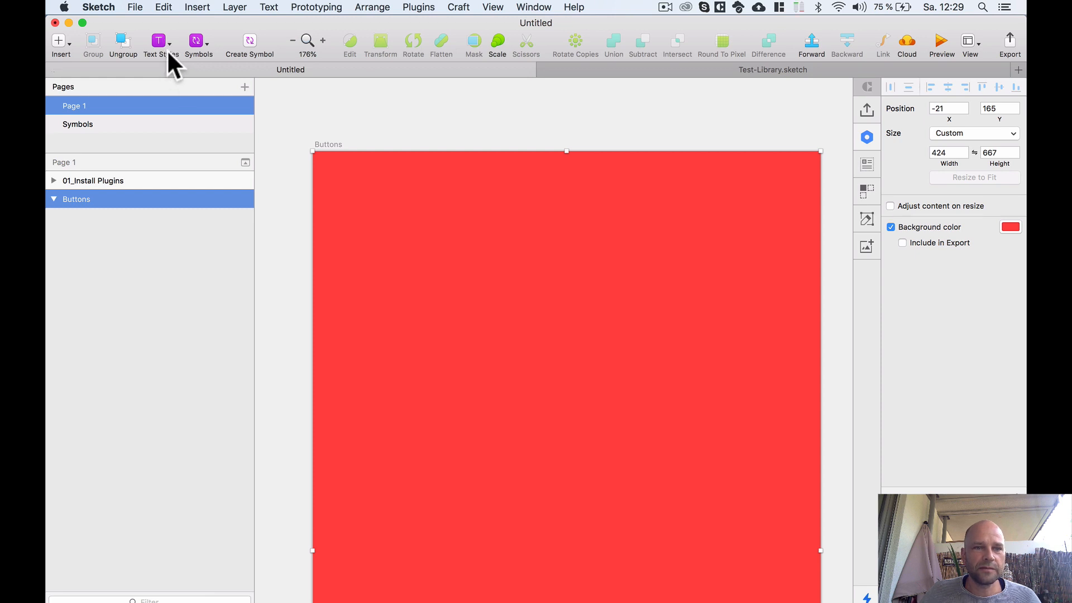
- Insert a text layer reading "Button" on the Buttons artboard using the Test-Library text style p1/L-S, white, bold, left
{"action": "left_click", "coordinate": [163, 40]}
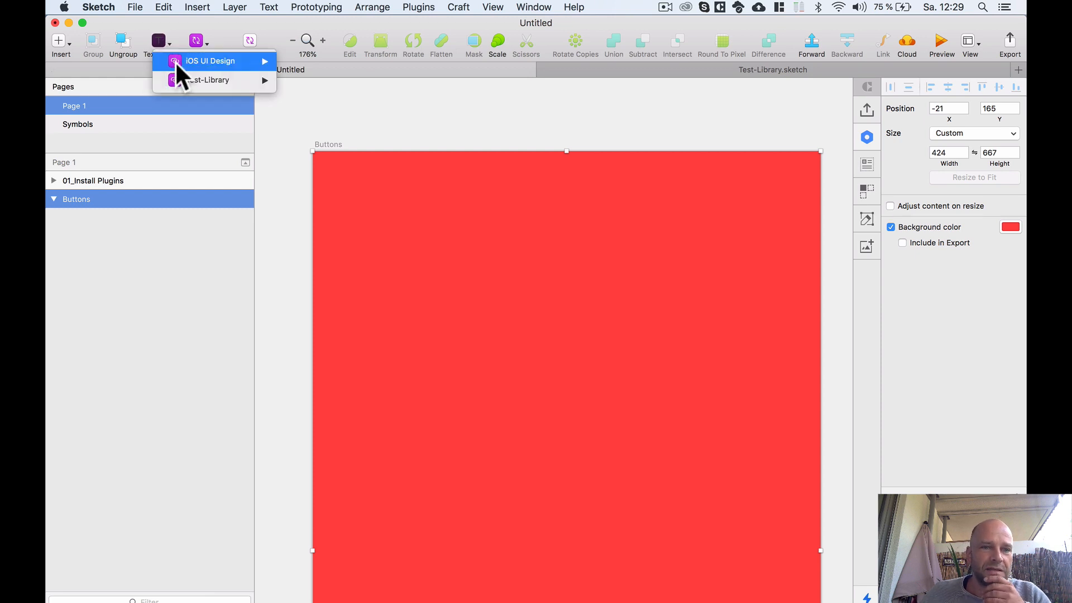
{"action": "mouse_move", "coordinate": [191, 81]}
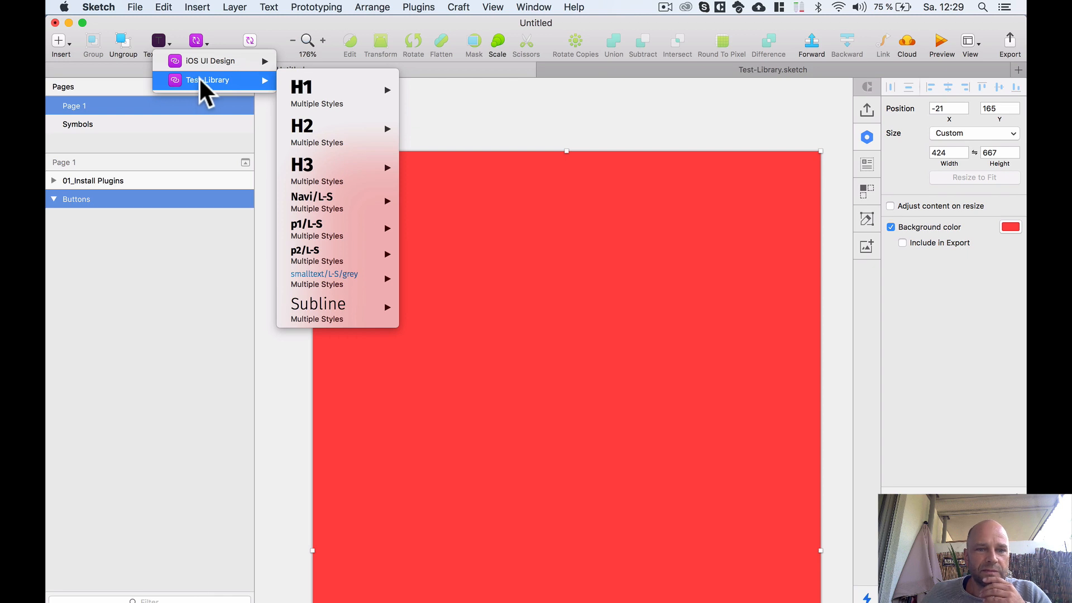
{"action": "mouse_move", "coordinate": [312, 141]}
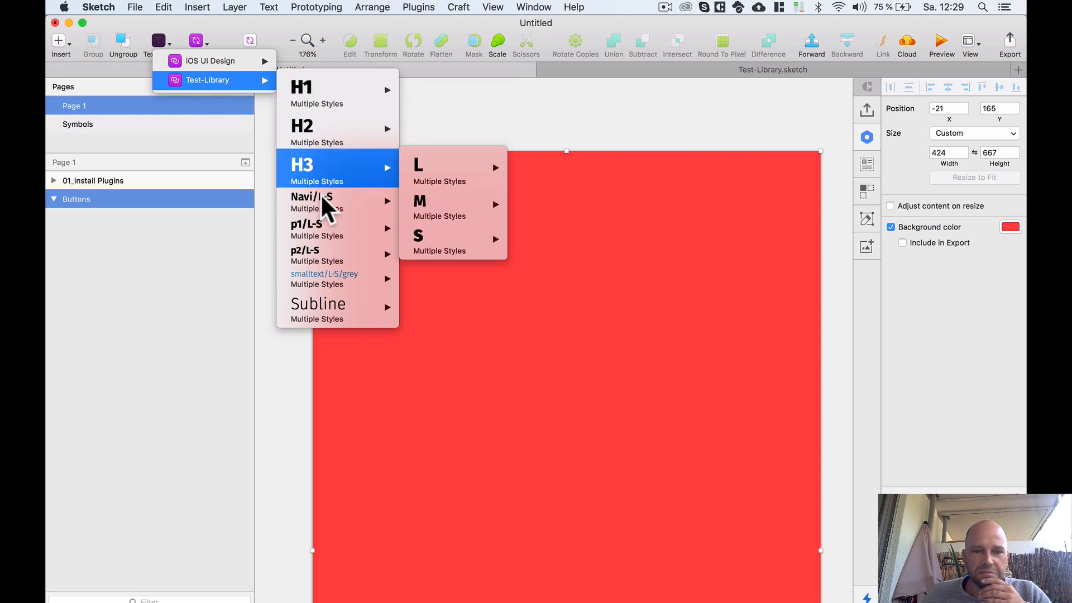
{"action": "mouse_move", "coordinate": [332, 262]}
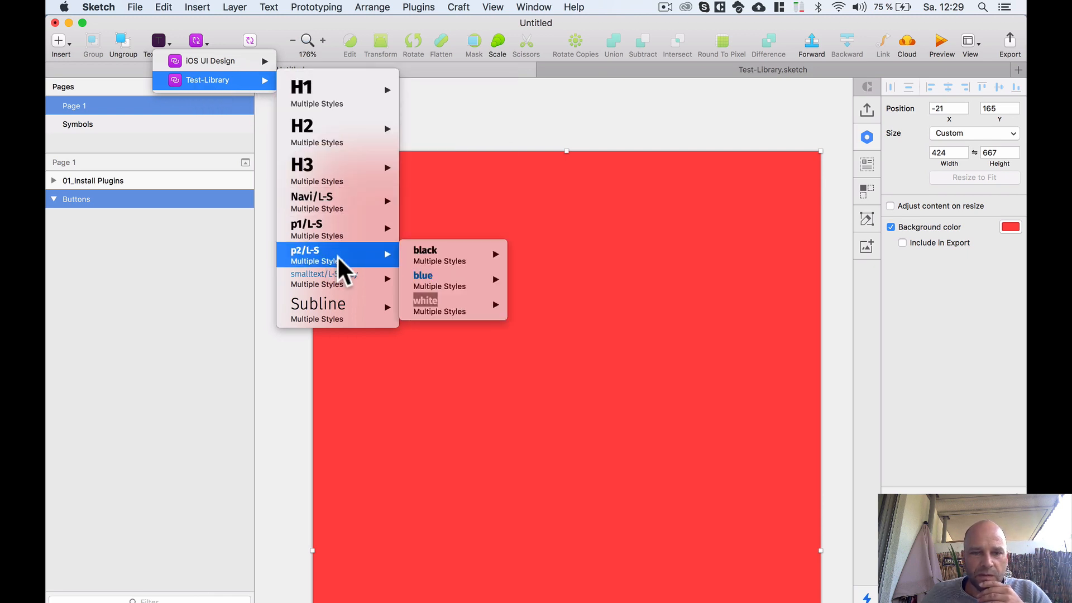
{"action": "mouse_move", "coordinate": [334, 233]}
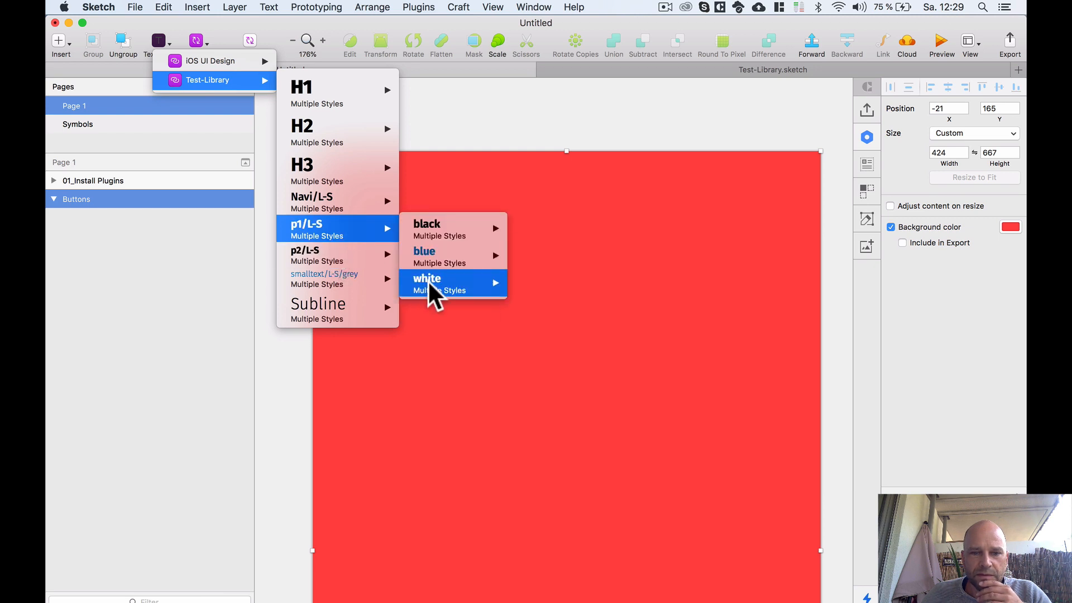
{"action": "mouse_move", "coordinate": [445, 296]}
{"action": "mouse_move", "coordinate": [536, 296]}
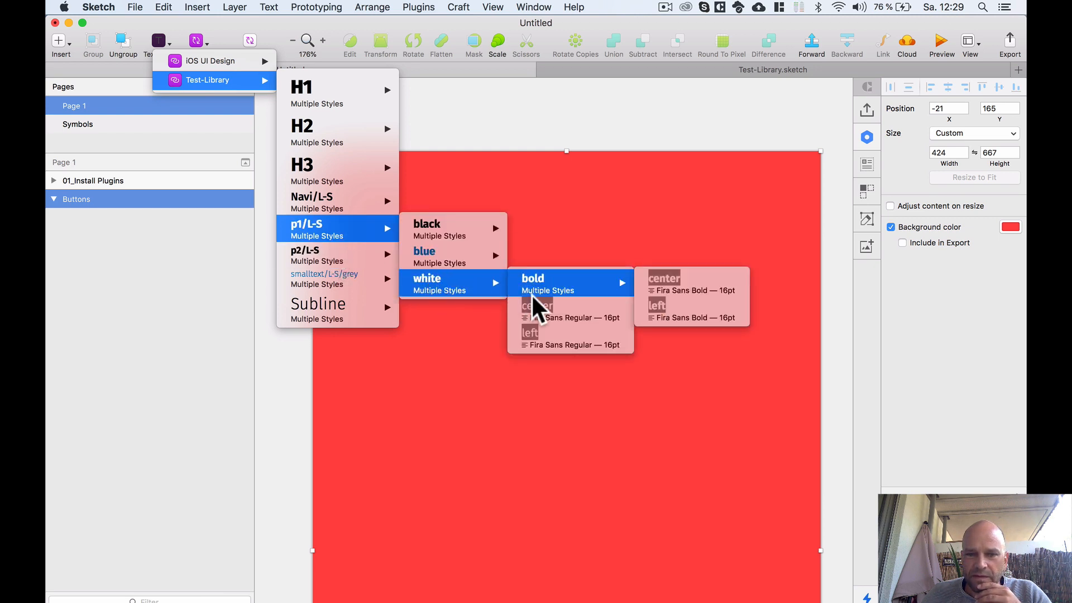
{"action": "left_click", "coordinate": [668, 321]}
{"action": "left_click", "coordinate": [461, 243]}
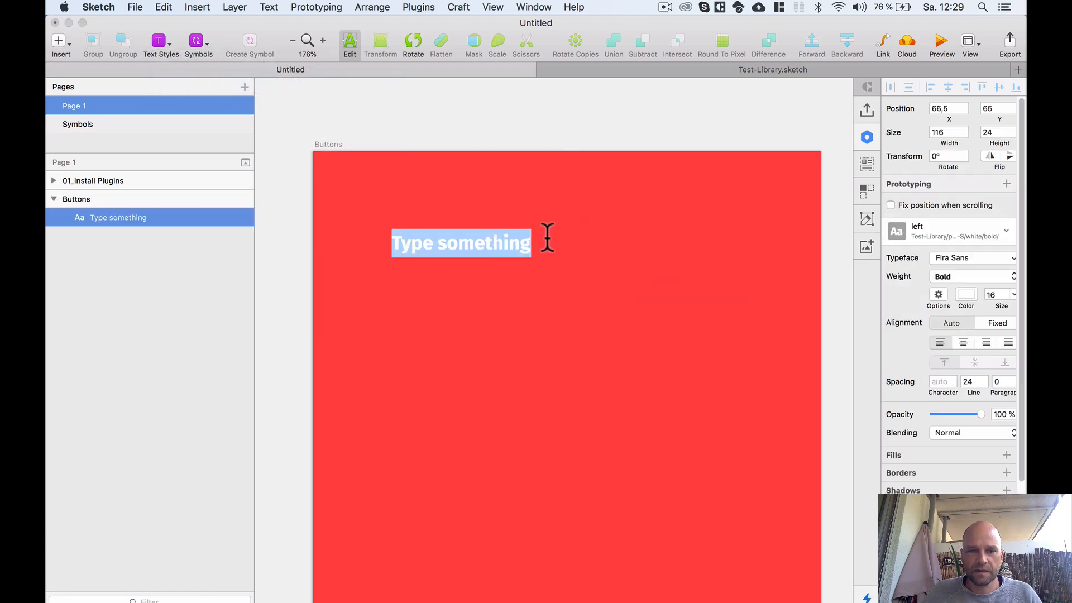
{"action": "type", "text": "Button"}
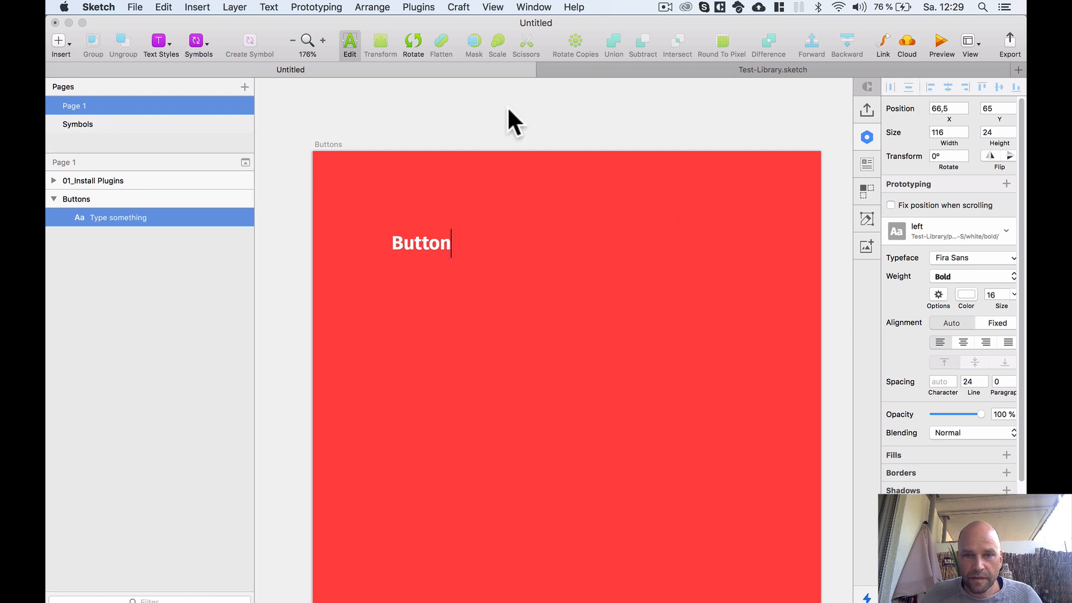
{"action": "key", "text": "Escape"}
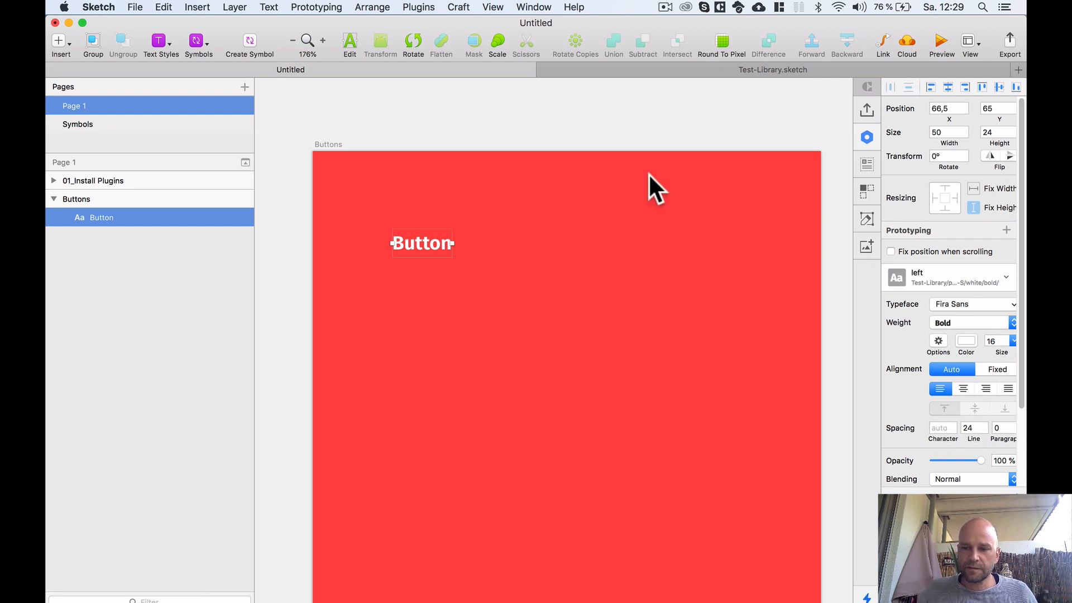
- Group the text layer on the Buttons artboard and name the group "Button"
{"action": "scroll", "coordinate": [431, 240], "scroll_direction": "up", "scroll_amount": 3}
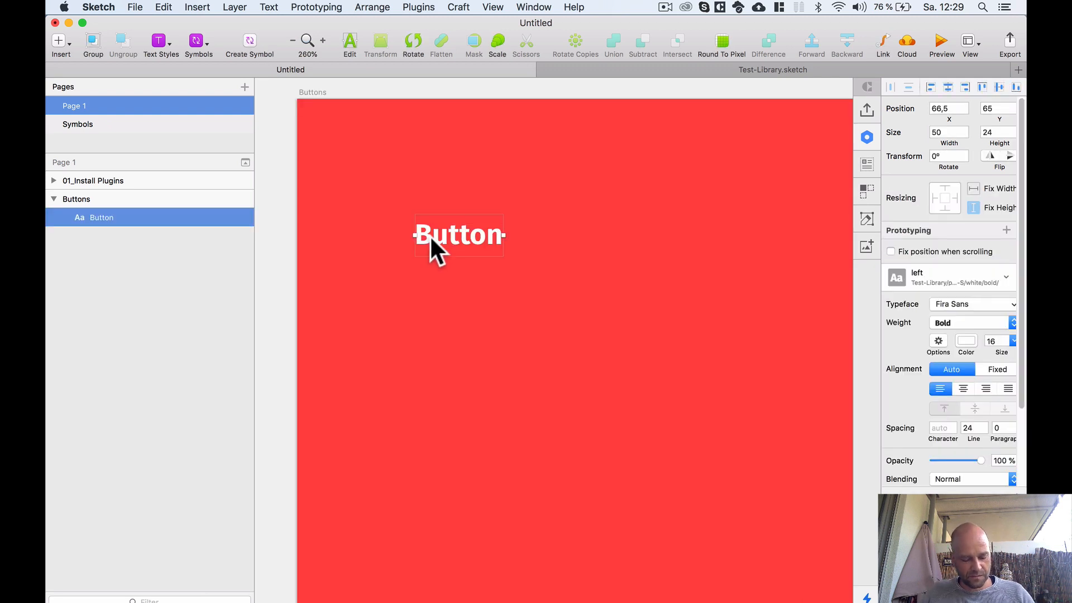
{"action": "key", "text": "super+g"}
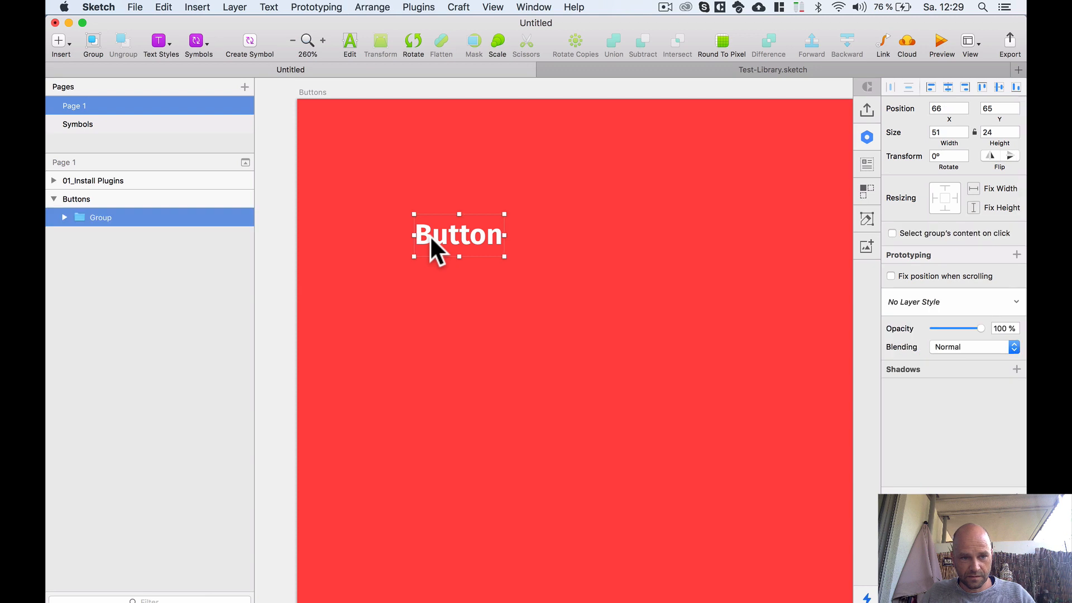
{"action": "double_click", "coordinate": [99, 218]}
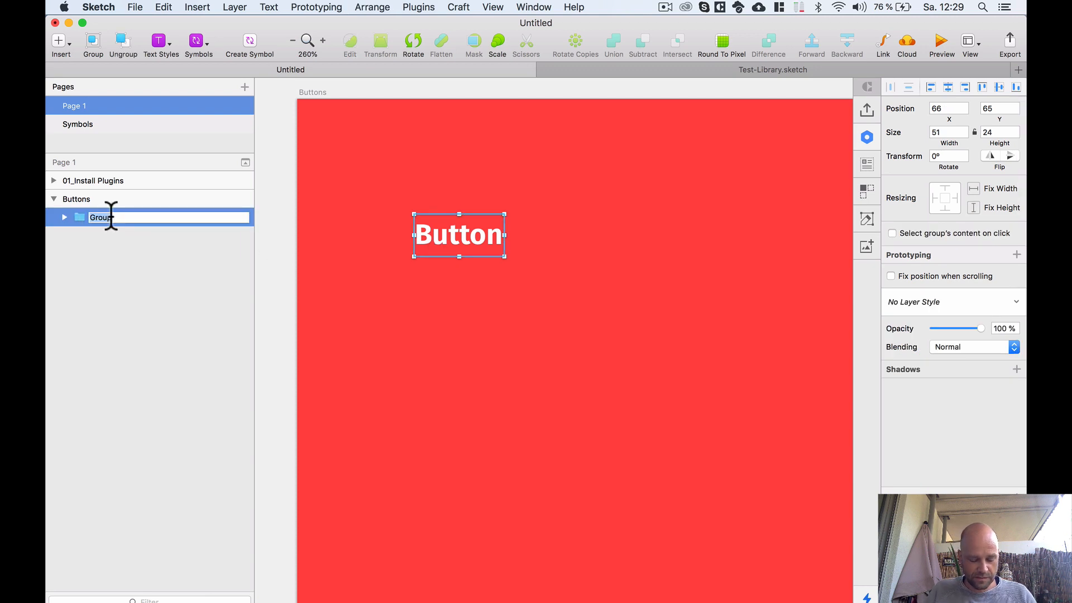
{"action": "type", "text": "But"}
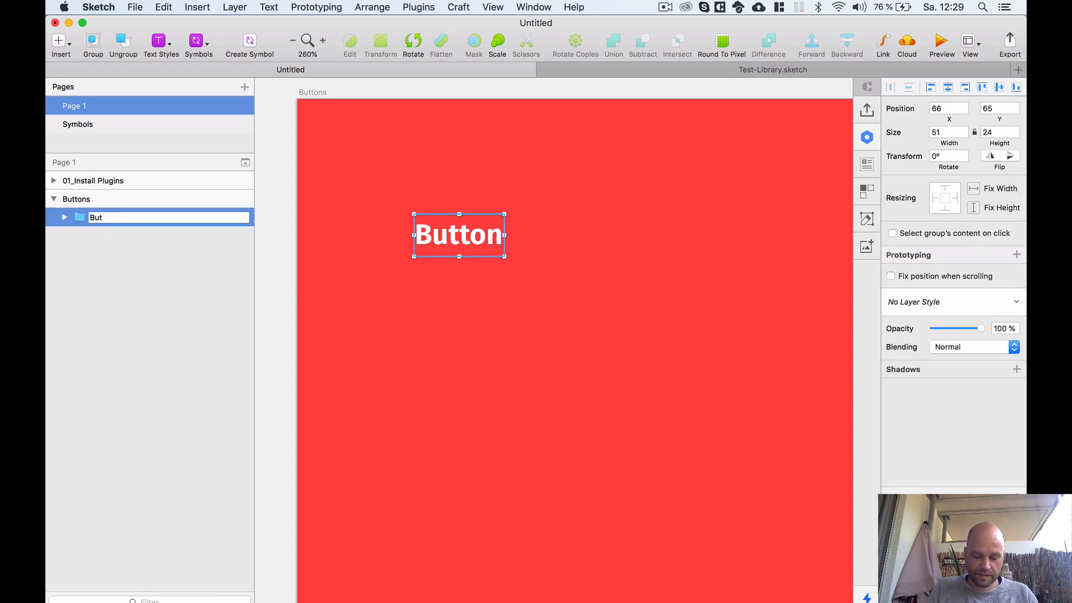
{"action": "type", "text": "ton"}
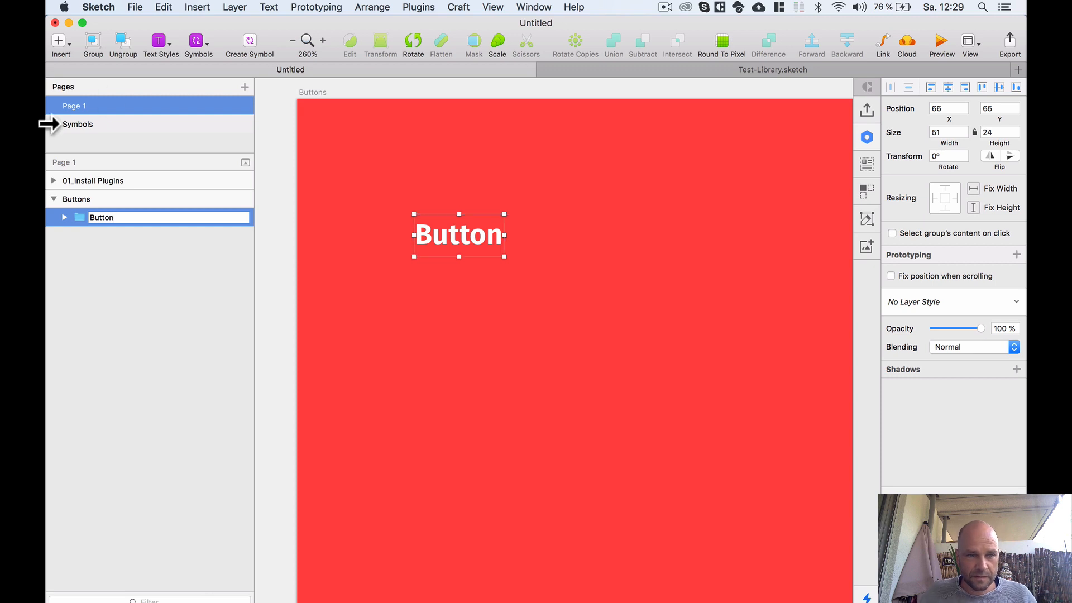
{"action": "left_click", "coordinate": [116, 240]}
{"action": "left_click", "coordinate": [80, 217]}
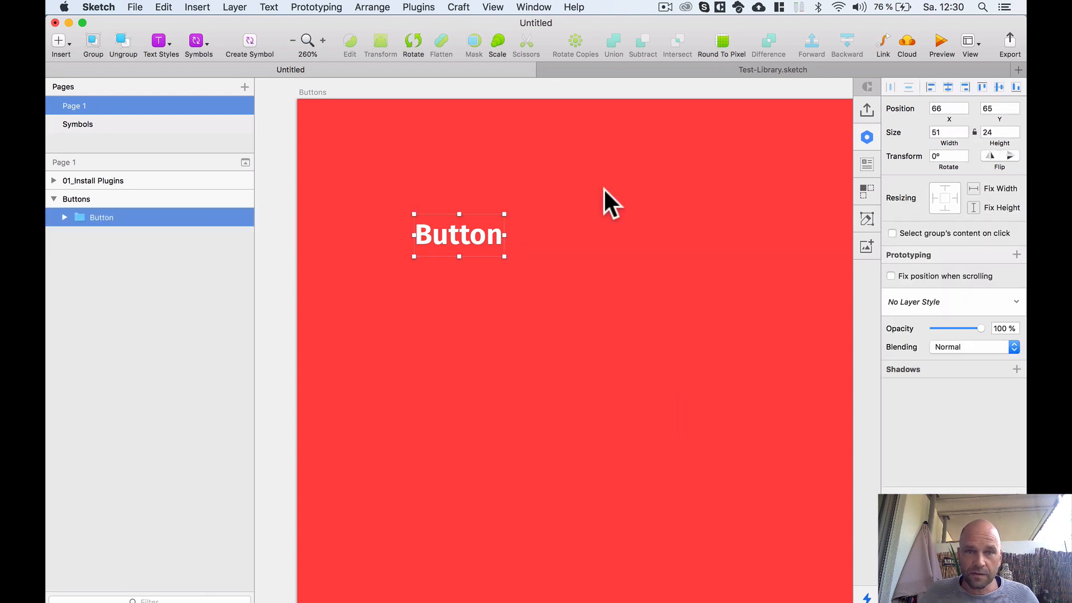
- Add Paddy padding of "8 16" to the Button group
{"action": "left_click", "coordinate": [418, 6]}
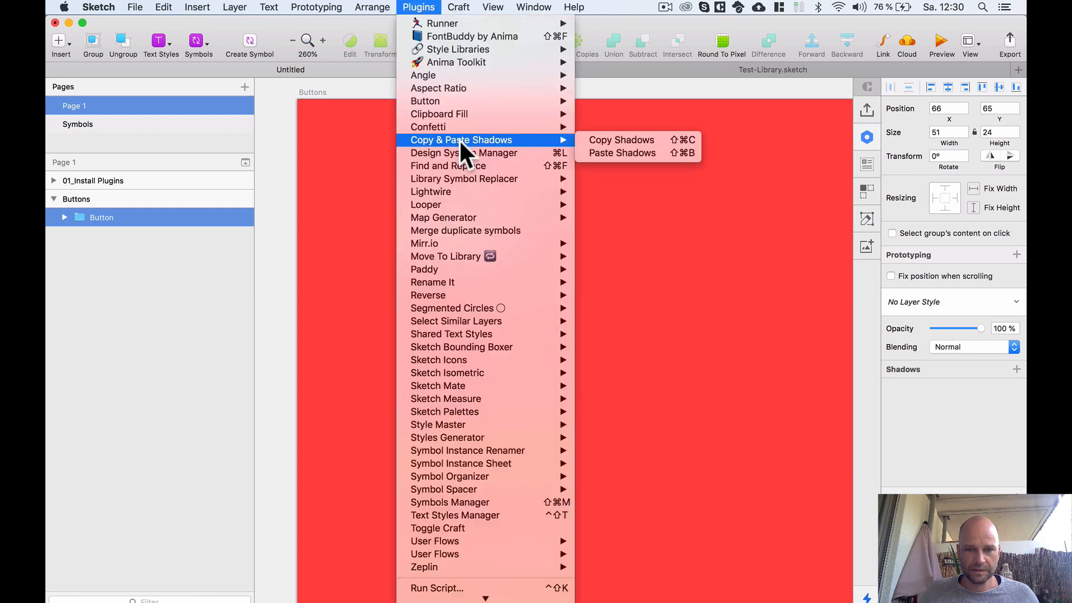
{"action": "mouse_move", "coordinate": [465, 269]}
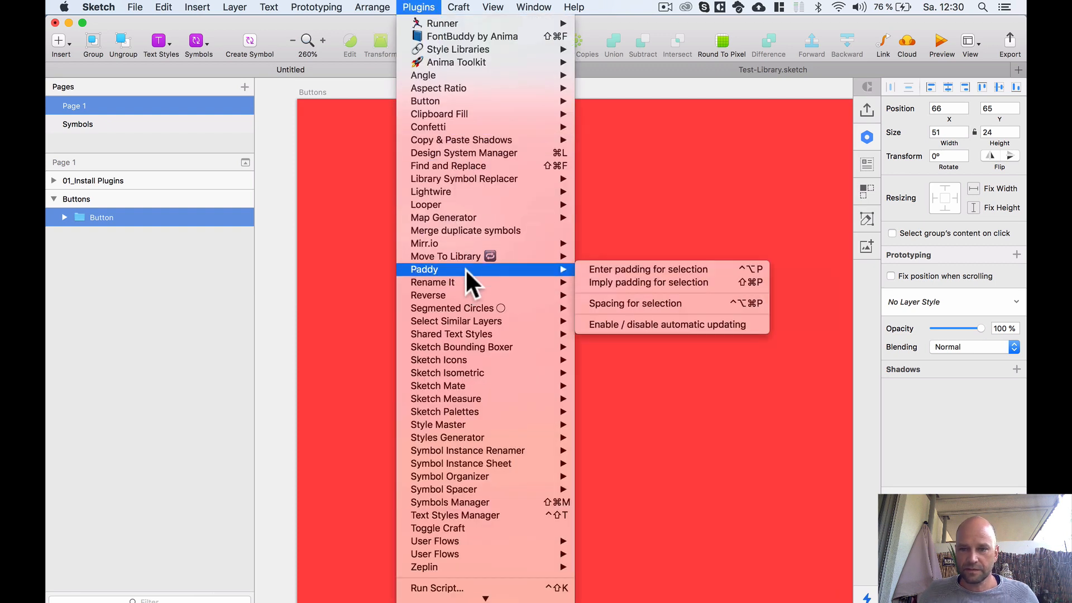
{"action": "left_click", "coordinate": [646, 271]}
{"action": "double_click", "coordinate": [438, 316]}
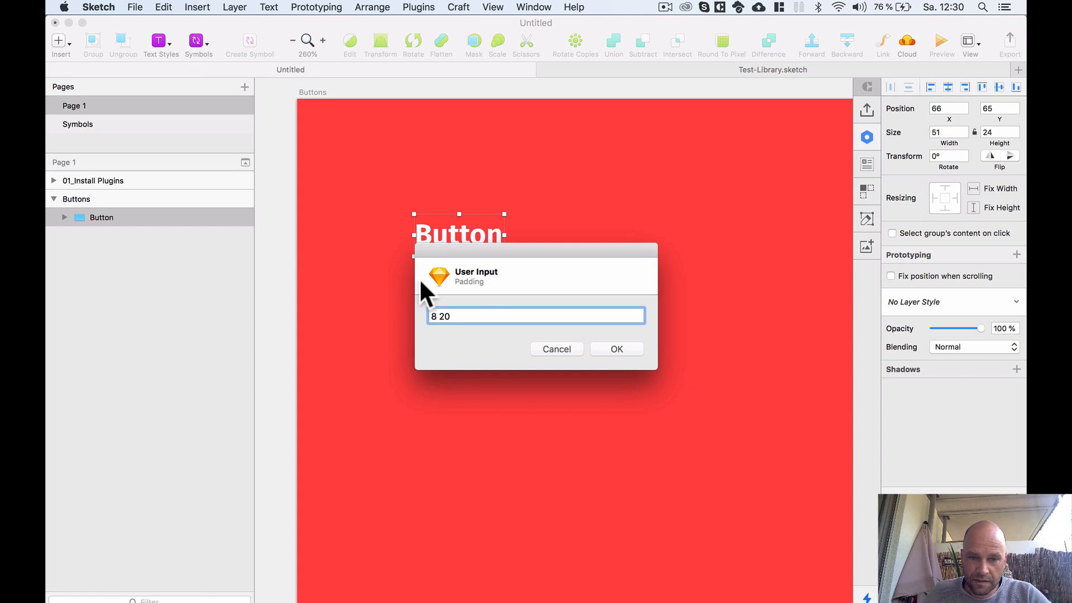
{"action": "left_click_drag", "start_coordinate": [440, 316], "coordinate": [450, 317]}
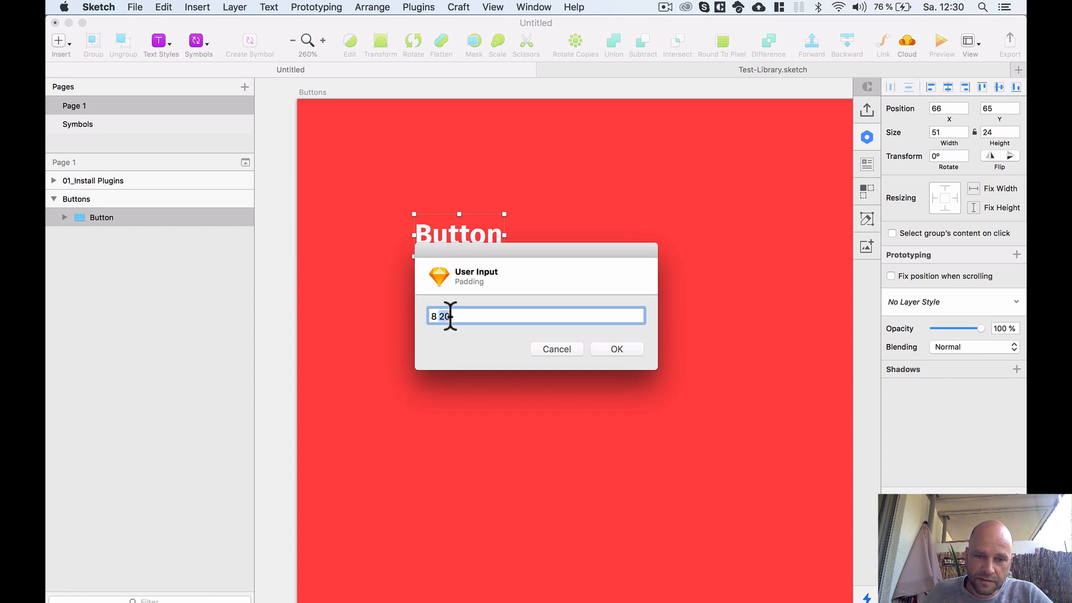
{"action": "type", "text": "16"}
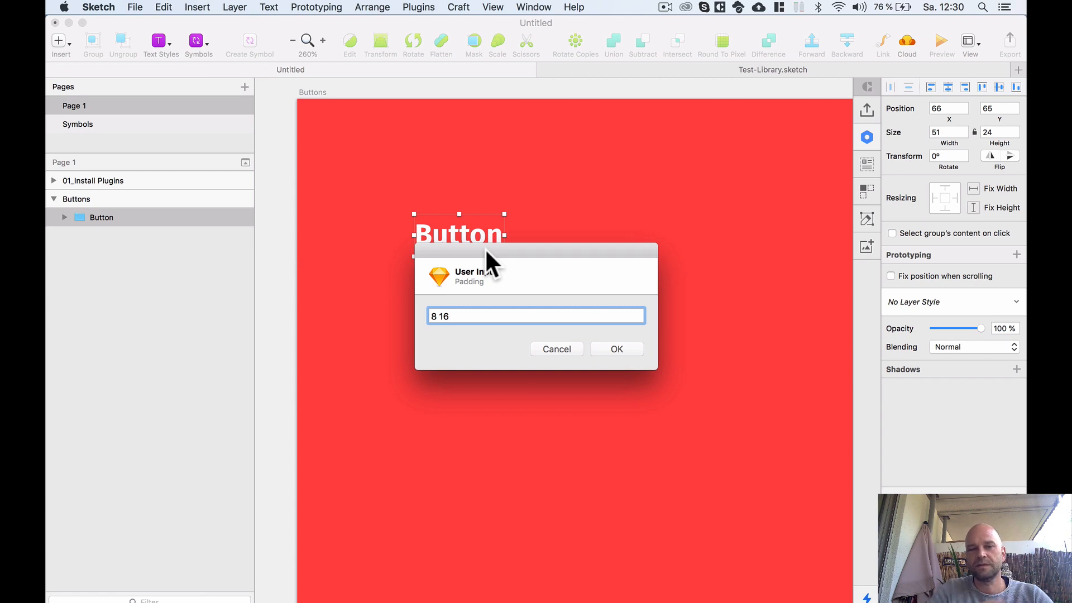
{"action": "left_click", "coordinate": [619, 349]}
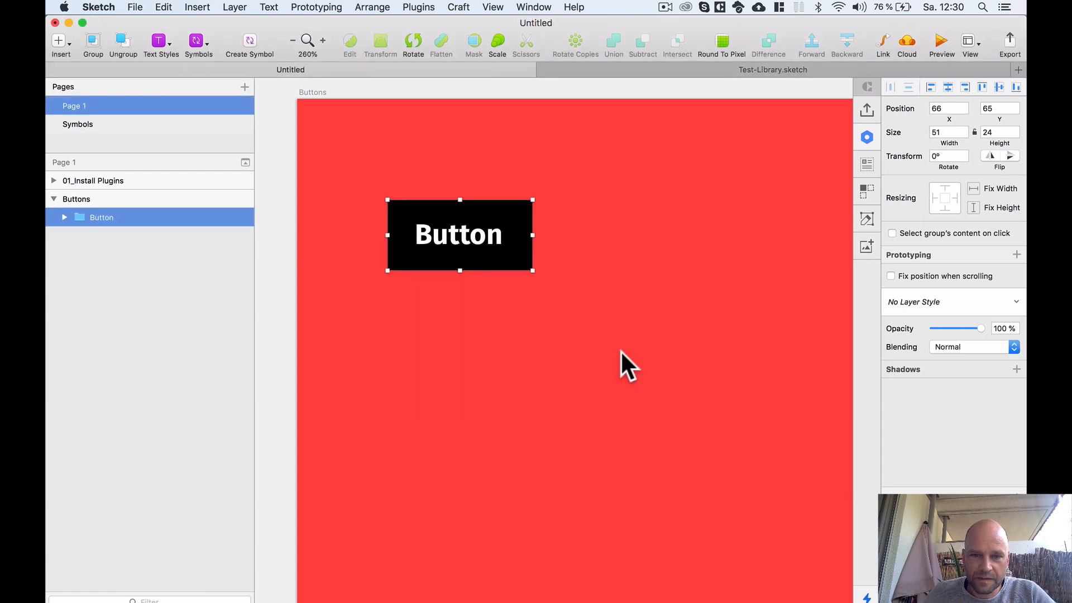
- Check the spacing between the button's text and the edges of its background
{"action": "left_click", "coordinate": [429, 171]}
{"action": "scroll", "coordinate": [438, 186], "scroll_direction": "up", "scroll_amount": 2}
{"action": "left_click", "coordinate": [472, 235], "text": "super"}
{"action": "key", "text": "alt"}
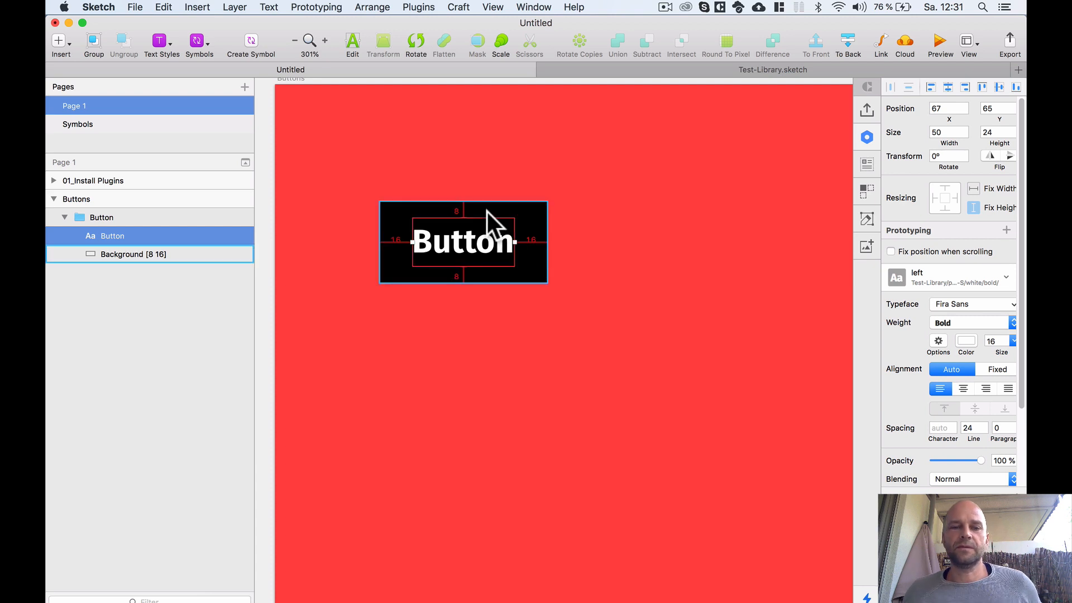
{"action": "left_click", "coordinate": [631, 193]}
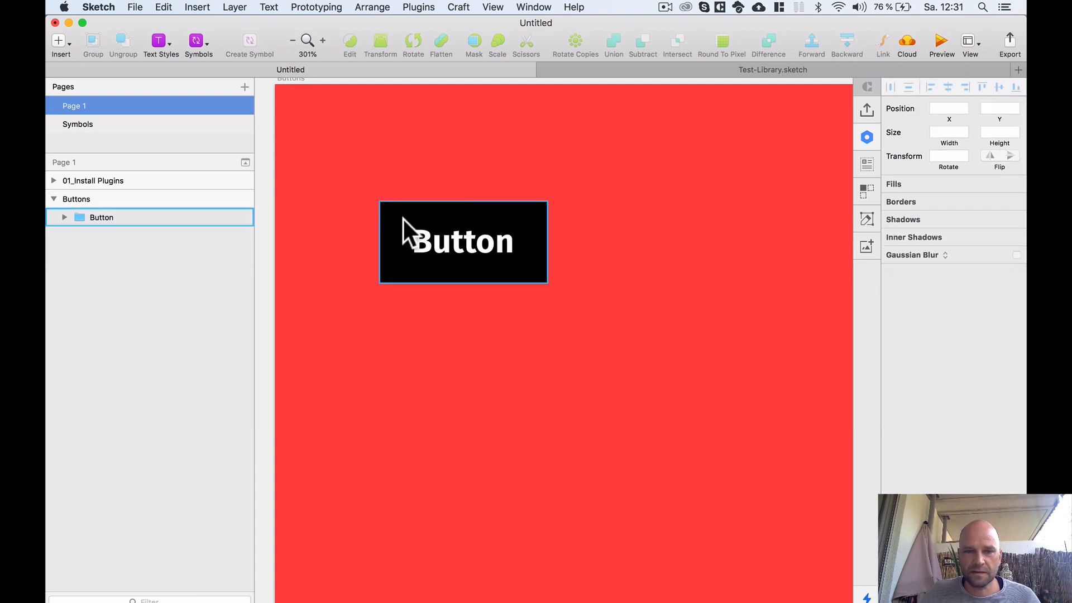
{"action": "left_click", "coordinate": [396, 219]}
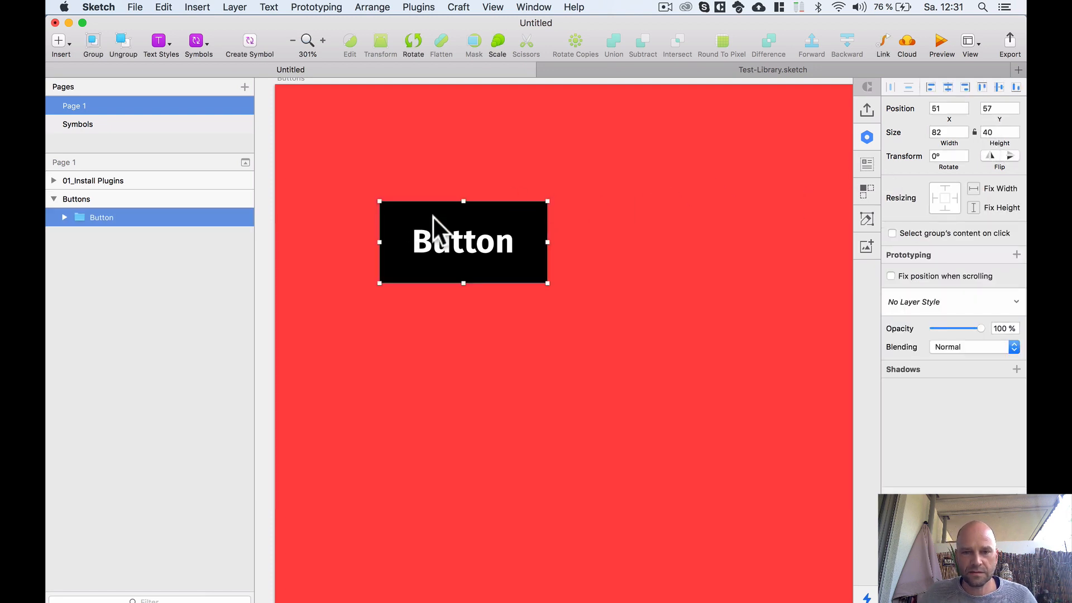
{"action": "scroll", "coordinate": [407, 225], "scroll_direction": "up", "scroll_amount": 2}
{"action": "scroll", "coordinate": [406, 227], "scroll_direction": "down", "scroll_amount": 2}
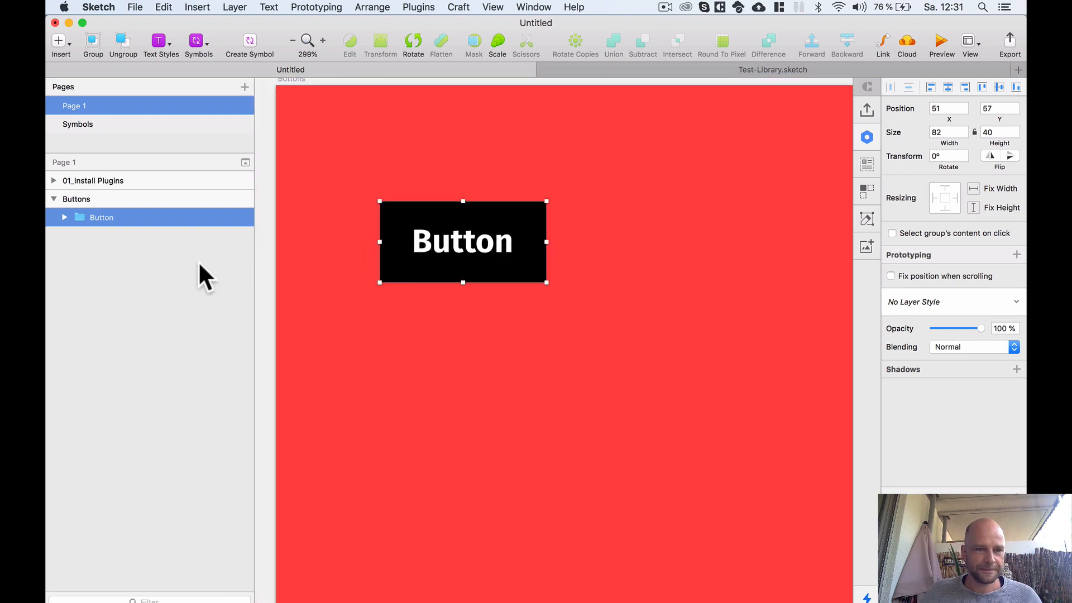
{"action": "left_click", "coordinate": [294, 179]}
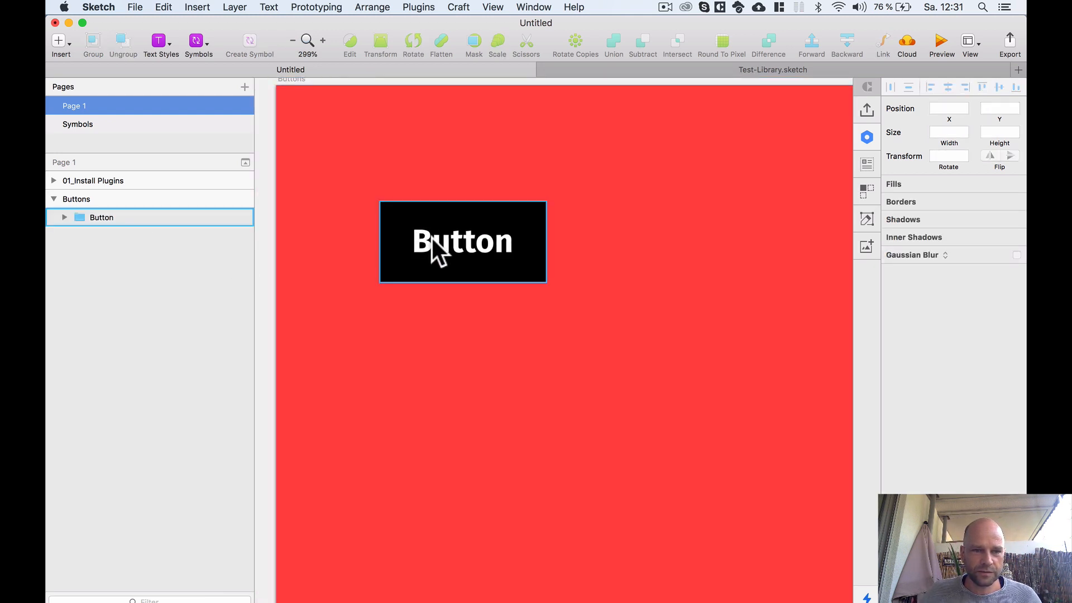
- Convert the Button group into a symbol named "Button" and send it to the Symbols page
{"action": "left_click", "coordinate": [128, 217]}
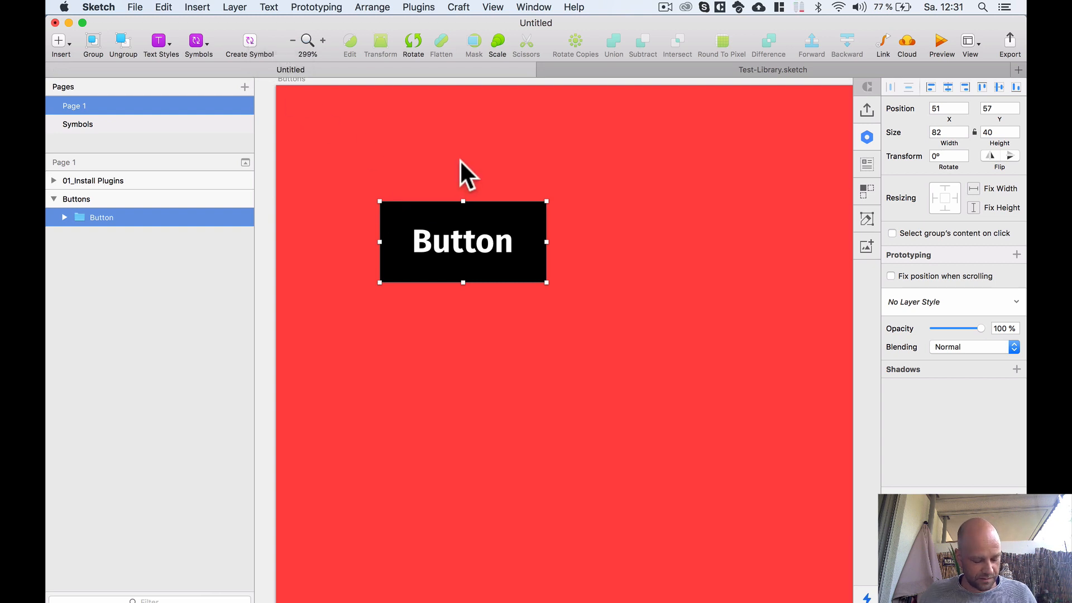
{"action": "key", "text": "super+y"}
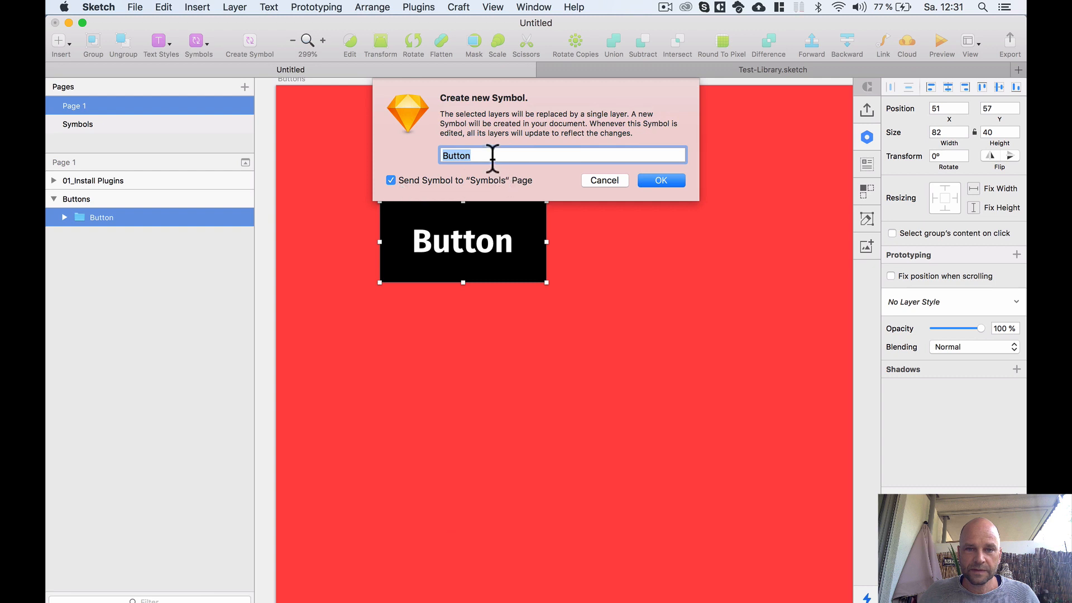
{"action": "left_click", "coordinate": [667, 179]}
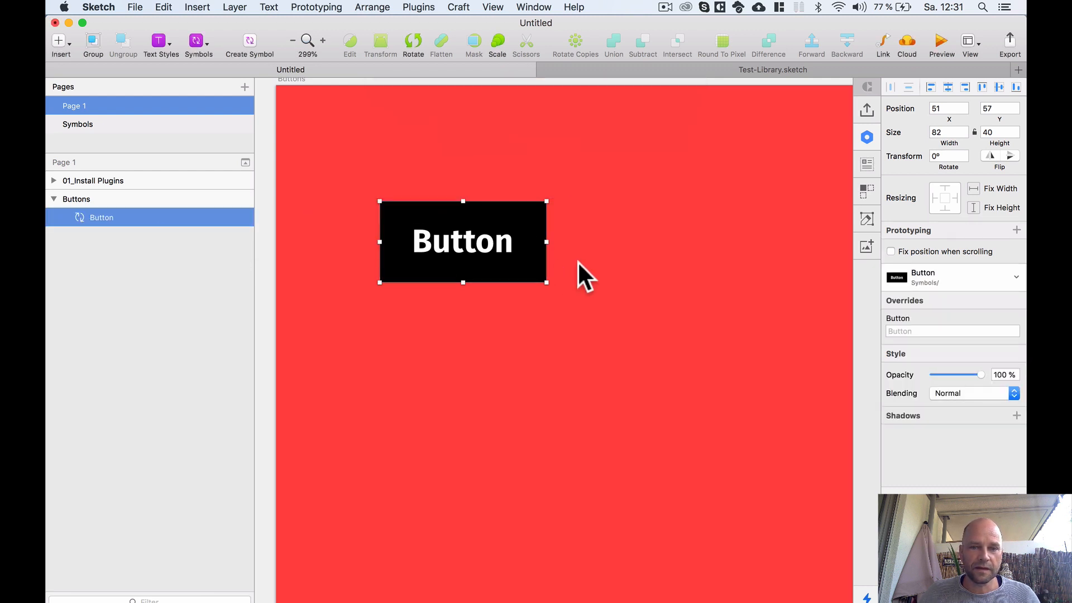
- View the master of the new Button symbol and return to its instance on the artboard
{"action": "double_click", "coordinate": [457, 238]}
{"action": "left_click", "coordinate": [296, 107]}
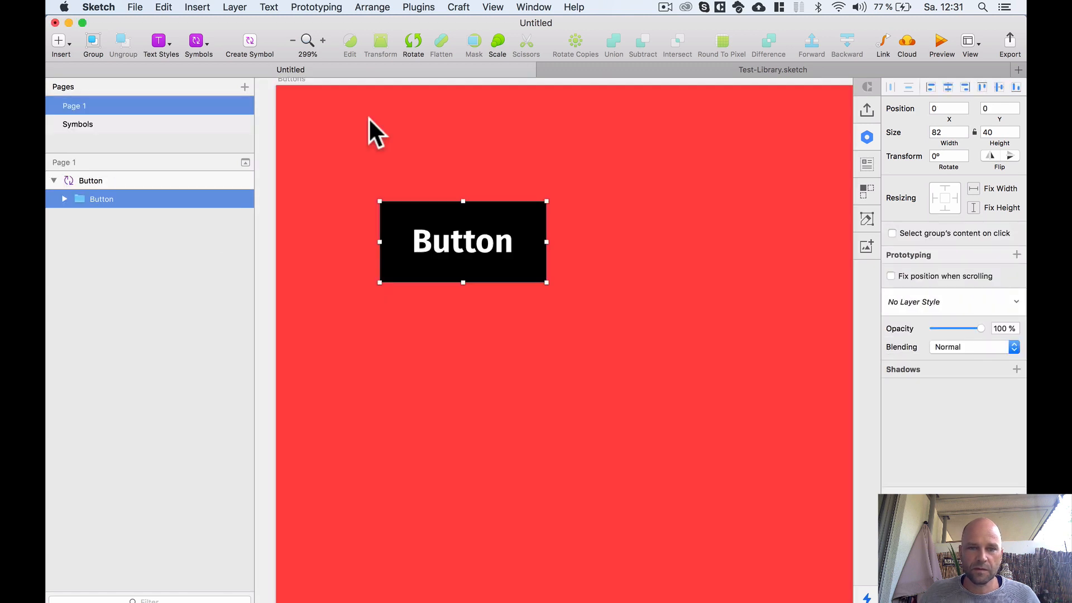
- Turn off the background color of the Buttons artboard
{"action": "left_click_drag", "start_coordinate": [431, 161], "coordinate": [448, 278]}
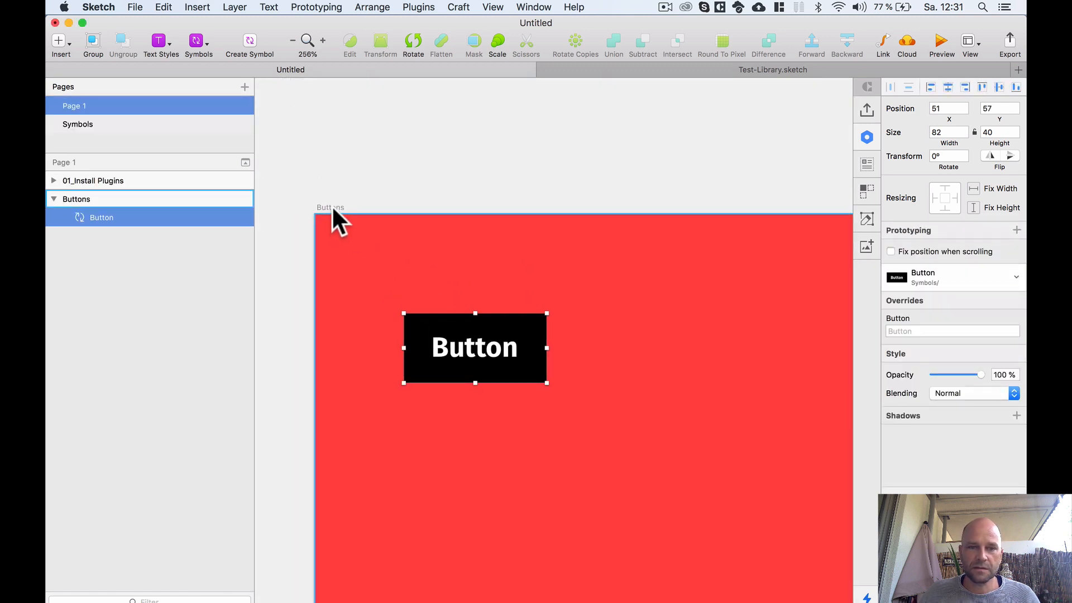
{"action": "left_click", "coordinate": [332, 206]}
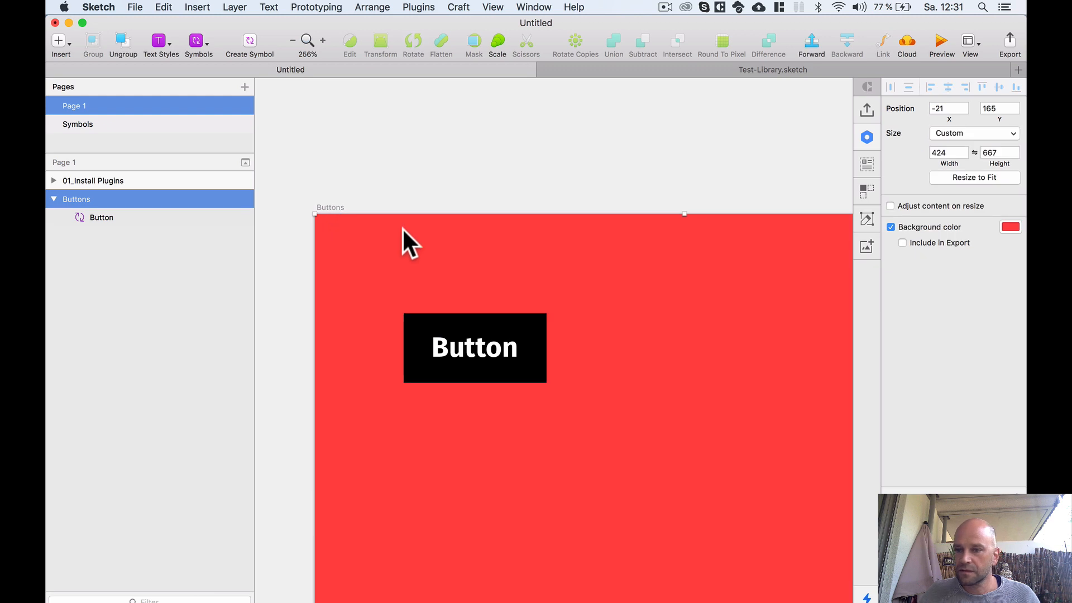
{"action": "left_click", "coordinate": [892, 226]}
{"action": "scroll", "coordinate": [538, 192], "scroll_direction": "down", "scroll_amount": 3}
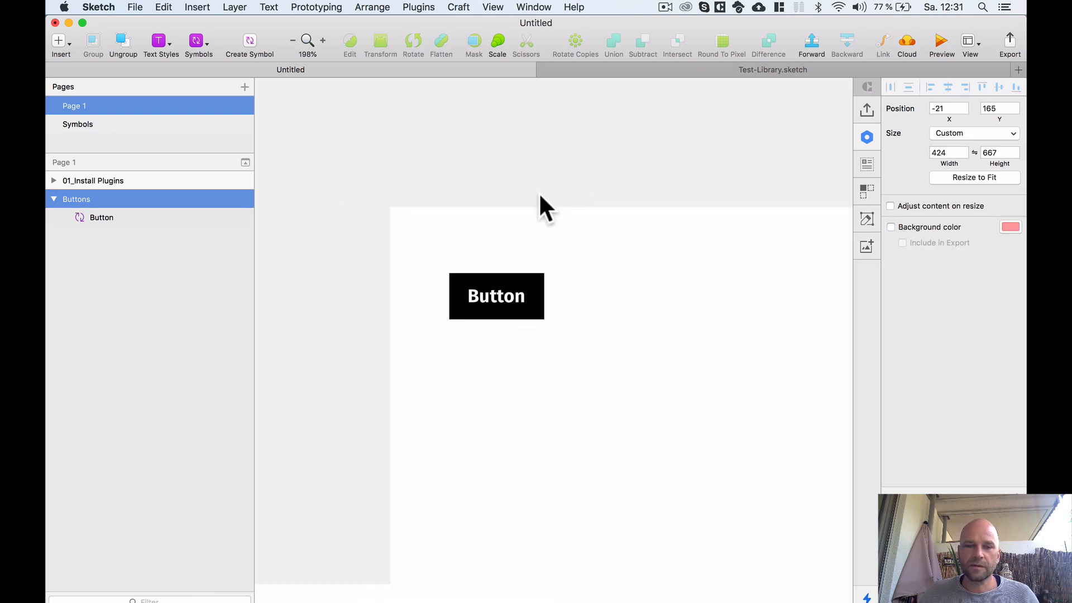
- Open the master of the Button symbol from its instance on the Buttons artboard
{"action": "scroll", "coordinate": [538, 192], "scroll_direction": "down", "scroll_amount": 2}
{"action": "left_click", "coordinate": [510, 293]}
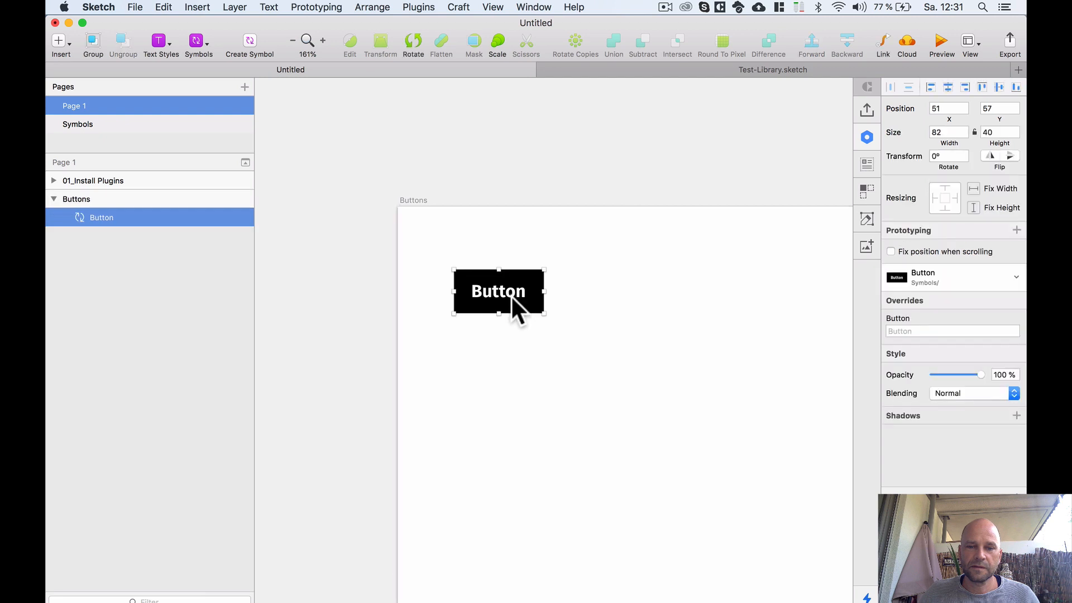
{"action": "double_click", "coordinate": [508, 293]}
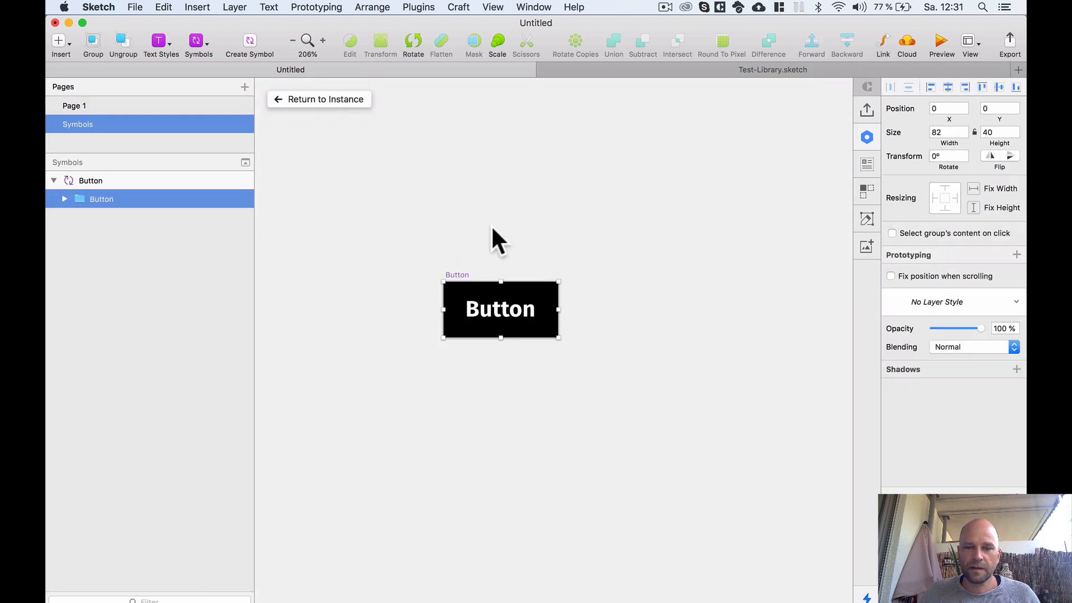
{"action": "scroll", "coordinate": [491, 225], "scroll_direction": "up", "scroll_amount": 2}
{"action": "left_click_drag", "start_coordinate": [491, 225], "coordinate": [488, 175]}
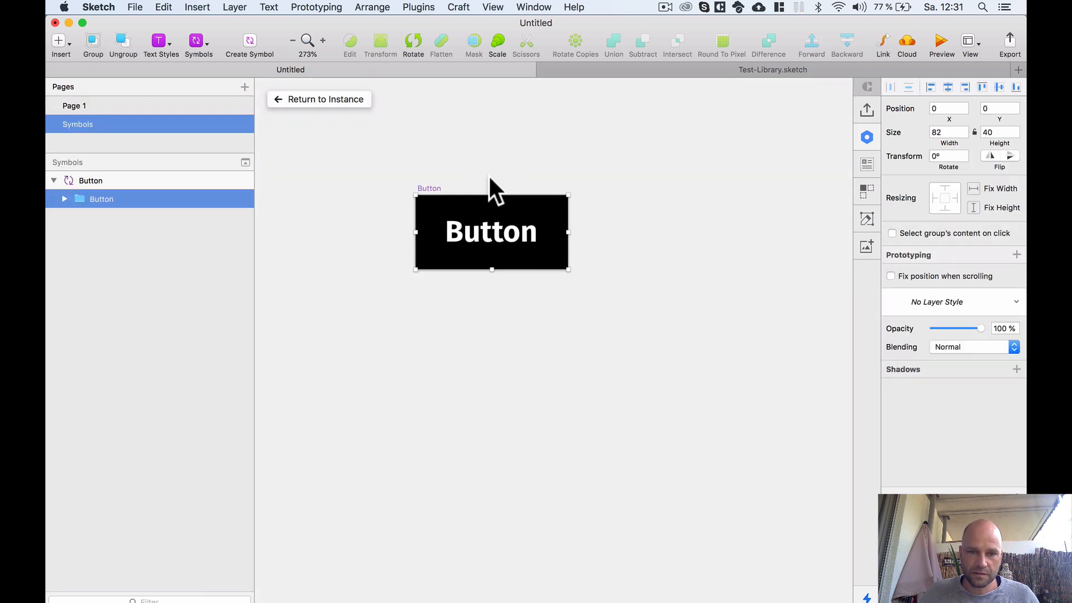
{"action": "scroll", "coordinate": [488, 174], "scroll_direction": "down", "scroll_amount": 2}
{"action": "scroll", "coordinate": [555, 284], "scroll_direction": "up", "scroll_amount": 3}
{"action": "left_click_drag", "start_coordinate": [523, 248], "coordinate": [639, 348]}
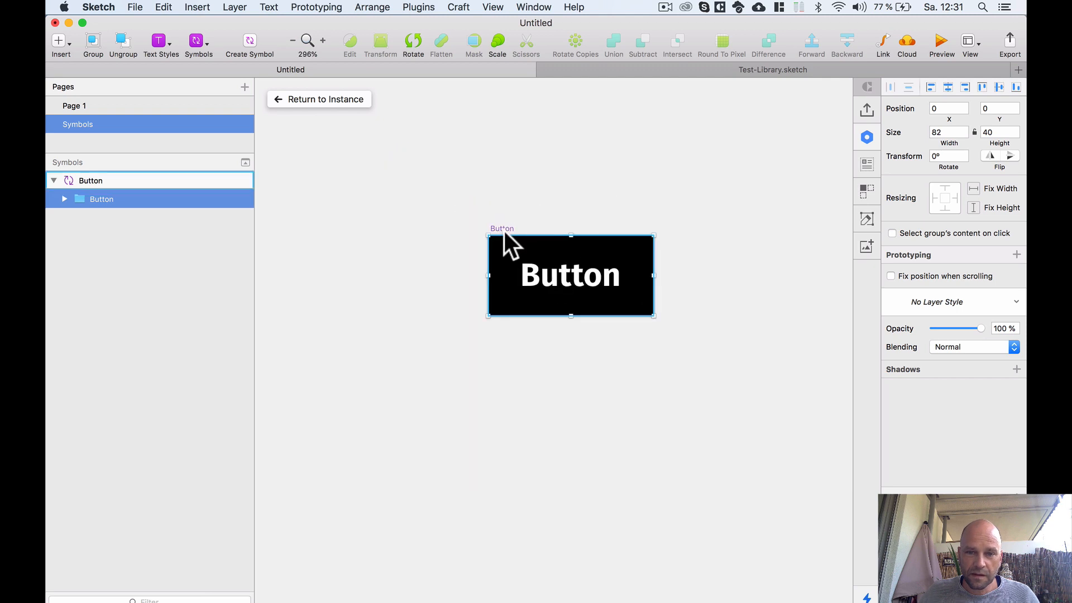
- Convert the Background [8 16] layer inside the Button symbol into a nested symbol named "shape"
{"action": "double_click", "coordinate": [541, 297]}
{"action": "left_click", "coordinate": [502, 258]}
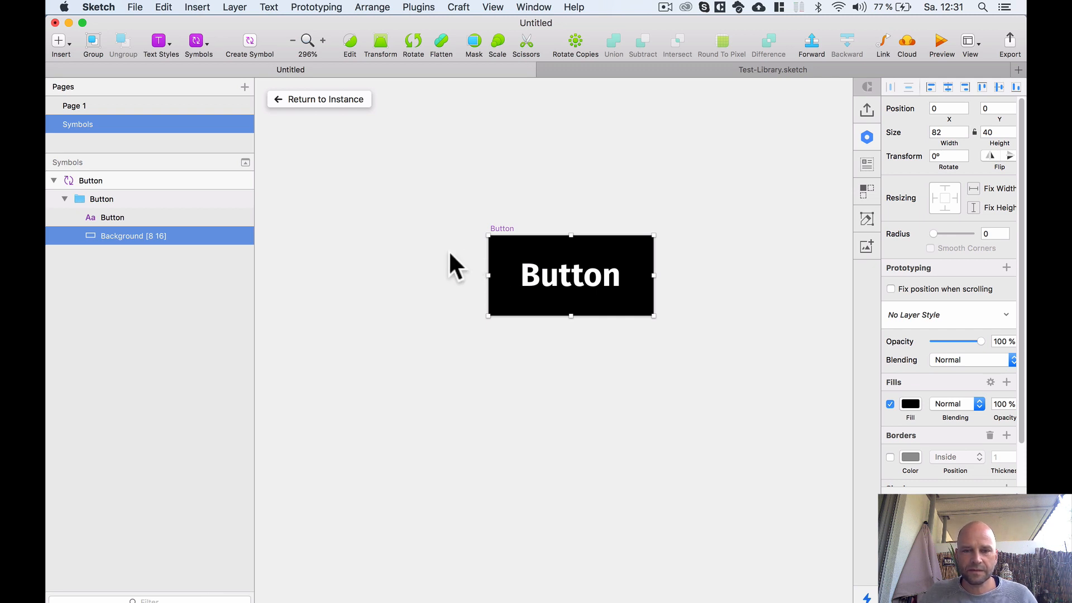
{"action": "left_click_drag", "start_coordinate": [450, 263], "coordinate": [388, 218]}
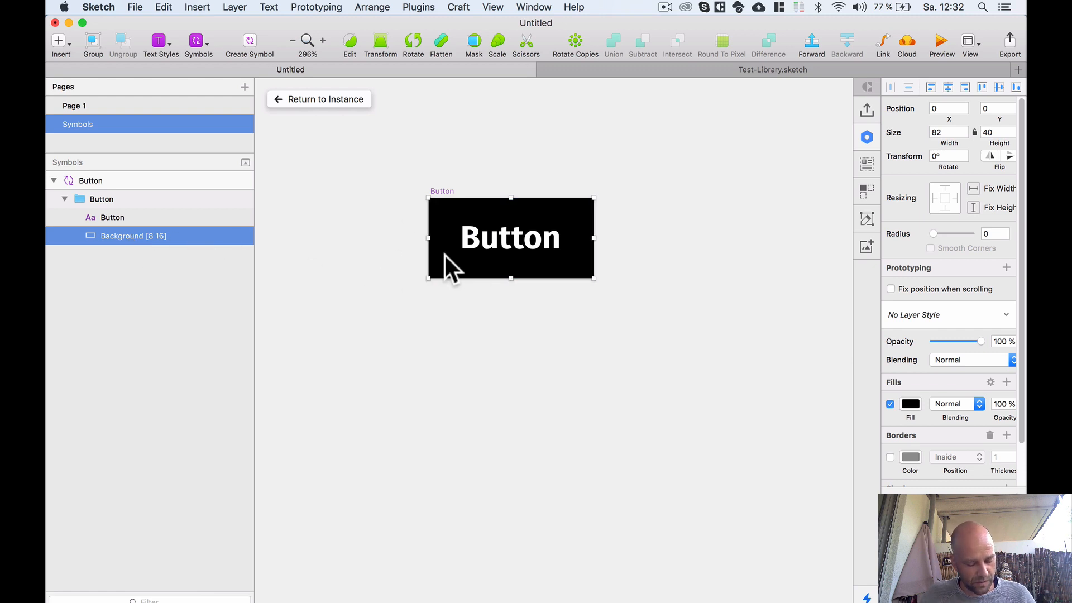
{"action": "key", "text": "super+y"}
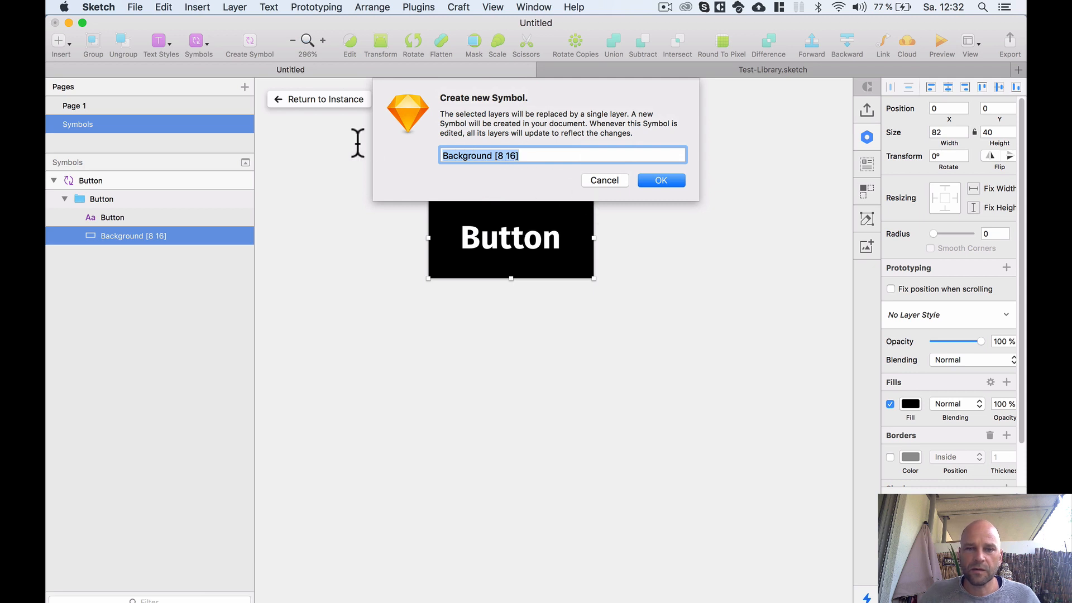
{"action": "type", "text": "shape"}
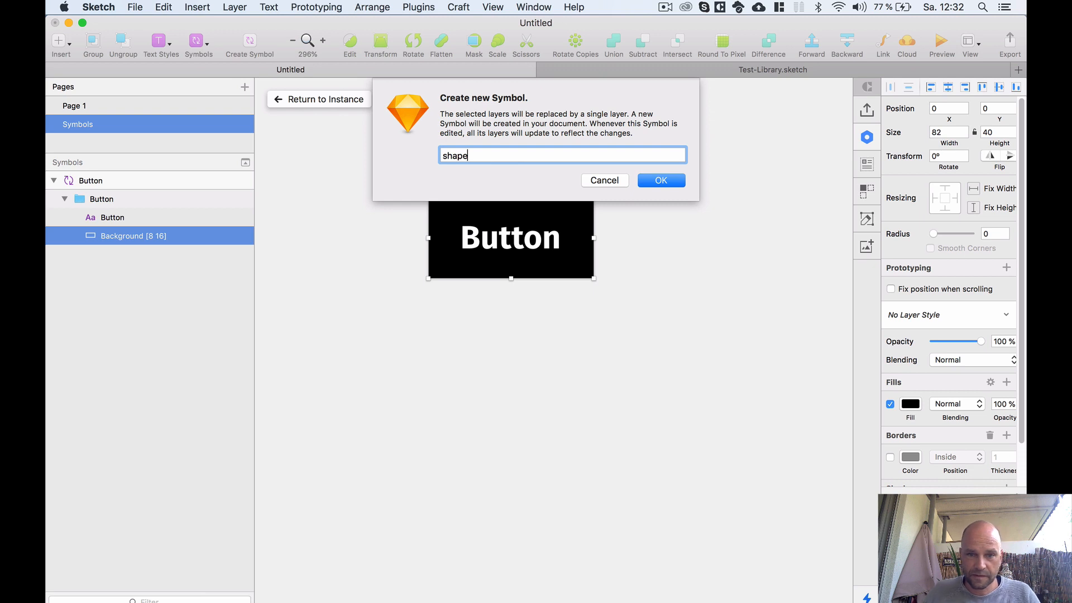
{"action": "left_click", "coordinate": [669, 179]}
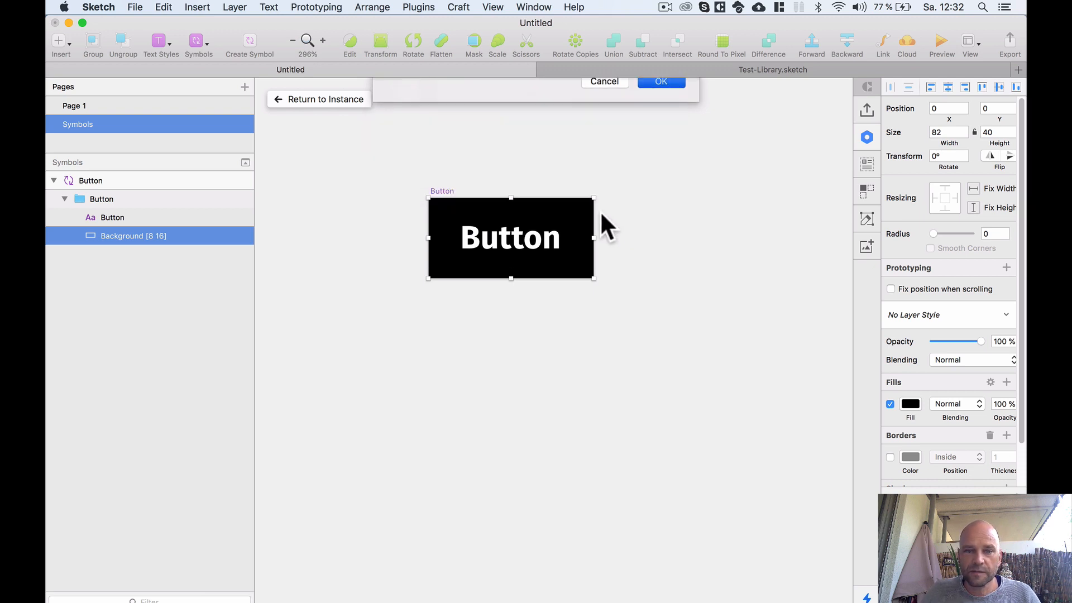
- Move the shape symbol's artboard up so it sits just beneath the Button symbol
{"action": "left_click", "coordinate": [427, 436]}
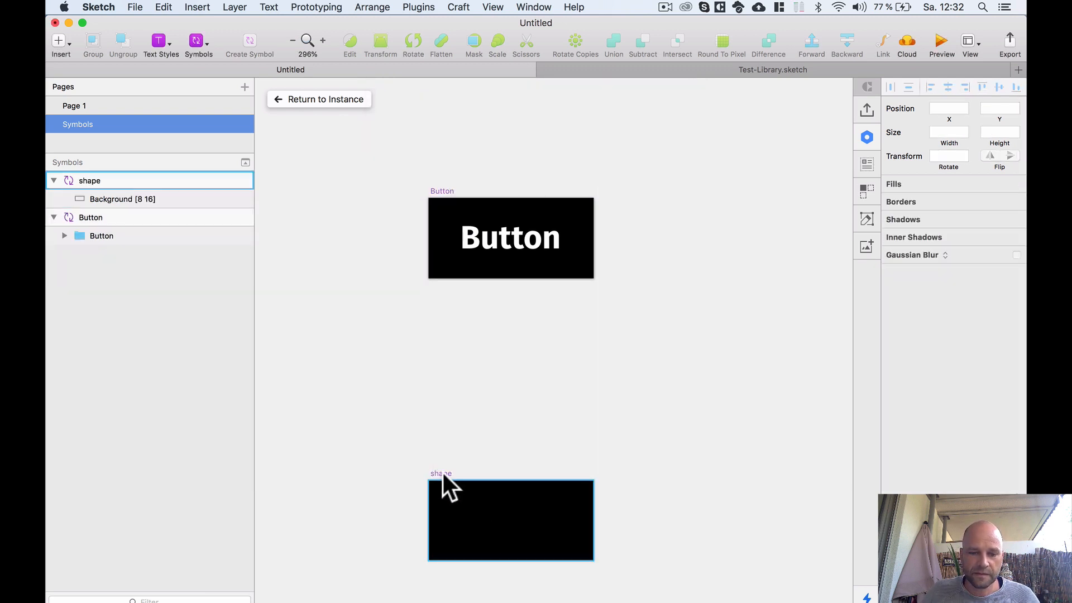
{"action": "left_click_drag", "start_coordinate": [443, 472], "coordinate": [444, 323]}
{"action": "scroll", "coordinate": [393, 287], "scroll_direction": "up", "scroll_amount": 3}
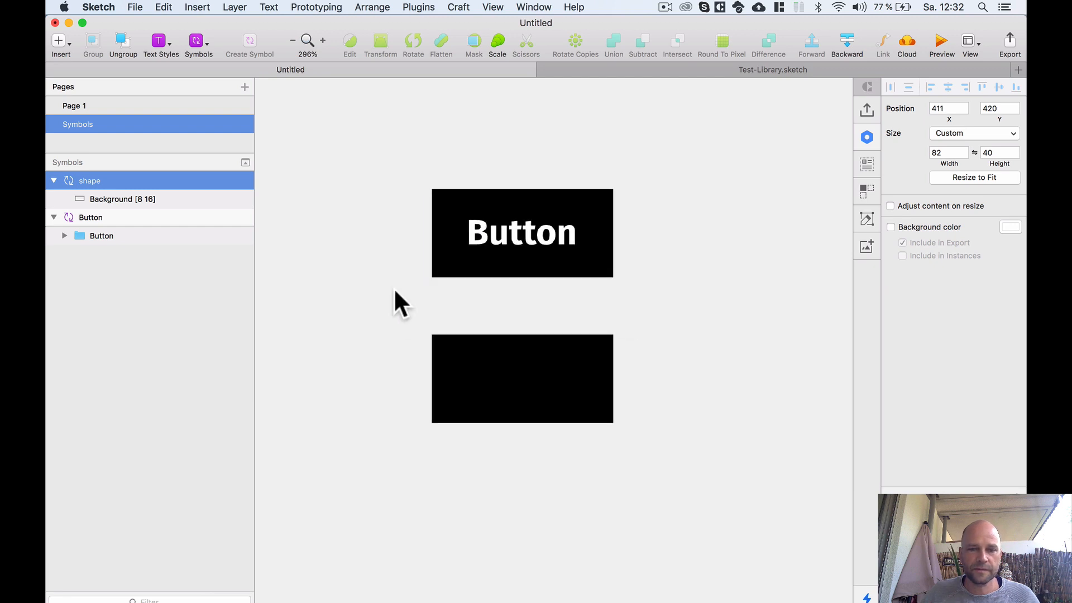
{"action": "left_click", "coordinate": [475, 345]}
- Copy the padding values [8 16] from the Background layer's name in the shape symbol
{"action": "left_click", "coordinate": [443, 232]}
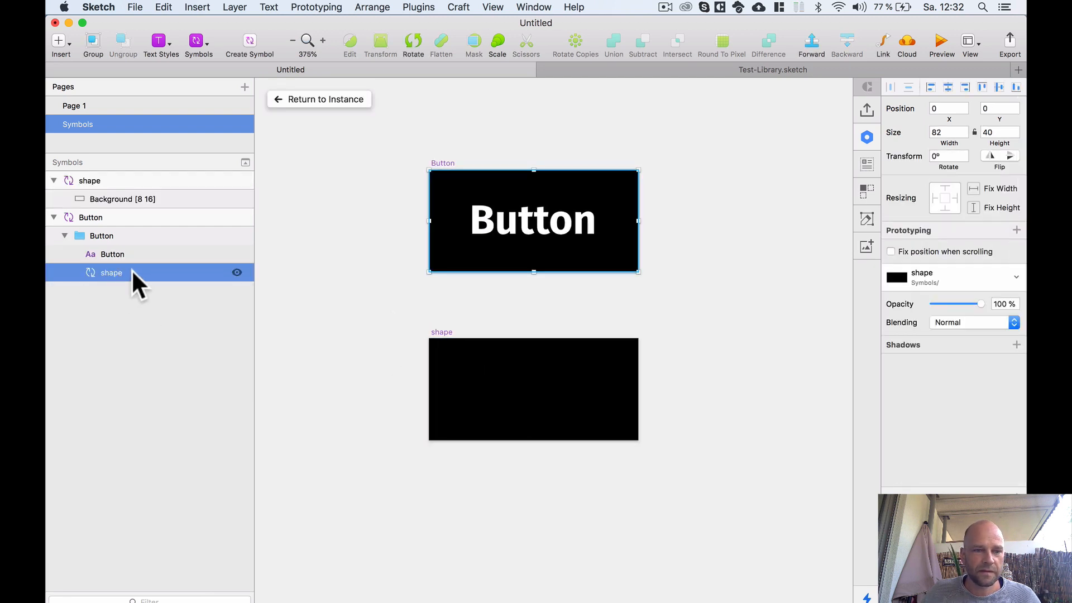
{"action": "left_click", "coordinate": [430, 140]}
{"action": "left_click", "coordinate": [447, 203]}
{"action": "left_click", "coordinate": [447, 202]}
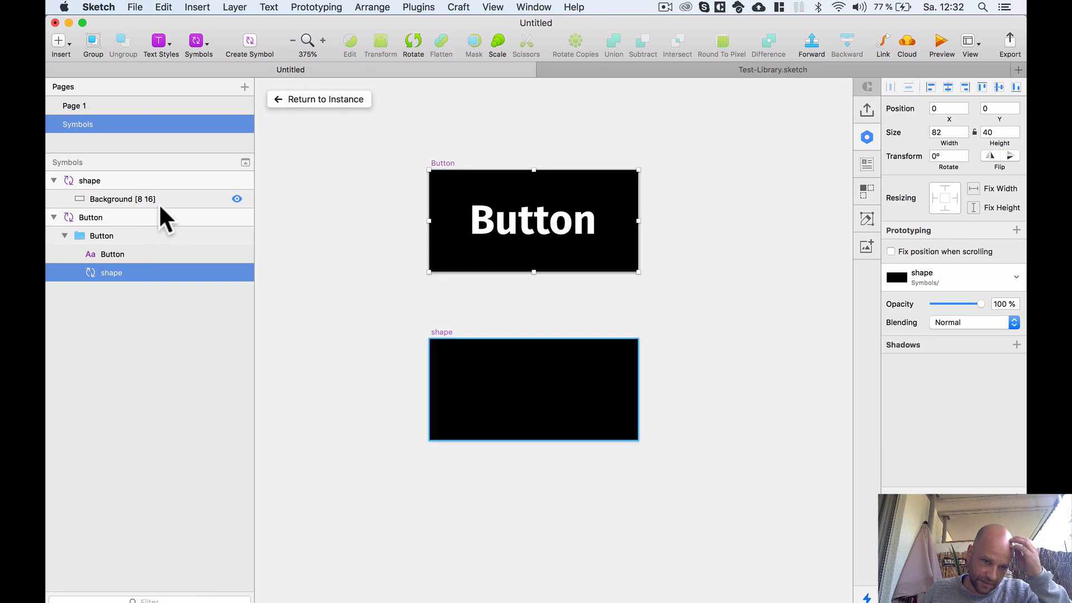
{"action": "left_click", "coordinate": [433, 384]}
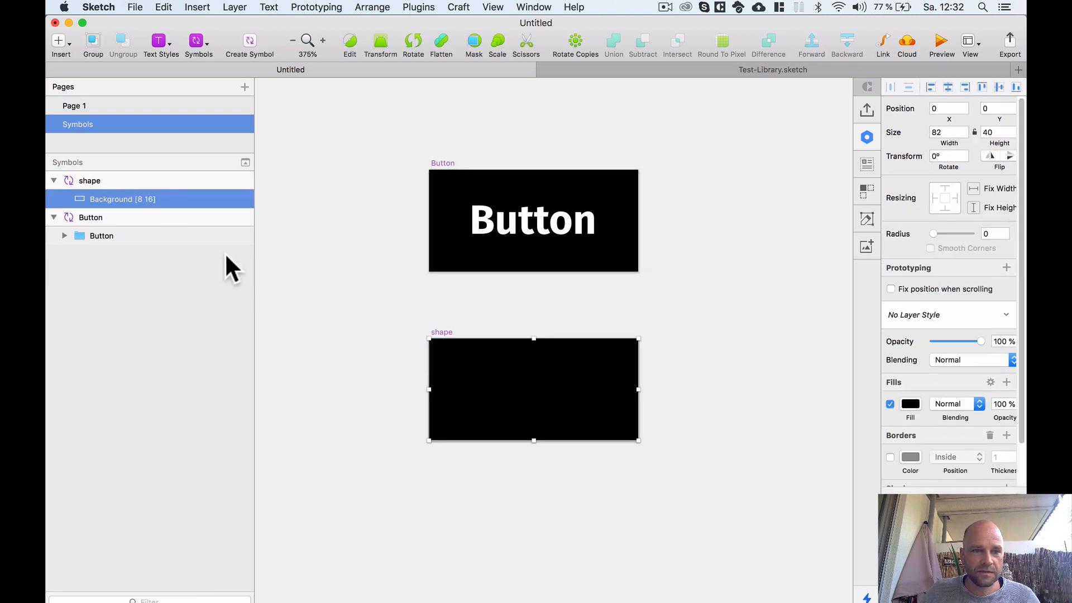
{"action": "double_click", "coordinate": [150, 200]}
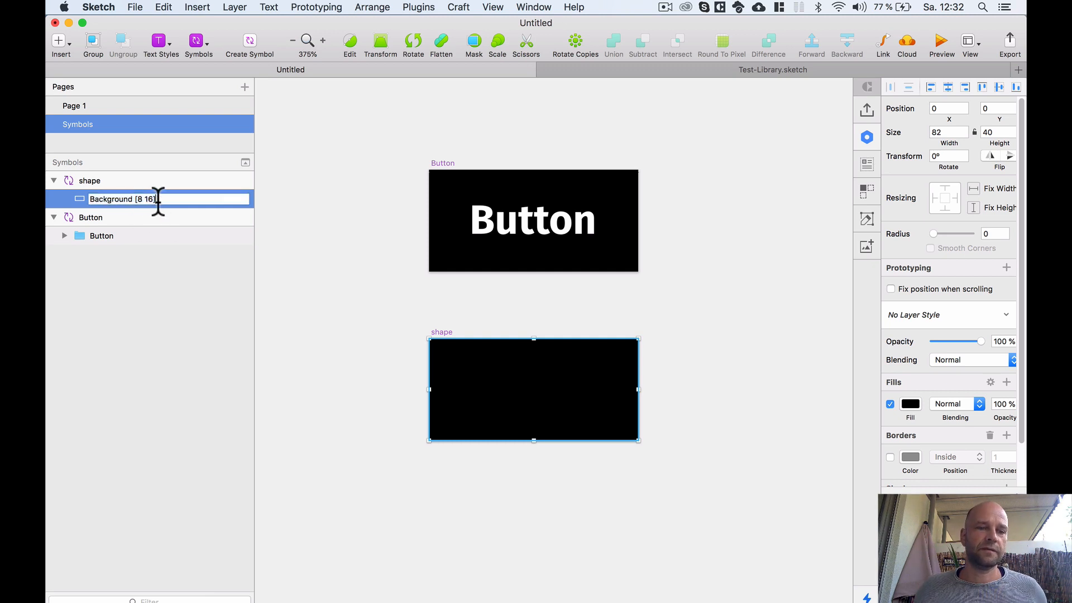
{"action": "left_click_drag", "start_coordinate": [156, 200], "coordinate": [137, 199]}
{"action": "key", "text": "super+c"}
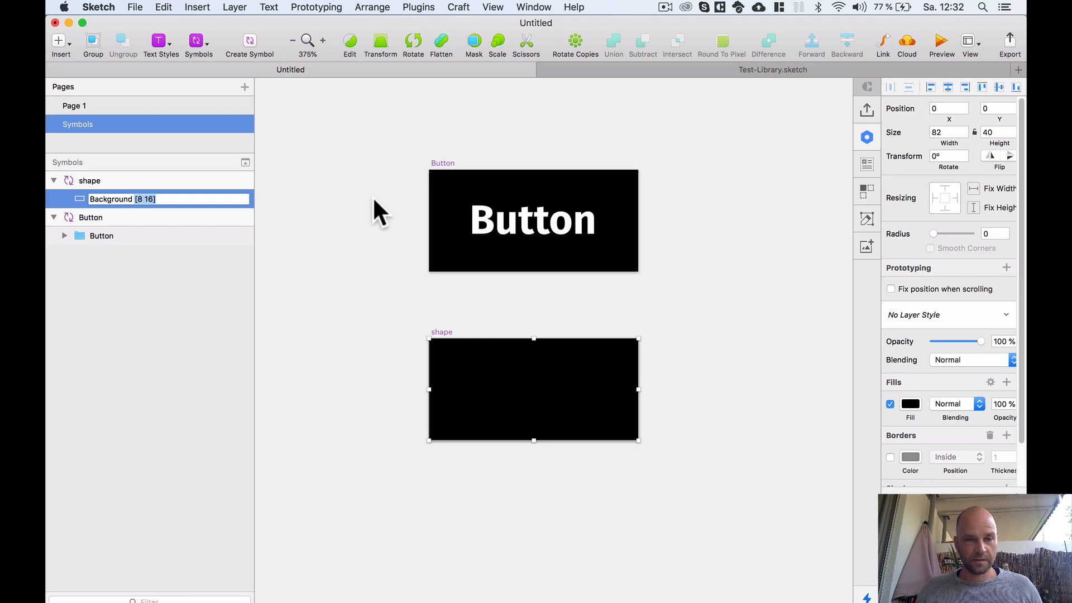
- Append the copied padding values [8 16] to the name of the nested shape layer in the Button symbol
{"action": "left_click", "coordinate": [385, 263]}
{"action": "left_click", "coordinate": [448, 254]}
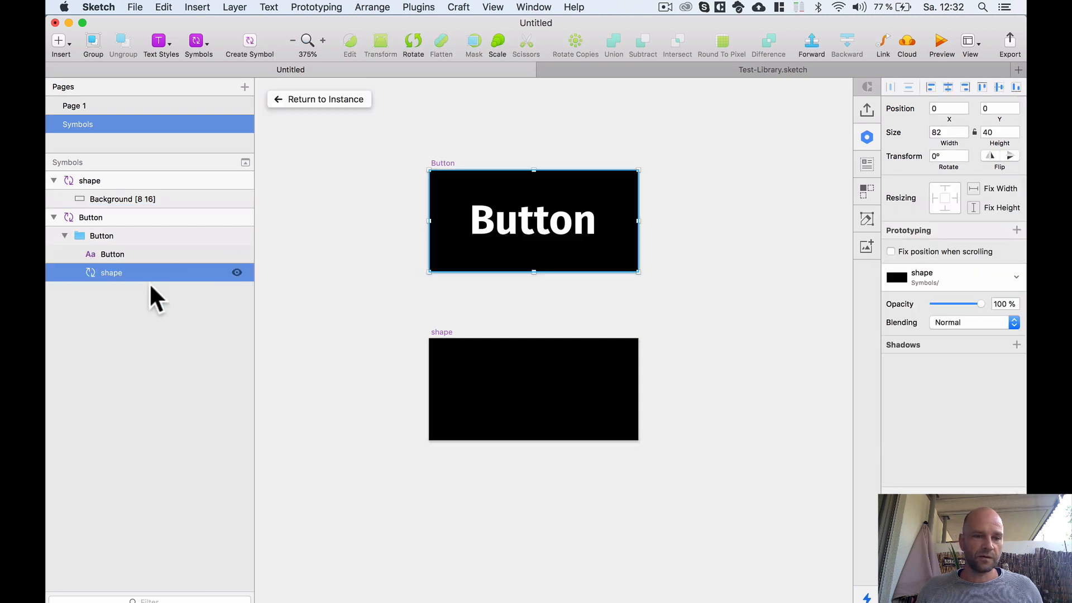
{"action": "double_click", "coordinate": [119, 272]}
{"action": "key", "text": "super+v"}
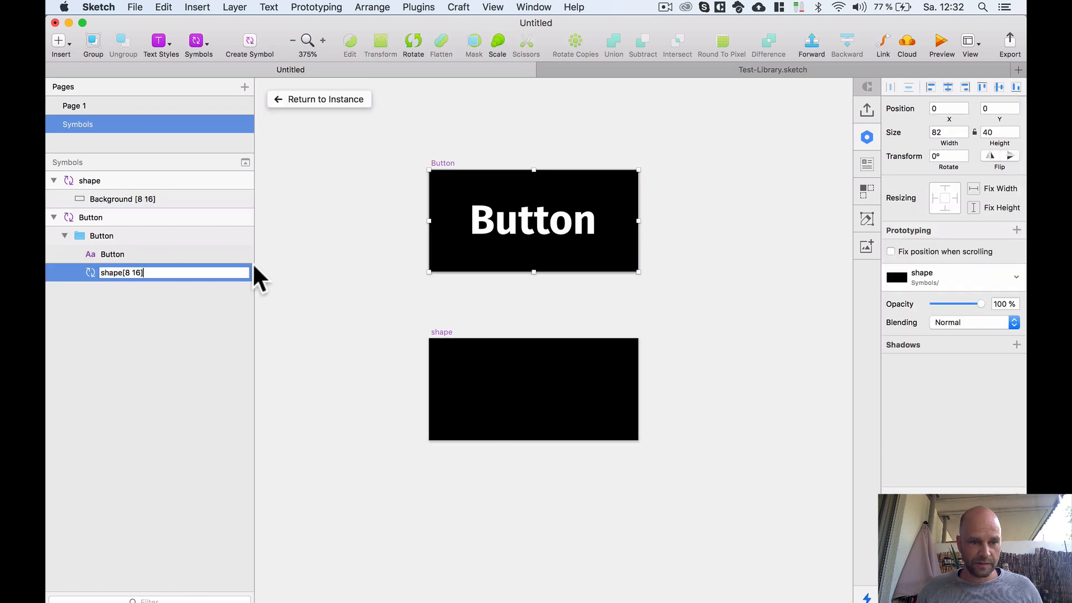
{"action": "left_click", "coordinate": [122, 272]}
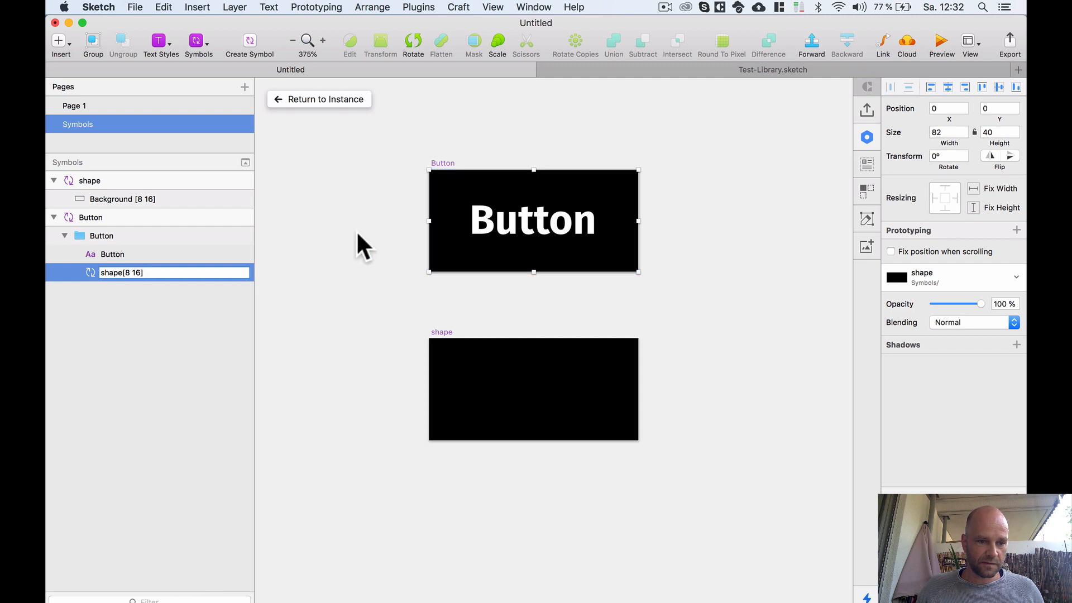
{"action": "left_click", "coordinate": [338, 248]}
- Remove [8 16] from the layer name in the shape symbol, leaving only "Background"
{"action": "left_click", "coordinate": [435, 386]}
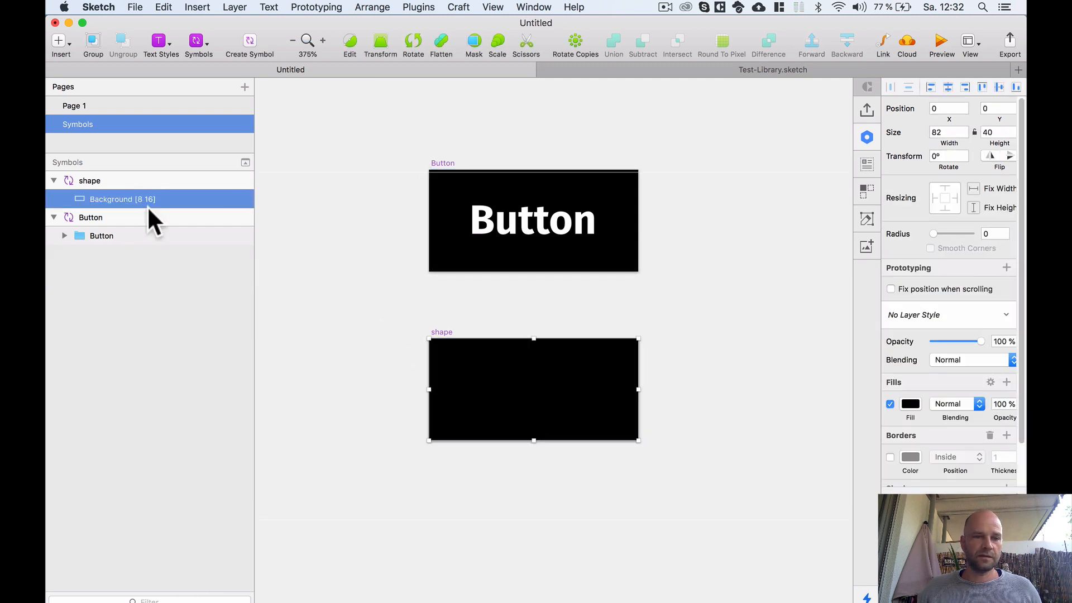
{"action": "double_click", "coordinate": [156, 199]}
{"action": "left_click_drag", "start_coordinate": [161, 199], "coordinate": [134, 199]}
{"action": "key", "text": "BackSpace"}
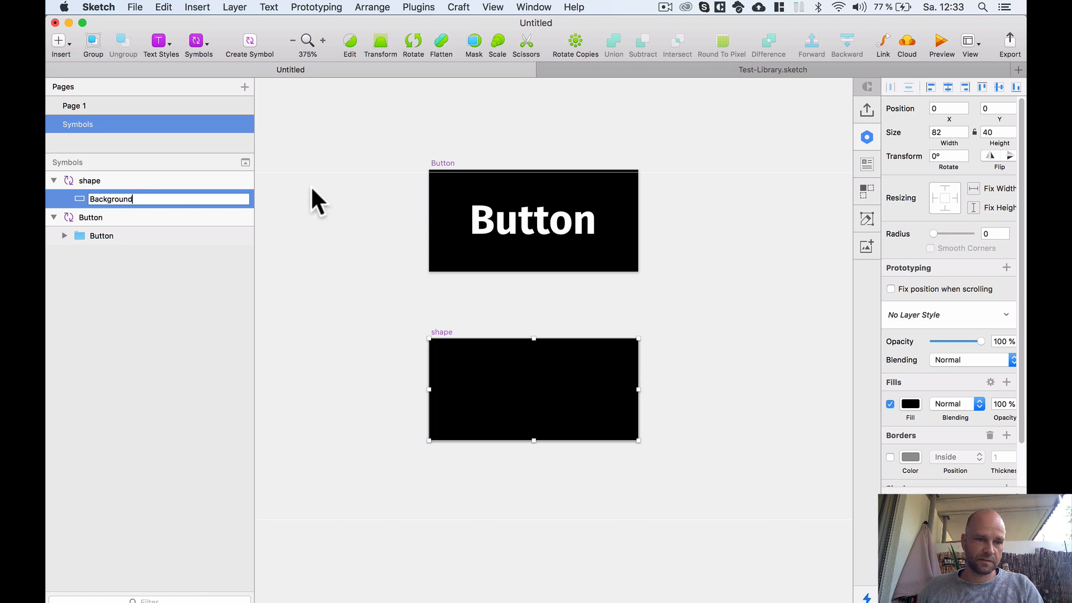
{"action": "left_click", "coordinate": [345, 235]}
{"action": "scroll", "coordinate": [721, 328], "scroll_direction": "down", "scroll_amount": 3}
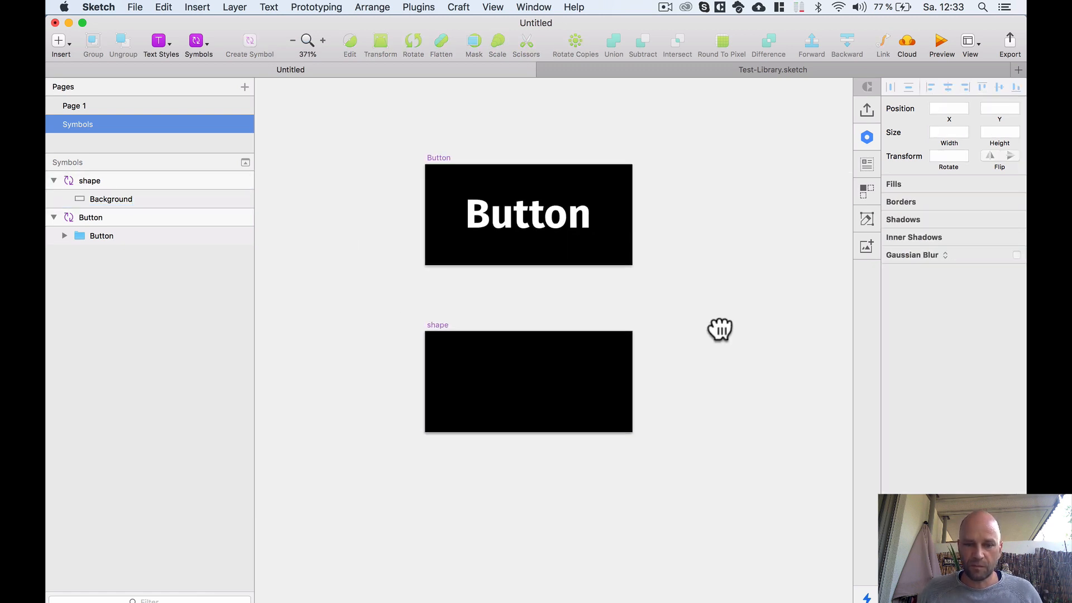
{"action": "scroll", "coordinate": [645, 394], "scroll_direction": "down", "scroll_amount": 3}
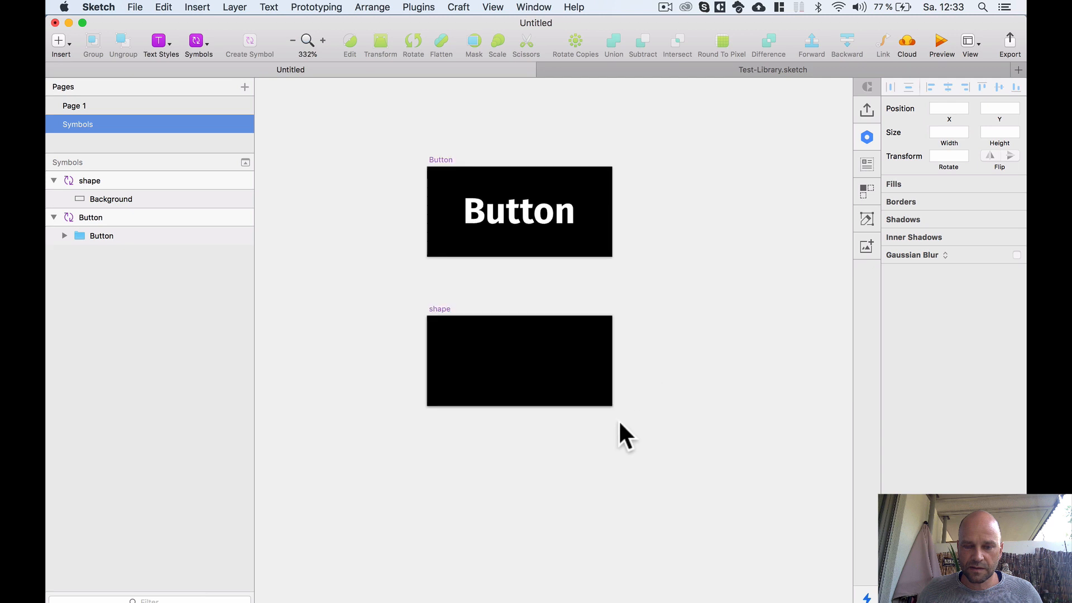
{"action": "scroll", "coordinate": [448, 286], "scroll_direction": "up", "scroll_amount": 2}
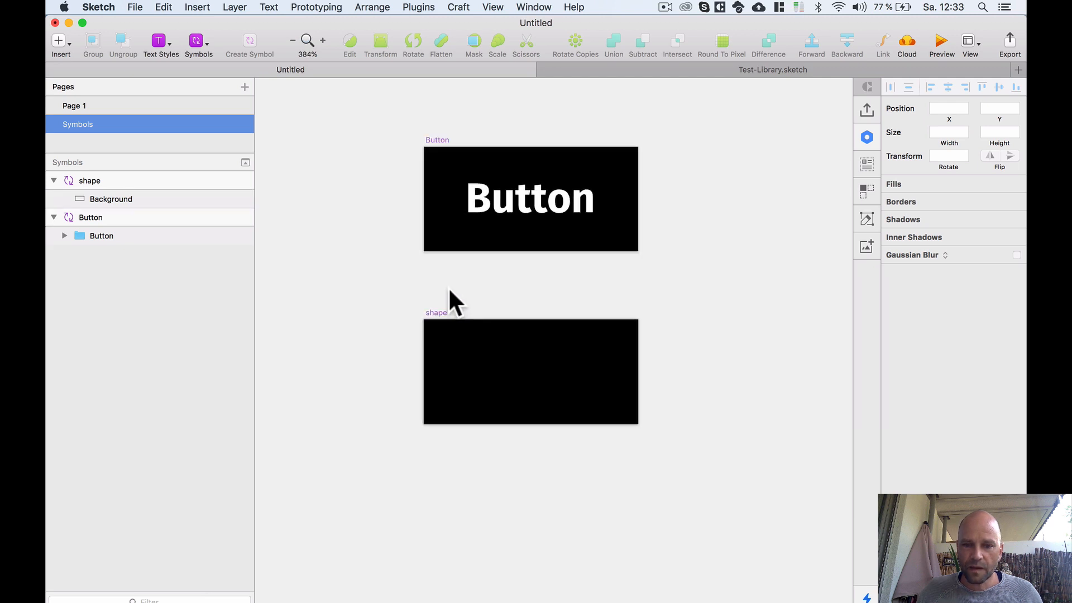
{"action": "scroll", "coordinate": [448, 286], "scroll_direction": "down", "scroll_amount": 2}
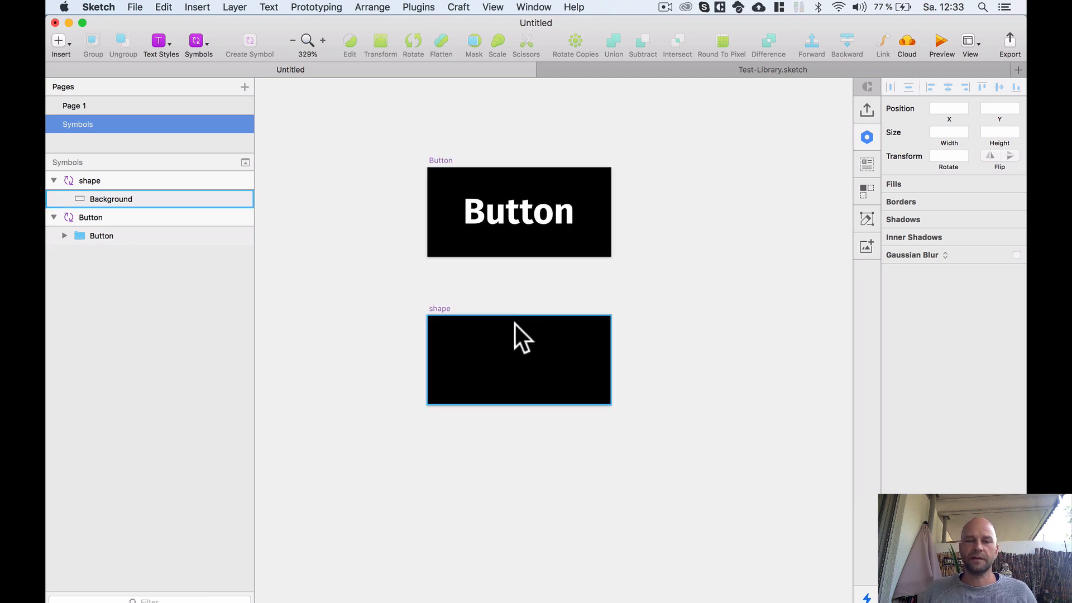
{"action": "scroll", "coordinate": [515, 324], "scroll_direction": "down", "scroll_amount": 4}
{"action": "scroll", "coordinate": [513, 344], "scroll_direction": "up", "scroll_amount": 2}
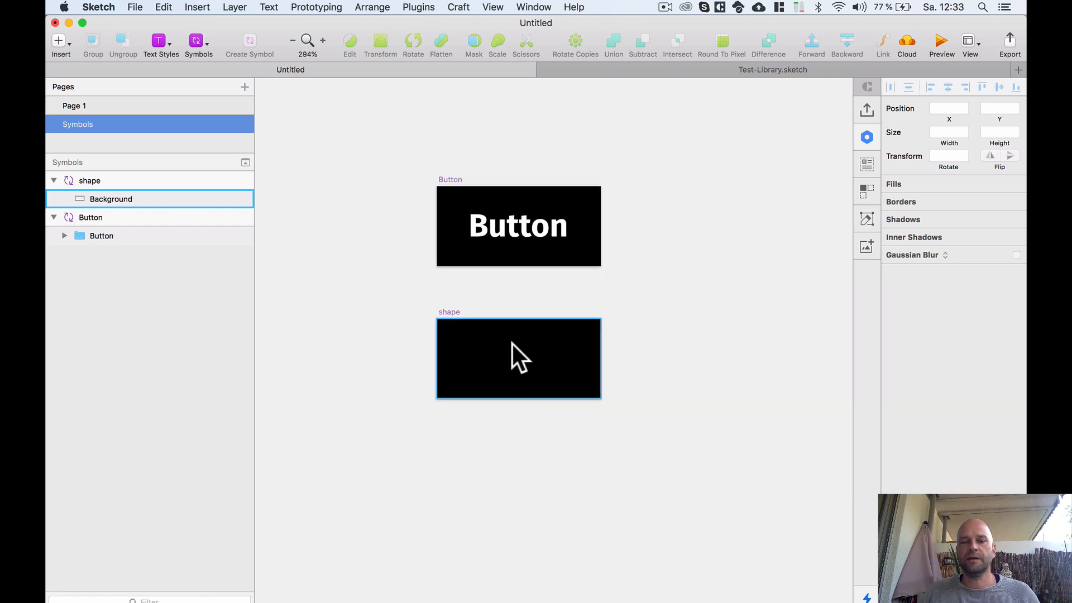
- Insert the diva-e Cyan color symbol from Test-Library into the shape symbol, above the Background layer
{"action": "left_click", "coordinate": [477, 335]}
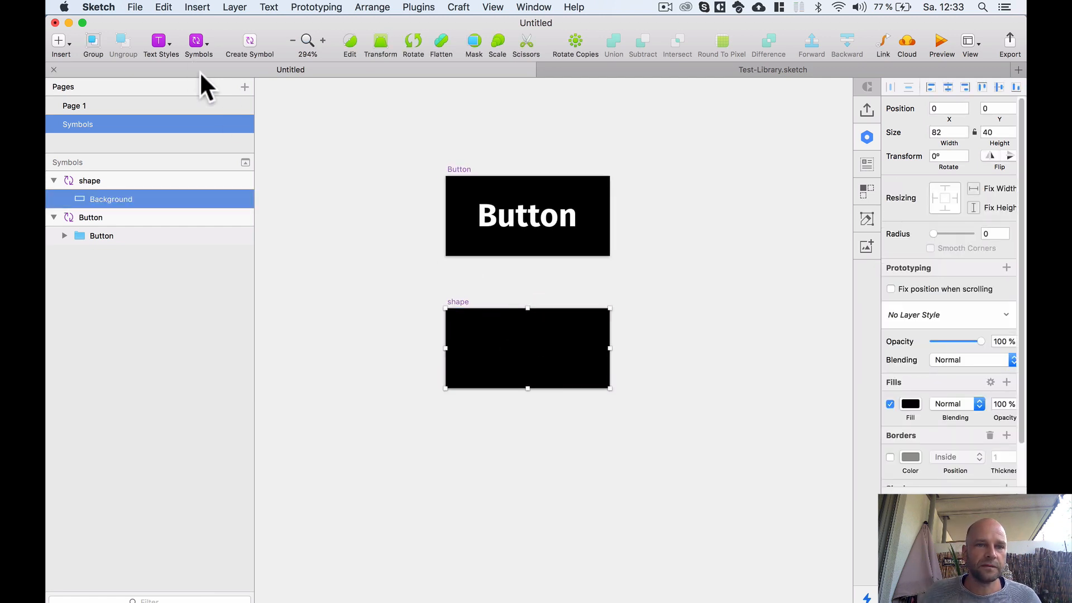
{"action": "left_click", "coordinate": [191, 41]}
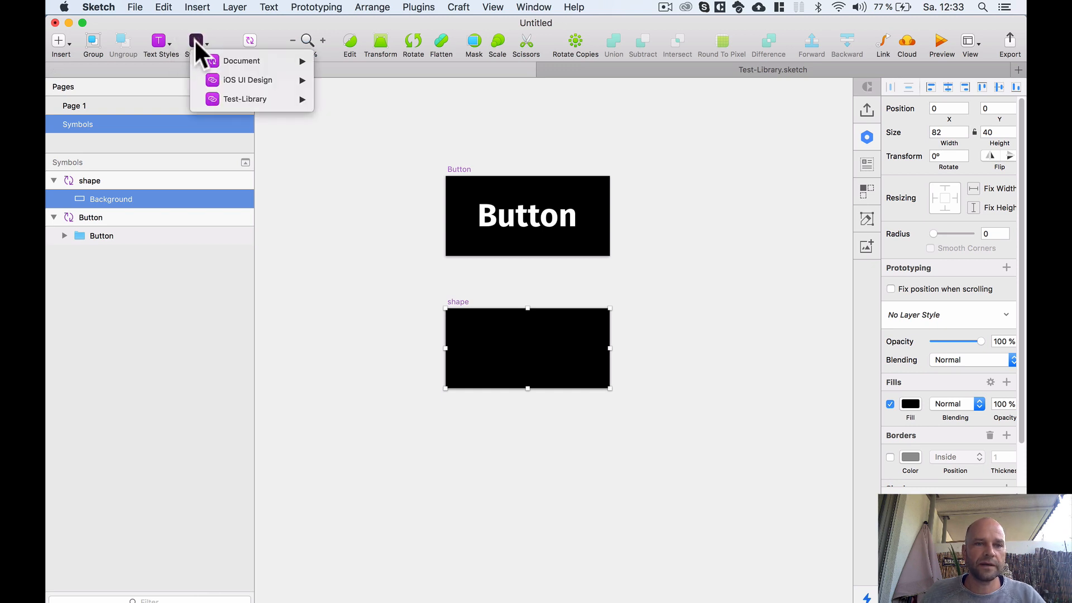
{"action": "mouse_move", "coordinate": [239, 96]}
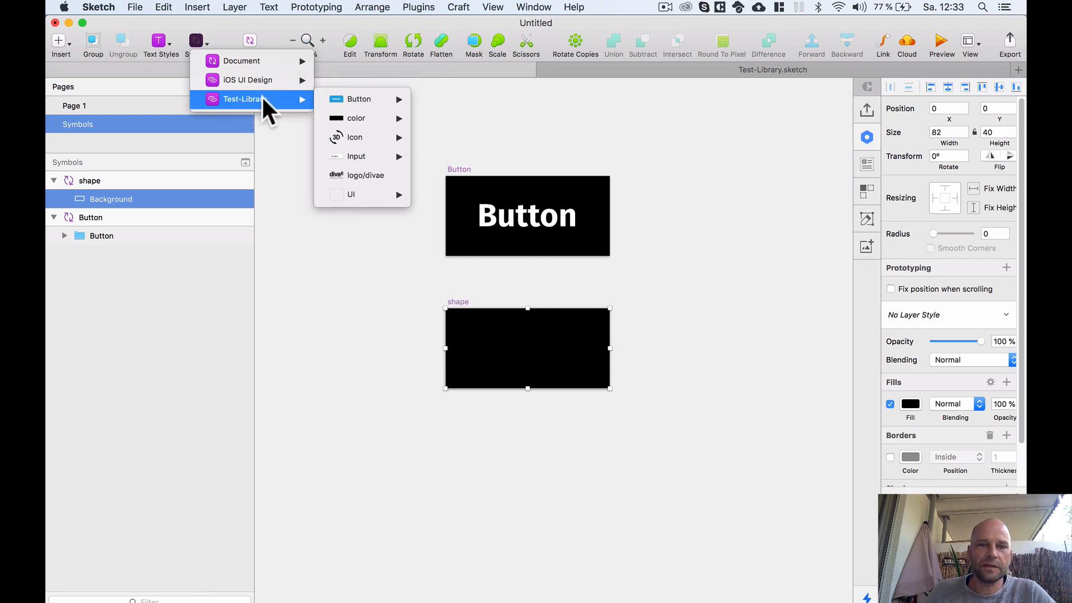
{"action": "mouse_move", "coordinate": [357, 119]}
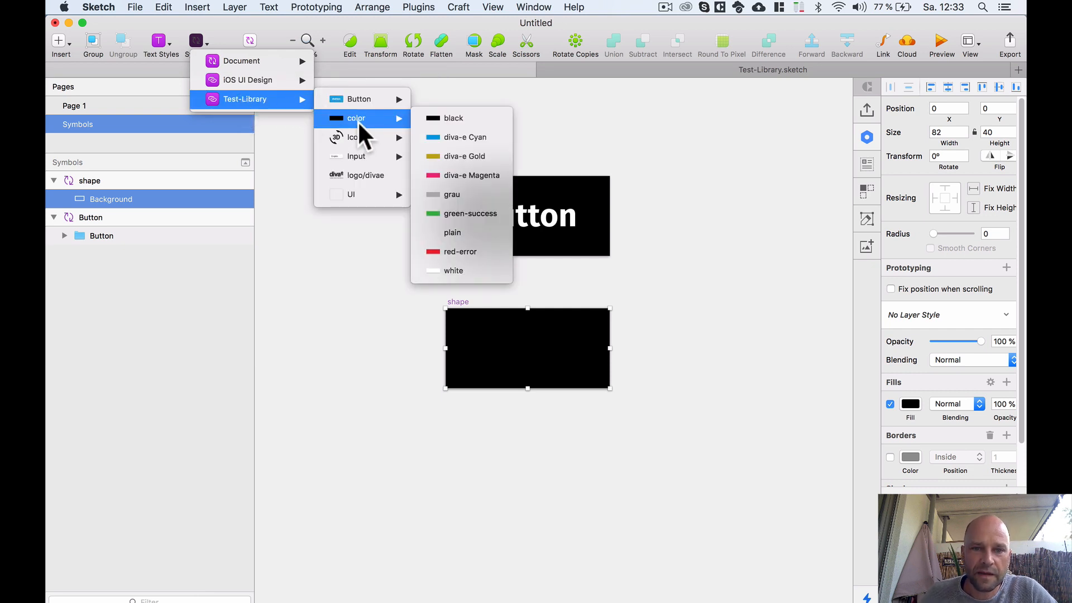
{"action": "left_click", "coordinate": [439, 139]}
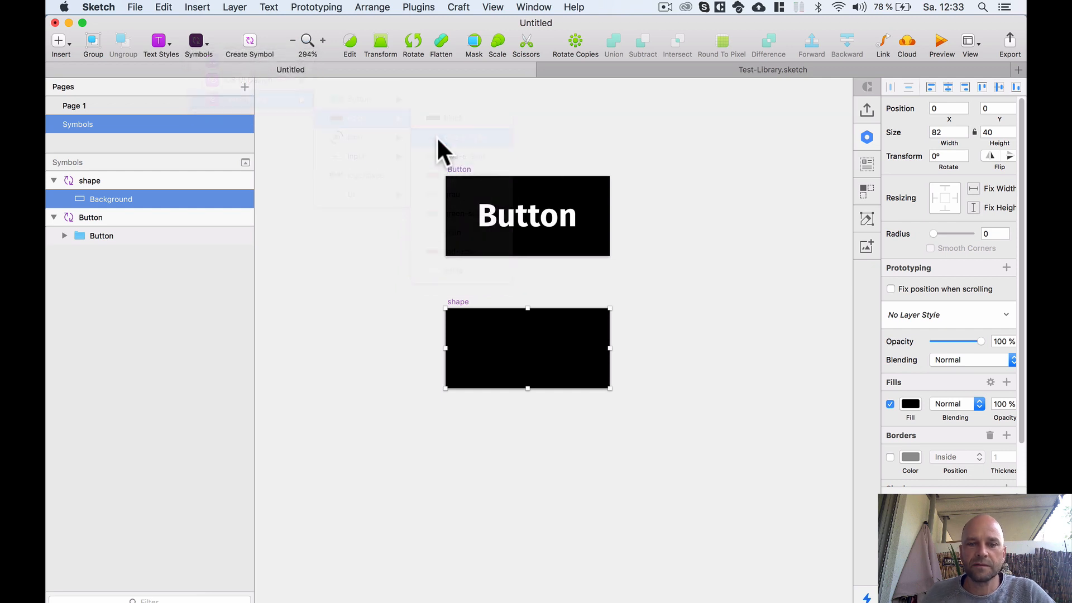
{"action": "left_click", "coordinate": [493, 322]}
- Align the cyan color layer to position 0, 0 and stretch it to 82 × 40 to cover the shape symbol
{"action": "scroll", "coordinate": [493, 293], "scroll_direction": "up", "scroll_amount": 3}
{"action": "left_click_drag", "start_coordinate": [397, 277], "coordinate": [369, 218]}
{"action": "scroll", "coordinate": [420, 268], "scroll_direction": "up", "scroll_amount": 3}
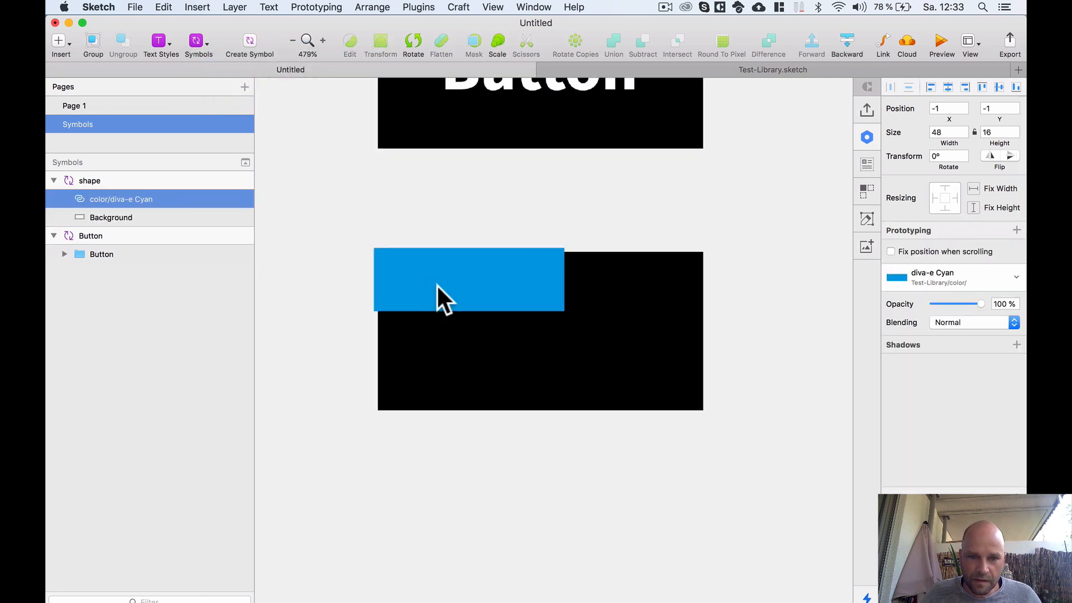
{"action": "left_click_drag", "start_coordinate": [414, 284], "coordinate": [410, 290]}
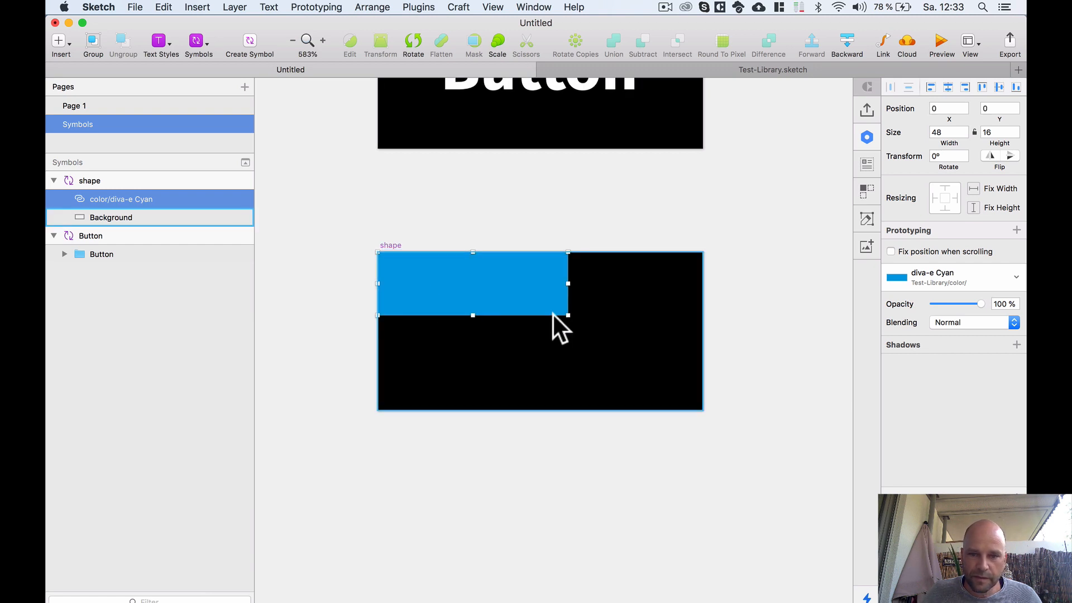
{"action": "left_click_drag", "start_coordinate": [567, 316], "coordinate": [704, 410]}
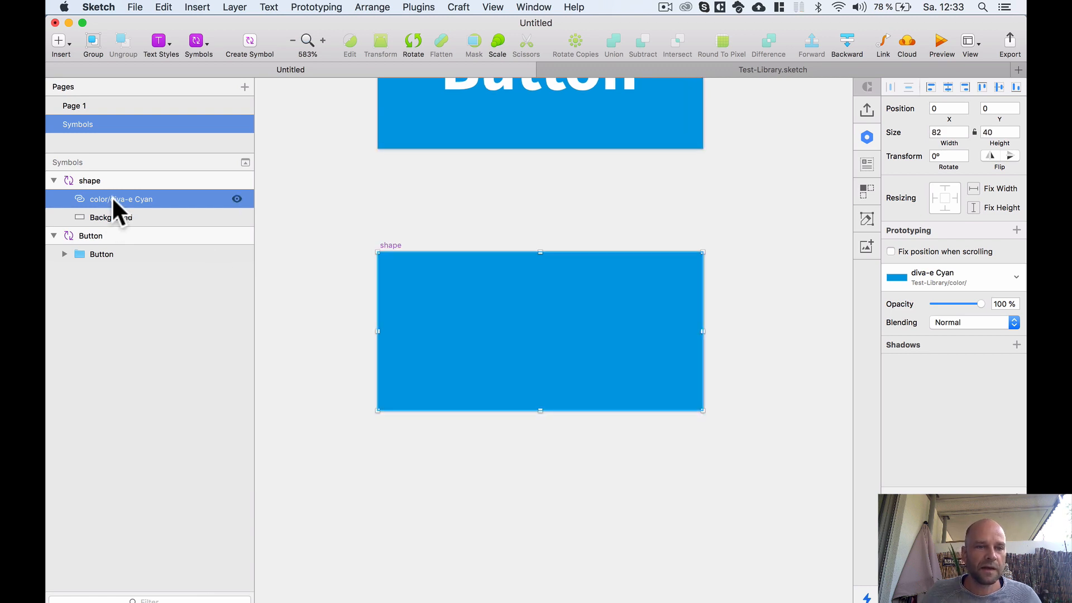
- Shorten the cyan color layer's name in the shape symbol to "color"
{"action": "double_click", "coordinate": [104, 199]}
{"action": "left_click_drag", "start_coordinate": [162, 199], "coordinate": [115, 199]}
{"action": "key", "text": "BackSpace"}
{"action": "key", "text": "BackSpace"}
{"action": "key", "text": "BackSpace"}
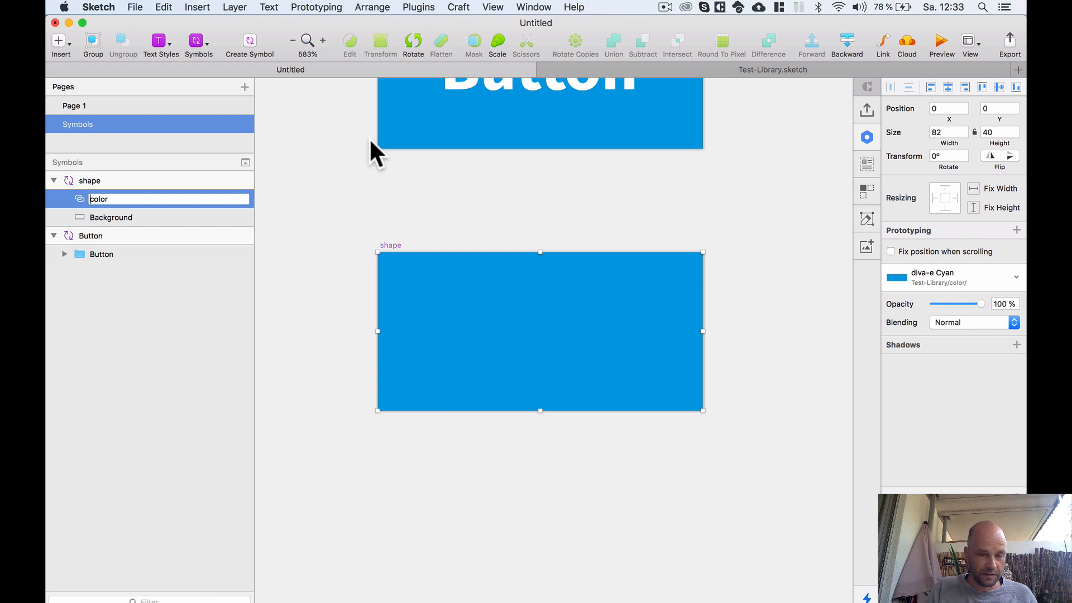
- Prefix the layer name "color" with the artist palette emoji from the character viewer's favorites
{"action": "key", "text": "ctrl+super+space"}
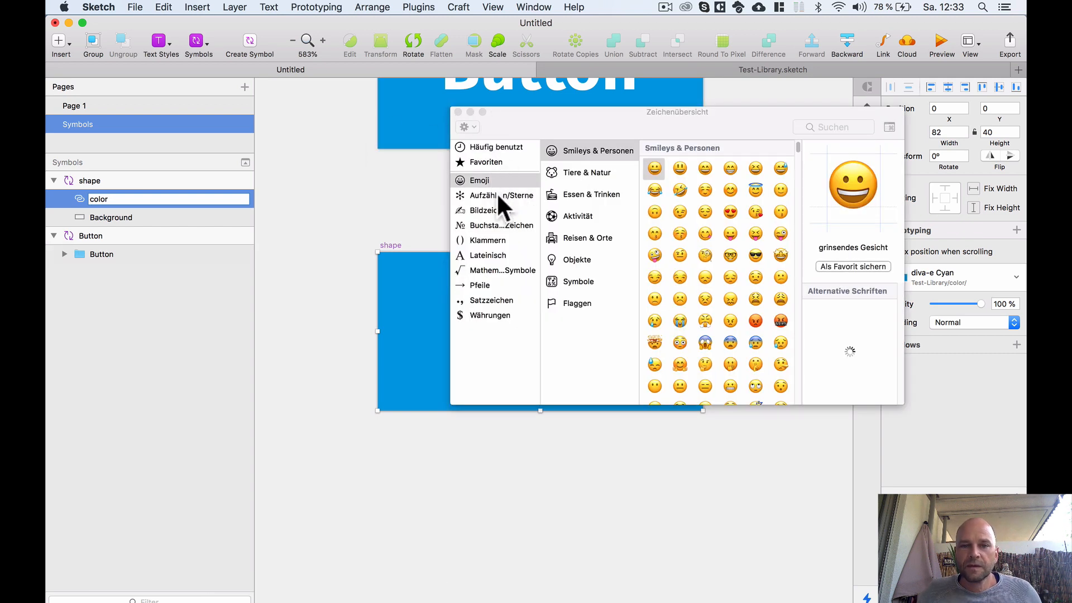
{"action": "left_click", "coordinate": [490, 163]}
{"action": "left_click", "coordinate": [581, 152]}
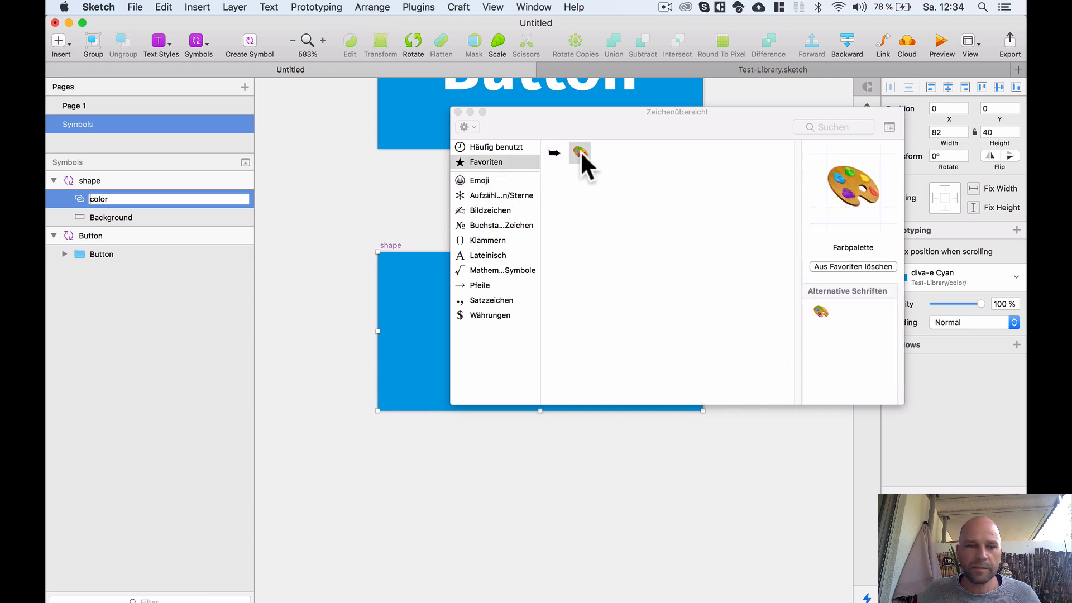
{"action": "double_click", "coordinate": [581, 151]}
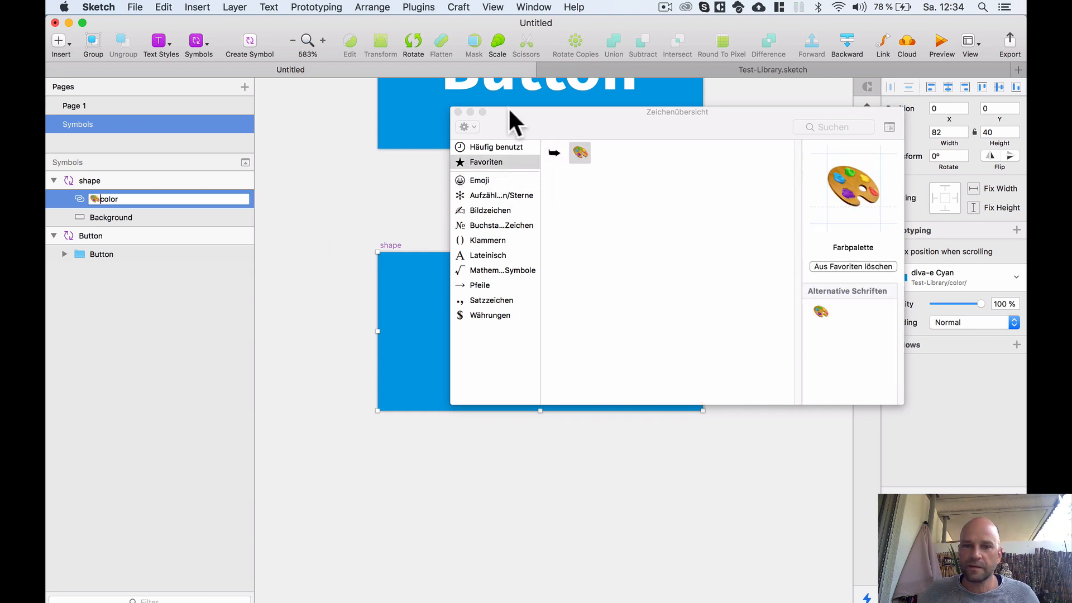
{"action": "left_click", "coordinate": [458, 112]}
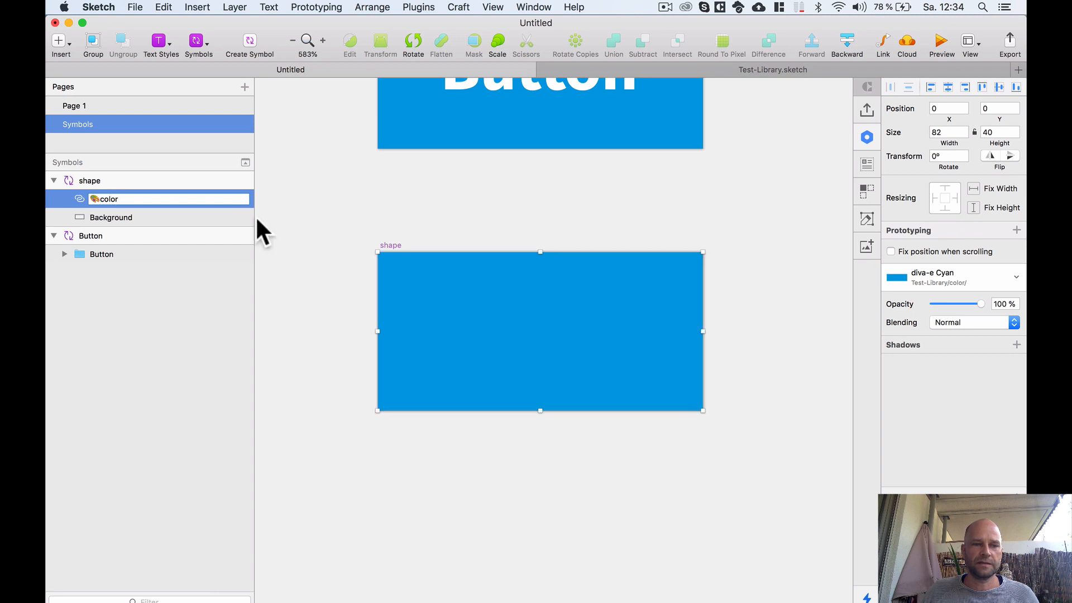
{"action": "left_click", "coordinate": [394, 201]}
- Move the shape symbol closer beneath the Button symbol, to Y position 410
{"action": "scroll", "coordinate": [420, 212], "scroll_direction": "down", "scroll_amount": 3}
{"action": "left_click_drag", "start_coordinate": [441, 238], "coordinate": [480, 297]}
{"action": "scroll", "coordinate": [457, 251], "scroll_direction": "up", "scroll_amount": 2}
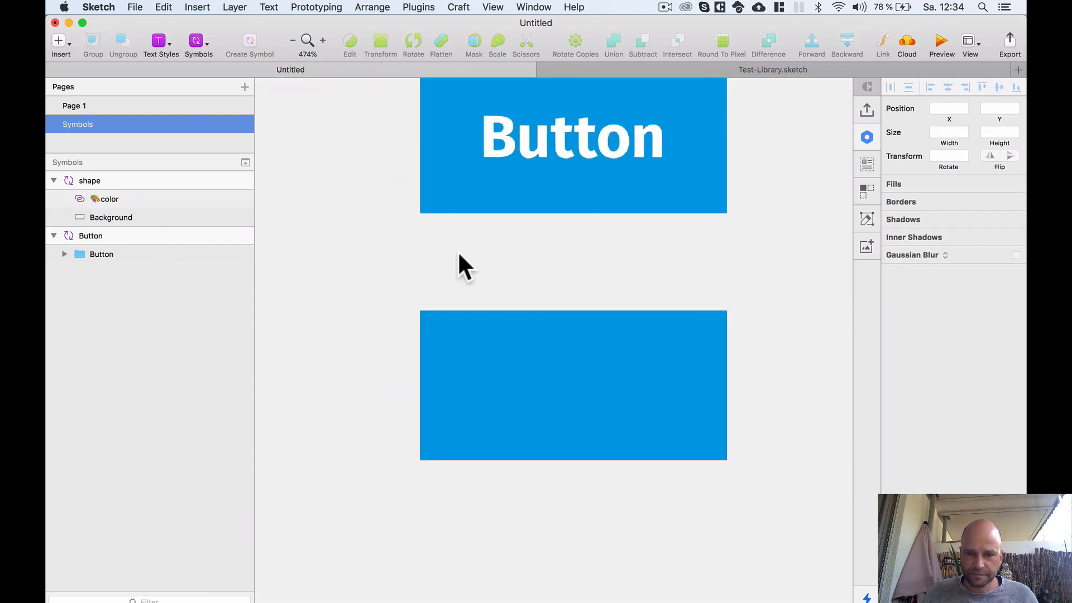
{"action": "scroll", "coordinate": [458, 251], "scroll_direction": "down", "scroll_amount": 3}
{"action": "left_click_drag", "start_coordinate": [459, 254], "coordinate": [490, 346]}
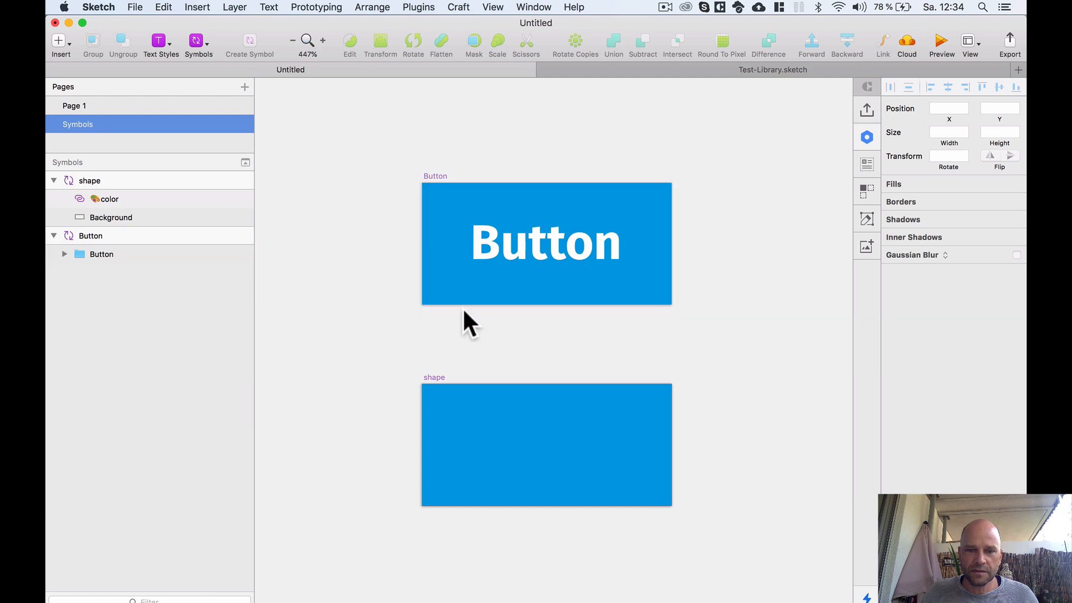
{"action": "left_click_drag", "start_coordinate": [445, 343], "coordinate": [427, 266]}
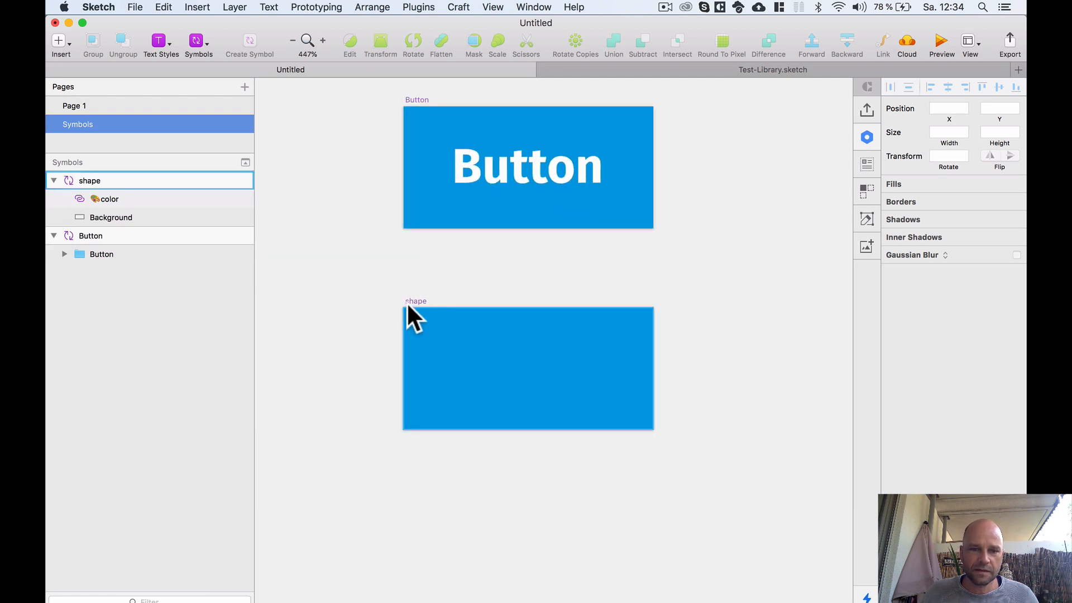
{"action": "left_click", "coordinate": [416, 302]}
{"action": "double_click", "coordinate": [421, 214]}
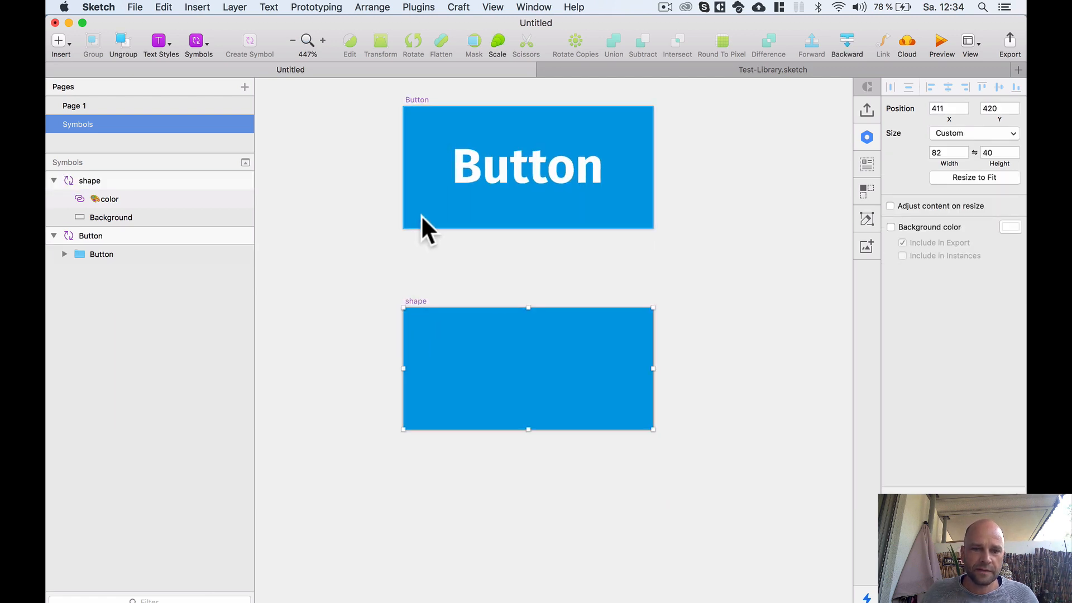
{"action": "left_click", "coordinate": [503, 271]}
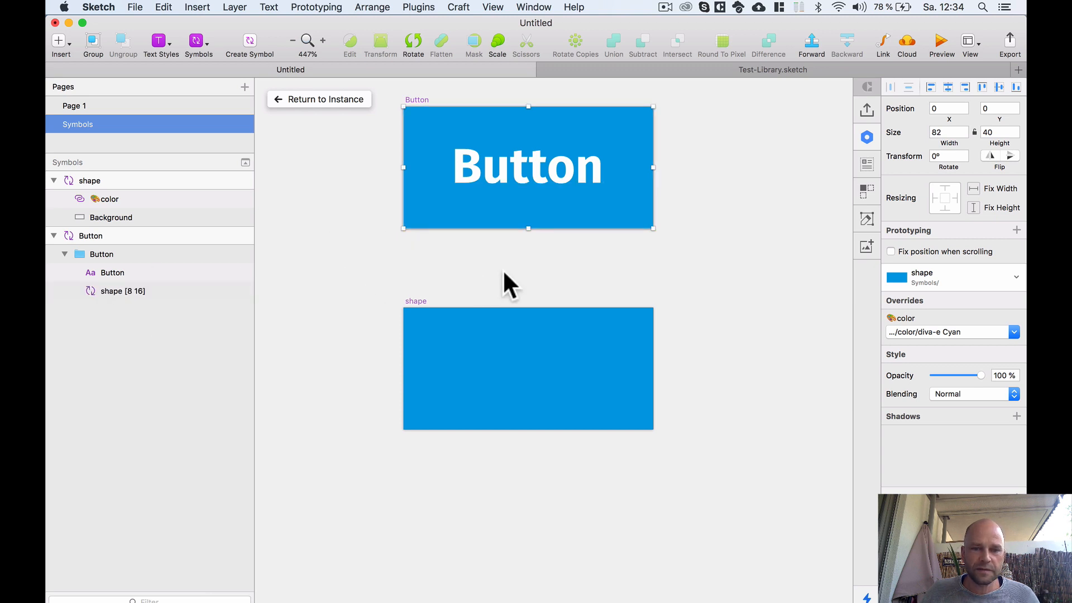
{"action": "left_click", "coordinate": [423, 340]}
{"action": "left_click", "coordinate": [416, 299]}
{"action": "scroll", "coordinate": [416, 296], "scroll_direction": "down", "scroll_amount": 5}
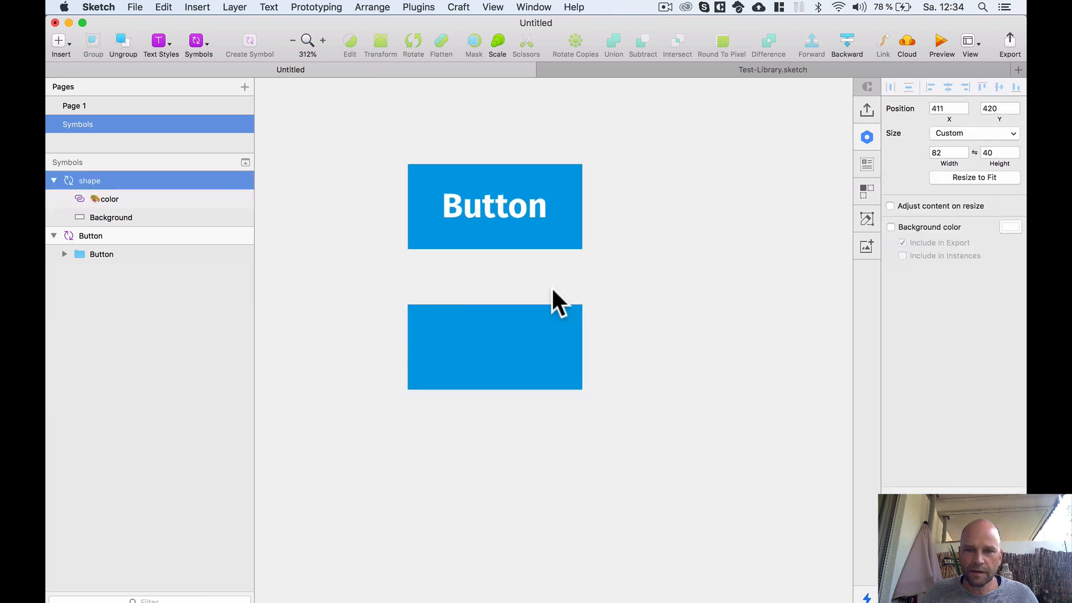
{"action": "left_click_drag", "start_coordinate": [410, 303], "coordinate": [410, 288]}
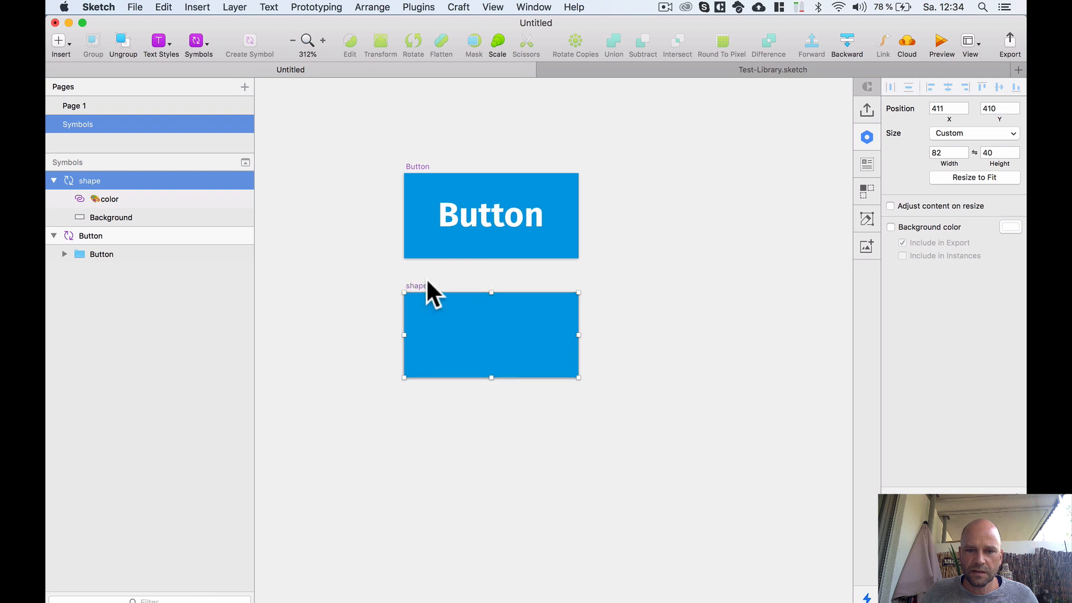
{"action": "scroll", "coordinate": [624, 274], "scroll_direction": "down", "scroll_amount": 1}
{"action": "scroll", "coordinate": [624, 274], "scroll_direction": "up", "scroll_amount": 2}
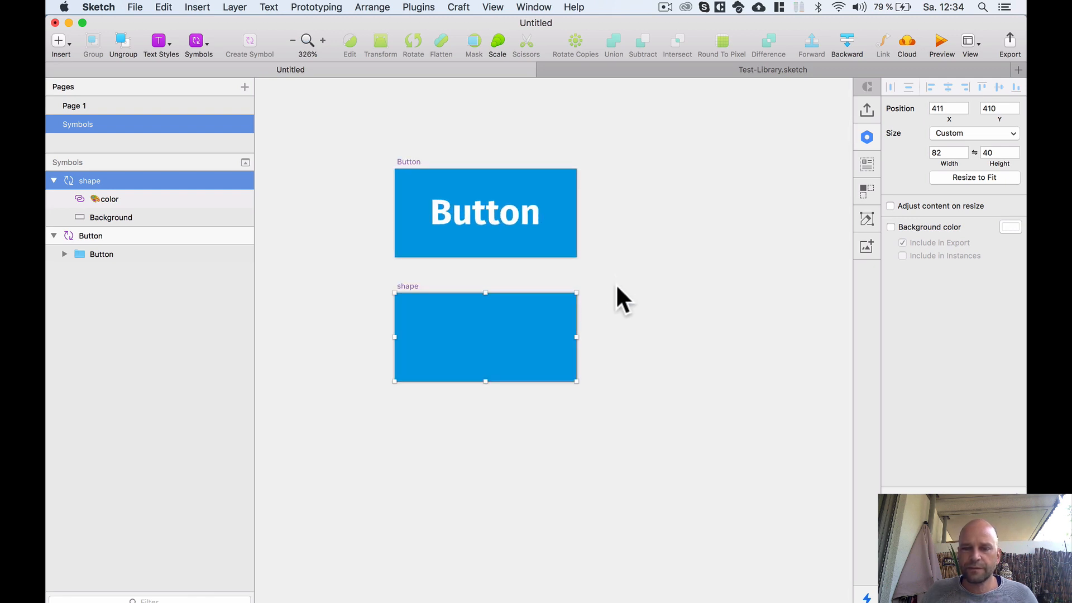
- Duplicate the shape symbol and place the copy directly below the original at Y position 463
{"action": "left_click_drag", "start_coordinate": [538, 338], "coordinate": [550, 306]}
{"action": "scroll", "coordinate": [549, 310], "scroll_direction": "up", "scroll_amount": 2}
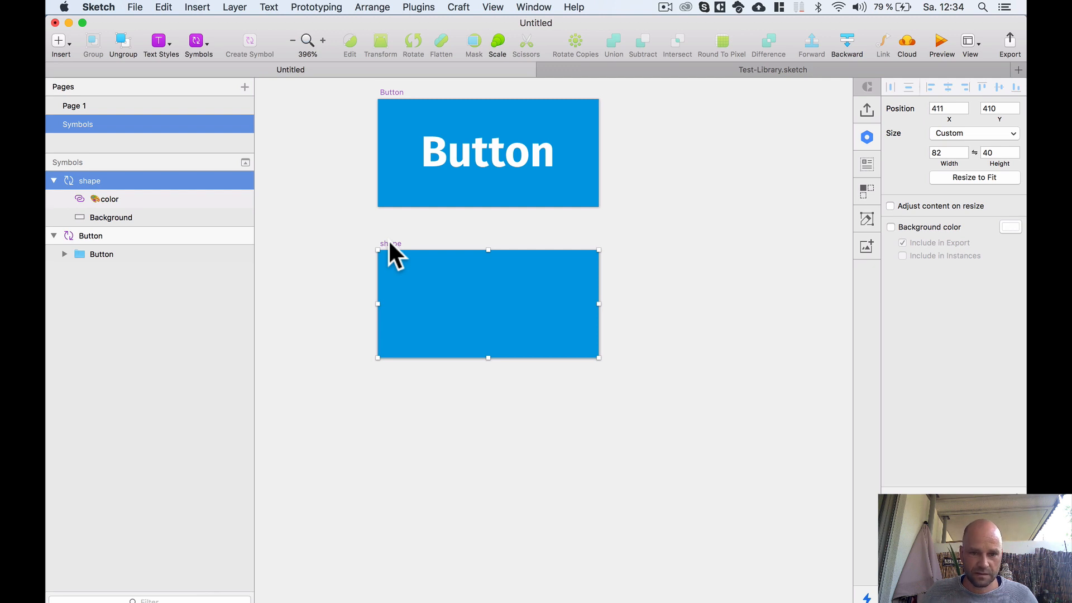
{"action": "left_click_drag", "start_coordinate": [389, 242], "coordinate": [392, 393]}
{"action": "left_click", "coordinate": [648, 276]}
{"action": "left_click_drag", "start_coordinate": [711, 394], "coordinate": [707, 330]}
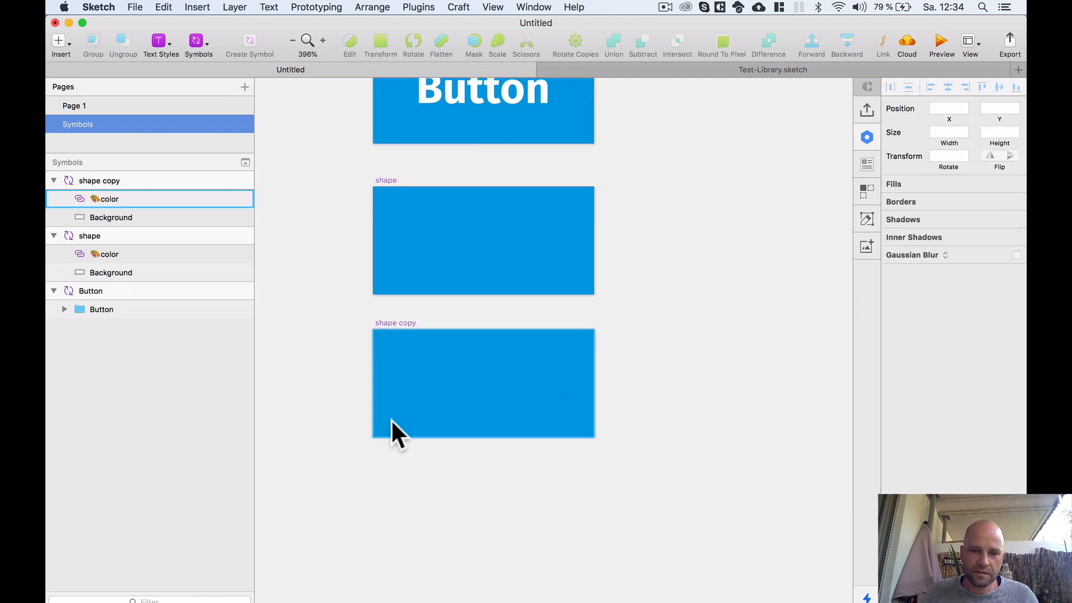
- Set the corner radius of the Background layer in the duplicated shape symbol to 20
{"action": "left_click", "coordinate": [390, 427]}
{"action": "left_click", "coordinate": [631, 363]}
{"action": "left_click", "coordinate": [432, 394]}
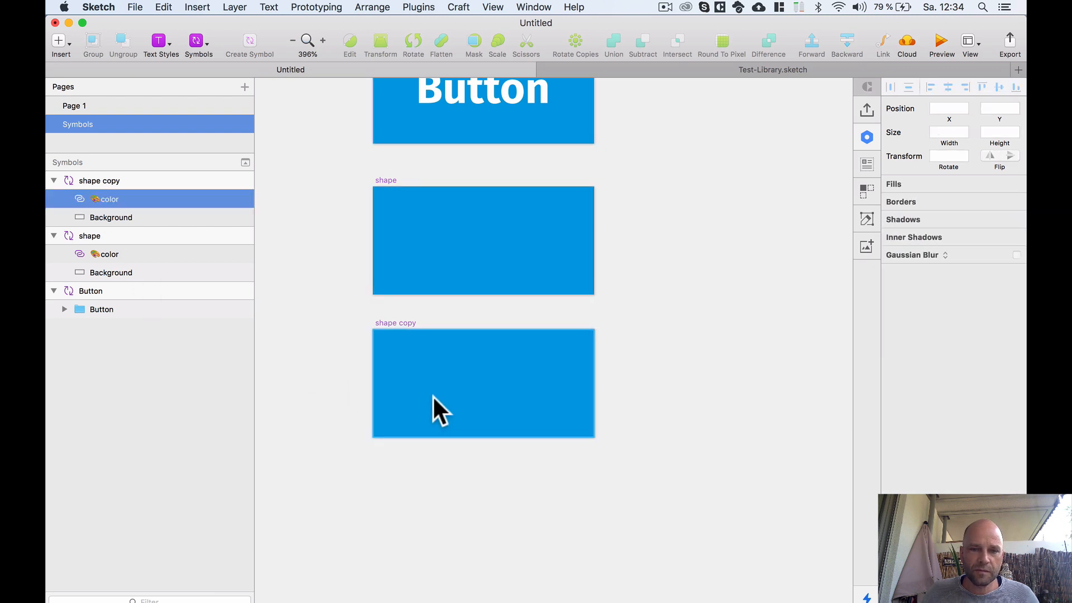
{"action": "left_click", "coordinate": [124, 217]}
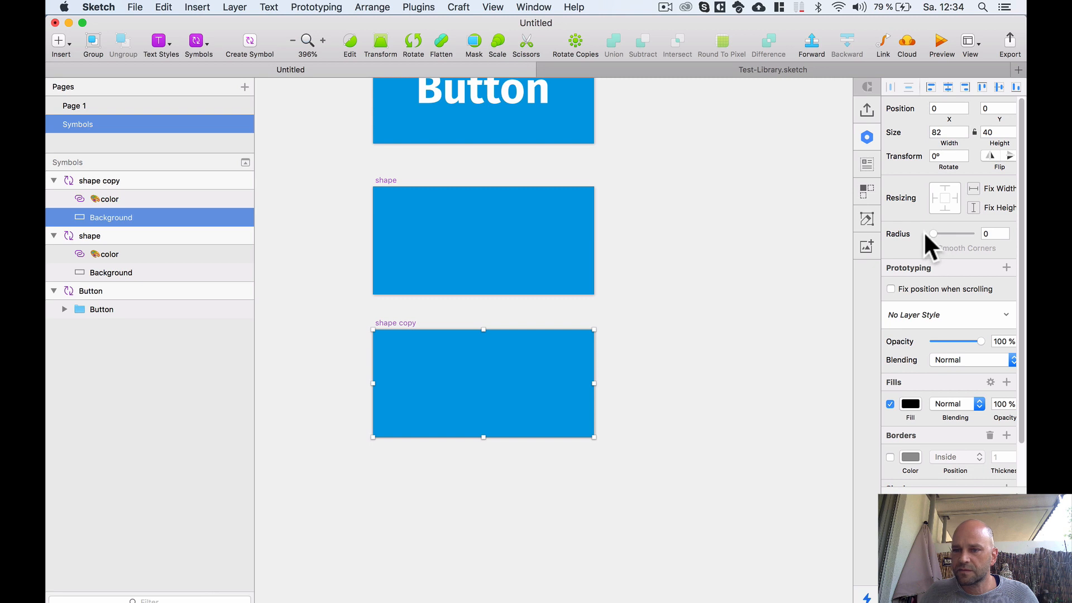
{"action": "left_click_drag", "start_coordinate": [934, 232], "coordinate": [1009, 230]}
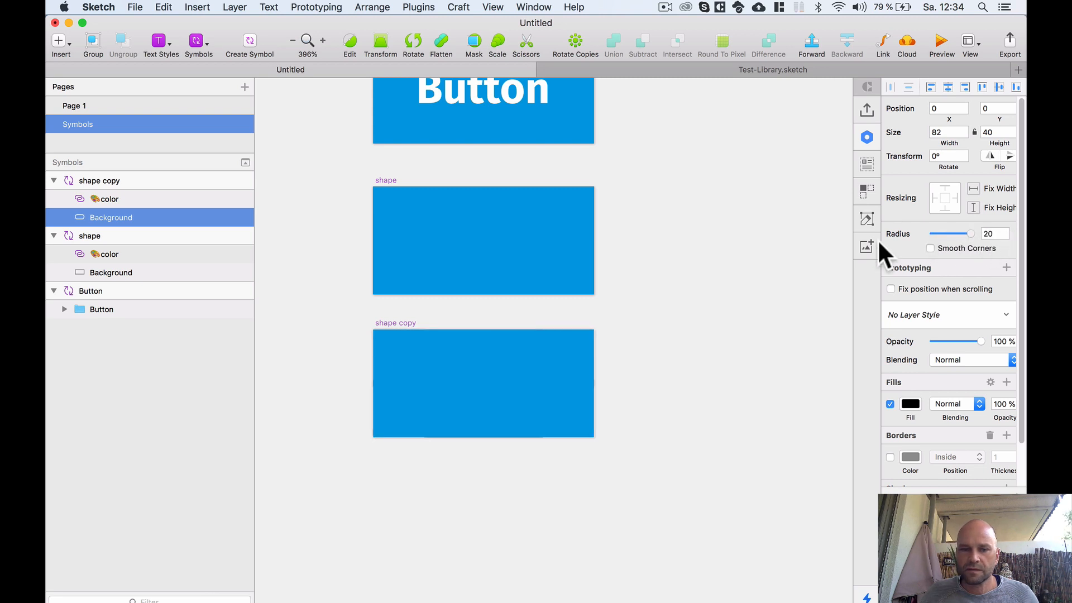
{"action": "left_click", "coordinate": [602, 271]}
- Mask the color layer in the original shape symbol with its square-cornered Background layer
{"action": "left_click", "coordinate": [483, 237]}
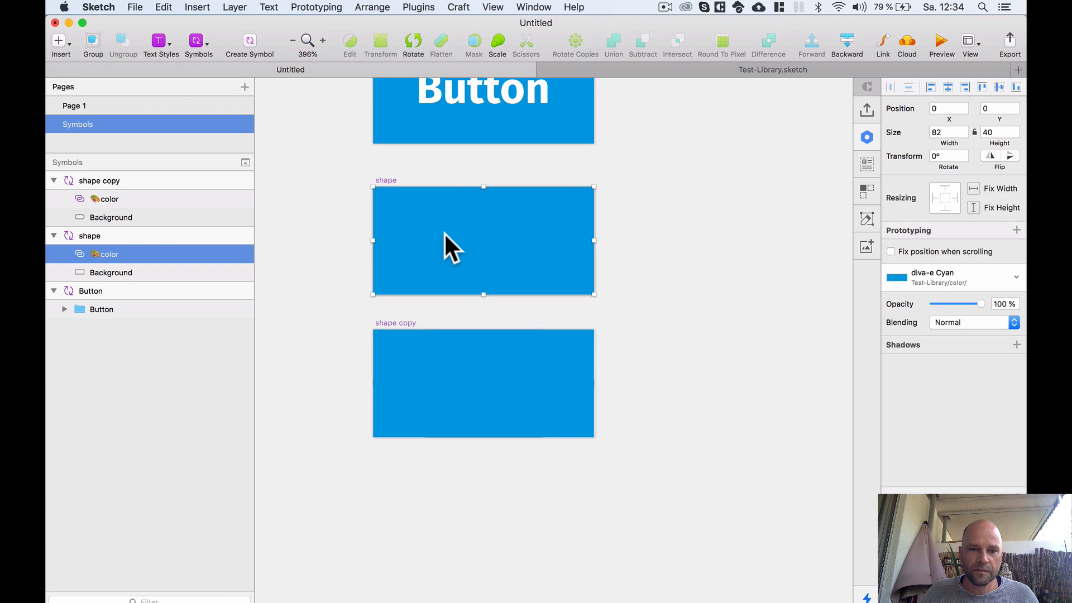
{"action": "left_click", "coordinate": [122, 271], "text": "shift"}
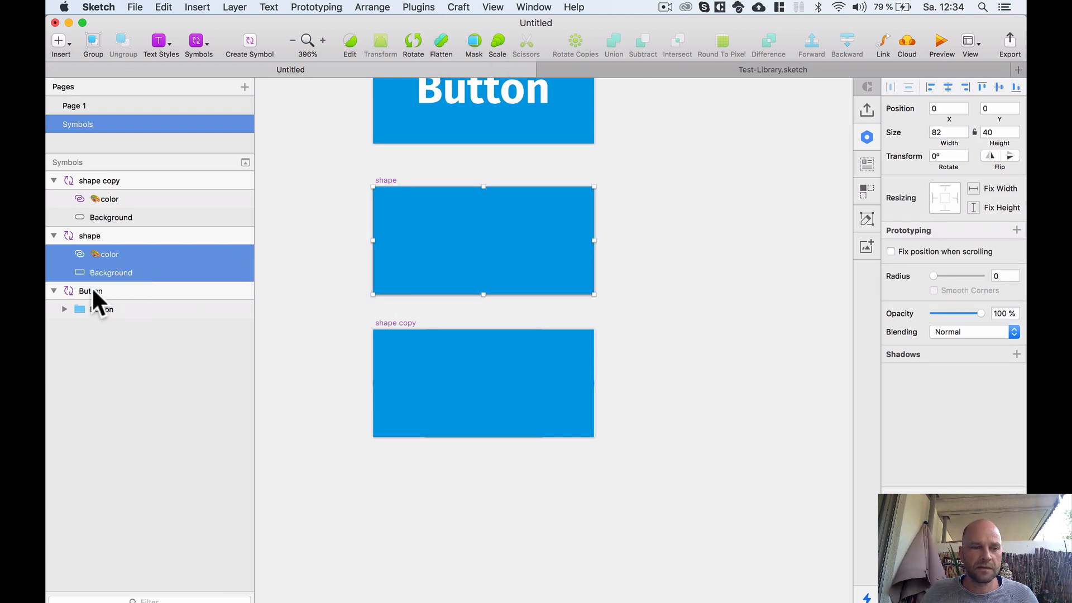
{"action": "left_click", "coordinate": [784, 221]}
{"action": "left_click", "coordinate": [384, 177]}
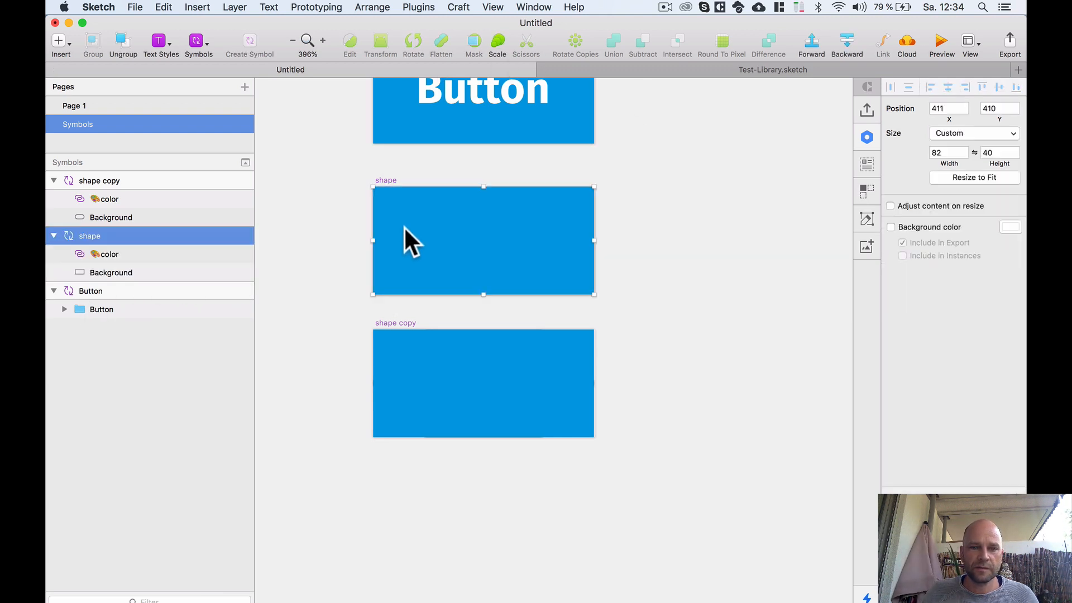
{"action": "left_click", "coordinate": [112, 254]}
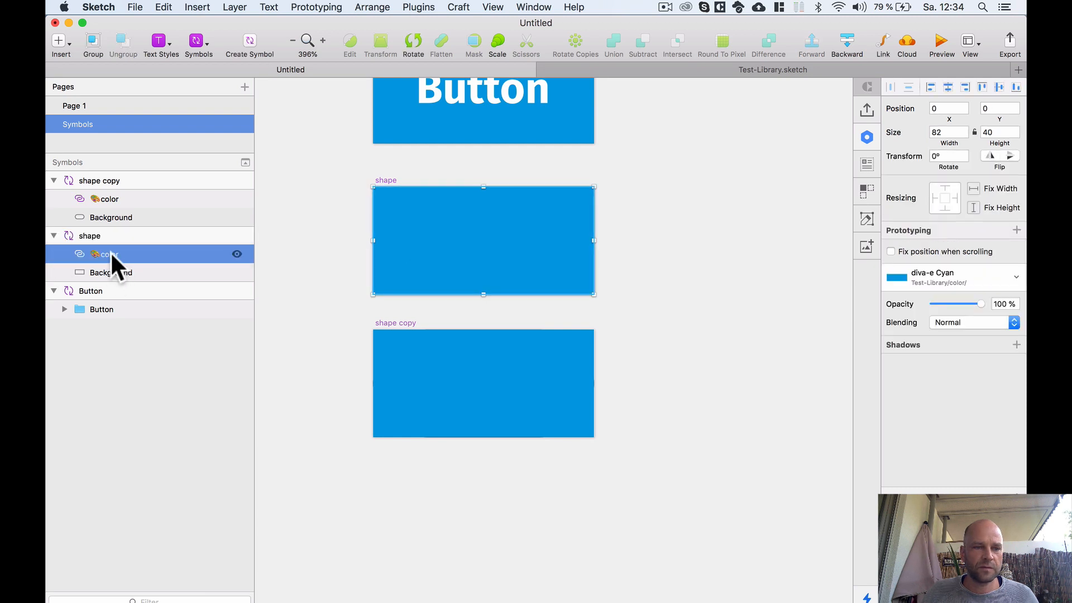
{"action": "left_click", "coordinate": [119, 270], "text": "shift"}
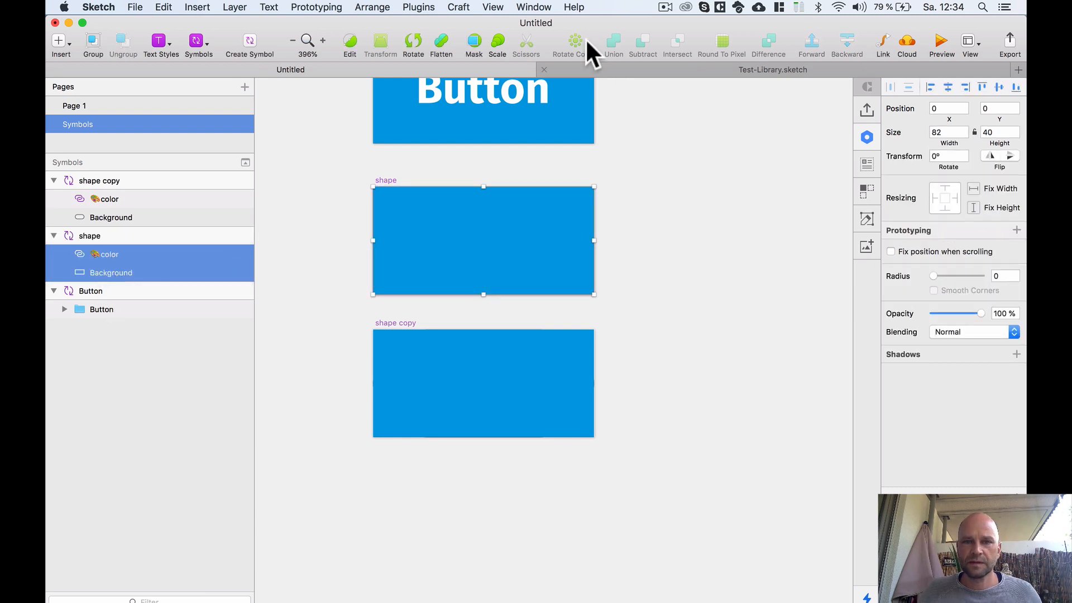
{"action": "left_click", "coordinate": [473, 47]}
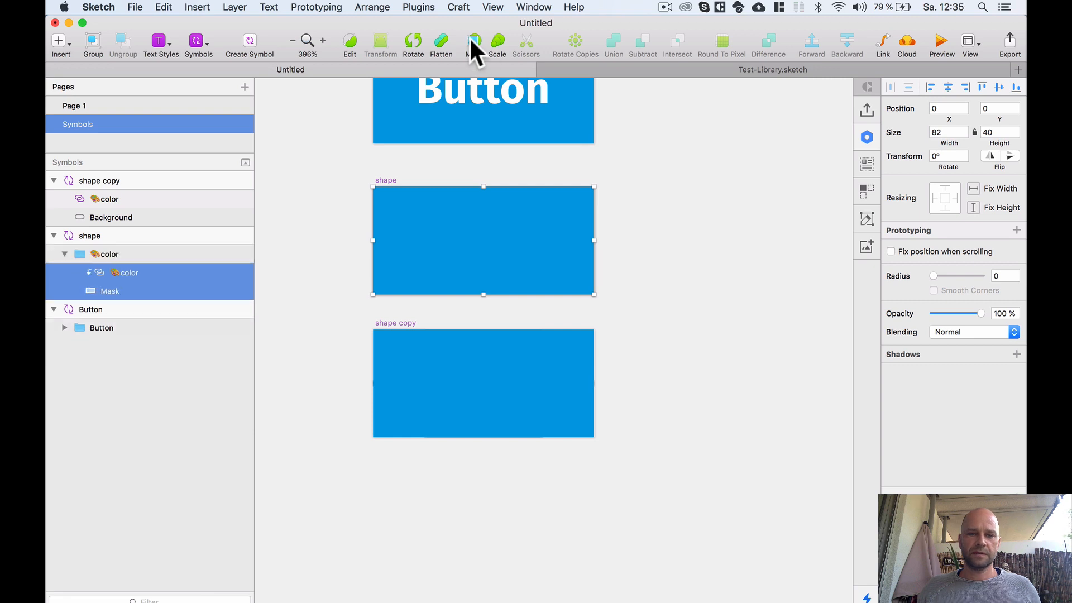
{"action": "left_click", "coordinate": [753, 299]}
- Mask the color layer in the duplicated shape symbol with its rounded Background layer
{"action": "left_click", "coordinate": [440, 378]}
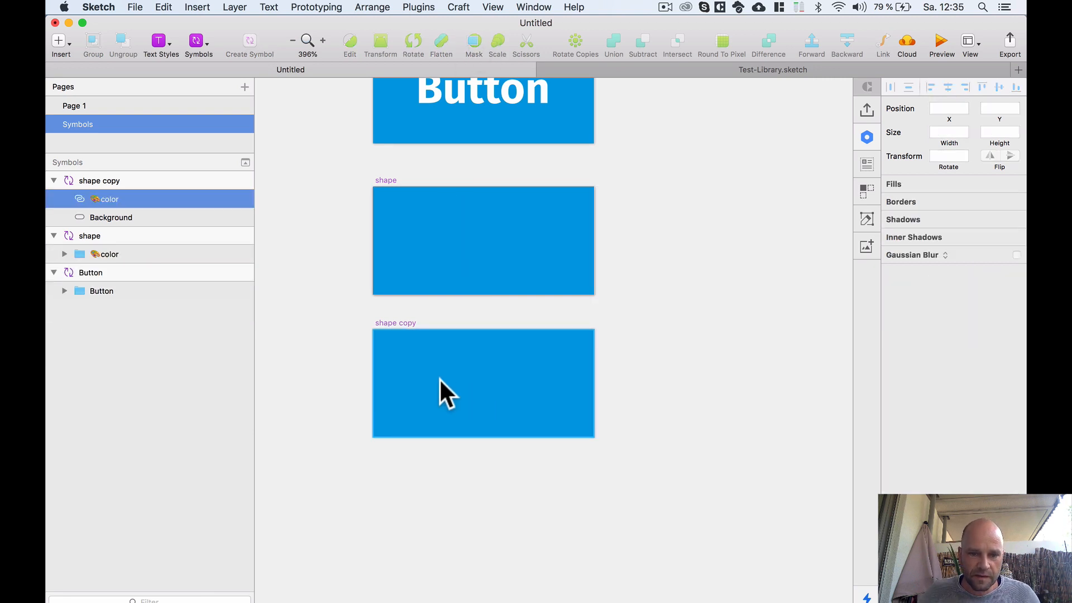
{"action": "left_click", "coordinate": [113, 216], "text": "shift"}
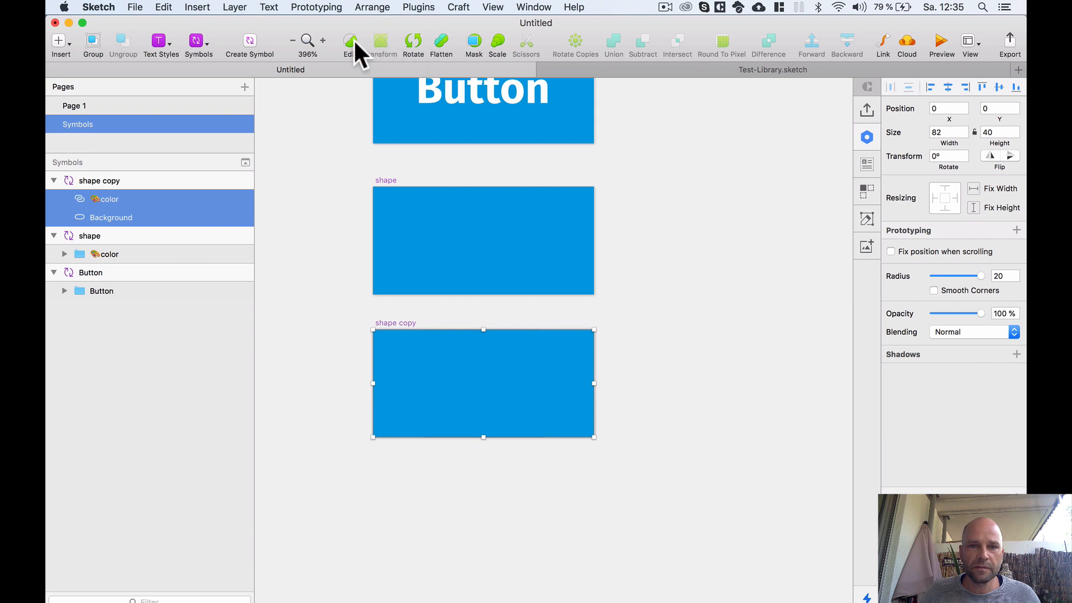
{"action": "left_click", "coordinate": [474, 47]}
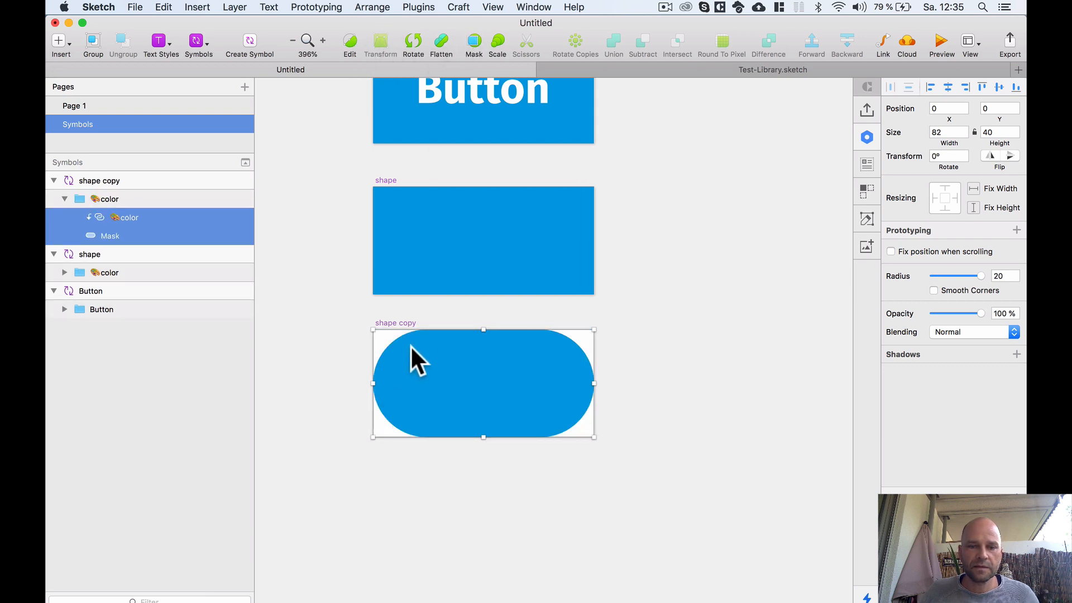
{"action": "left_click", "coordinate": [615, 313]}
{"action": "left_click", "coordinate": [494, 345]}
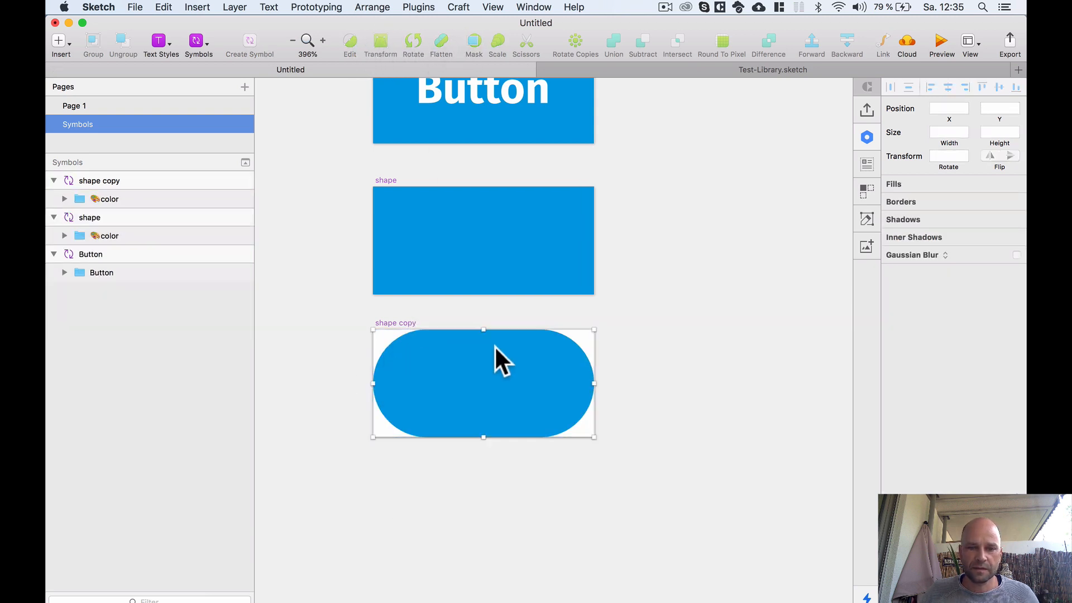
{"action": "left_click", "coordinate": [494, 345]}
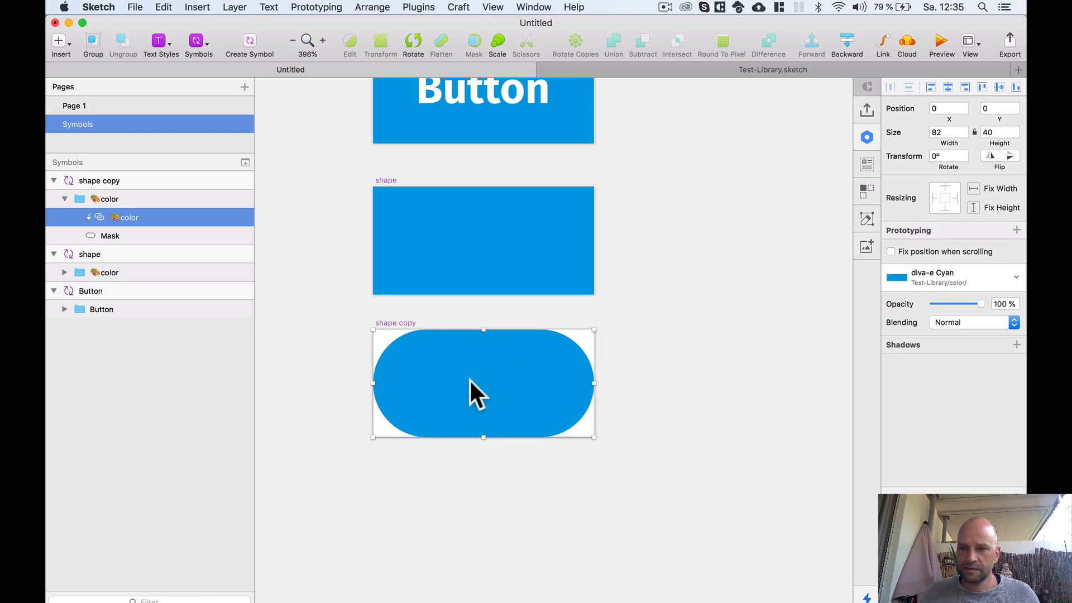
- Rename the square-cornered shape symbol as "shape/0"
{"action": "left_click", "coordinate": [385, 178]}
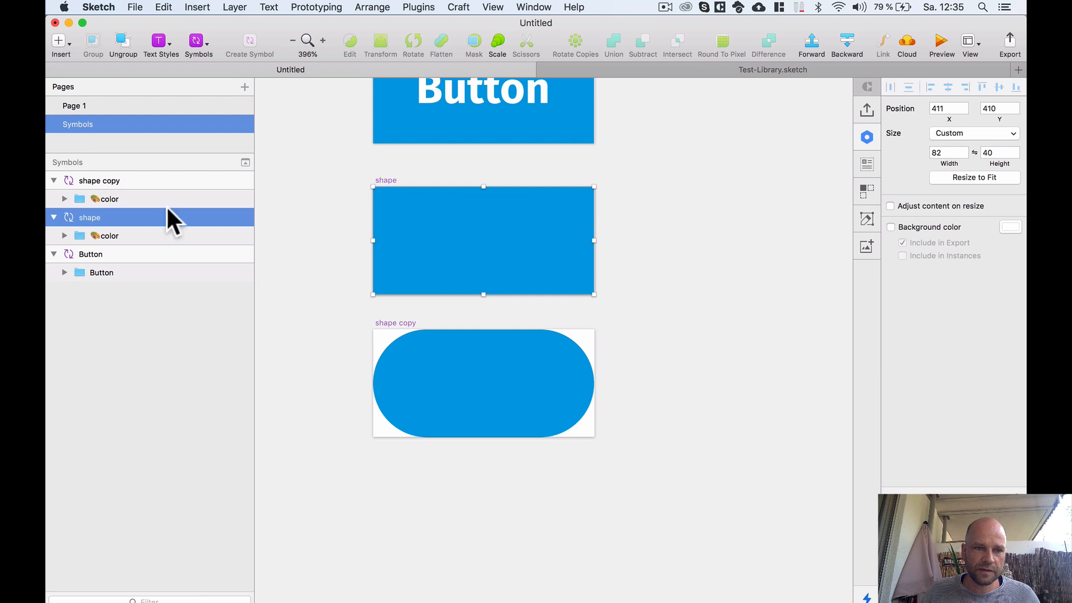
{"action": "double_click", "coordinate": [92, 218]}
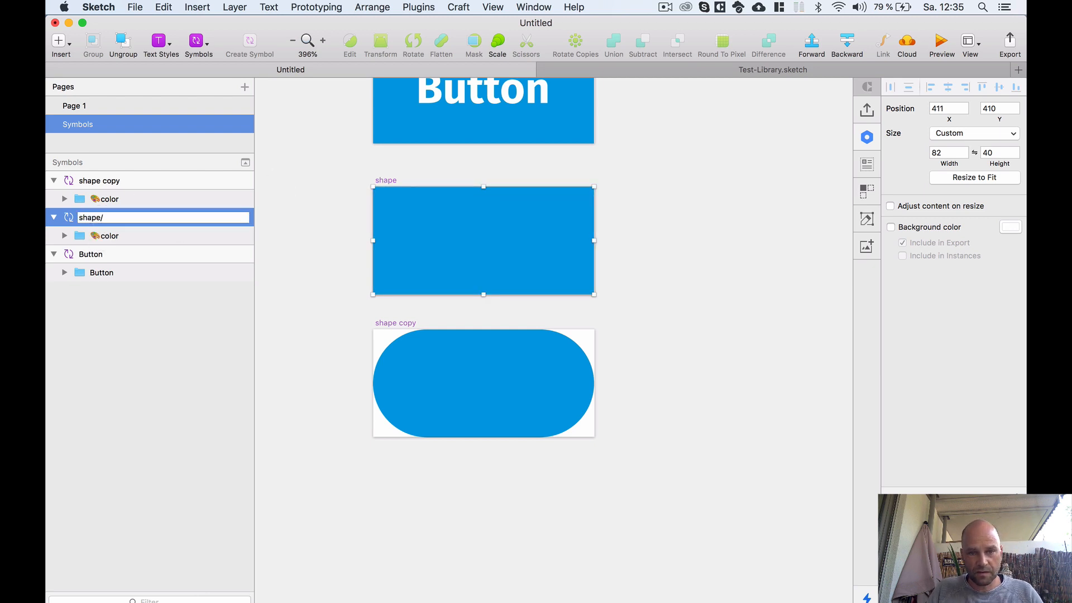
{"action": "type", "text": "/0"}
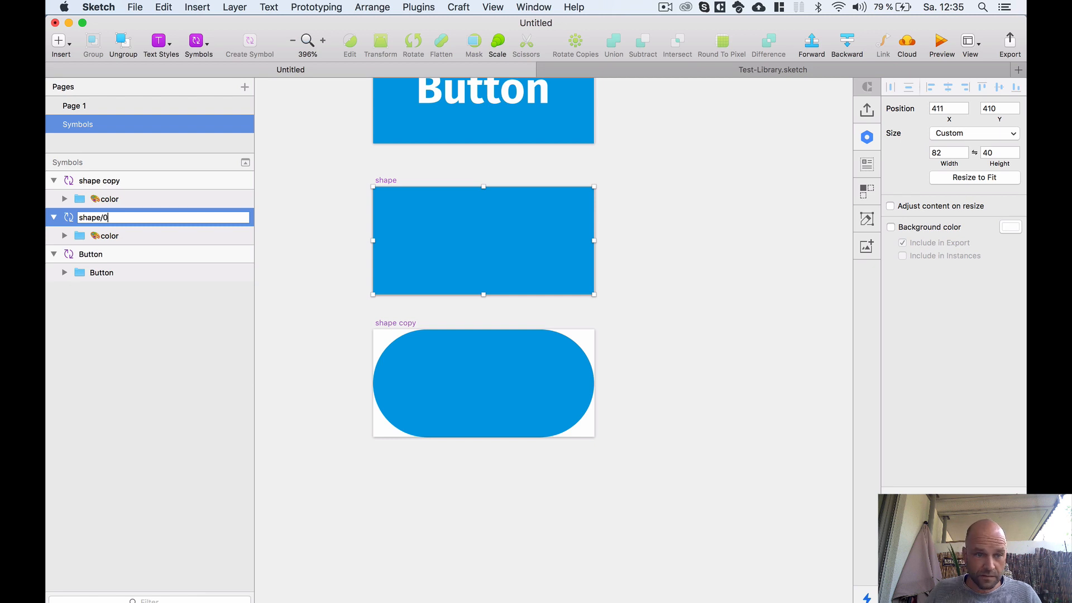
- Rename the fully rounded "shape copy" symbol as "shape/100"
{"action": "left_click", "coordinate": [391, 323]}
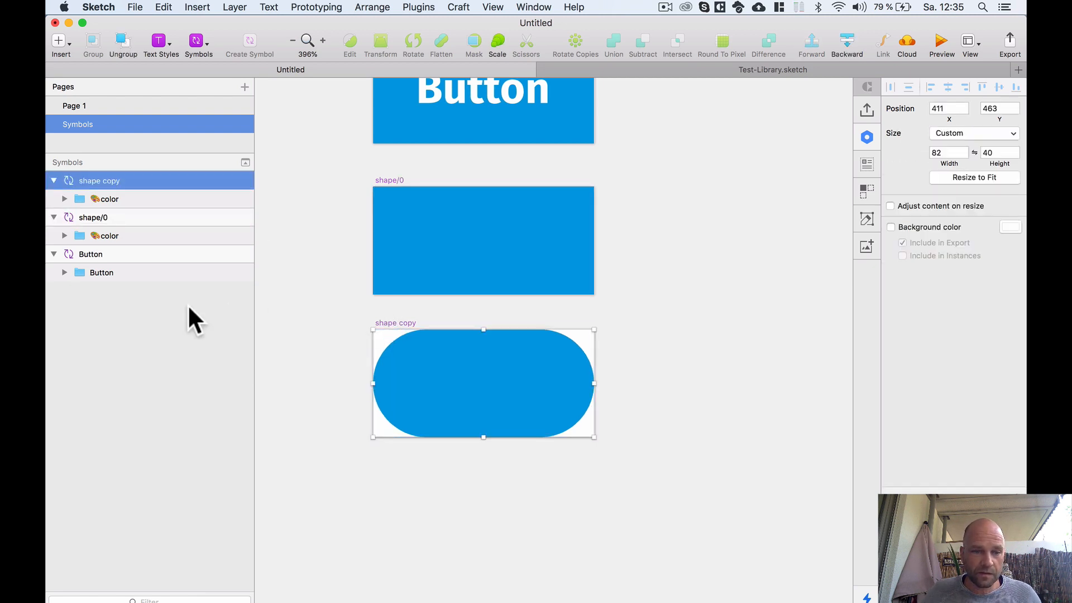
{"action": "double_click", "coordinate": [106, 180]}
{"action": "left_click", "coordinate": [102, 181]}
{"action": "left_click_drag", "start_coordinate": [103, 181], "coordinate": [177, 180]}
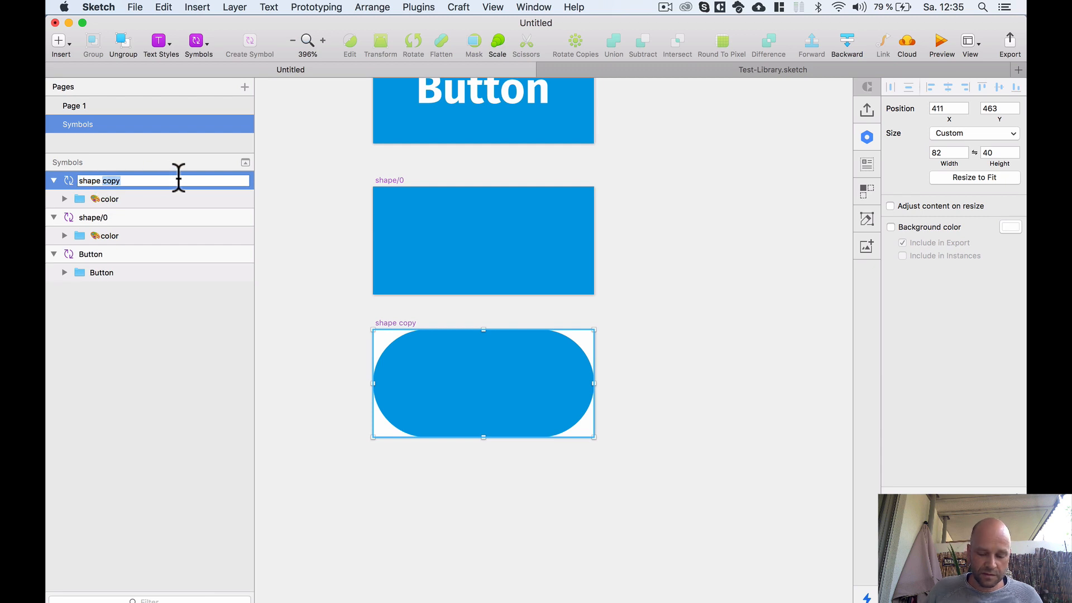
{"action": "key", "text": "BackSpace"}
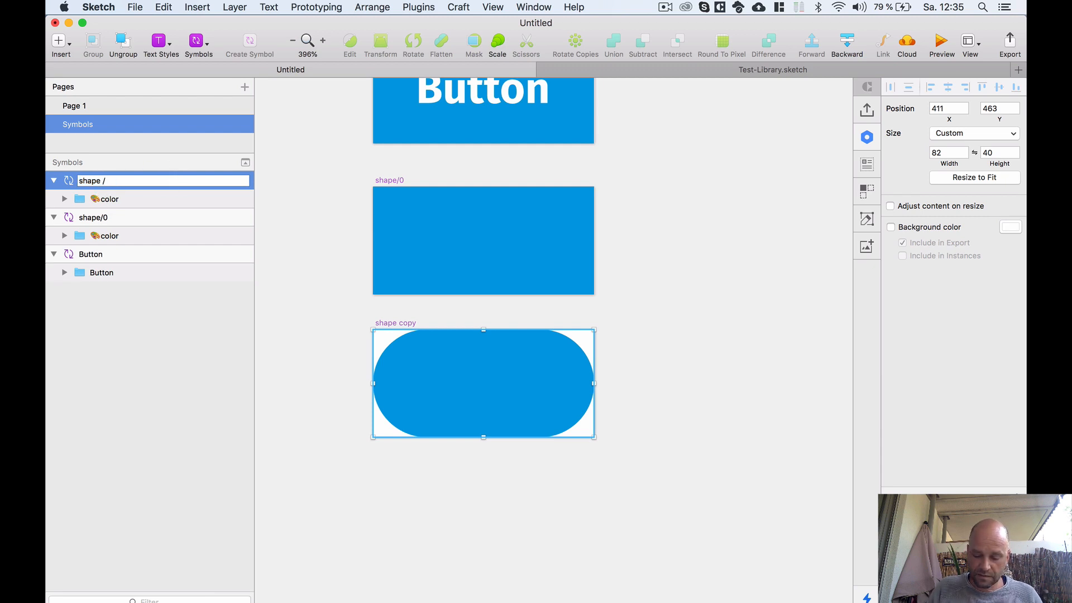
{"action": "key", "text": "BackSpace"}
{"action": "key", "text": "BackSpace"}
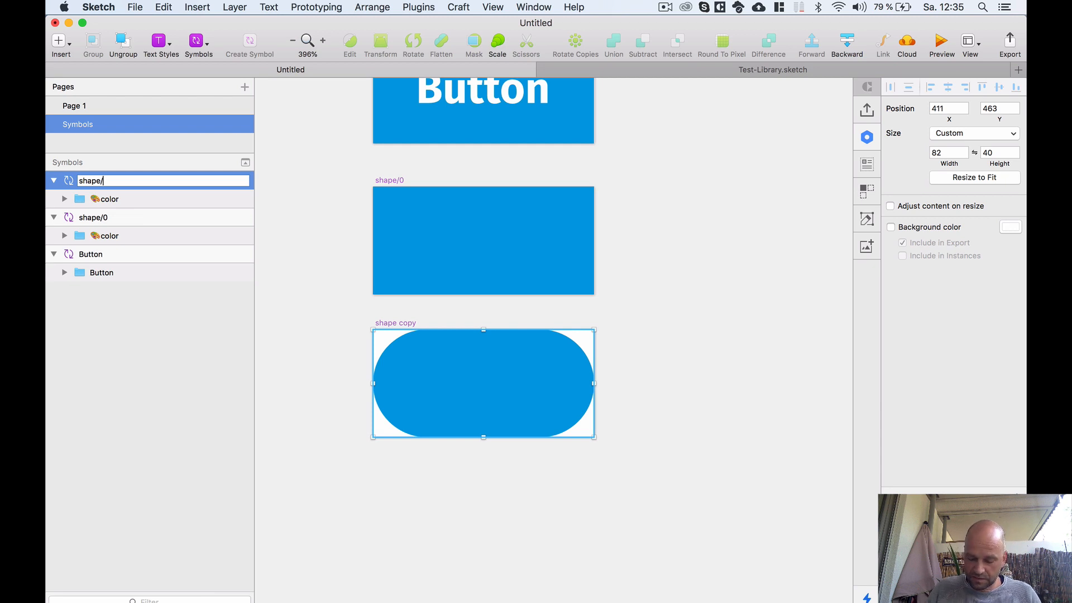
{"action": "type", "text": "/10"}
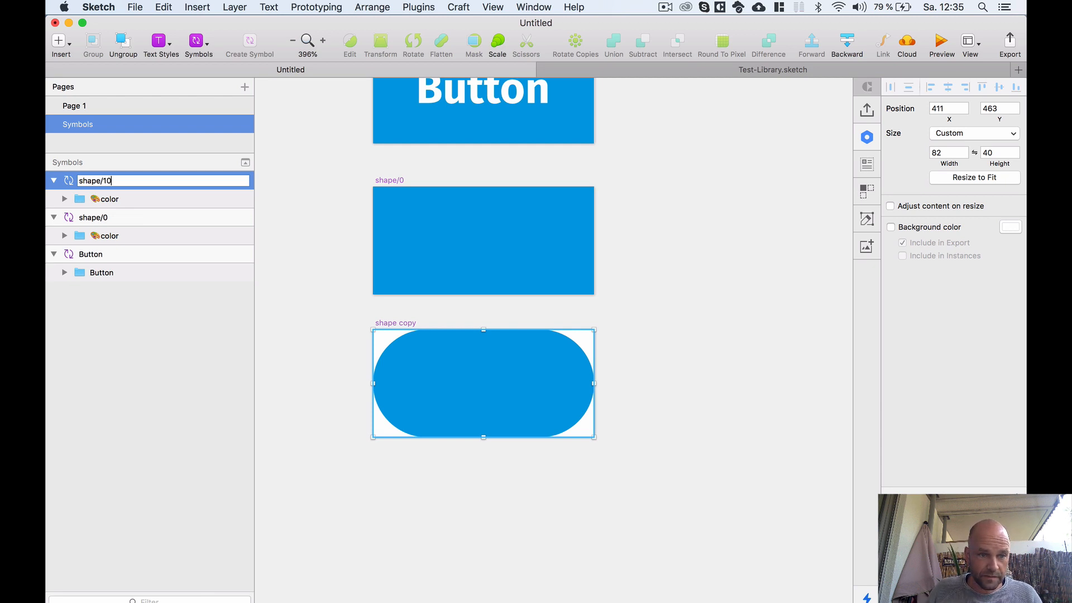
{"action": "type", "text": "0"}
{"action": "left_click", "coordinate": [512, 310]}
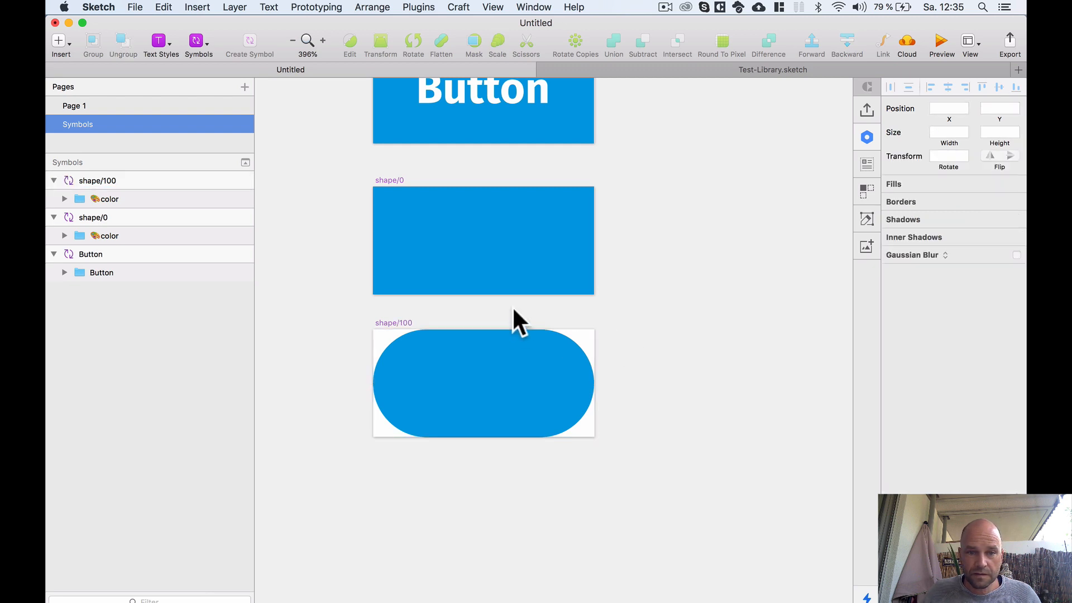
- Duplicate the shape/100 symbol and place the copy between shape/0 and shape/100
{"action": "scroll", "coordinate": [512, 306], "scroll_direction": "down", "scroll_amount": 3}
{"action": "mouse_move", "coordinate": [567, 312]}
{"action": "left_mouse_down"}
{"action": "mouse_move", "coordinate": [558, 307]}
{"action": "mouse_move", "coordinate": [613, 275]}
{"action": "left_mouse_up"}
{"action": "scroll", "coordinate": [558, 311], "scroll_direction": "up", "scroll_amount": 3}
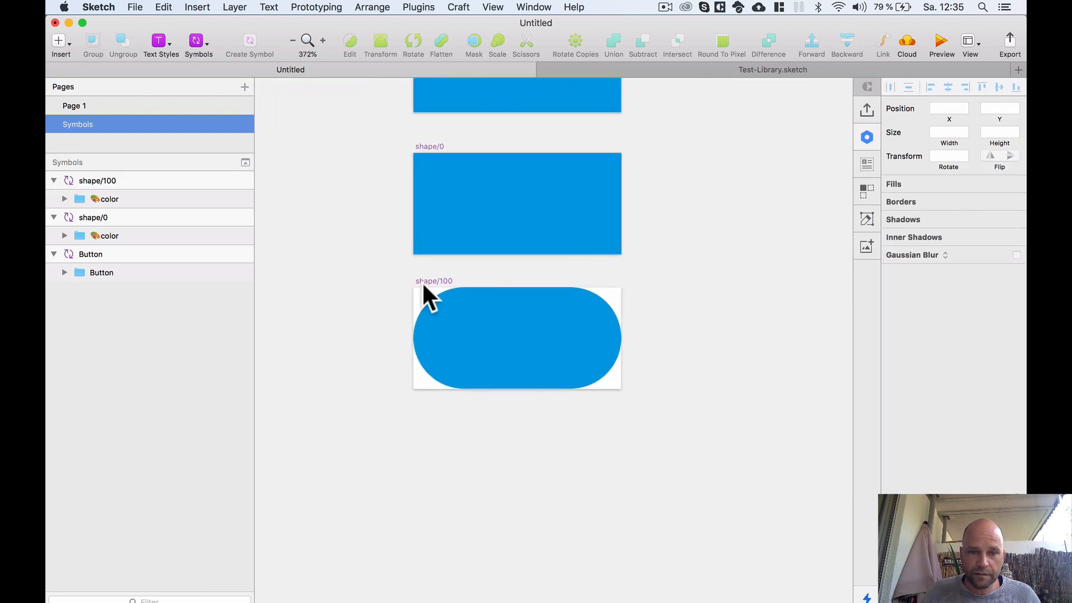
{"action": "mouse_move", "coordinate": [438, 281]}
{"action": "left_mouse_down"}
{"action": "mouse_move", "coordinate": [435, 412]}
{"action": "mouse_move", "coordinate": [431, 269]}
{"action": "left_mouse_up"}
{"action": "scroll", "coordinate": [698, 280], "scroll_direction": "up", "scroll_amount": 2}
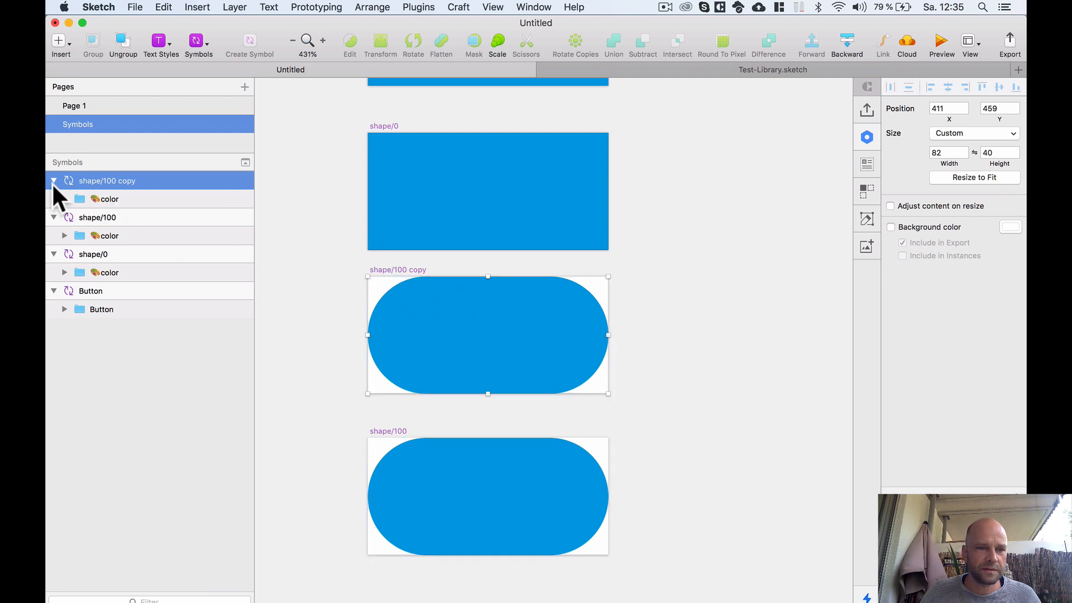
- Set the corner radius of the Mask layer in the duplicated shape/100 symbol to 4
{"action": "left_click", "coordinate": [502, 342]}
{"action": "double_click", "coordinate": [503, 343]}
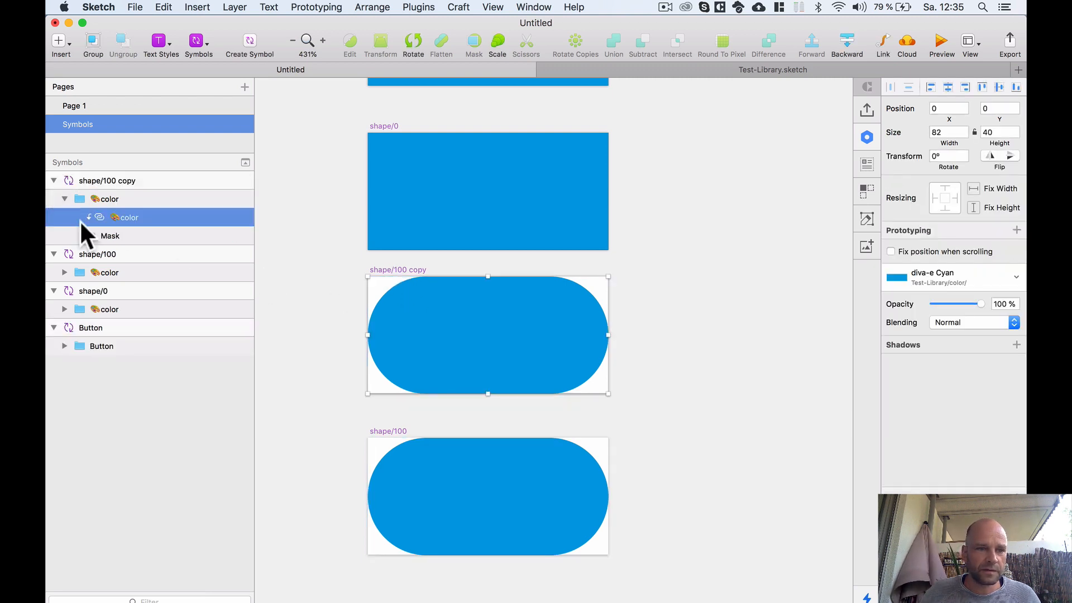
{"action": "left_click", "coordinate": [115, 236]}
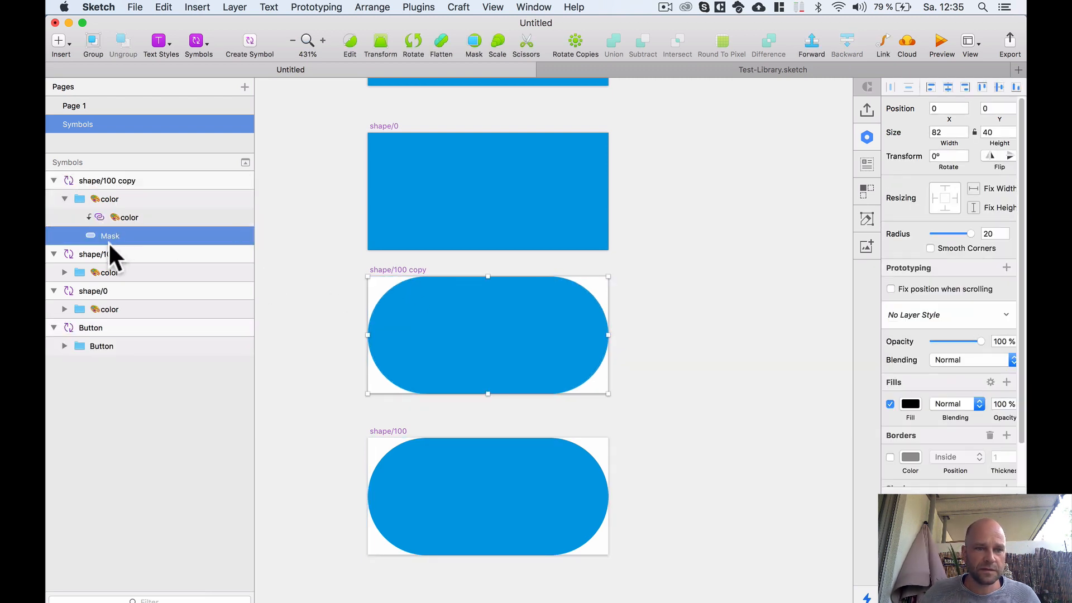
{"action": "left_click", "coordinate": [988, 234]}
{"action": "type", "text": "4"}
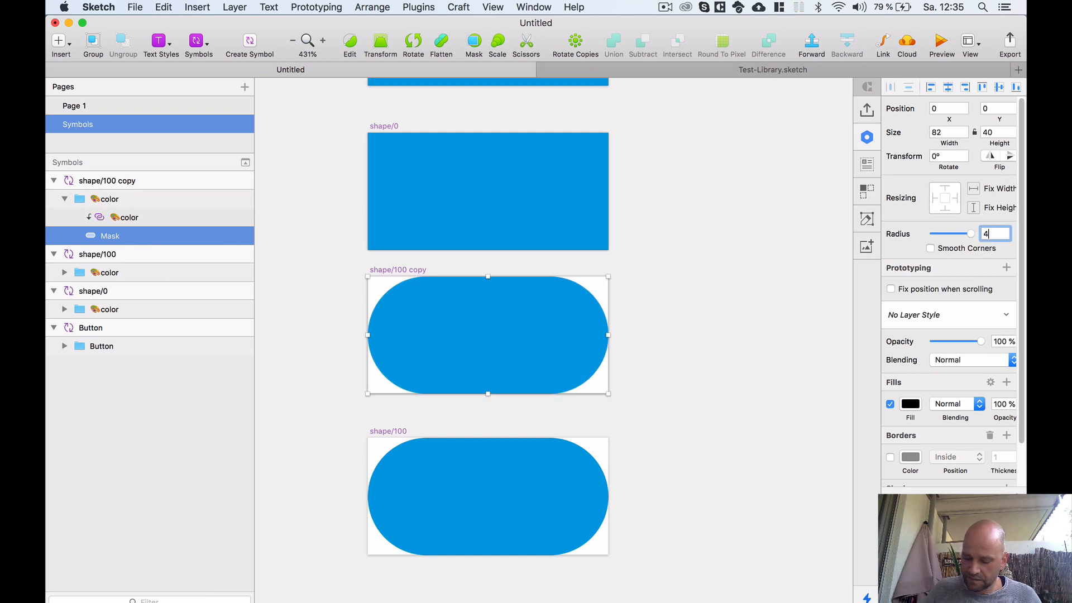
{"action": "key", "text": "Return"}
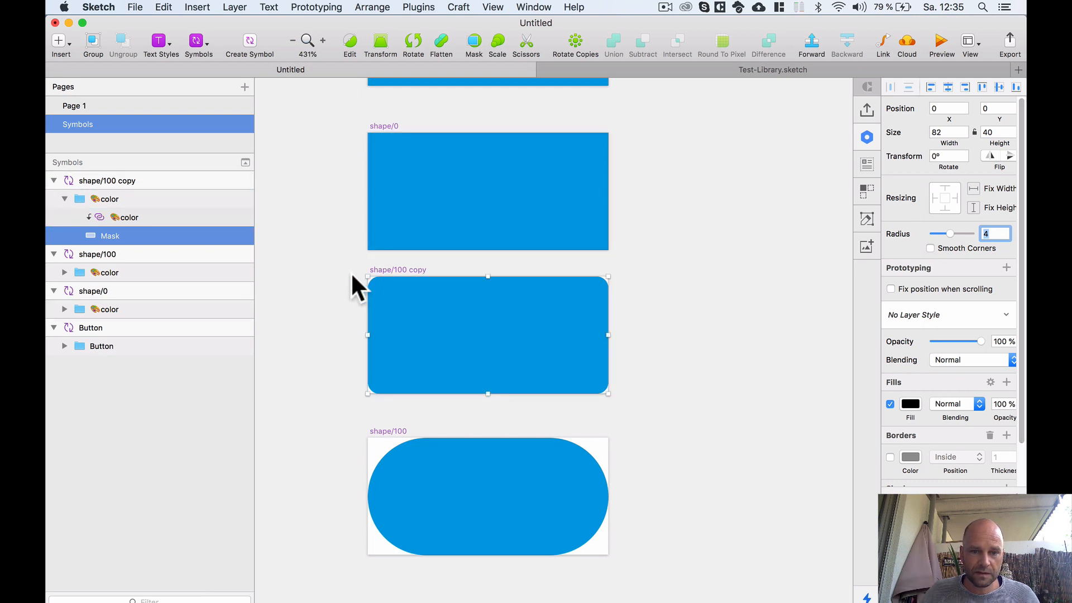
- Rename the duplicated shape symbol with slightly rounded corners as "shape/4"
{"action": "left_click", "coordinate": [294, 264]}
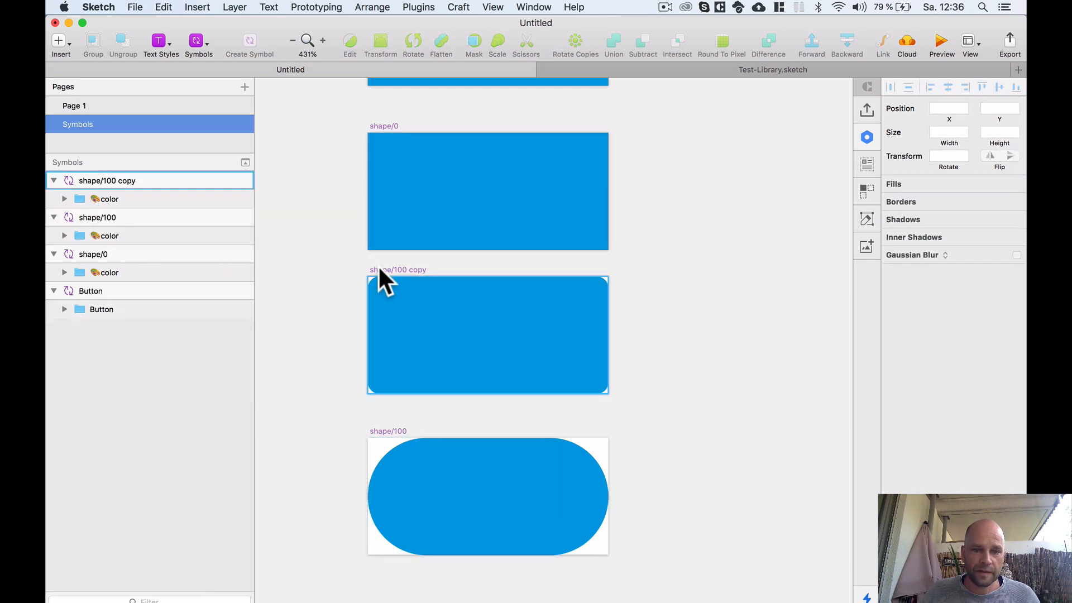
{"action": "left_click", "coordinate": [379, 267]}
{"action": "double_click", "coordinate": [121, 181]}
{"action": "left_click", "coordinate": [115, 180]}
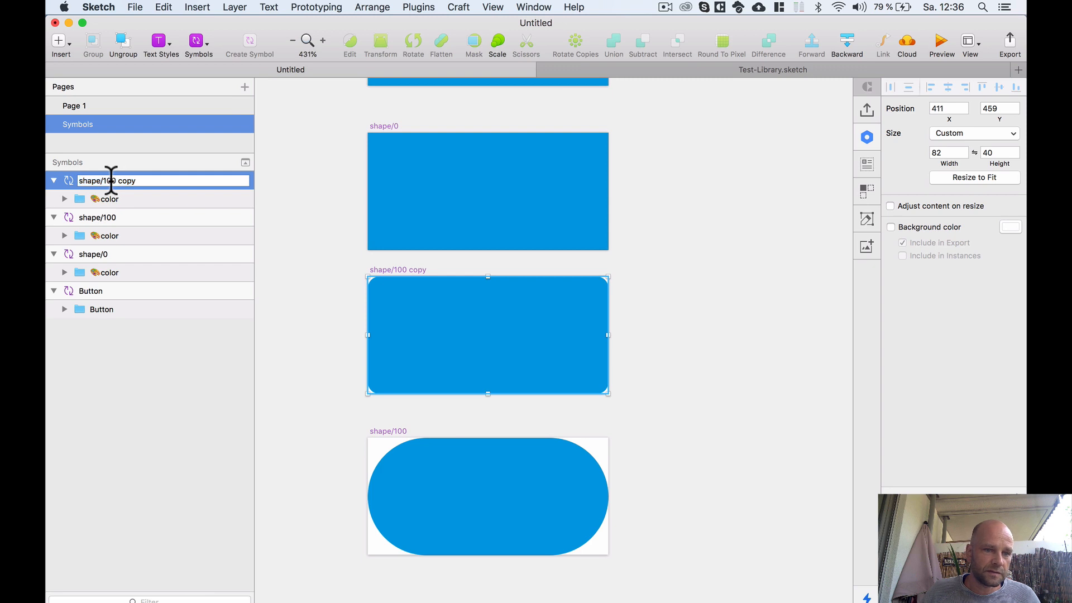
{"action": "key", "text": "super+a"}
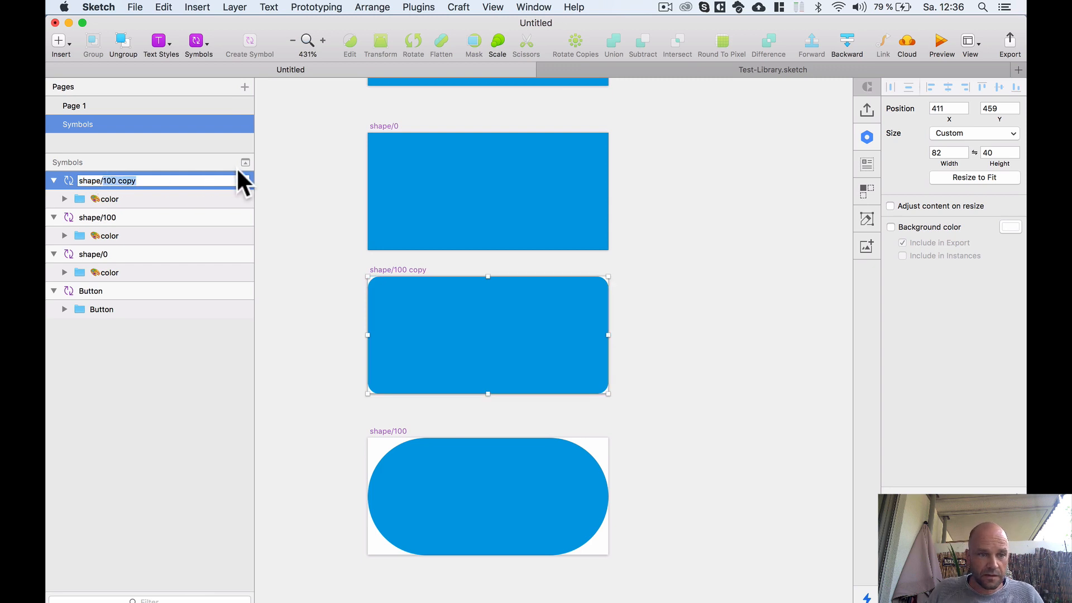
{"action": "type", "text": "4"}
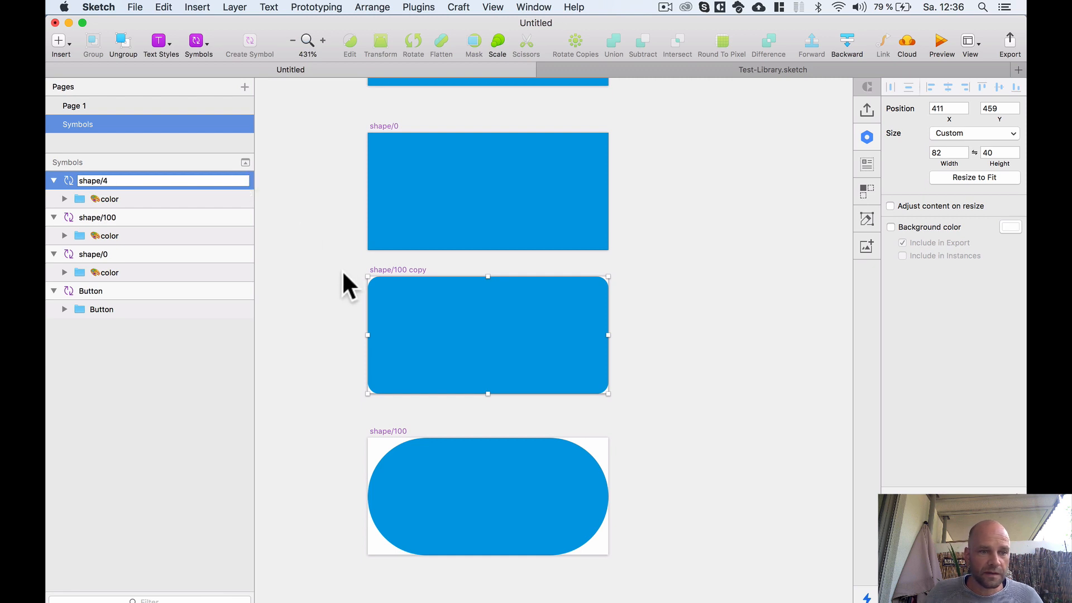
{"action": "scroll", "coordinate": [361, 283], "scroll_direction": "down", "scroll_amount": 2}
{"action": "left_click", "coordinate": [661, 284]}
- Move the Button symbol artboard up to about Y 334, away from the shape symbols
{"action": "scroll", "coordinate": [651, 284], "scroll_direction": "down", "scroll_amount": 4}
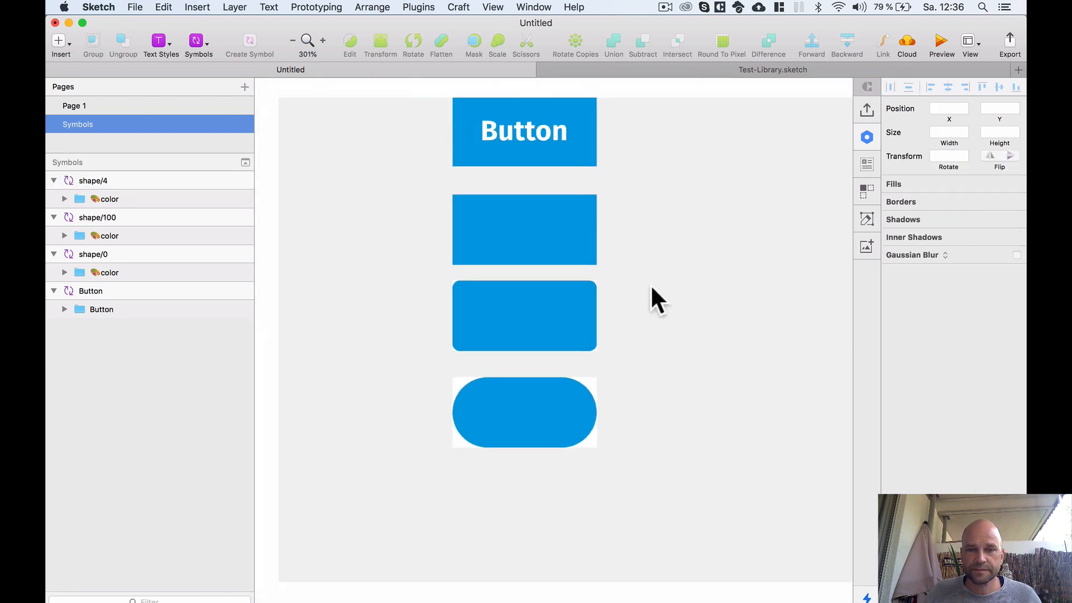
{"action": "left_click_drag", "start_coordinate": [651, 284], "coordinate": [658, 383]}
{"action": "scroll", "coordinate": [654, 362], "scroll_direction": "up", "scroll_amount": 2}
{"action": "scroll", "coordinate": [655, 383], "scroll_direction": "down", "scroll_amount": 2}
{"action": "scroll", "coordinate": [558, 175], "scroll_direction": "down", "scroll_amount": 2}
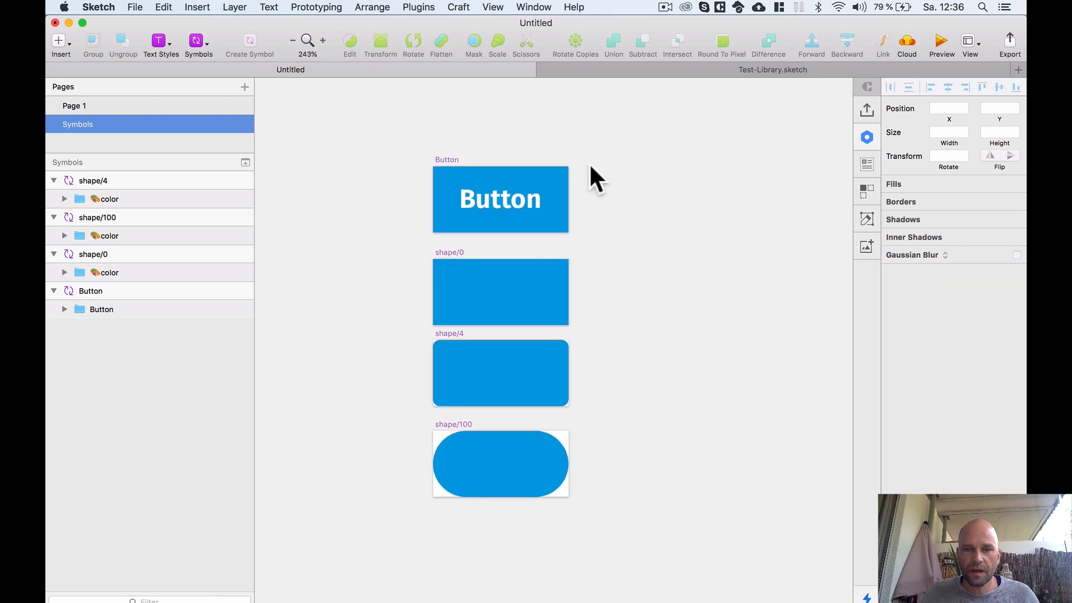
{"action": "left_click_drag", "start_coordinate": [662, 245], "coordinate": [661, 336]}
{"action": "left_click", "coordinate": [438, 247]}
{"action": "left_click_drag", "start_coordinate": [439, 247], "coordinate": [433, 221]}
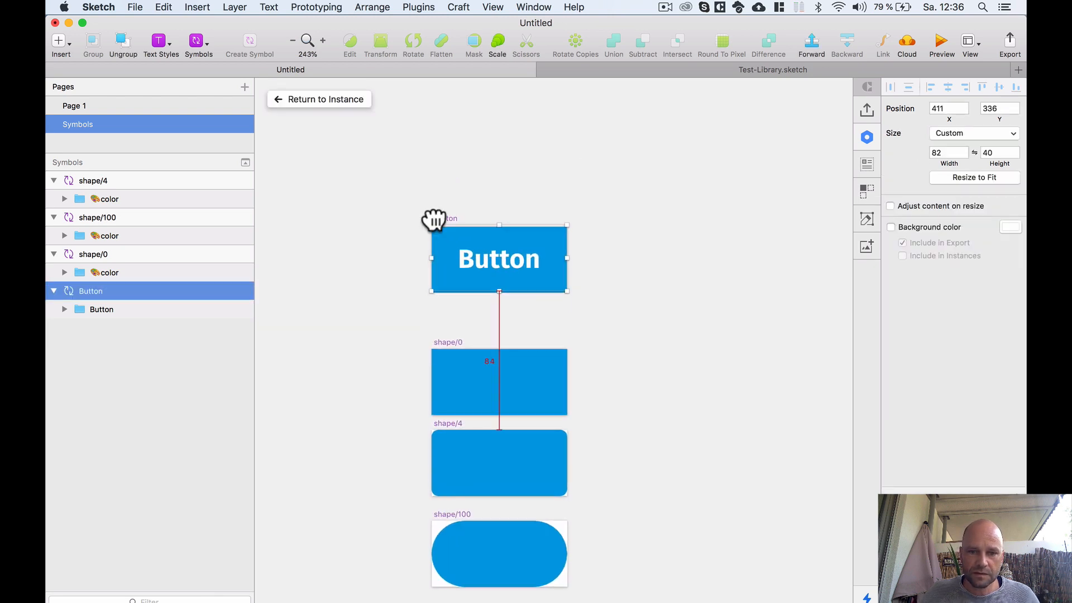
- Insert an instance of the document's Button symbol in the empty canvas area above the Button artboard
{"action": "scroll", "coordinate": [623, 264], "scroll_direction": "down", "scroll_amount": 2}
{"action": "left_click_drag", "start_coordinate": [666, 259], "coordinate": [589, 287]}
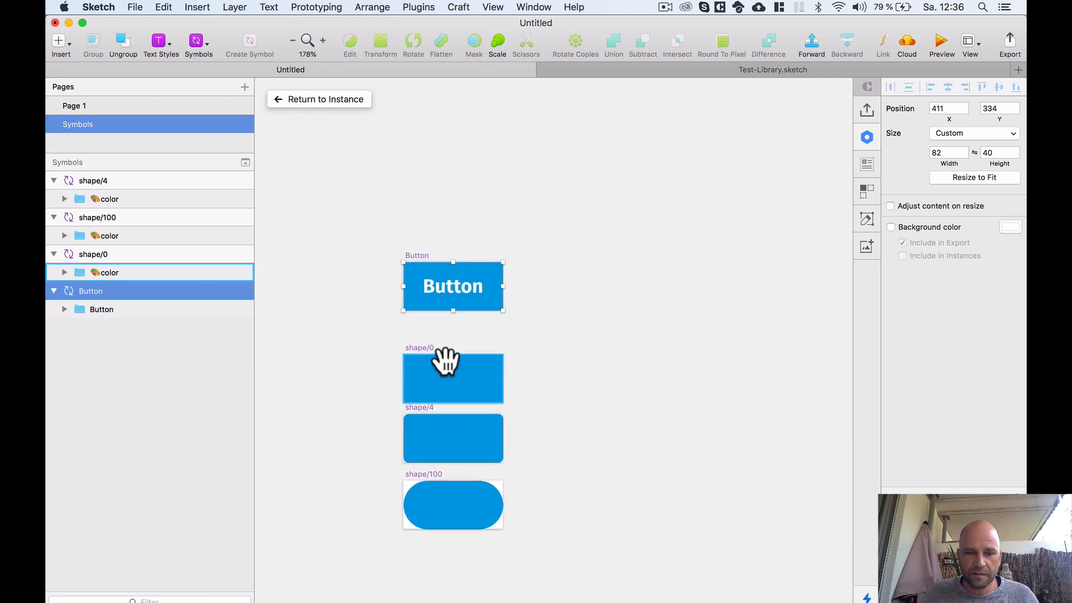
{"action": "left_click_drag", "start_coordinate": [540, 395], "coordinate": [577, 355]}
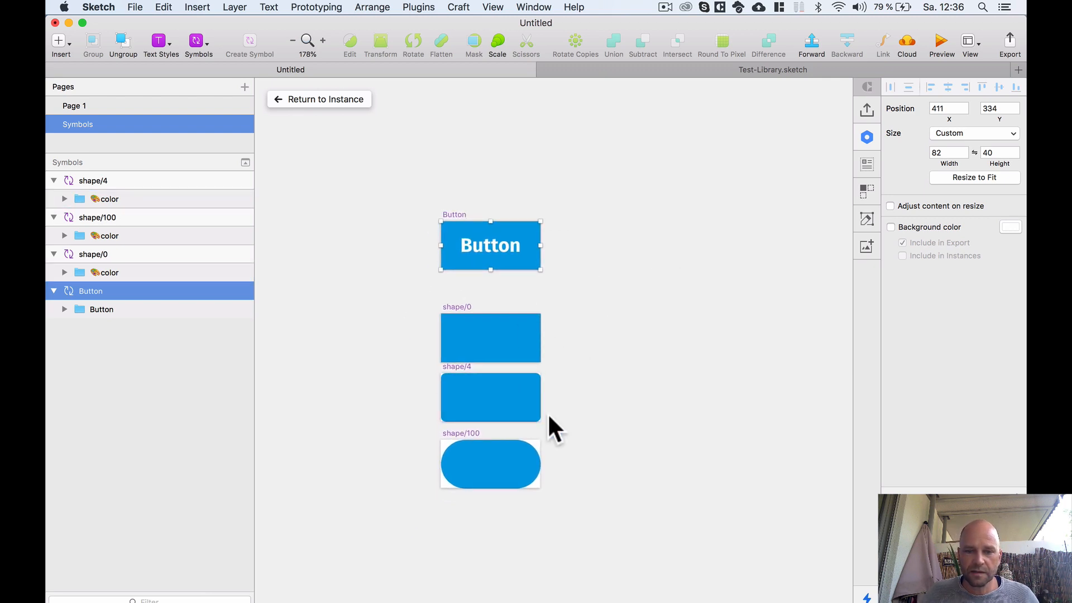
{"action": "scroll", "coordinate": [582, 326], "scroll_direction": "up", "scroll_amount": 3}
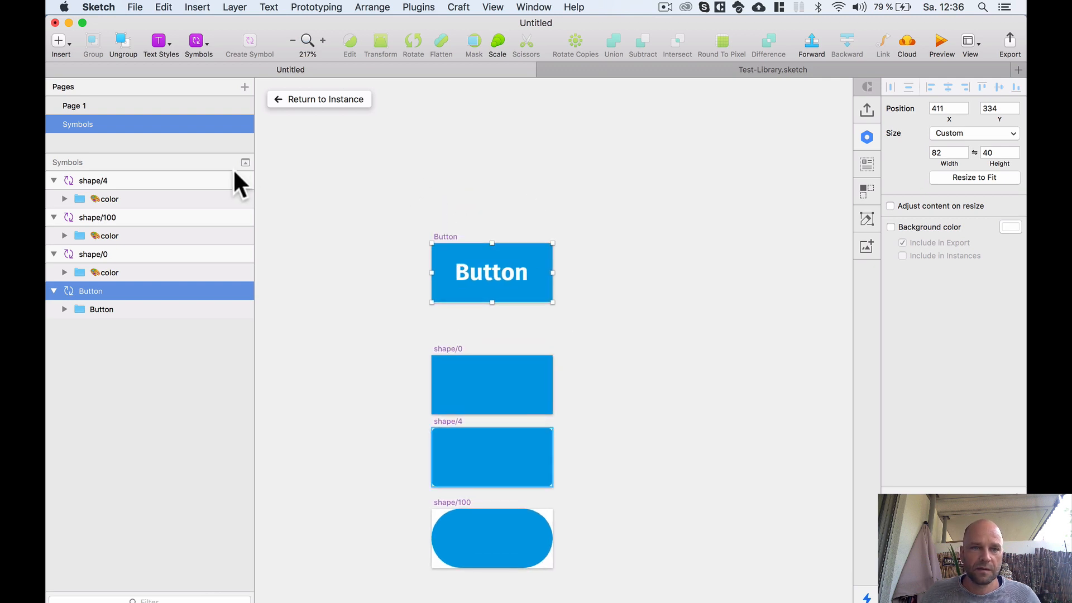
{"action": "scroll", "coordinate": [520, 215], "scroll_direction": "down", "scroll_amount": 3}
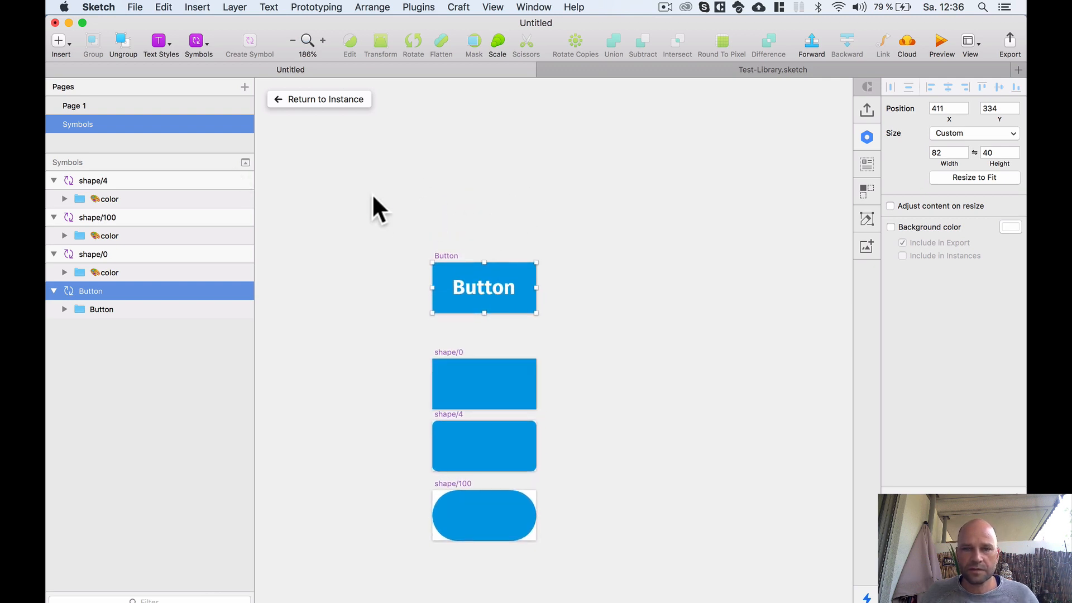
{"action": "left_click", "coordinate": [204, 43]}
{"action": "mouse_move", "coordinate": [207, 60]}
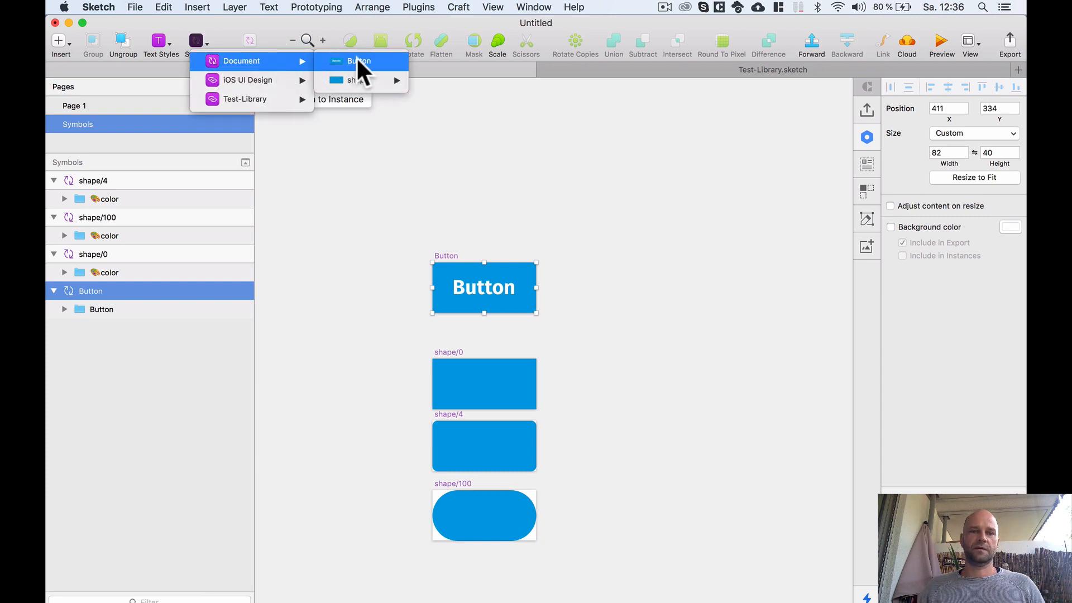
{"action": "left_click", "coordinate": [373, 58]}
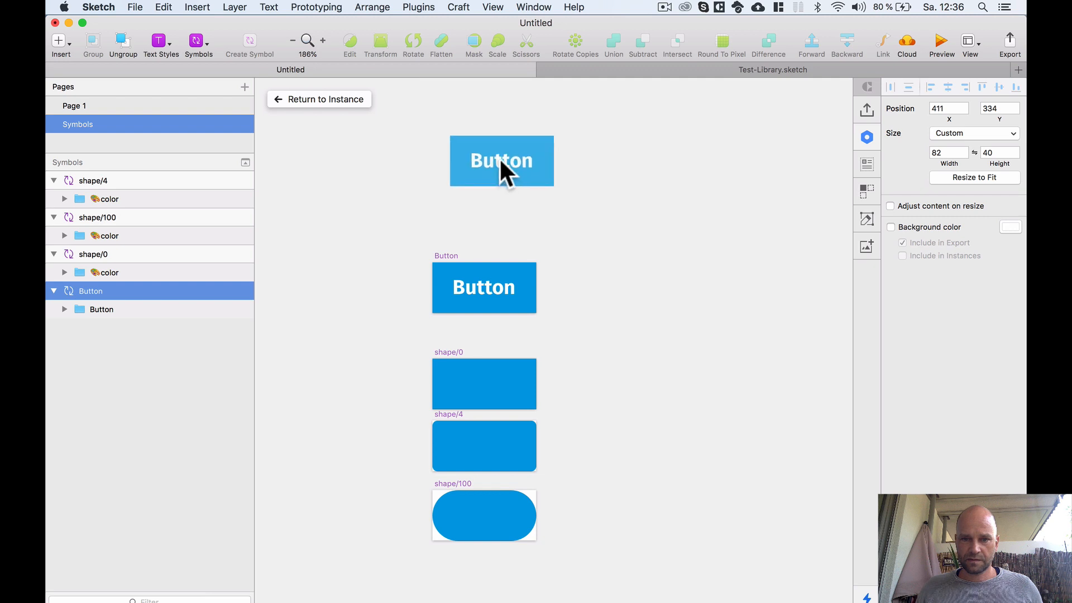
{"action": "left_click", "coordinate": [475, 155]}
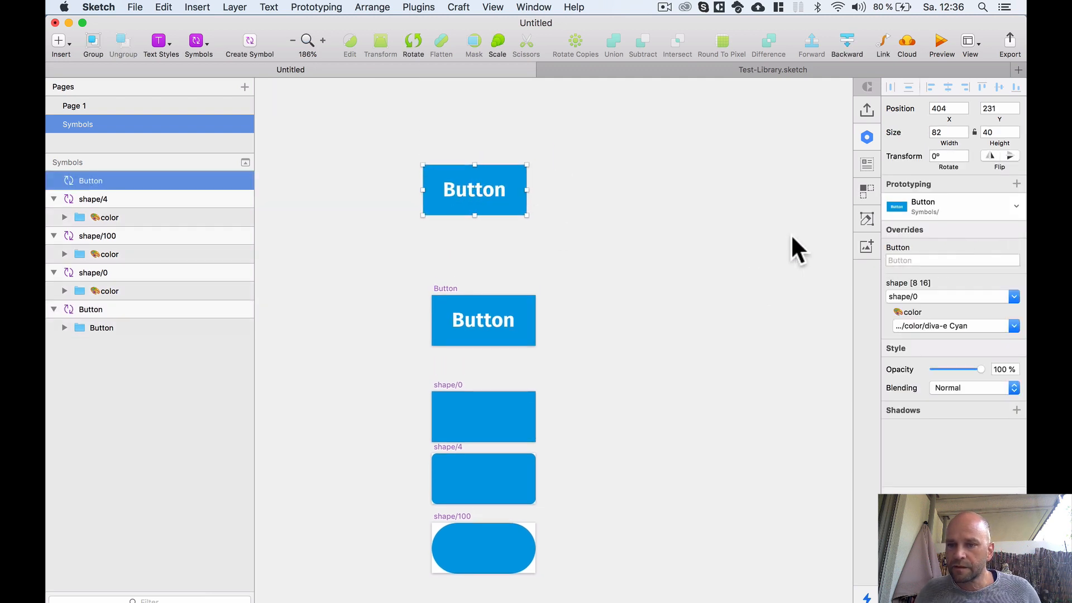
- Rename the text layer inside the Button symbol master as "Text"
{"action": "left_click", "coordinate": [400, 202]}
{"action": "left_click", "coordinate": [461, 193]}
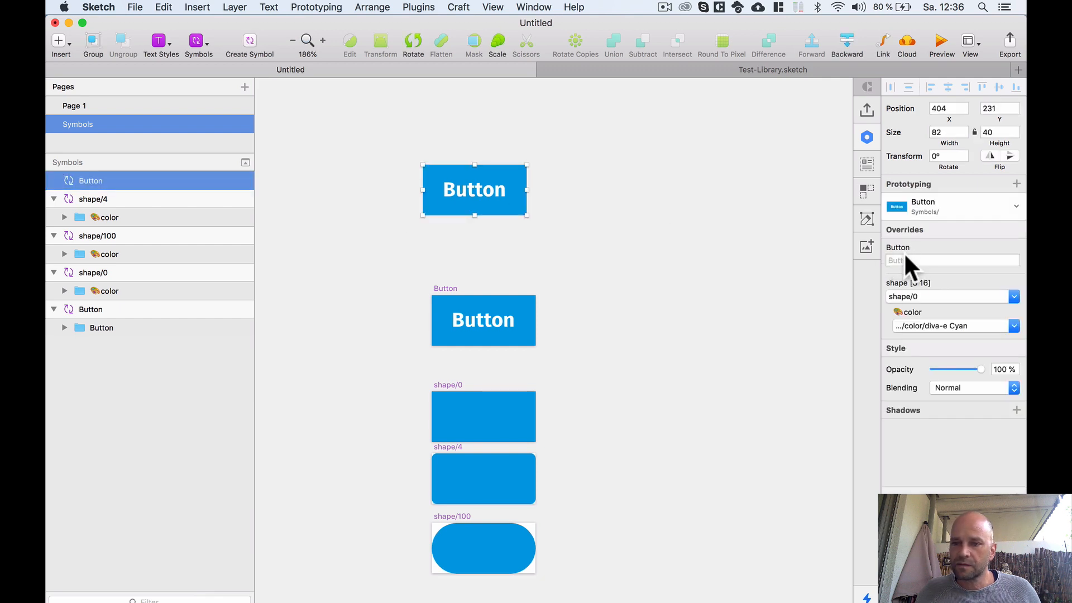
{"action": "left_click", "coordinate": [475, 313]}
{"action": "double_click", "coordinate": [474, 316]}
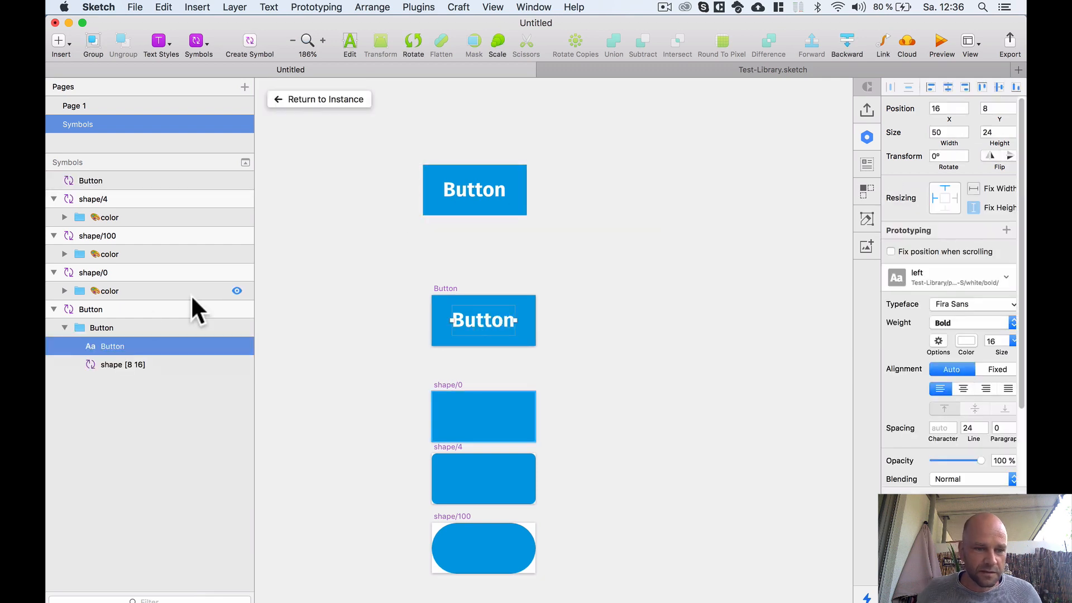
{"action": "double_click", "coordinate": [112, 346]}
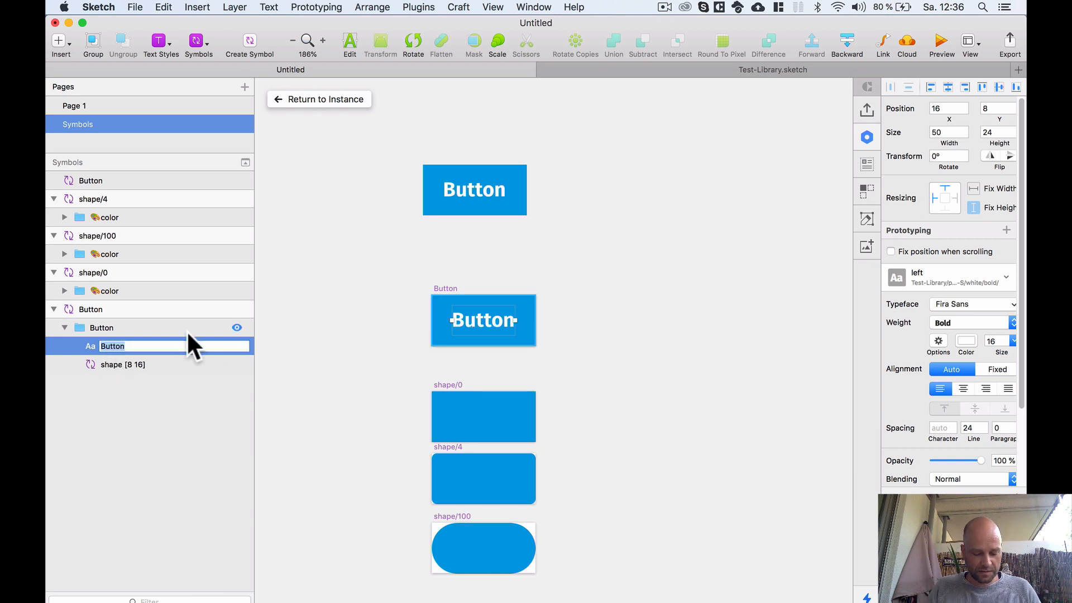
{"action": "type", "text": "Text"}
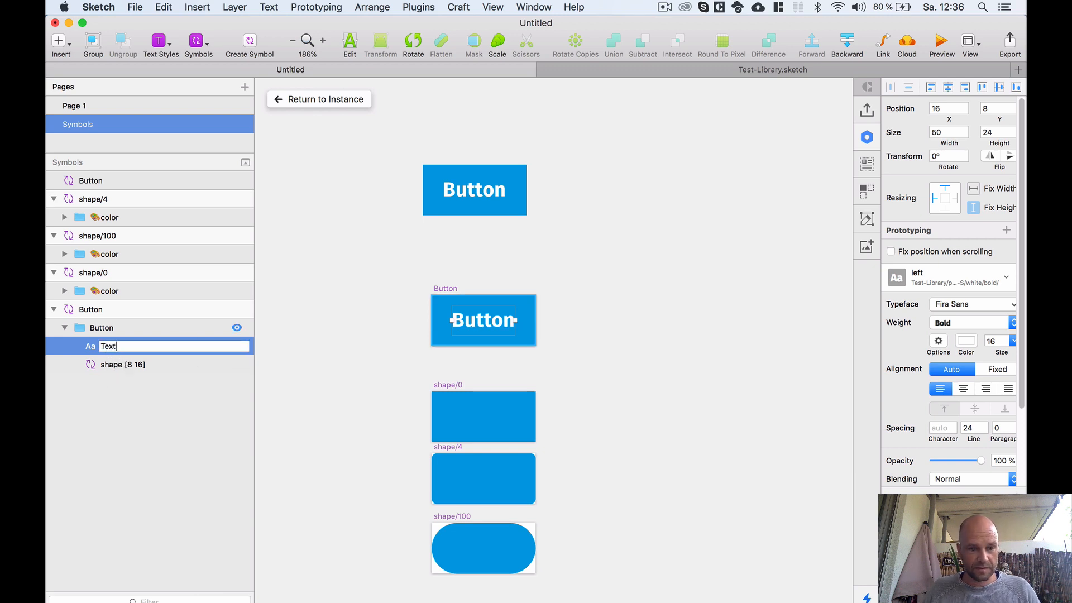
{"action": "key", "text": "Return"}
- Override the nested shape of the Button instance with shape/100
{"action": "left_click", "coordinate": [473, 184]}
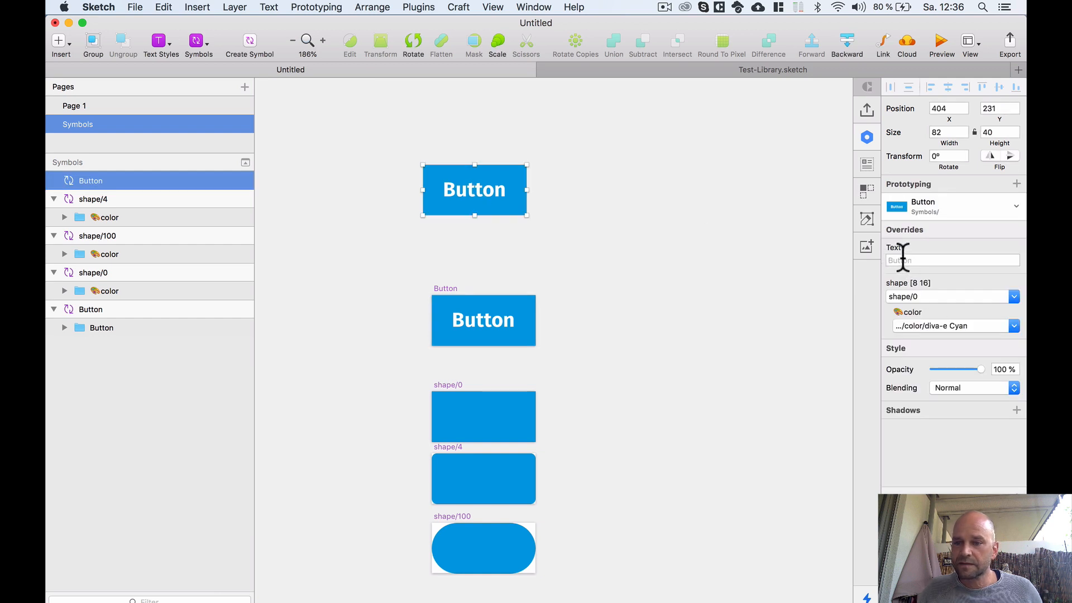
{"action": "left_click", "coordinate": [921, 297]}
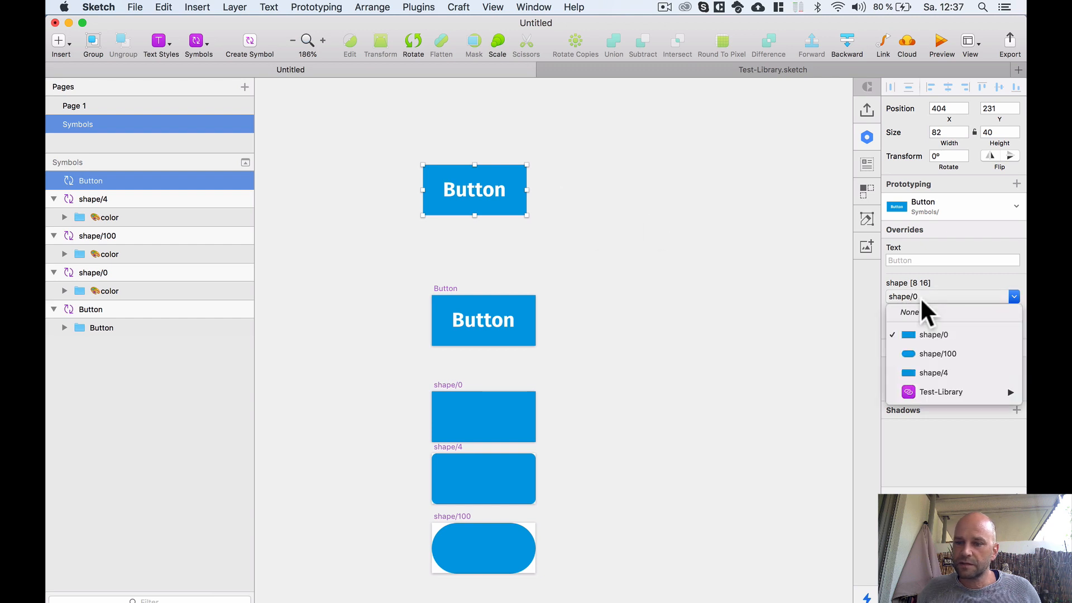
{"action": "left_click", "coordinate": [933, 353]}
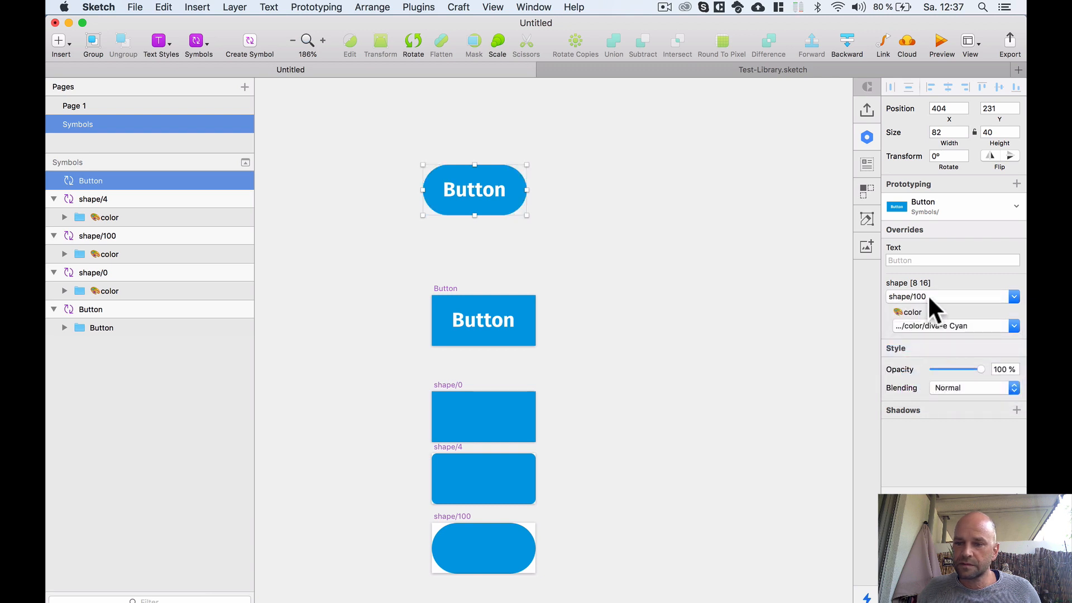
- Switch the Button instance's nested shape override to shape/4
{"action": "left_click", "coordinate": [928, 297]}
{"action": "left_click", "coordinate": [933, 372]}
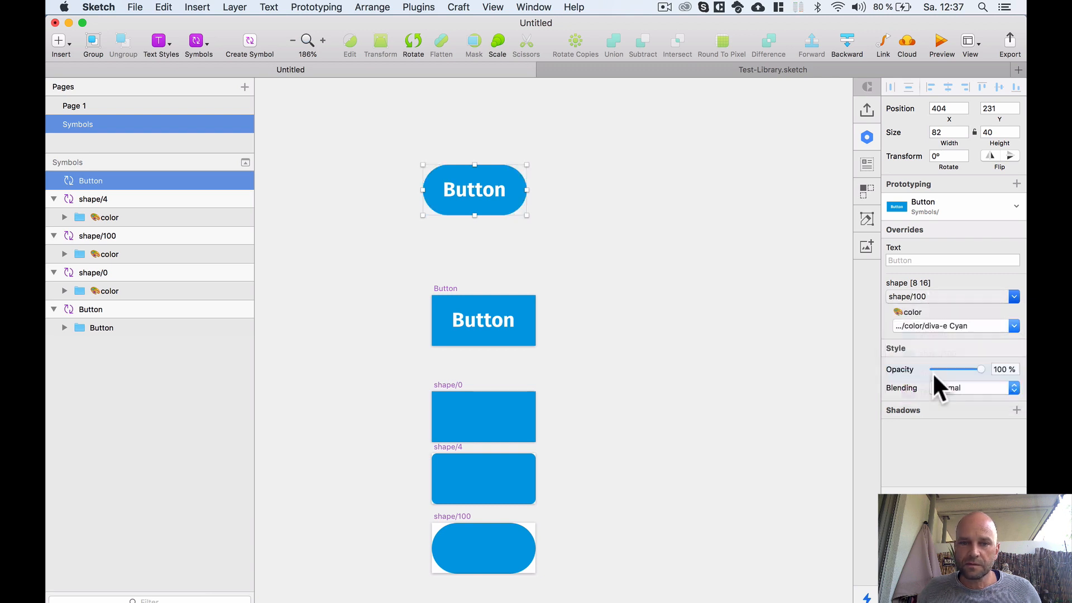
{"action": "left_click", "coordinate": [523, 96]}
{"action": "left_click", "coordinate": [478, 184]}
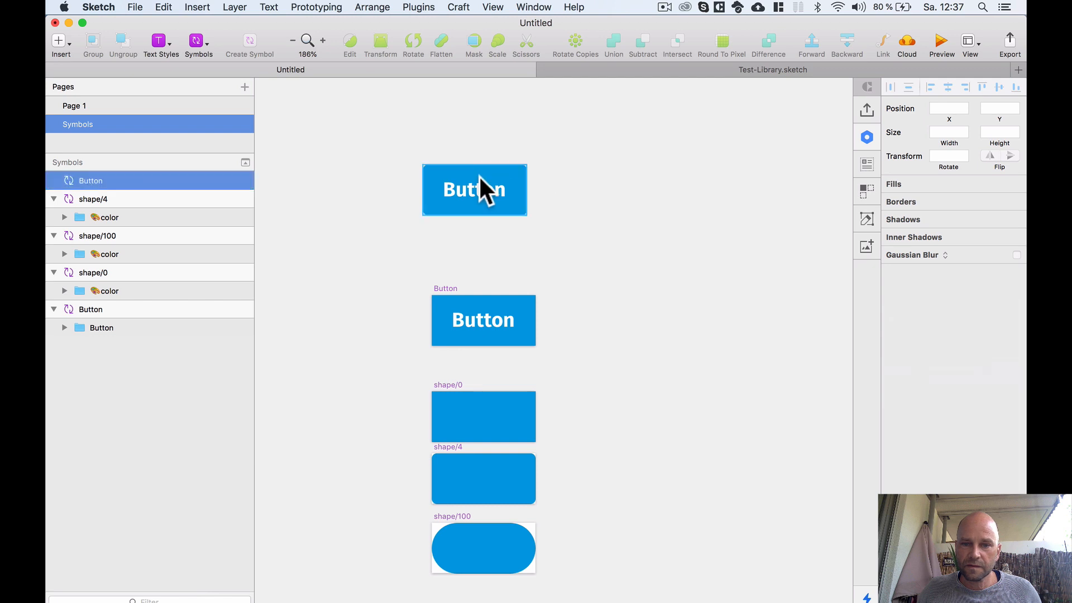
- Override the Button instance's nested color with color/diva-e Magenta from Test-Library
{"action": "left_click", "coordinate": [924, 326]}
{"action": "mouse_move", "coordinate": [946, 363]}
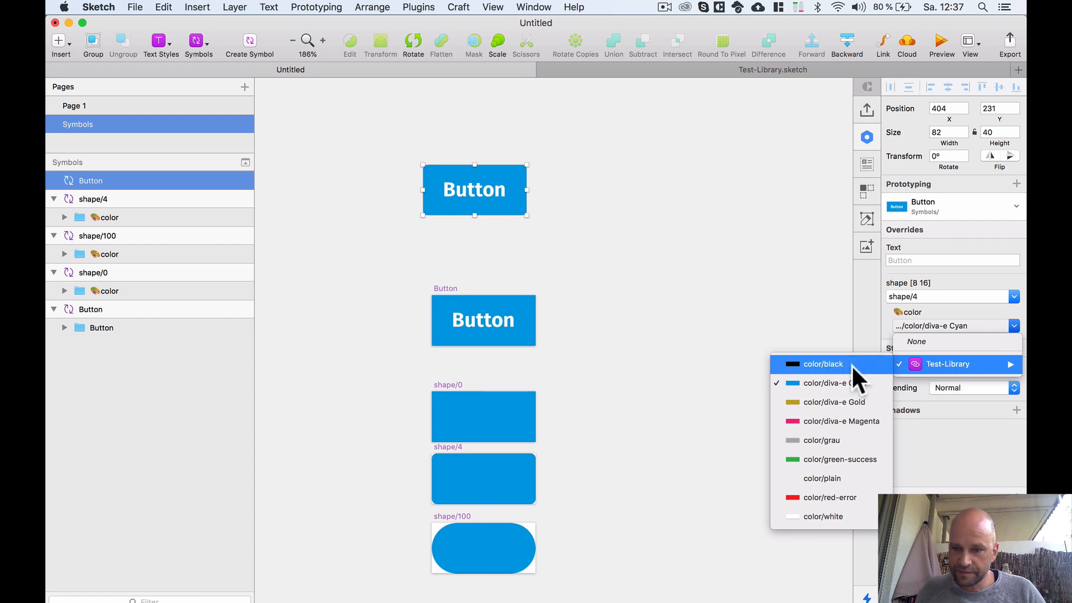
{"action": "left_click", "coordinate": [825, 422]}
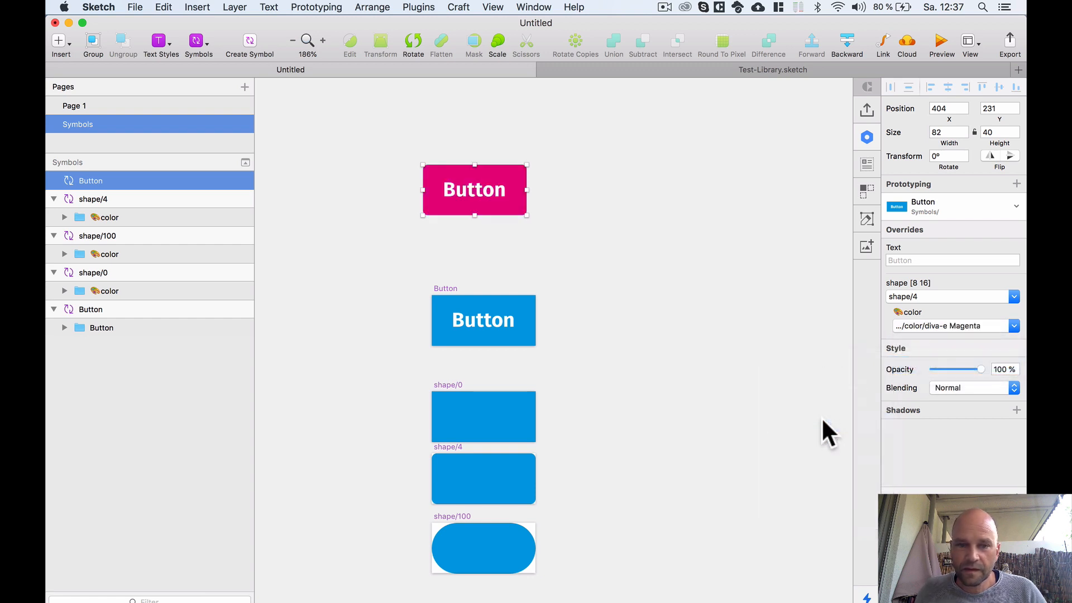
- Switch the Button instance's nested color override to color/grau from Test-Library
{"action": "left_click", "coordinate": [974, 329]}
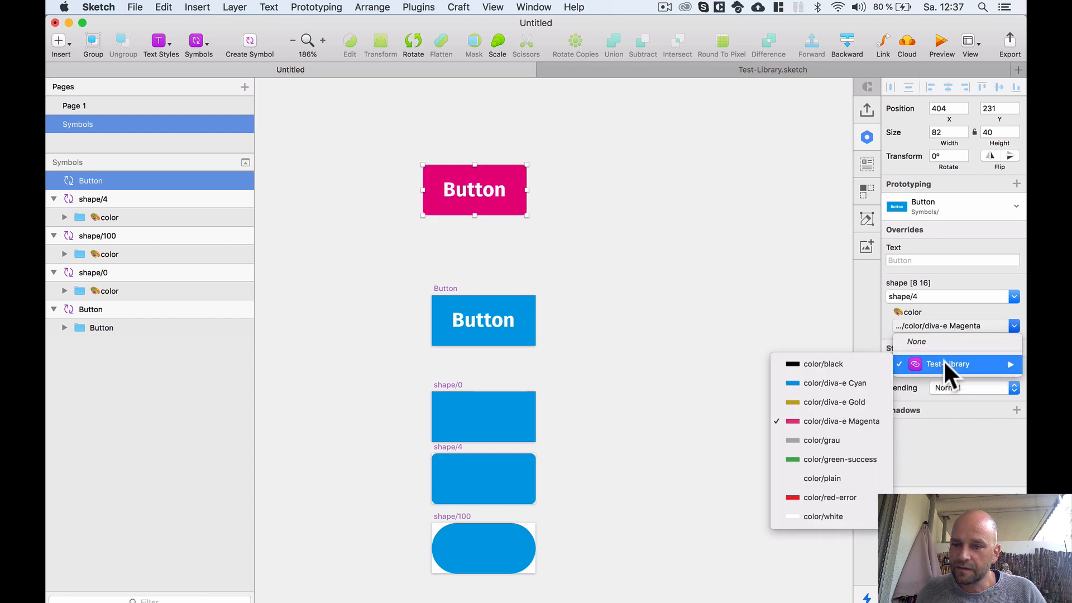
{"action": "left_click", "coordinate": [816, 441]}
{"action": "left_click", "coordinate": [670, 277]}
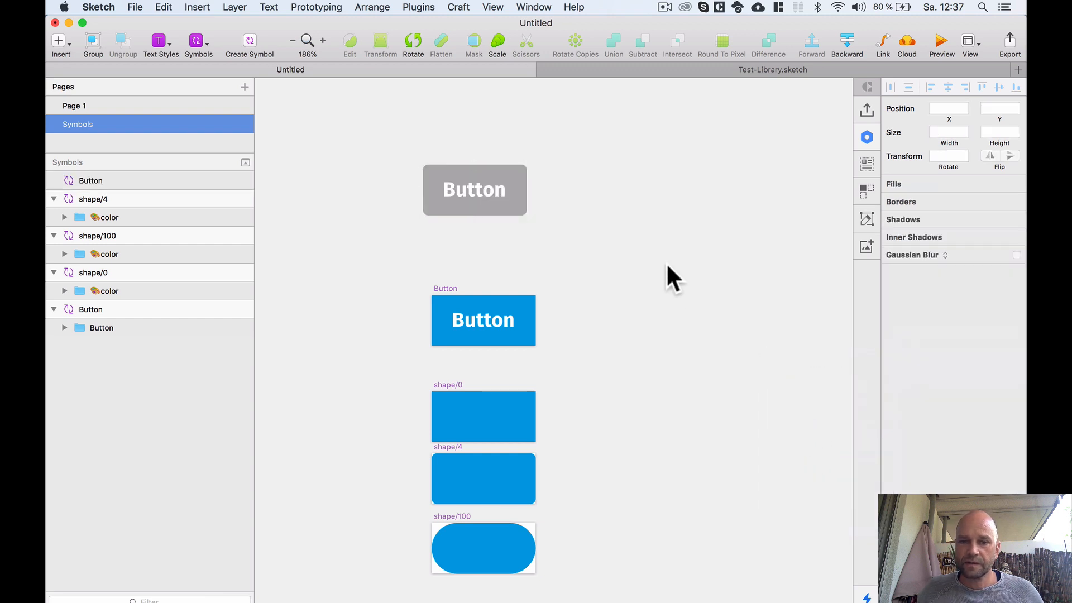
{"action": "scroll", "coordinate": [626, 255], "scroll_direction": "down", "scroll_amount": 3}
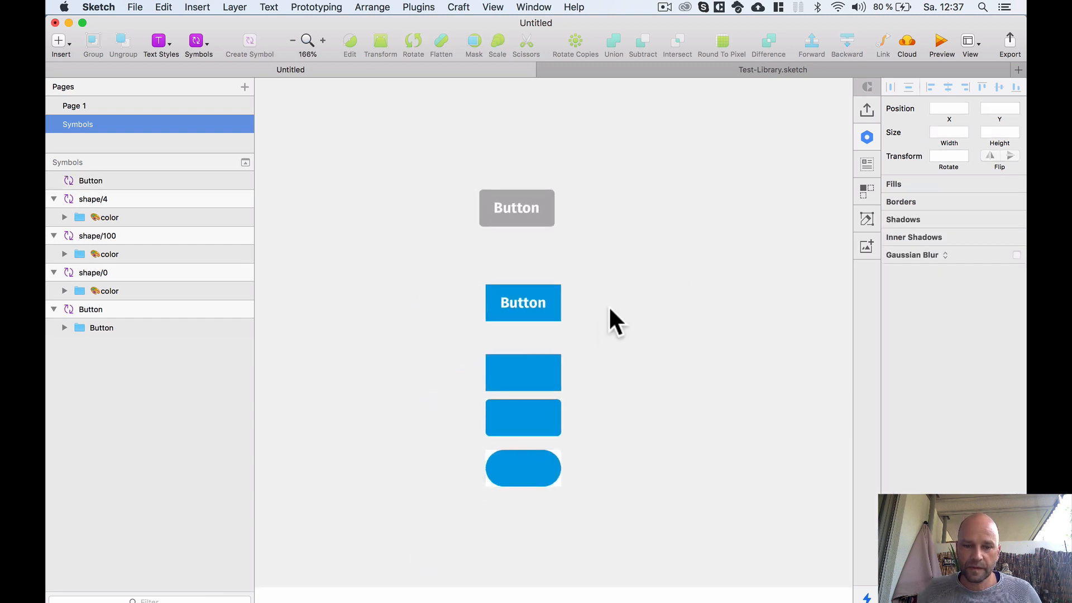
{"action": "scroll", "coordinate": [597, 337], "scroll_direction": "up", "scroll_amount": 3}
{"action": "scroll", "coordinate": [580, 297], "scroll_direction": "up", "scroll_amount": 2}
{"action": "left_click_drag", "start_coordinate": [597, 336], "coordinate": [597, 266]}
{"action": "scroll", "coordinate": [456, 176], "scroll_direction": "down", "scroll_amount": 1}
{"action": "scroll", "coordinate": [456, 175], "scroll_direction": "down", "scroll_amount": 2}
{"action": "left_click_drag", "start_coordinate": [603, 182], "coordinate": [623, 361]}
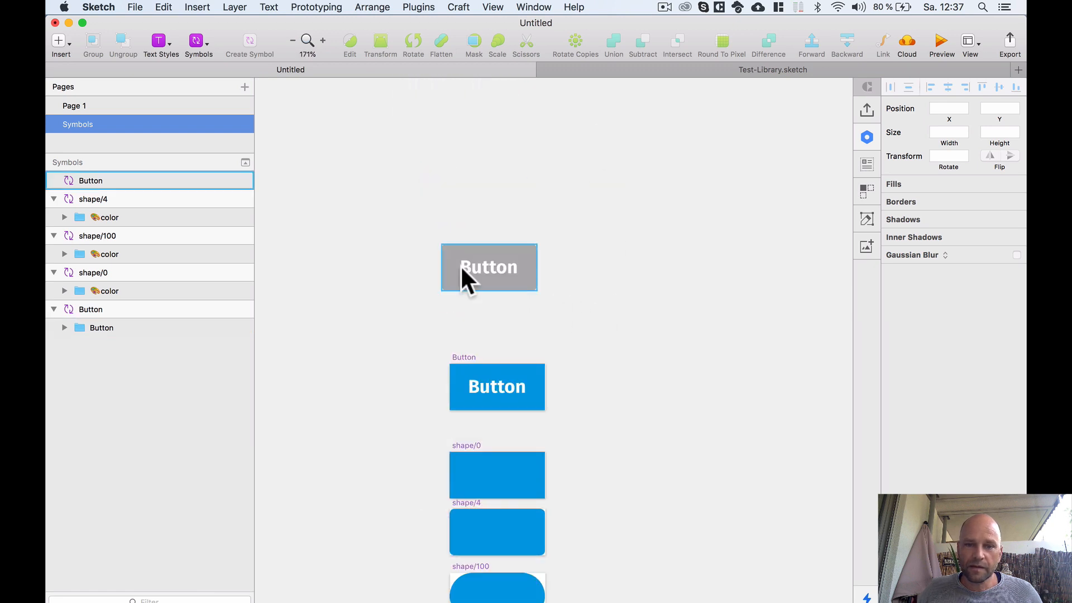
- Set the text override of the gray Button instance to "12345 Button" and deselect the instance
{"action": "left_click", "coordinate": [460, 269]}
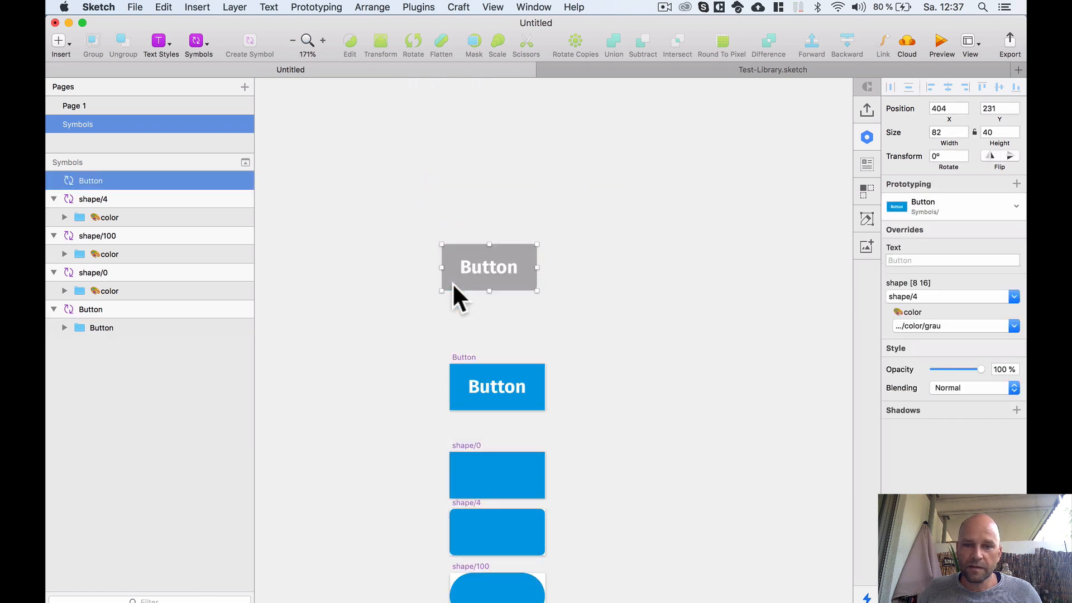
{"action": "left_click", "coordinate": [921, 260]}
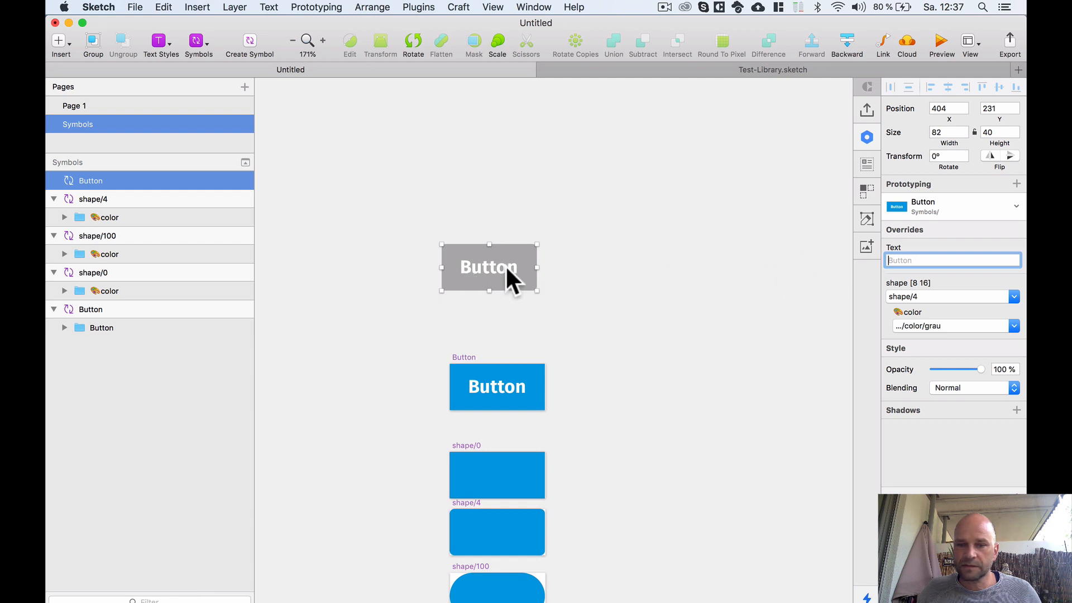
{"action": "scroll", "coordinate": [505, 266], "scroll_direction": "up", "scroll_amount": 2}
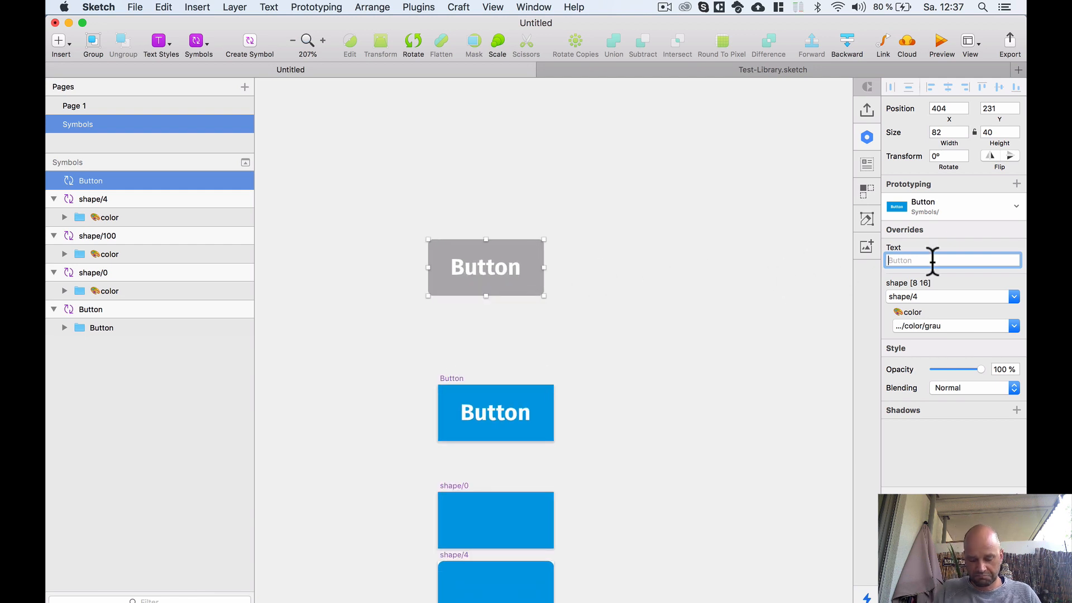
{"action": "type", "text": "123"}
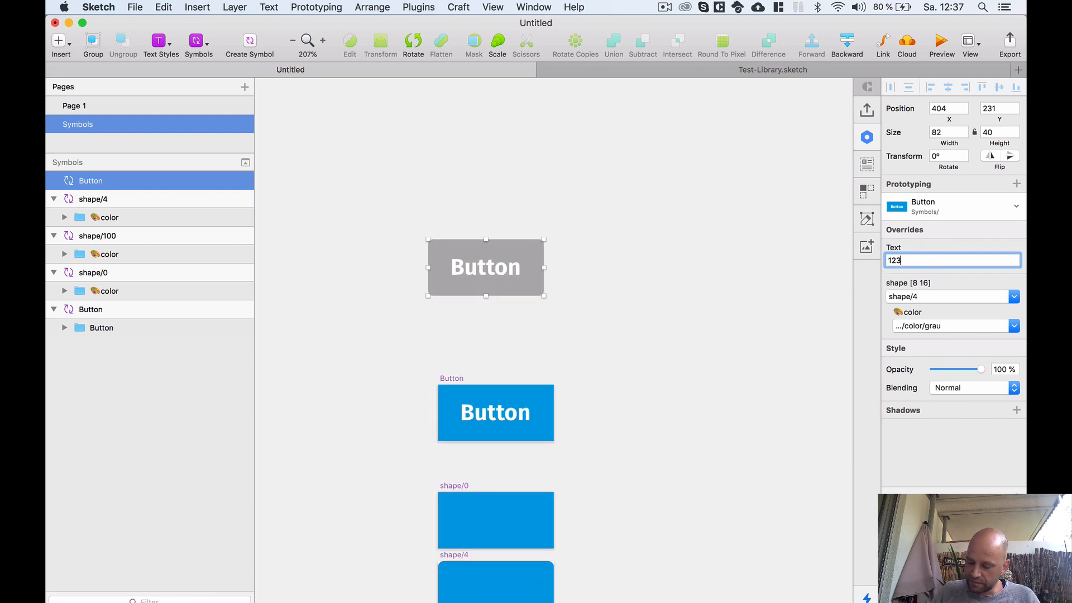
{"action": "type", "text": "45 Button"}
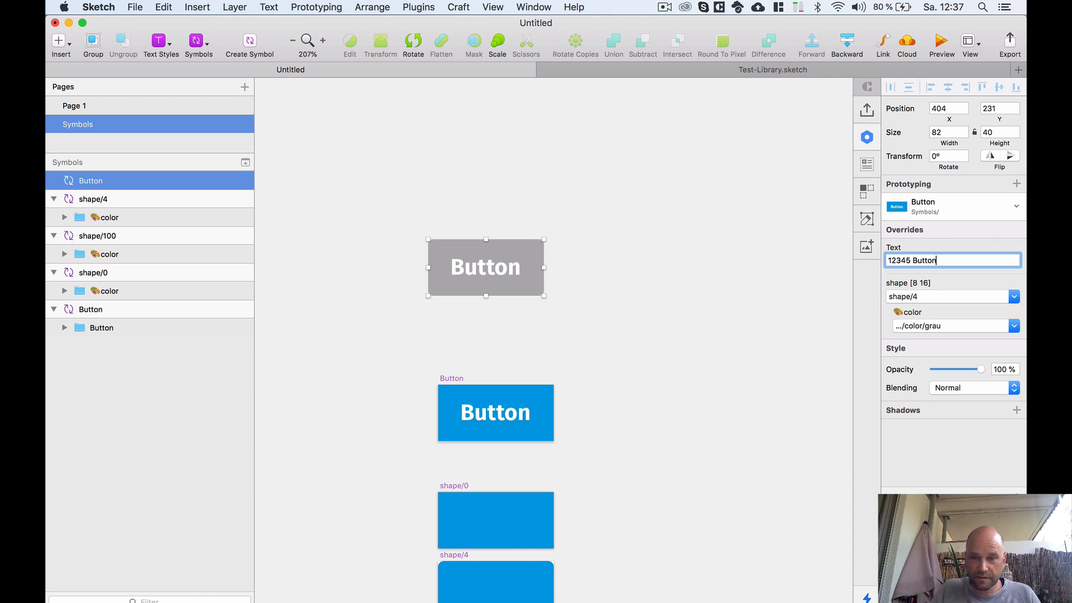
{"action": "key", "text": "Return"}
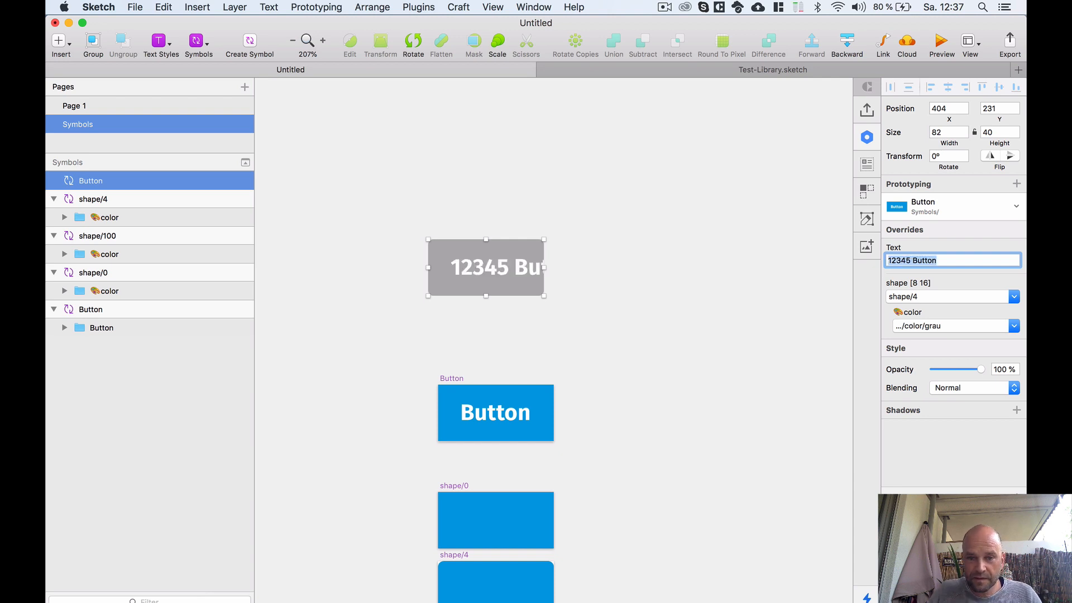
{"action": "left_click", "coordinate": [553, 166]}
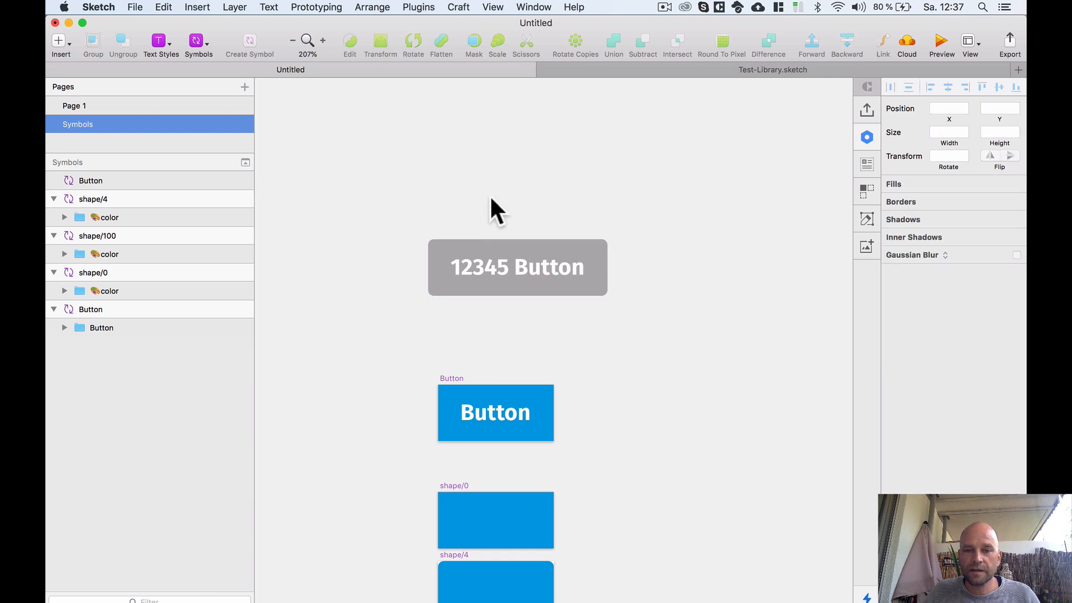
- Relabel the gray Button instance as "Button" through the new button label prompt
{"action": "scroll", "coordinate": [500, 217], "scroll_direction": "down", "scroll_amount": 3}
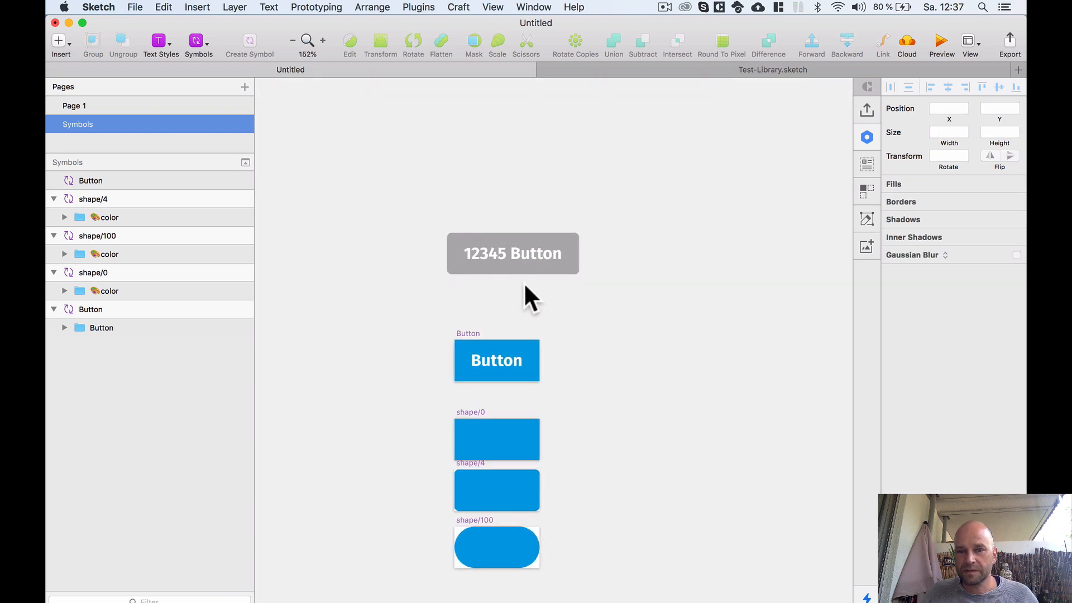
{"action": "left_click", "coordinate": [521, 260]}
{"action": "scroll", "coordinate": [525, 288], "scroll_direction": "up", "scroll_amount": 3}
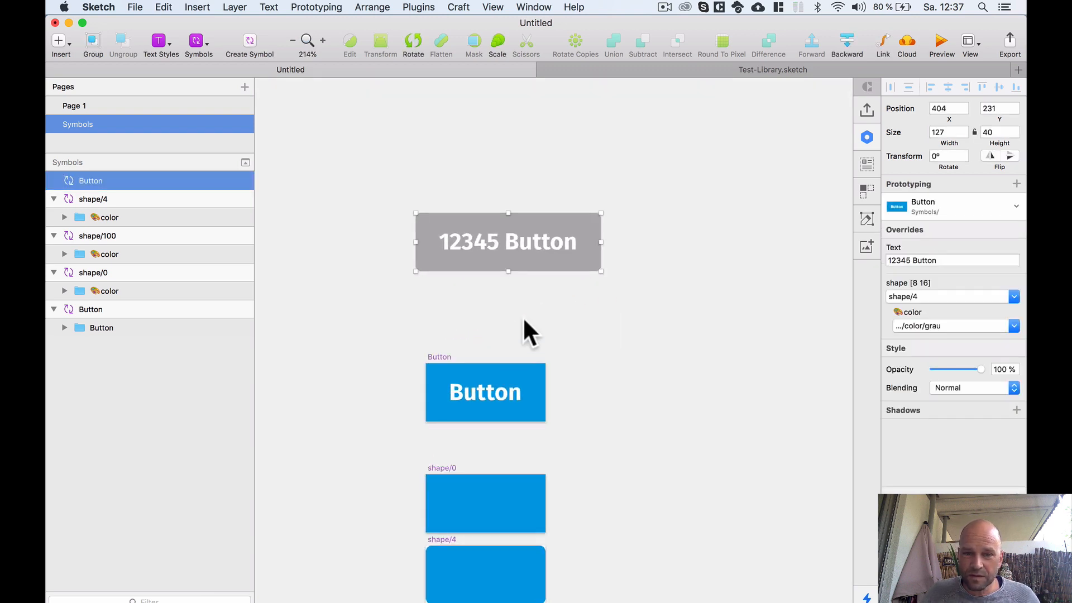
{"action": "scroll", "coordinate": [542, 310], "scroll_direction": "up", "scroll_amount": 1}
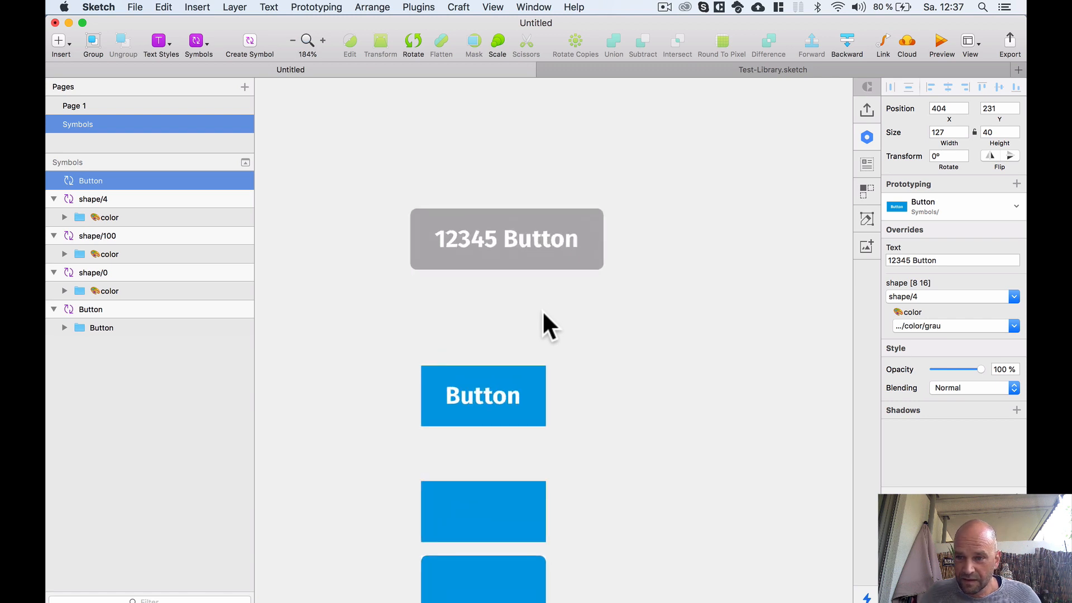
{"action": "scroll", "coordinate": [496, 301], "scroll_direction": "up", "scroll_amount": 2}
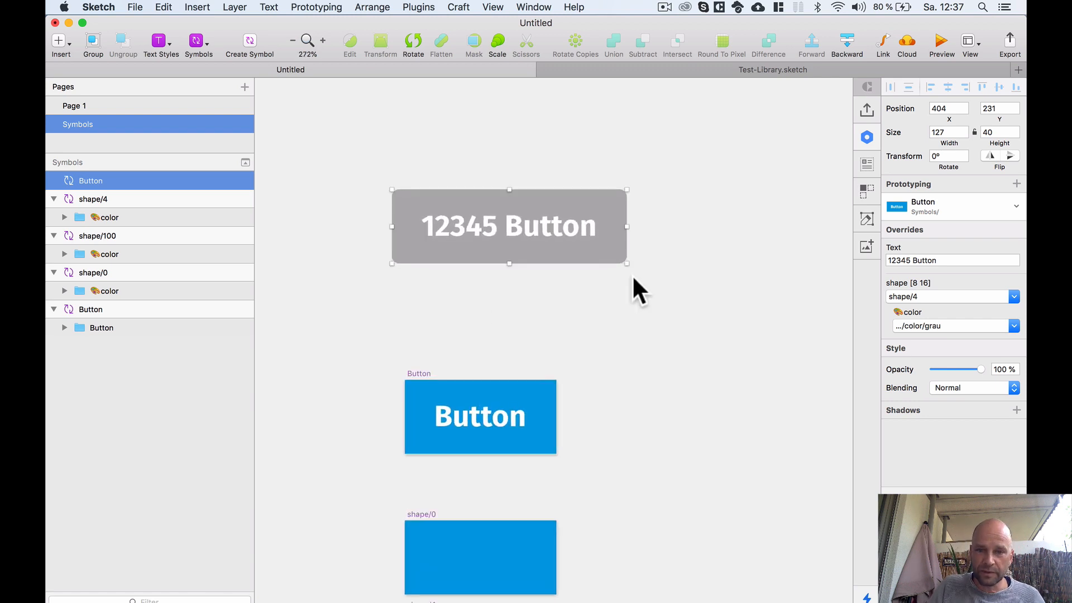
{"action": "key", "text": "super"}
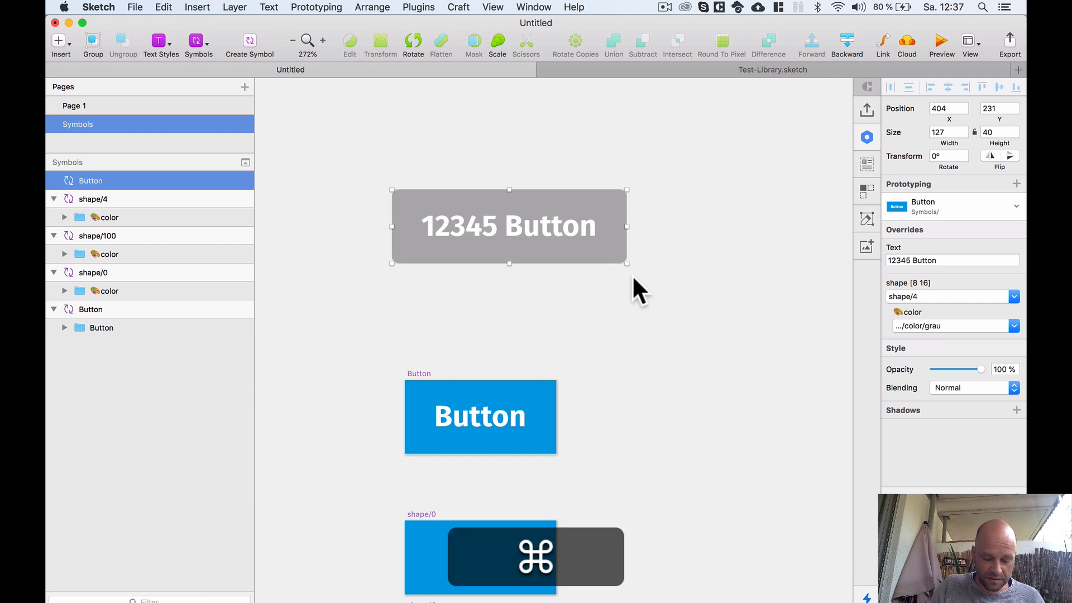
{"action": "key", "text": "super+j"}
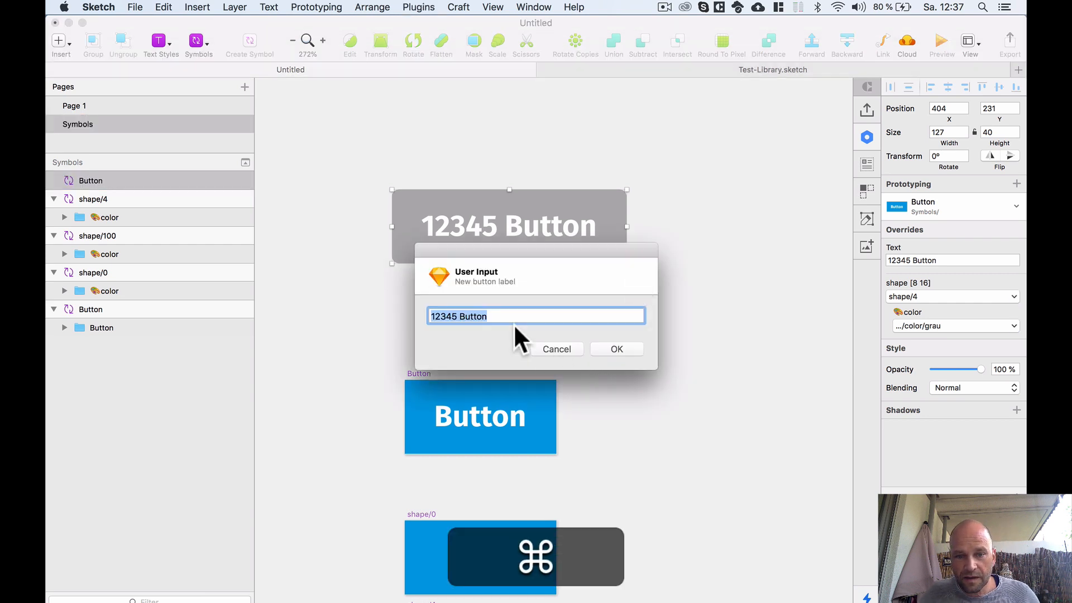
{"action": "left_click", "coordinate": [500, 316]}
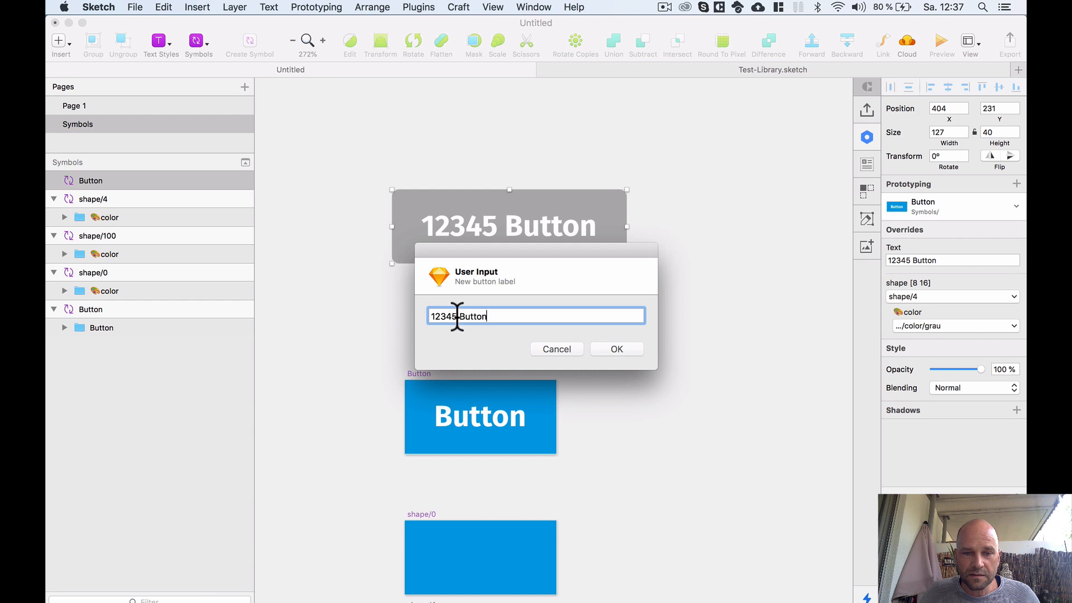
{"action": "left_click_drag", "start_coordinate": [459, 317], "coordinate": [376, 311]}
{"action": "key", "text": "BackSpace"}
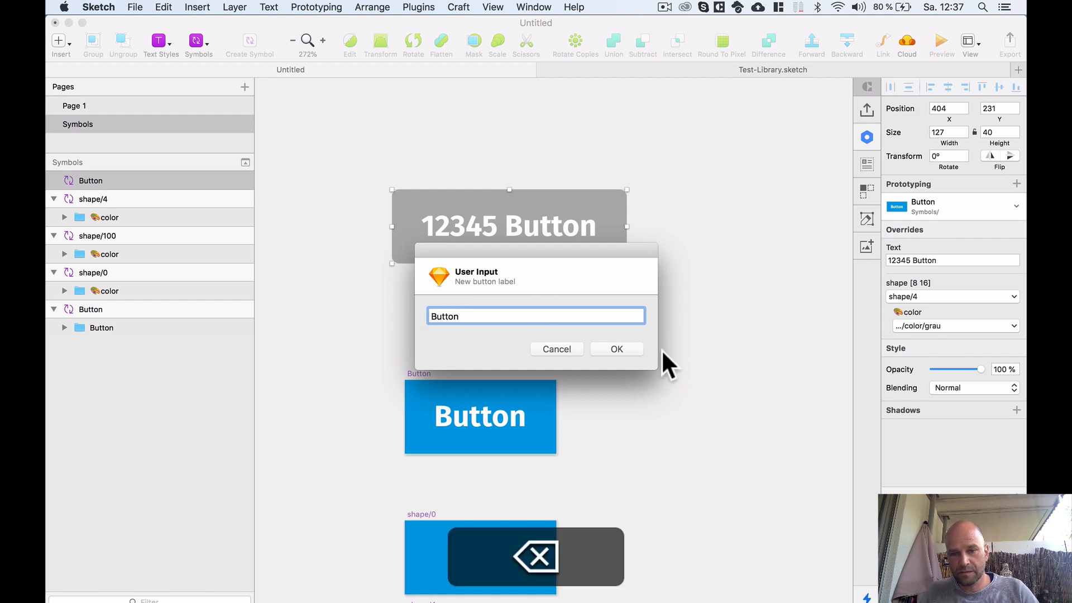
{"action": "left_click", "coordinate": [618, 349]}
{"action": "left_click", "coordinate": [538, 290]}
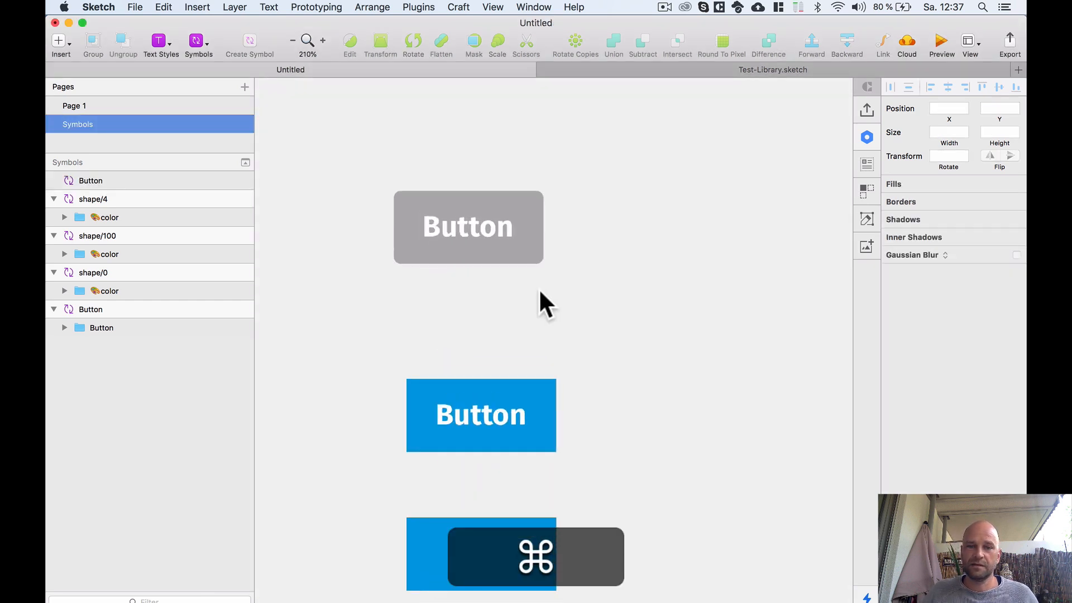
- Relabel the gray Button instance as "123 Clan Button" through the new button label prompt
{"action": "left_click", "coordinate": [476, 246]}
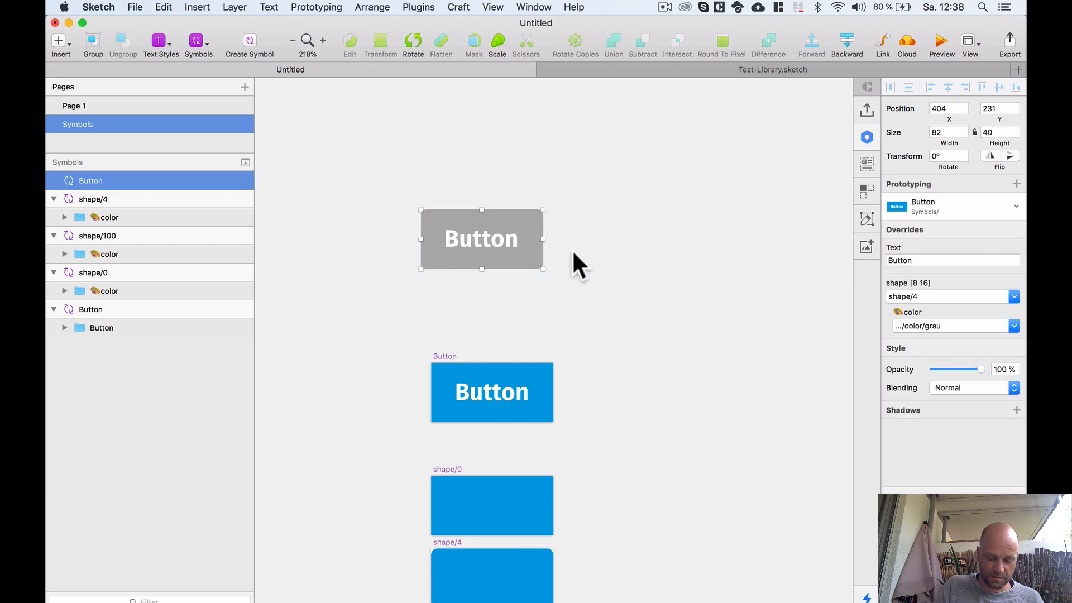
{"action": "key", "text": "super+j"}
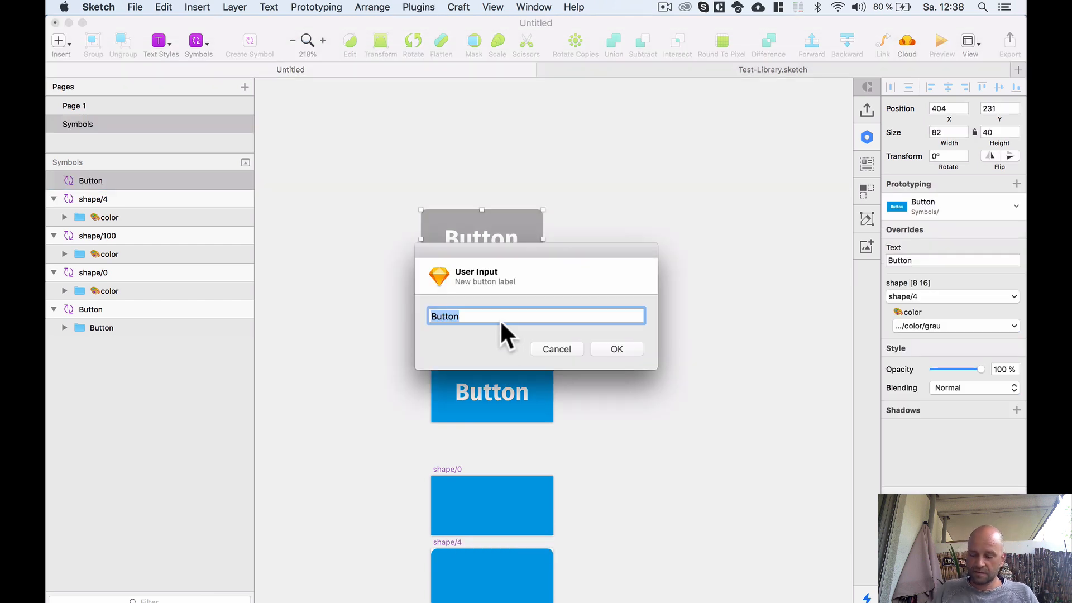
{"action": "type", "text": "123"}
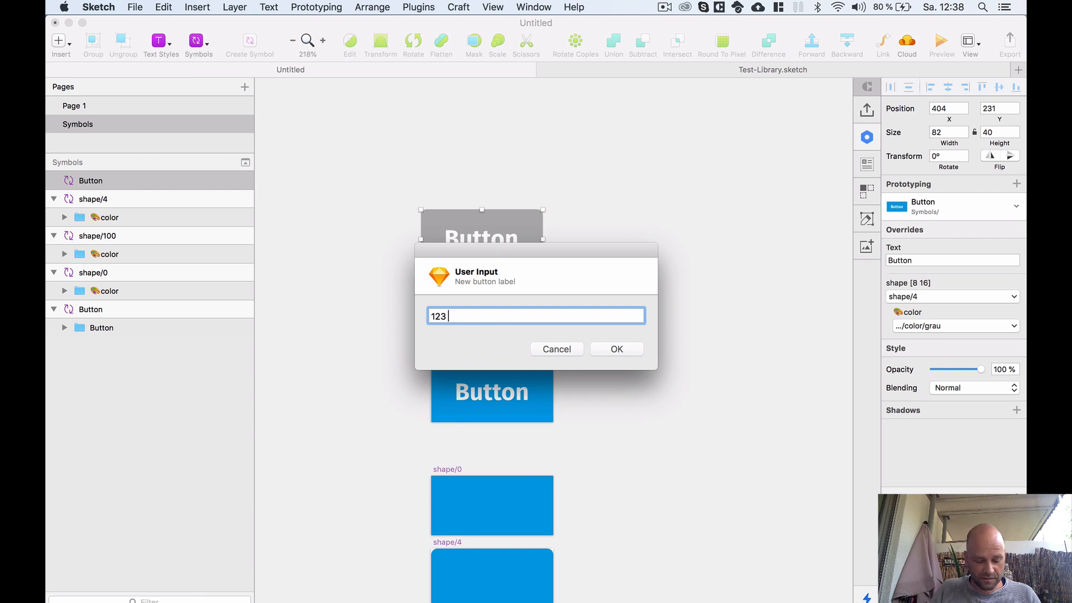
{"action": "type", "text": " Clan"}
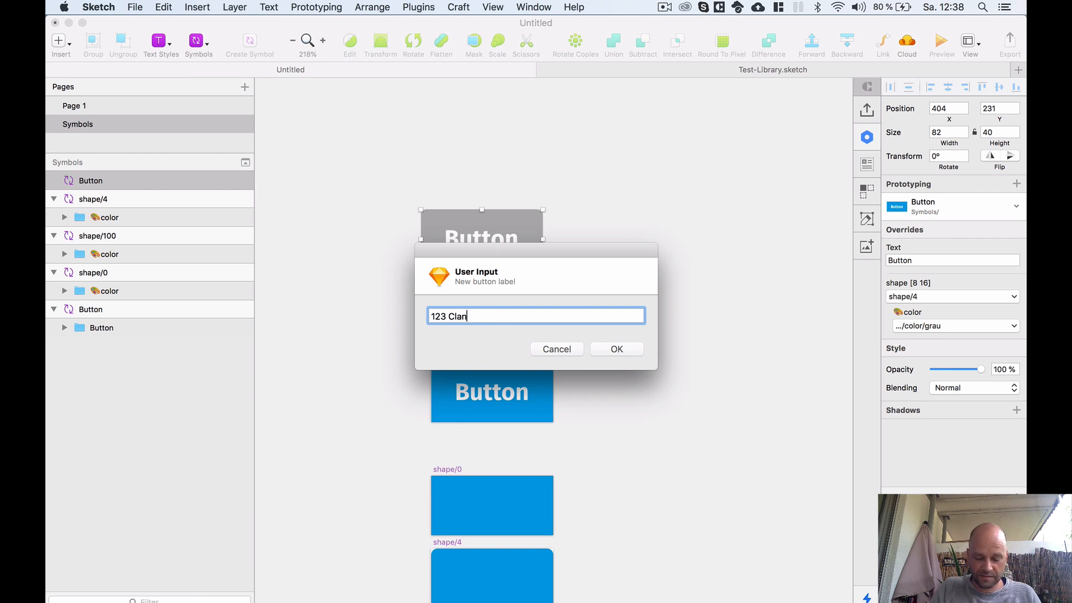
{"action": "type", "text": " Button"}
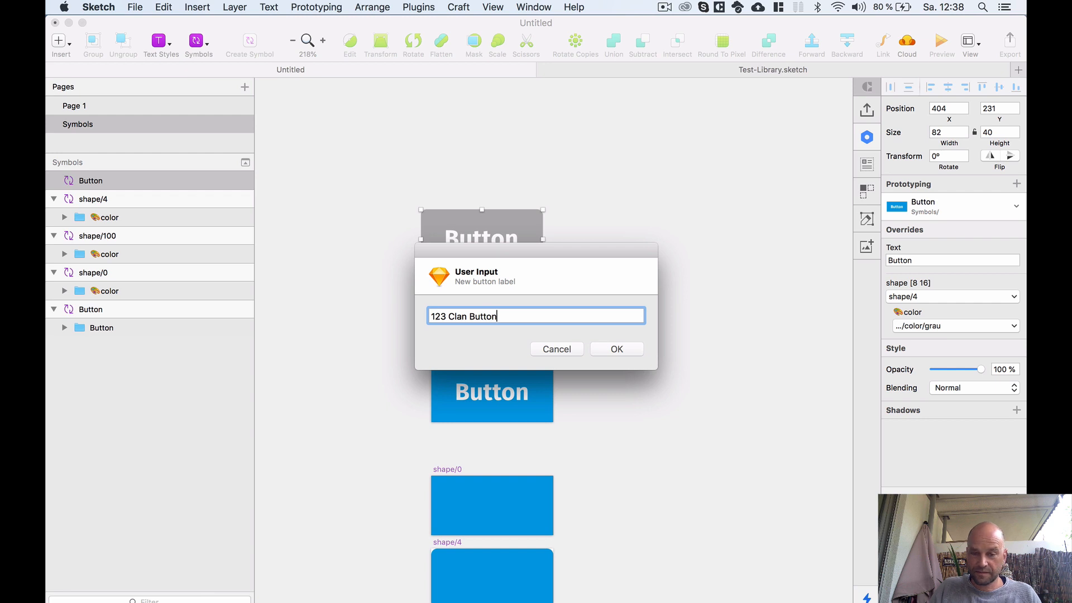
{"action": "key", "text": "Return"}
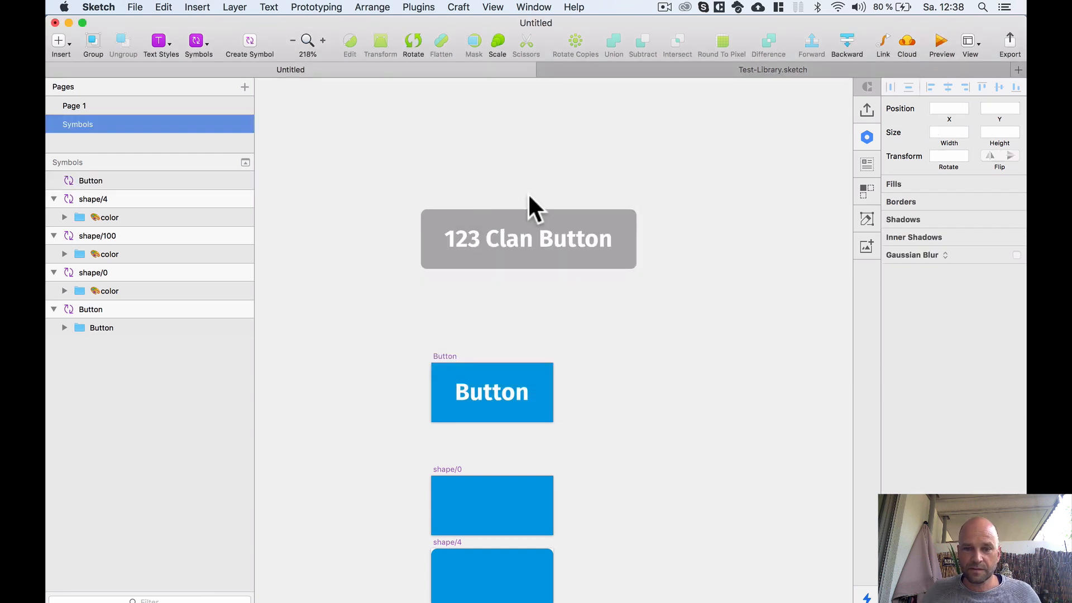
{"action": "left_click", "coordinate": [527, 193]}
- Shorten the gray instance's text override to "Button" and deselect the instance
{"action": "left_click", "coordinate": [520, 225]}
{"action": "left_click_drag", "start_coordinate": [922, 260], "coordinate": [889, 260]}
{"action": "key", "text": "BackSpace"}
{"action": "key", "text": "Return"}
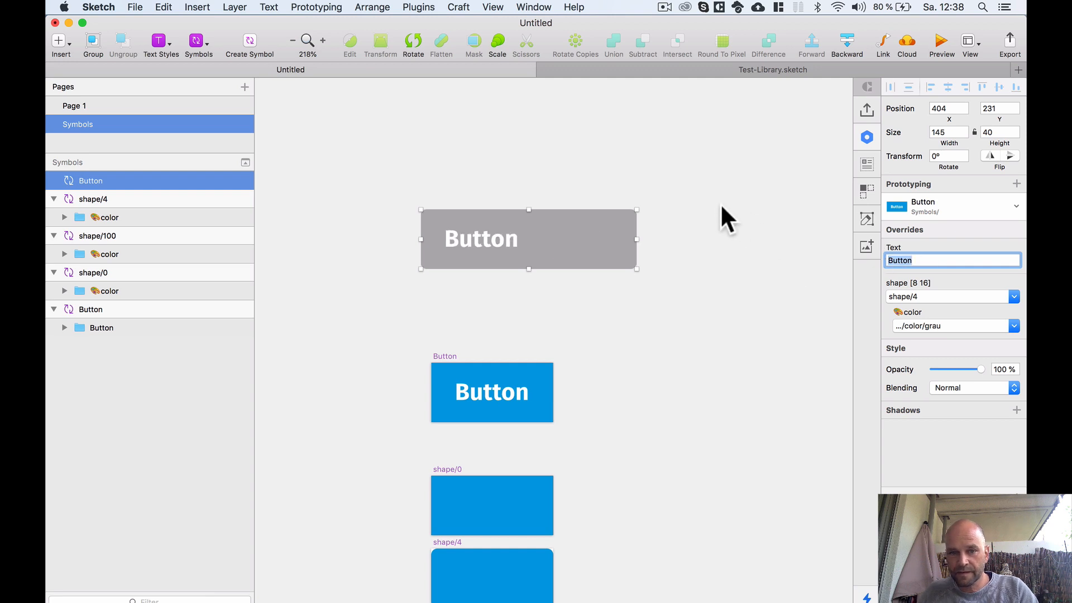
{"action": "left_click", "coordinate": [569, 131]}
{"action": "scroll", "coordinate": [545, 157], "scroll_direction": "down", "scroll_amount": 3}
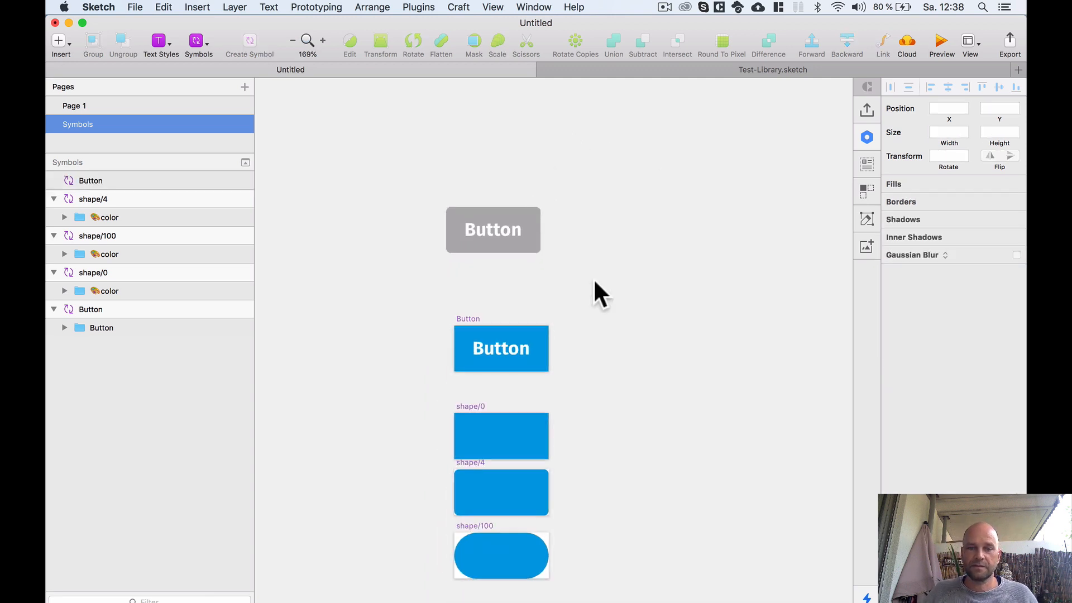
{"action": "left_click", "coordinate": [512, 188]}
{"action": "scroll", "coordinate": [536, 223], "scroll_direction": "up", "scroll_amount": 3}
{"action": "left_click", "coordinate": [520, 229]}
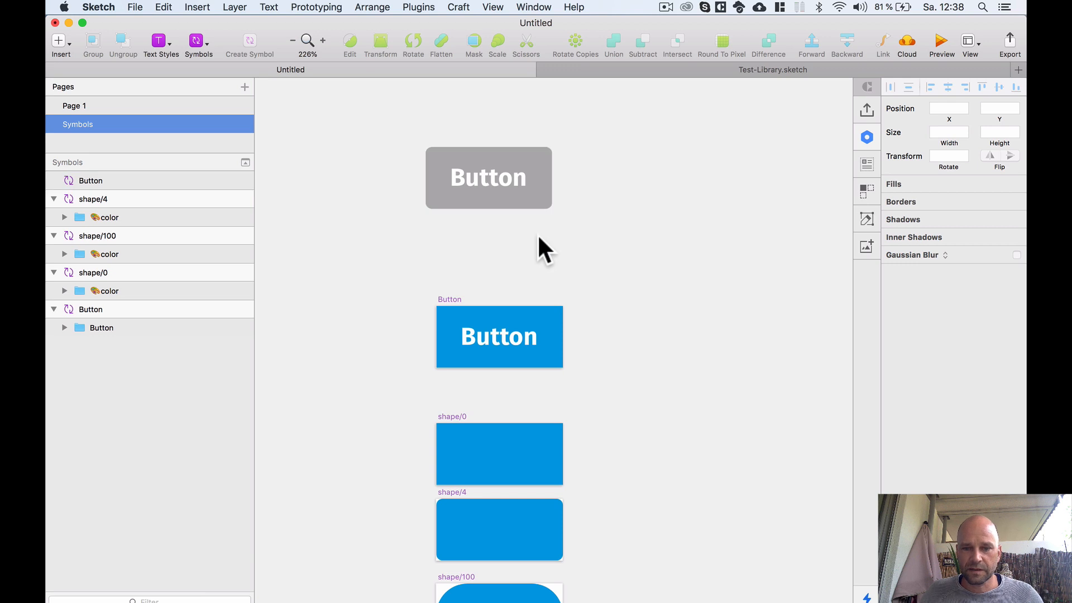
{"action": "scroll", "coordinate": [537, 234], "scroll_direction": "down", "scroll_amount": 3}
{"action": "scroll", "coordinate": [521, 234], "scroll_direction": "down", "scroll_amount": 1}
{"action": "scroll", "coordinate": [523, 233], "scroll_direction": "up", "scroll_amount": 2}
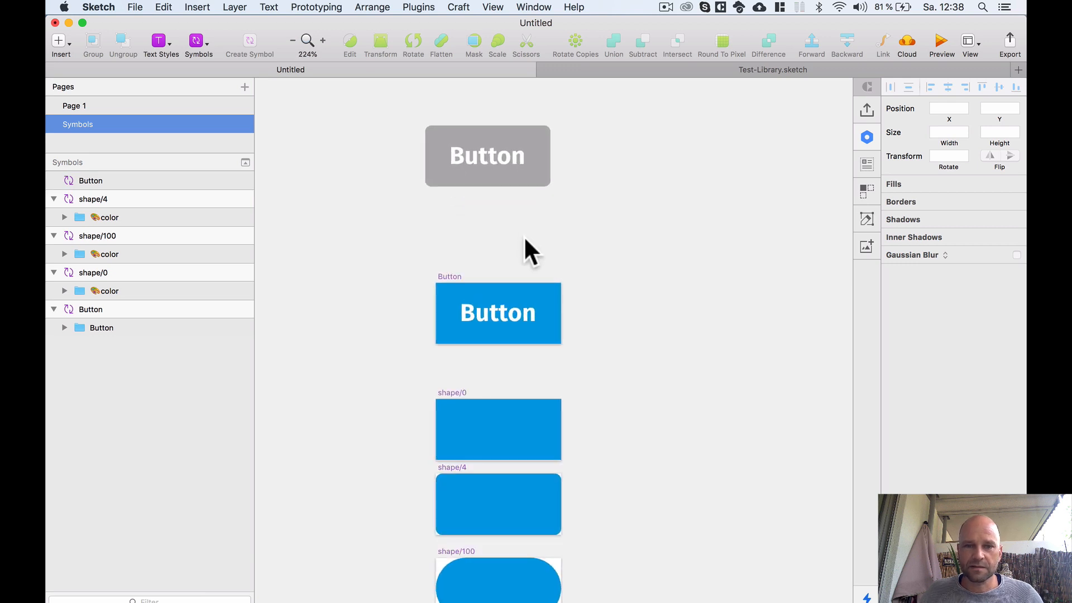
{"action": "scroll", "coordinate": [503, 229], "scroll_direction": "up", "scroll_amount": 3}
- Delete the gray Button instance above the Button symbol master
{"action": "left_click", "coordinate": [480, 219]}
{"action": "scroll", "coordinate": [548, 281], "scroll_direction": "down", "scroll_amount": 2}
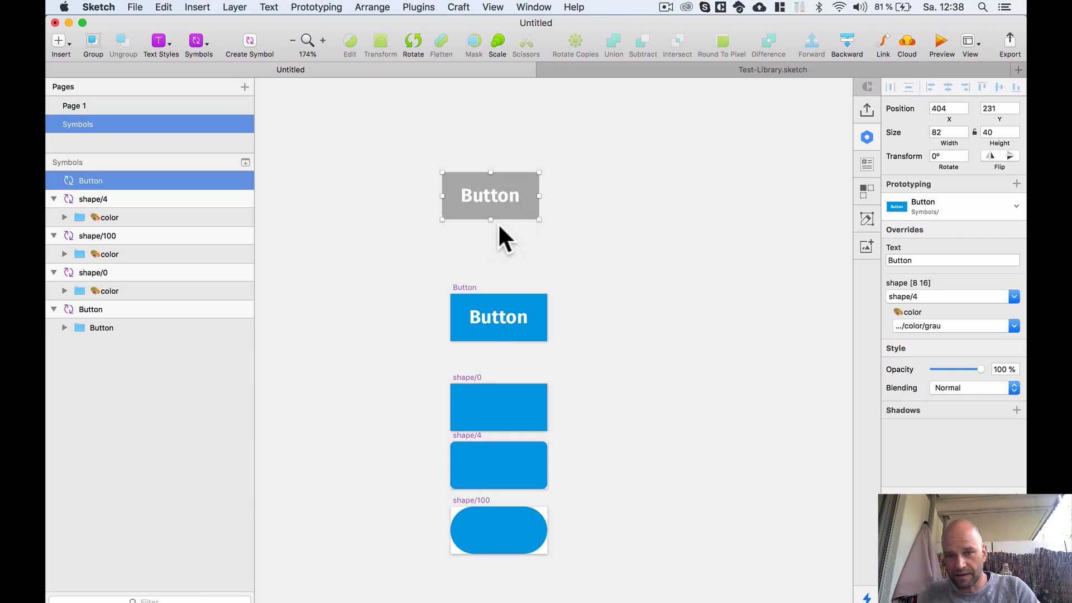
{"action": "key", "text": "Delete"}
{"action": "scroll", "coordinate": [475, 243], "scroll_direction": "up", "scroll_amount": 2}
{"action": "scroll", "coordinate": [624, 280], "scroll_direction": "down", "scroll_amount": 3}
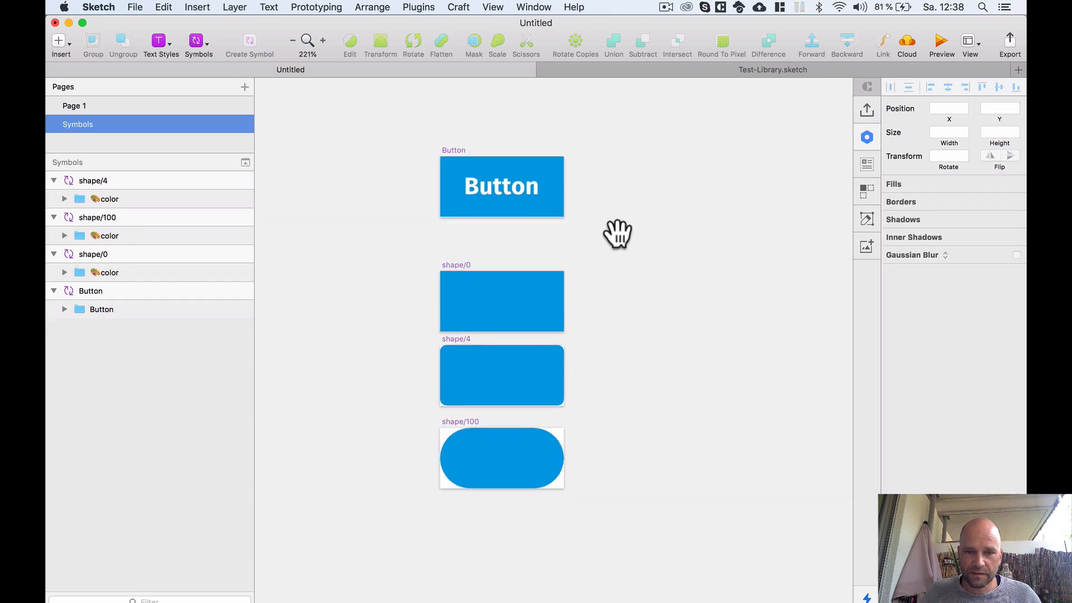
{"action": "scroll", "coordinate": [589, 274], "scroll_direction": "up", "scroll_amount": 2}
{"action": "scroll", "coordinate": [625, 271], "scroll_direction": "left", "scroll_amount": 3}
{"action": "scroll", "coordinate": [660, 266], "scroll_direction": "down", "scroll_amount": 2}
{"action": "scroll", "coordinate": [660, 266], "scroll_direction": "up", "scroll_amount": 2}
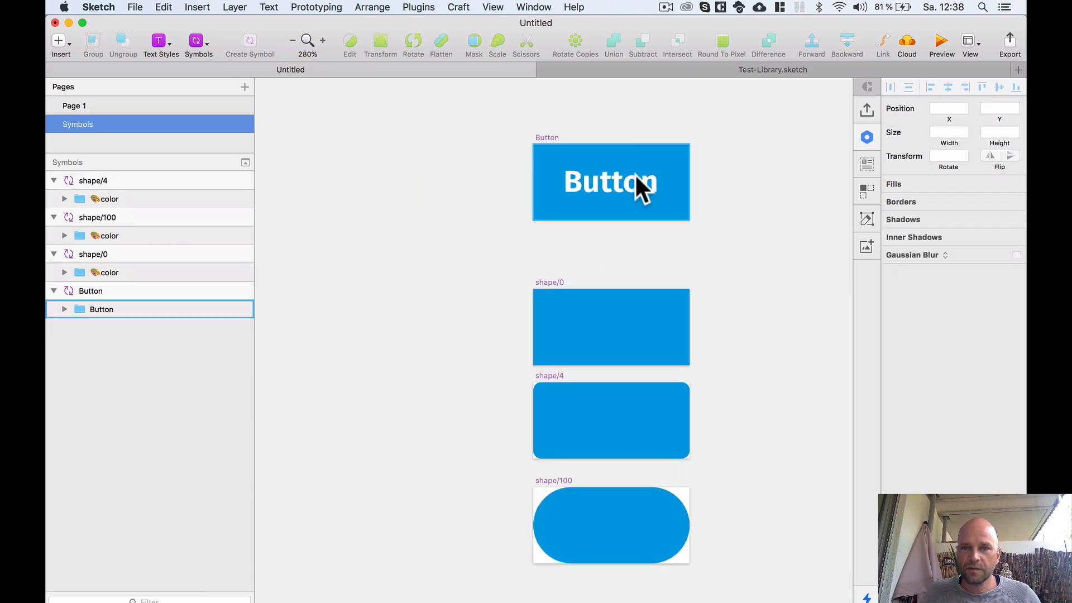
- Examine the icon buttons on the Design-System page of Test-Library.sketch and return to the Untitled document
{"action": "left_click", "coordinate": [636, 69]}
{"action": "scroll", "coordinate": [561, 187], "scroll_direction": "up", "scroll_amount": 5}
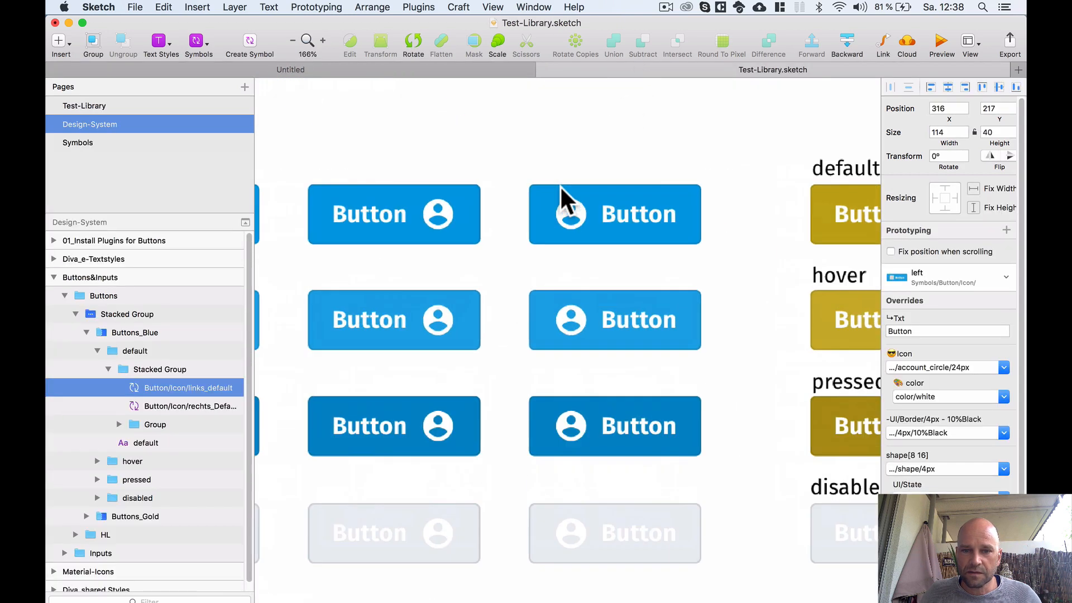
{"action": "scroll", "coordinate": [516, 193], "scroll_direction": "up", "scroll_amount": 1}
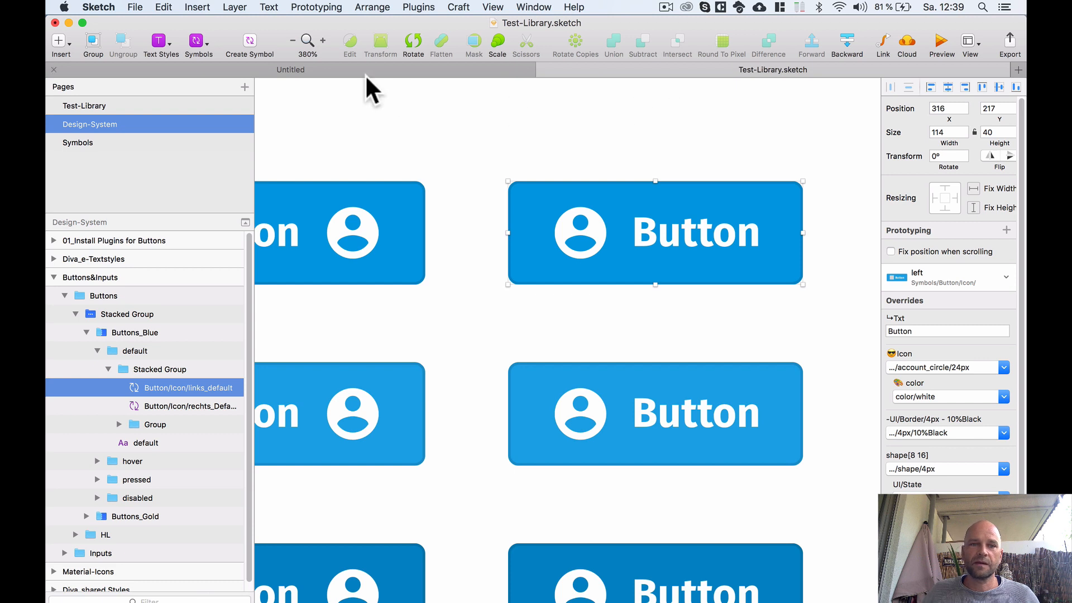
{"action": "left_click", "coordinate": [329, 73]}
{"action": "scroll", "coordinate": [492, 220], "scroll_direction": "down", "scroll_amount": 4}
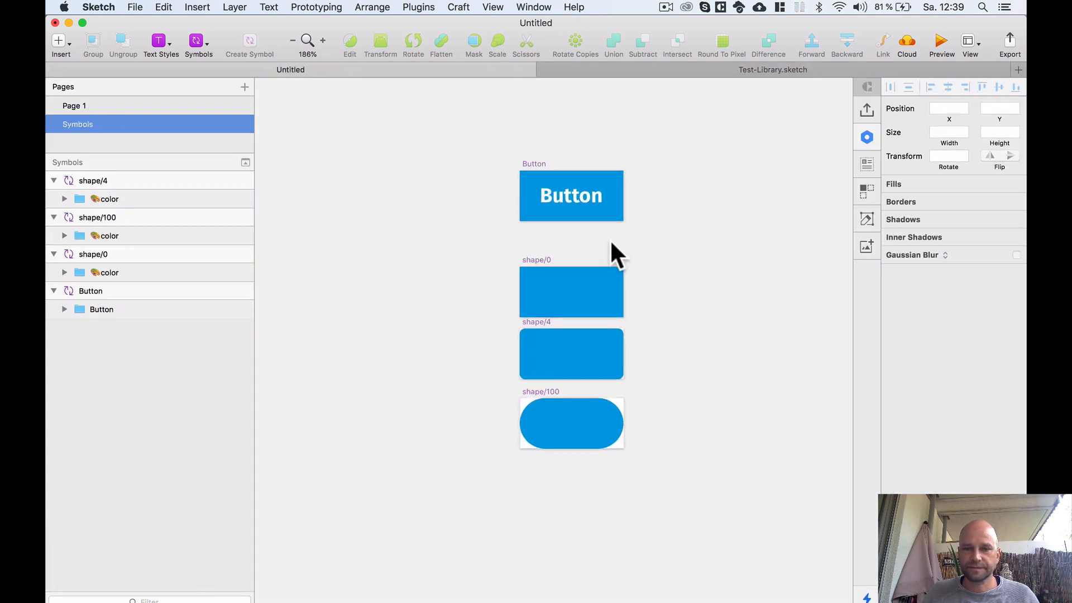
{"action": "scroll", "coordinate": [556, 235], "scroll_direction": "left", "scroll_amount": 2}
{"action": "scroll", "coordinate": [557, 234], "scroll_direction": "up", "scroll_amount": 4}
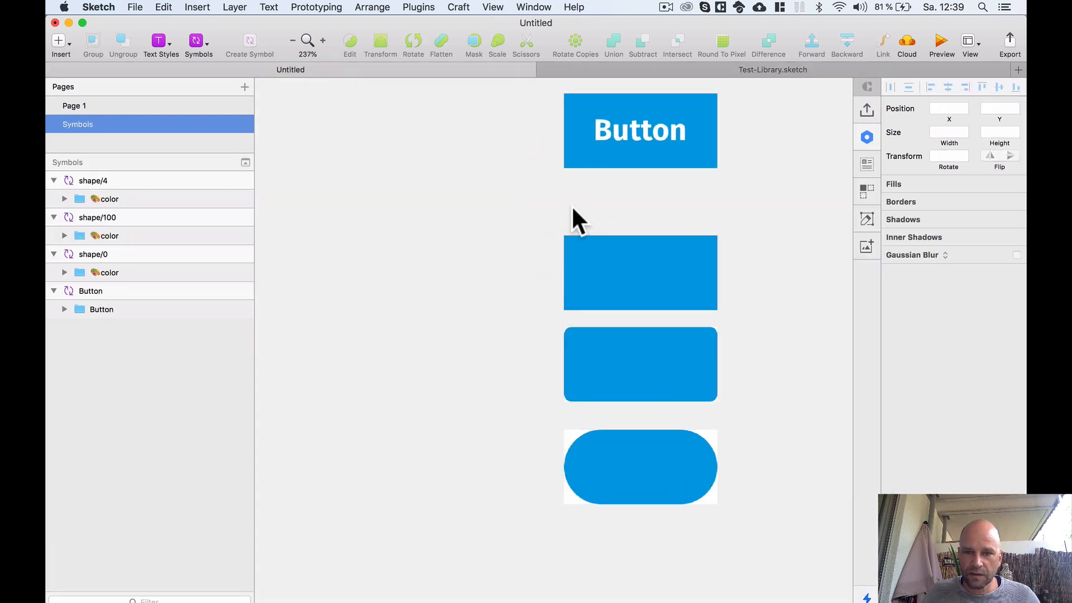
{"action": "left_click", "coordinate": [574, 227]}
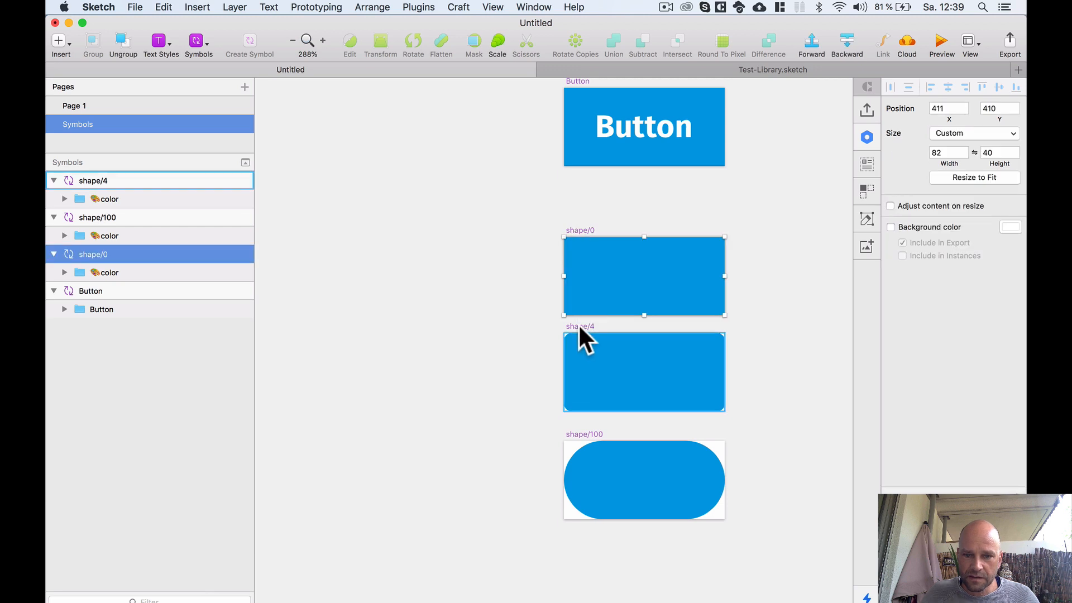
{"action": "left_click", "coordinate": [578, 324], "text": "shift"}
{"action": "left_click", "coordinate": [584, 433], "text": "shift"}
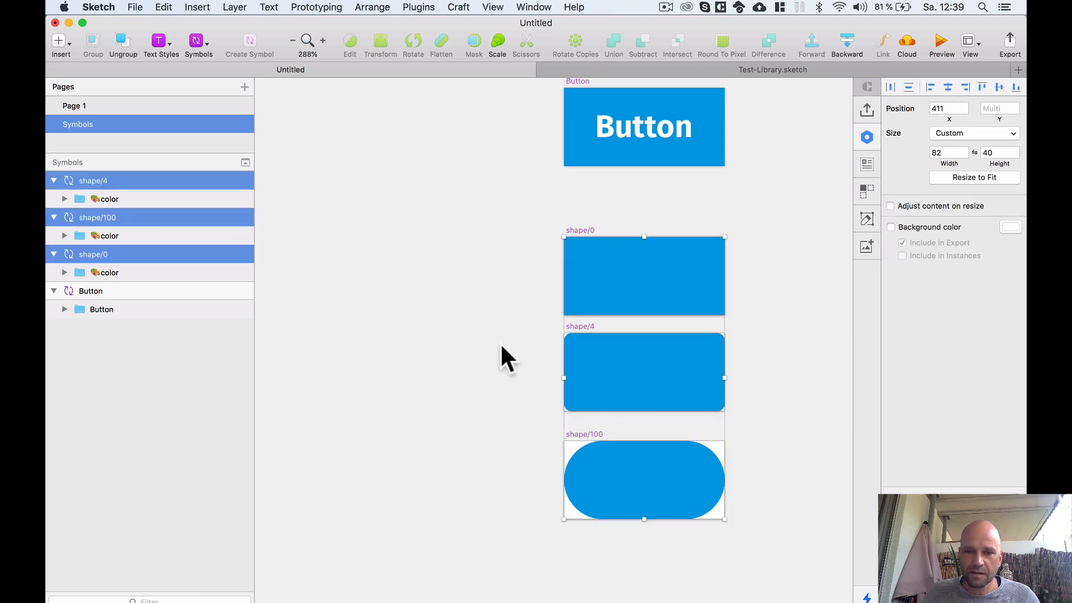
{"action": "scroll", "coordinate": [494, 330], "scroll_direction": "down", "scroll_amount": 3}
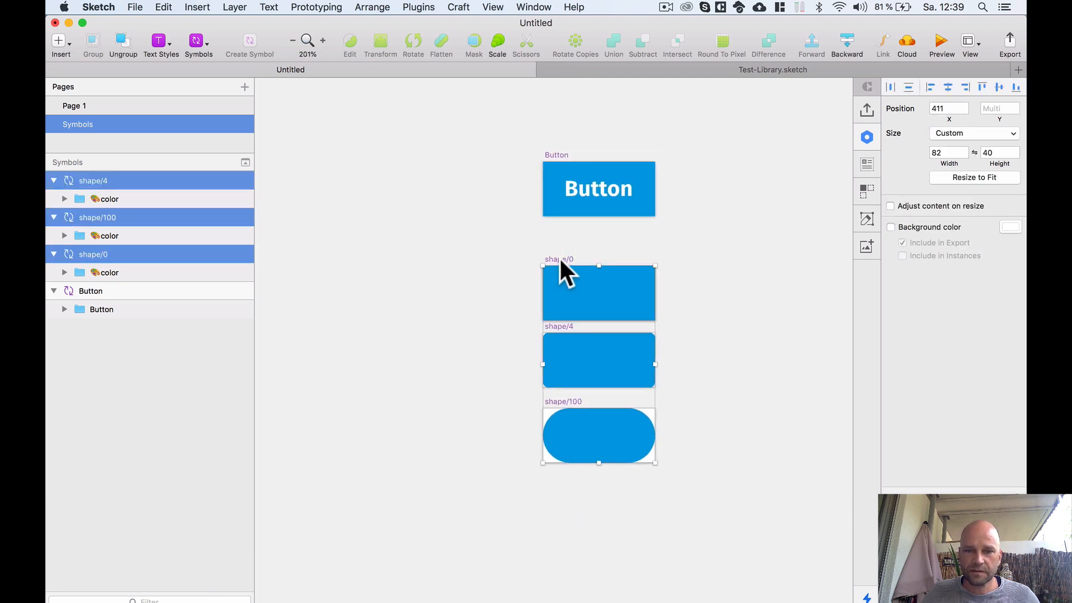
{"action": "left_click_drag", "start_coordinate": [561, 261], "coordinate": [404, 266]}
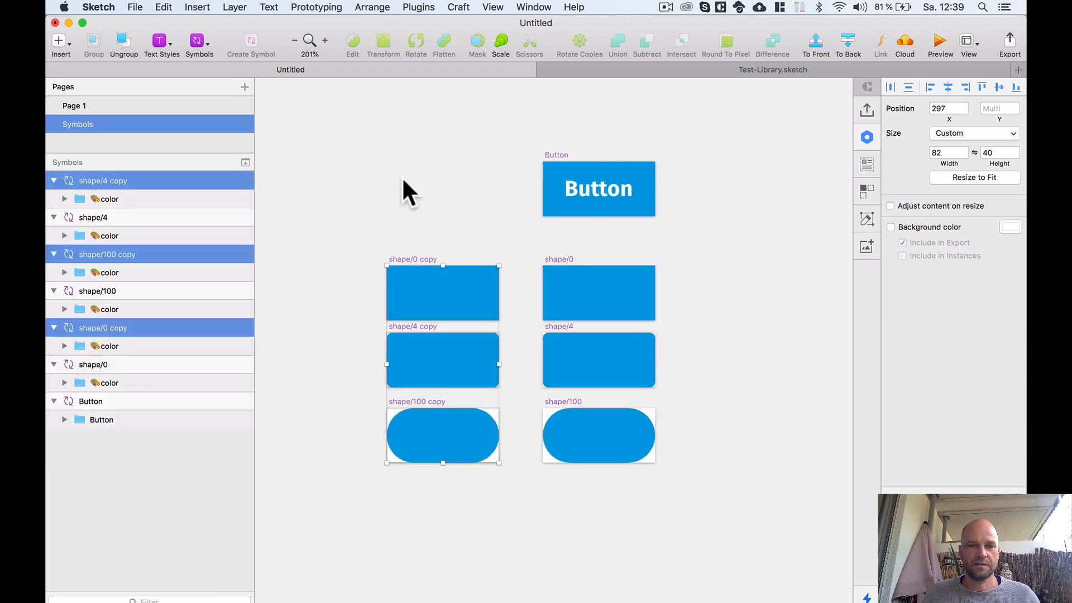
{"action": "scroll", "coordinate": [406, 247], "scroll_direction": "up", "scroll_amount": 5}
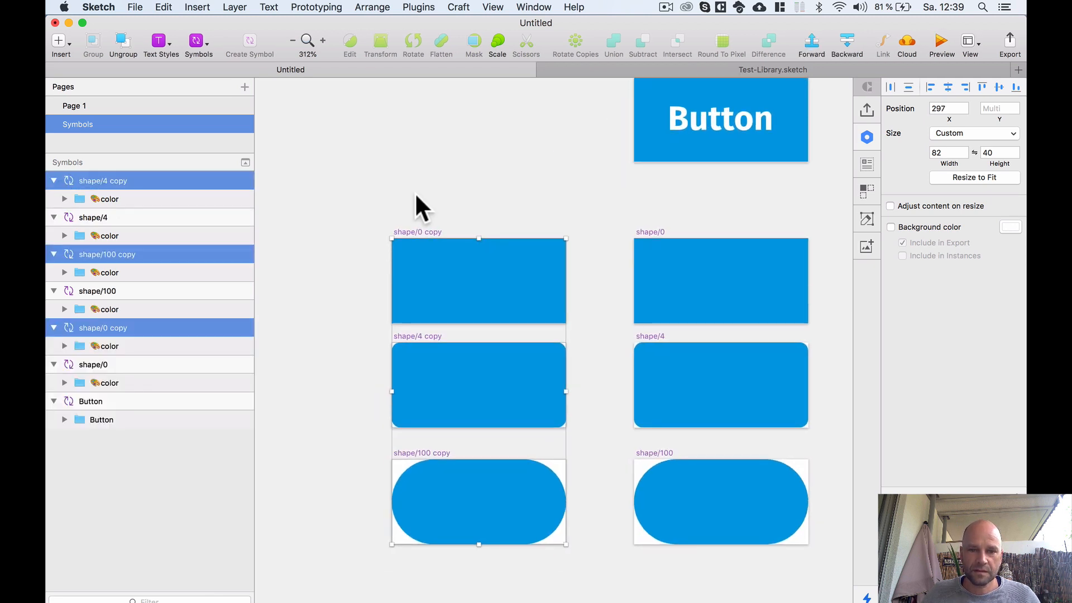
{"action": "scroll", "coordinate": [424, 226], "scroll_direction": "down", "scroll_amount": 2}
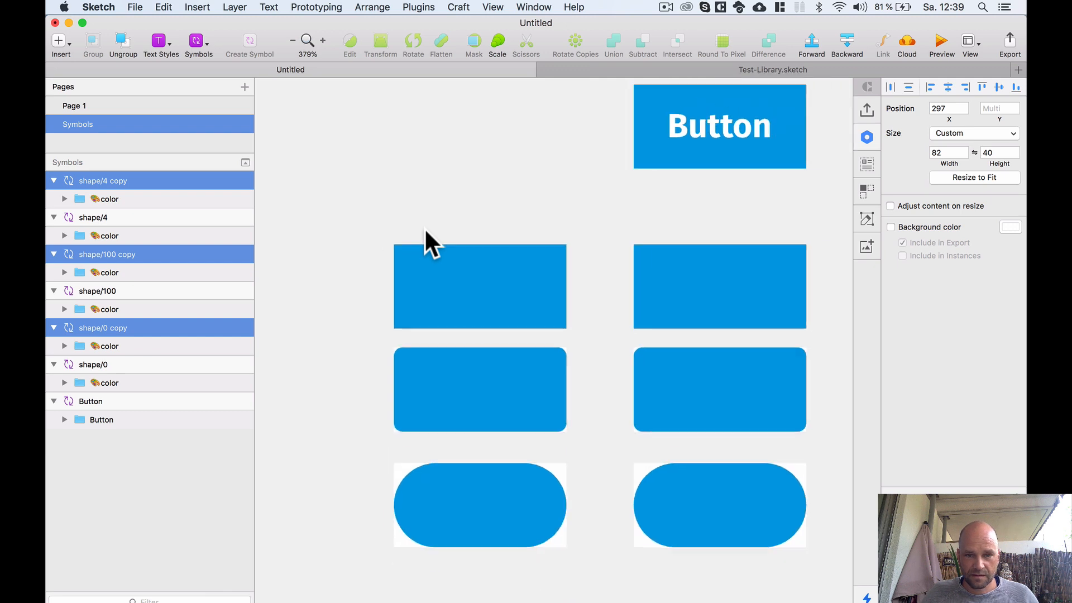
{"action": "key", "text": "Delete"}
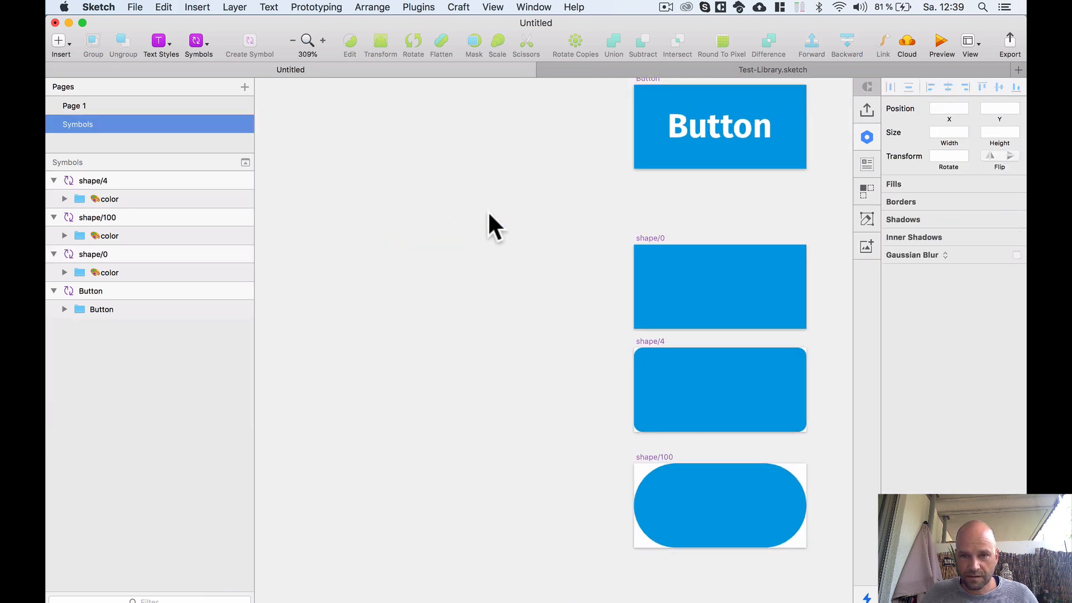
- Copy the shape/0, shape/4 and shape/100 symbol masters and paste them beside the originals, keeping their names
{"action": "scroll", "coordinate": [505, 231], "scroll_direction": "down", "scroll_amount": 2}
{"action": "left_click_drag", "start_coordinate": [507, 234], "coordinate": [484, 226]}
{"action": "left_click", "coordinate": [605, 224]}
{"action": "left_click", "coordinate": [601, 311], "text": "shift"}
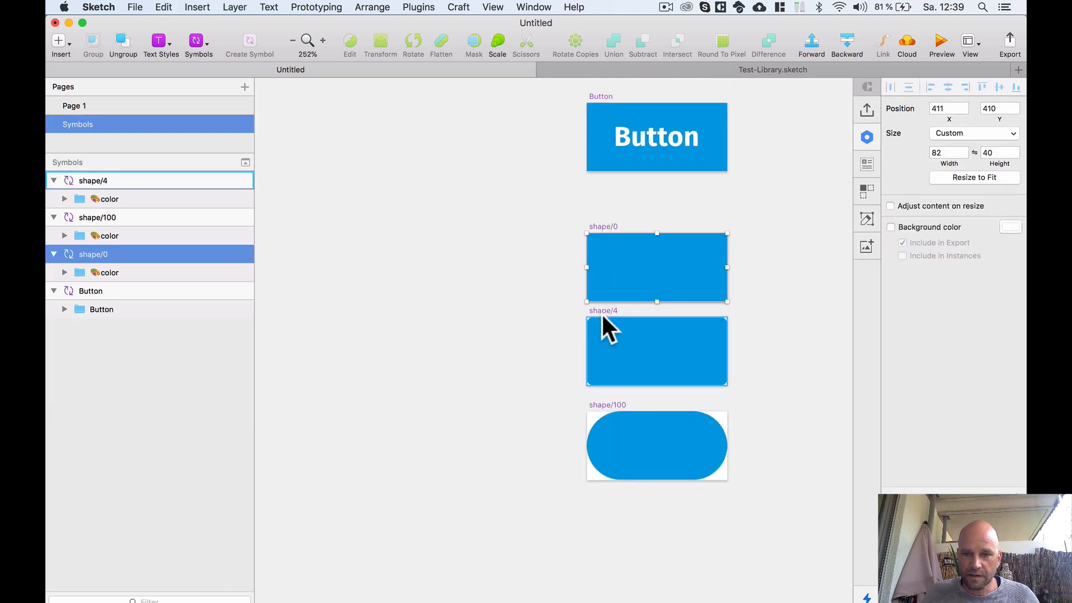
{"action": "left_click", "coordinate": [603, 407], "text": "shift"}
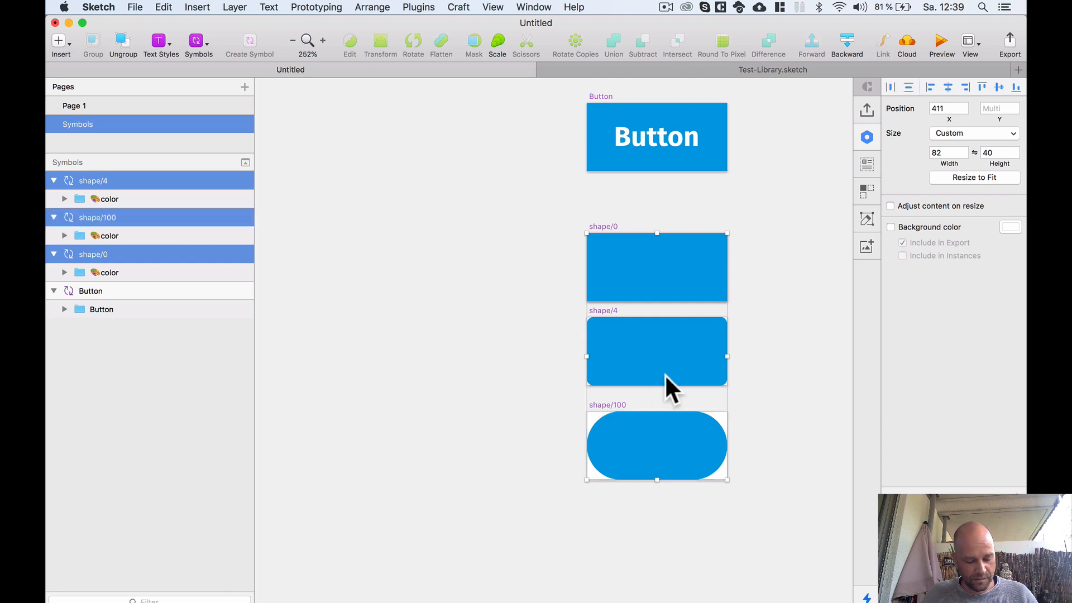
{"action": "key", "text": "super+c"}
{"action": "left_click", "coordinate": [332, 221]}
{"action": "right_click", "coordinate": [332, 221]}
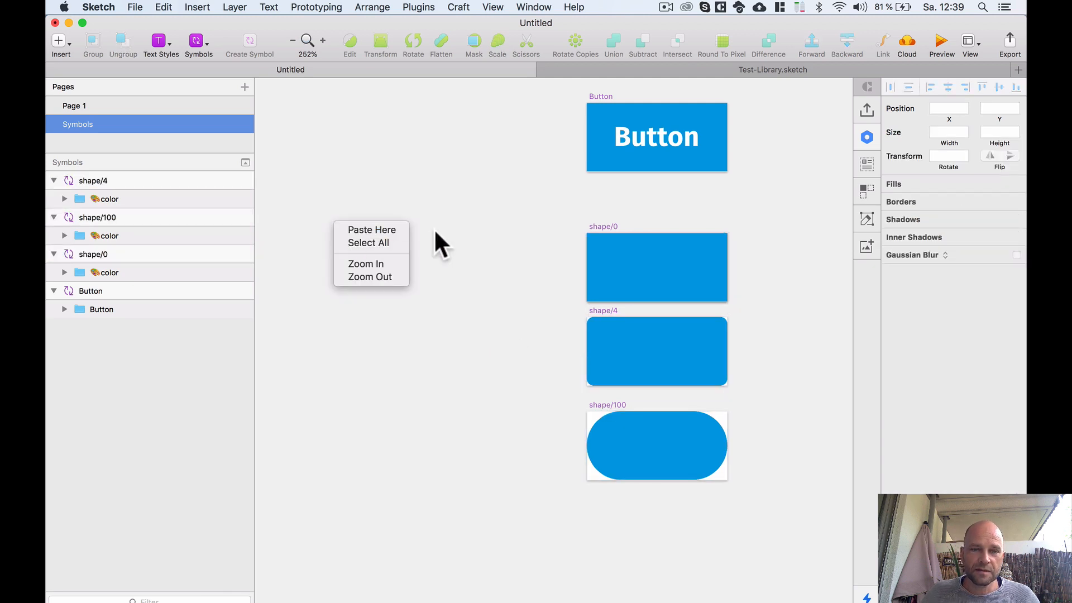
{"action": "left_click", "coordinate": [393, 229]}
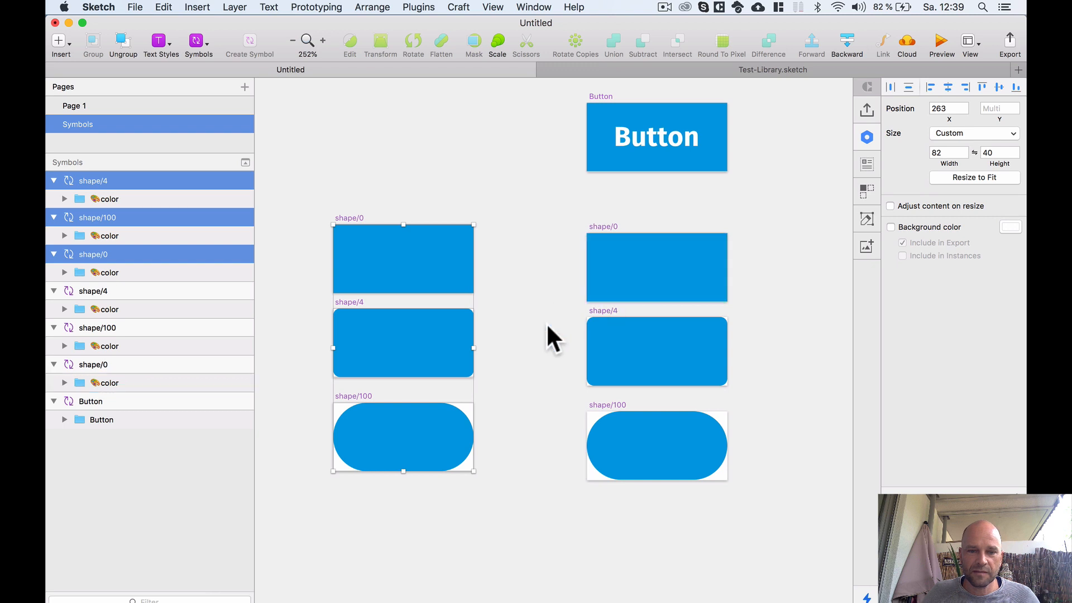
- Move the three pasted shape masters together to X 269, level with the original shape masters
{"action": "left_click", "coordinate": [393, 163]}
{"action": "scroll", "coordinate": [345, 224], "scroll_direction": "up", "scroll_amount": 2}
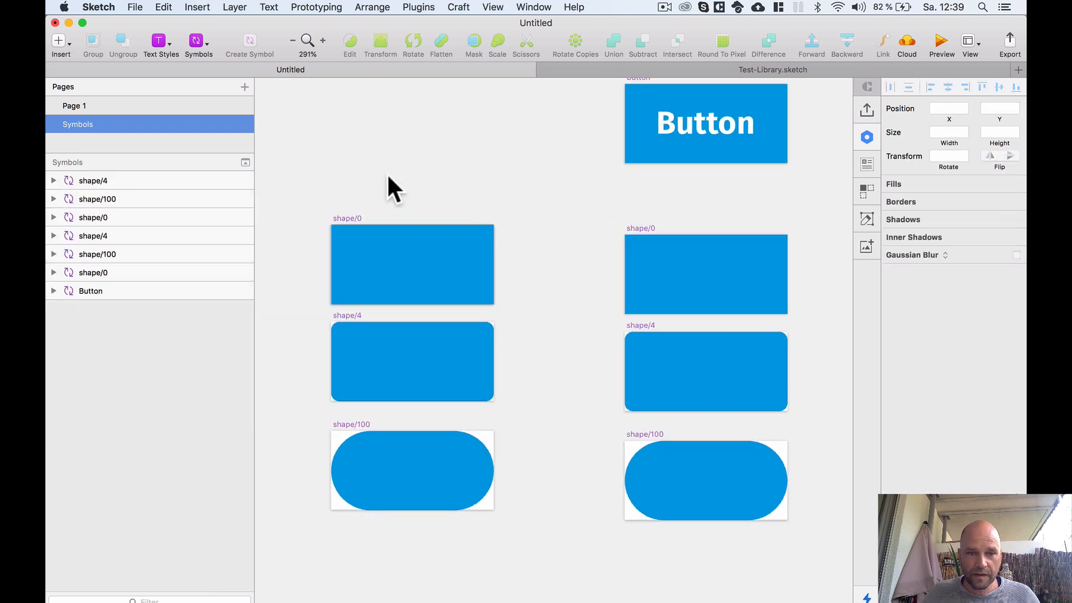
{"action": "scroll", "coordinate": [383, 191], "scroll_direction": "down", "scroll_amount": 2}
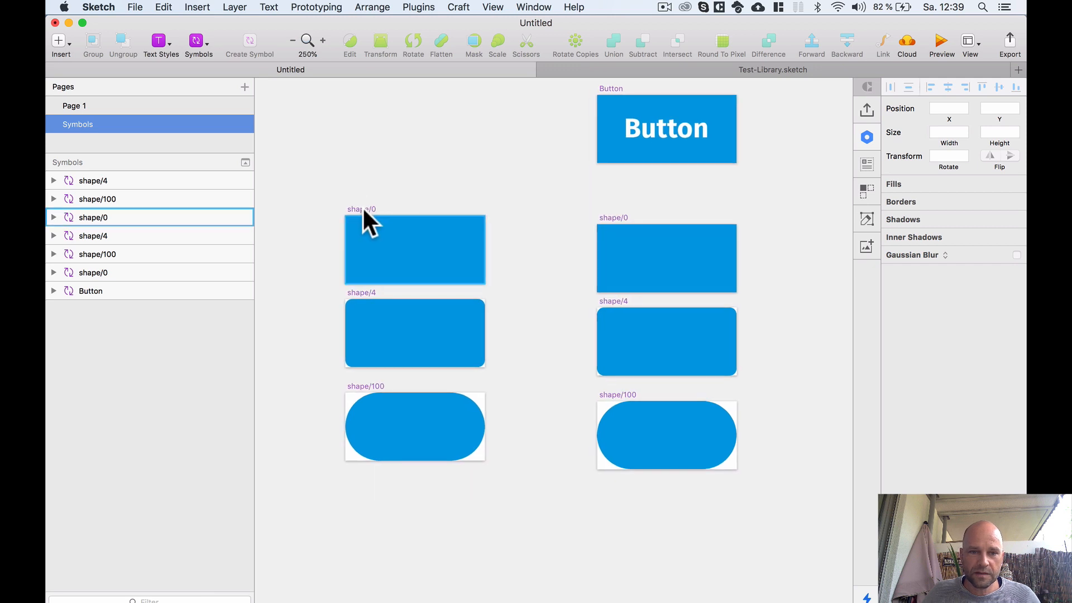
{"action": "left_click", "coordinate": [358, 208]}
{"action": "left_click", "coordinate": [367, 292], "text": "shift"}
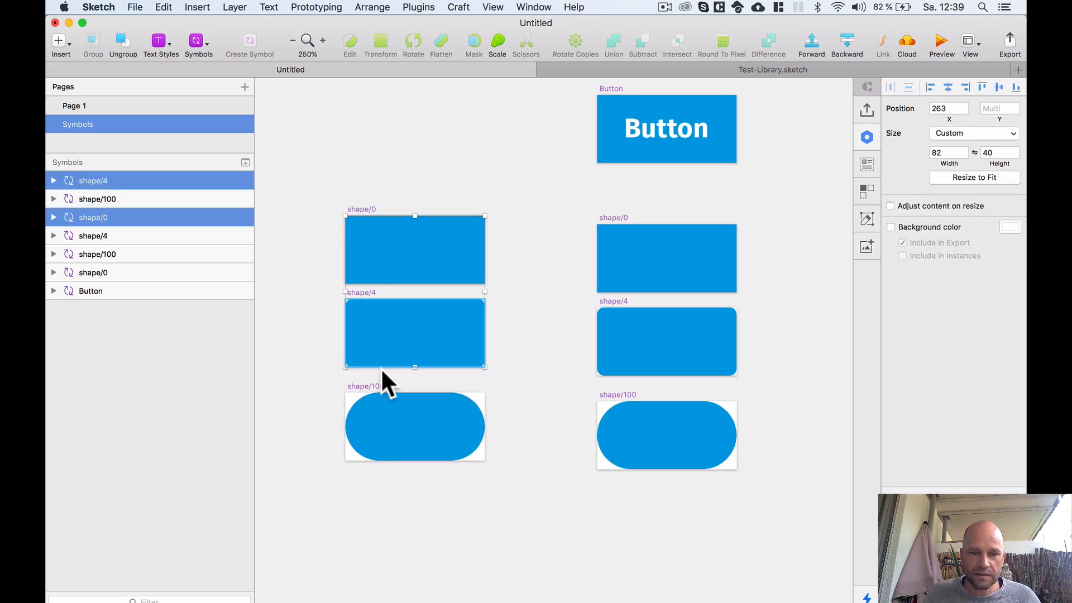
{"action": "left_click", "coordinate": [366, 385], "text": "shift"}
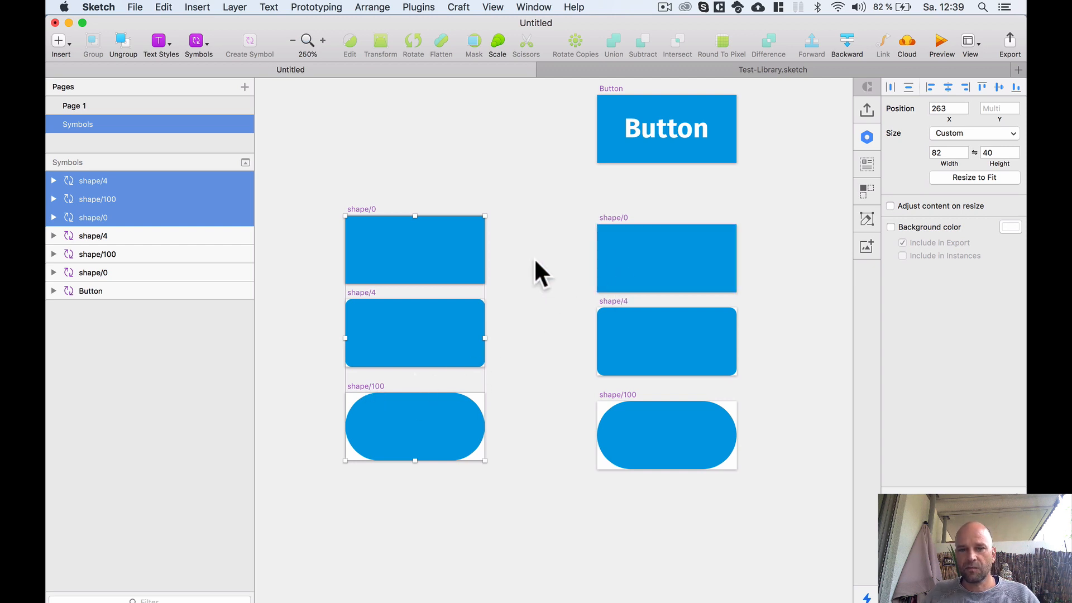
{"action": "left_click_drag", "start_coordinate": [360, 208], "coordinate": [371, 216]}
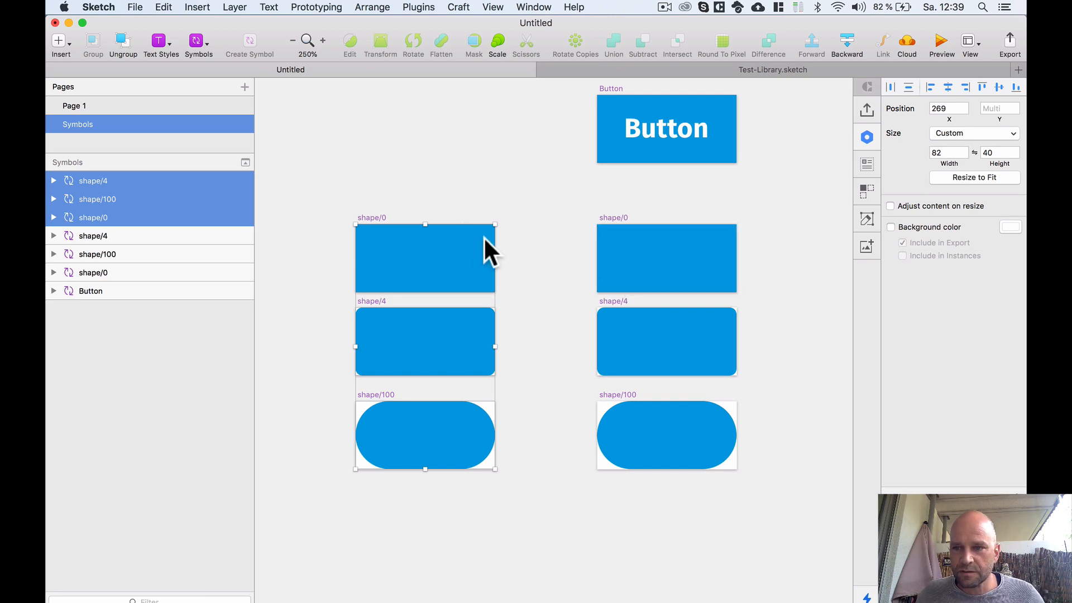
- Set the three copied shape masters to a width of 60 with content adjusting on resize
{"action": "left_click", "coordinate": [946, 153]}
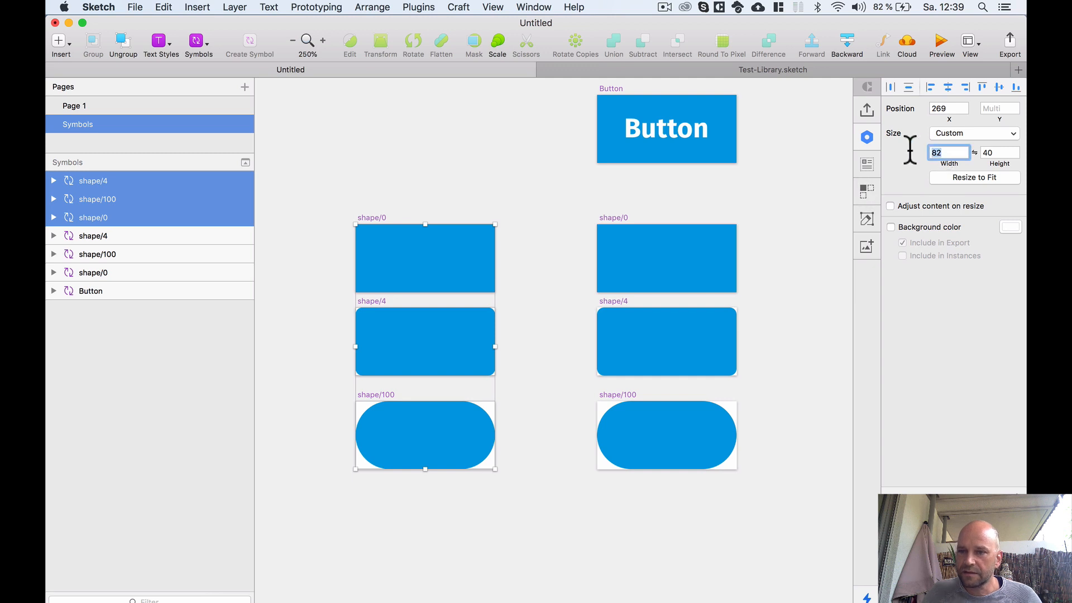
{"action": "type", "text": "60"}
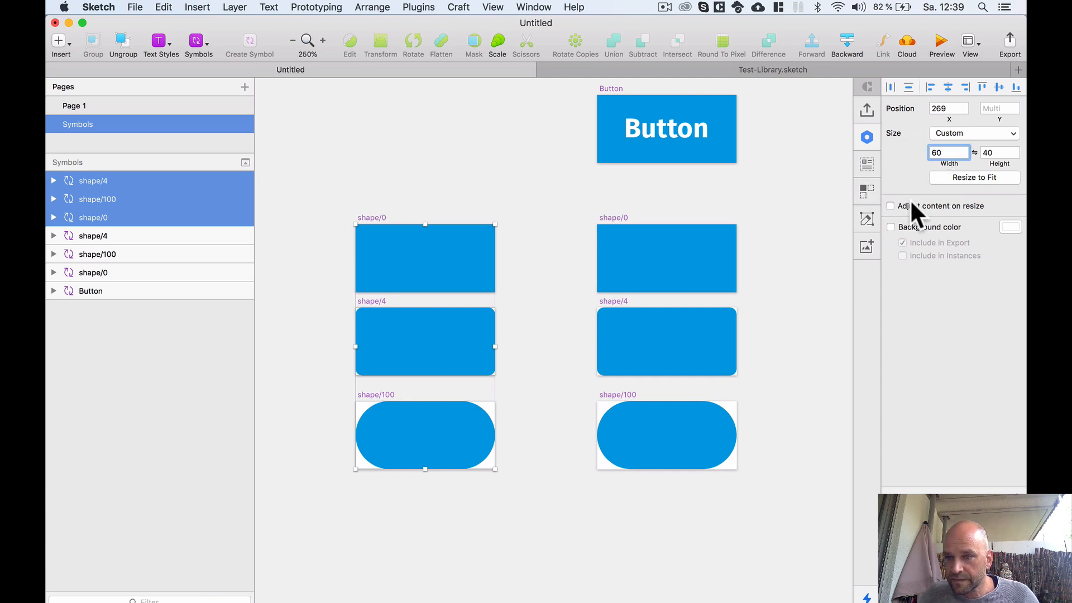
{"action": "left_click", "coordinate": [890, 205]}
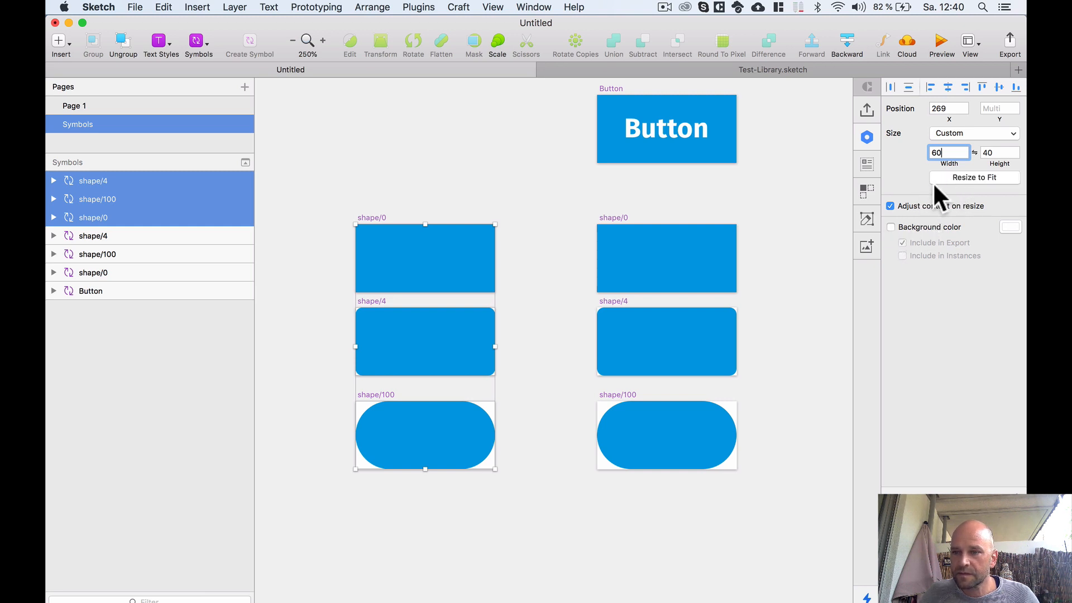
{"action": "left_click", "coordinate": [950, 177]}
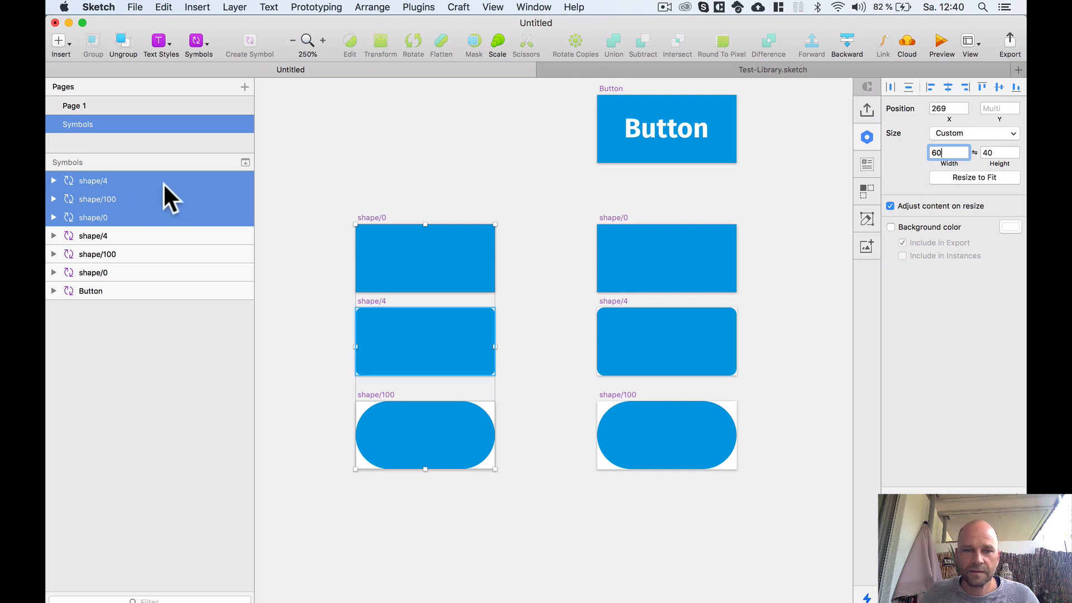
{"action": "left_click", "coordinate": [369, 179]}
{"action": "scroll", "coordinate": [397, 196], "scroll_direction": "down", "scroll_amount": 2}
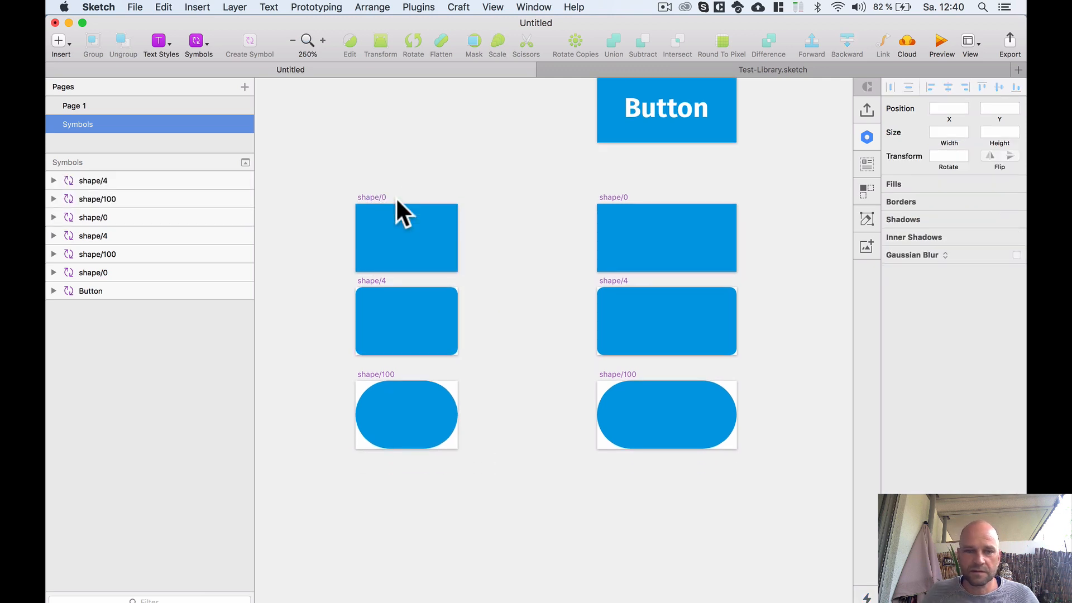
{"action": "scroll", "coordinate": [397, 201], "scroll_direction": "up", "scroll_amount": 2}
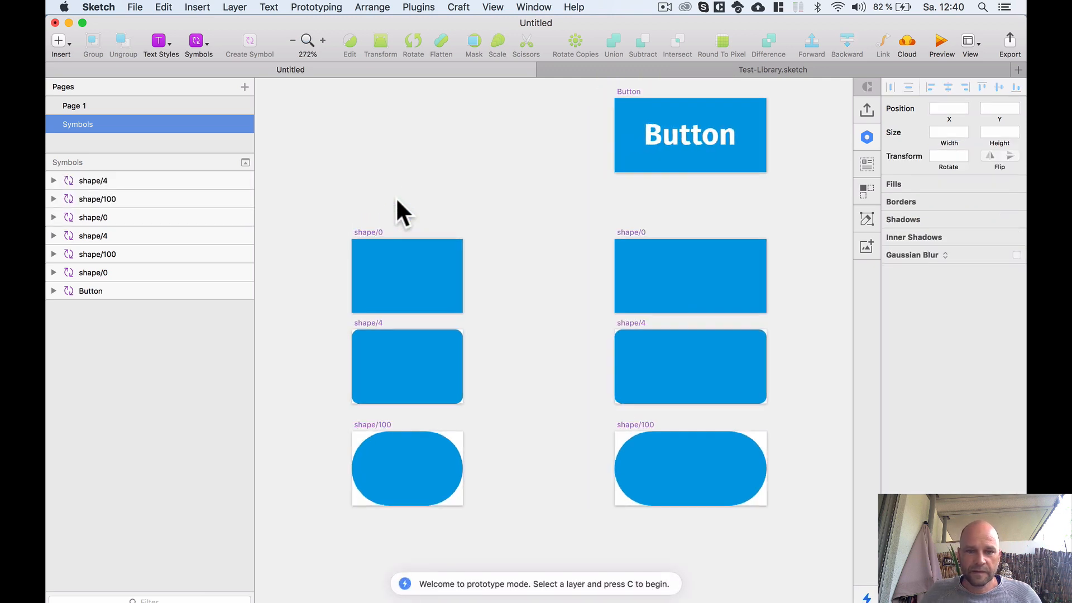
{"action": "scroll", "coordinate": [397, 197], "scroll_direction": "up", "scroll_amount": 3}
- Rename the three copied 60-wide shape masters with Rename It, replacing "shape" with "Border" in the selected layers' names
{"action": "left_click", "coordinate": [417, 255]}
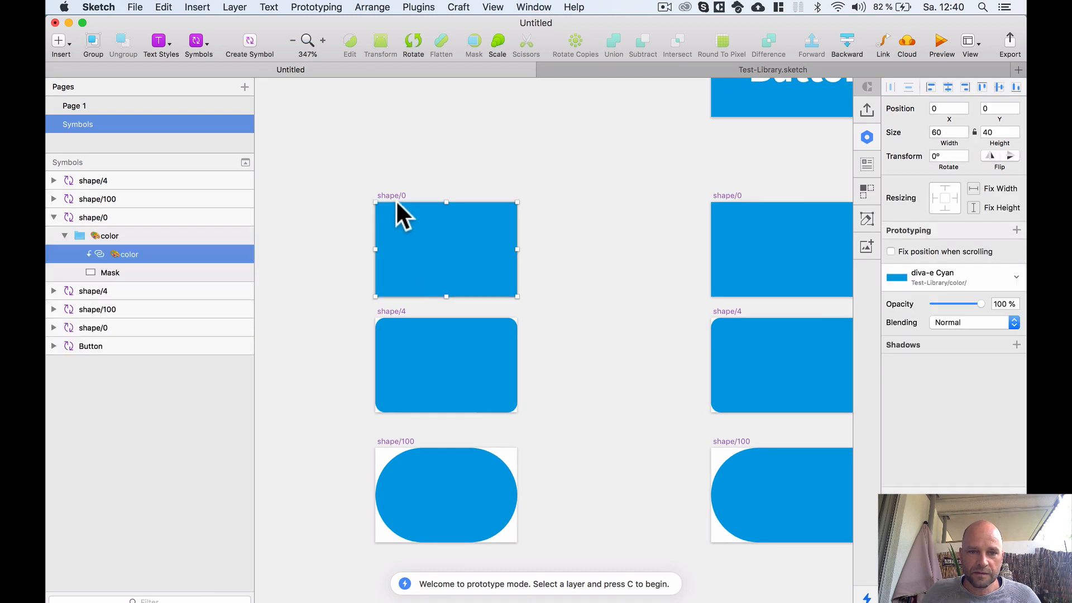
{"action": "left_click", "coordinate": [380, 196]}
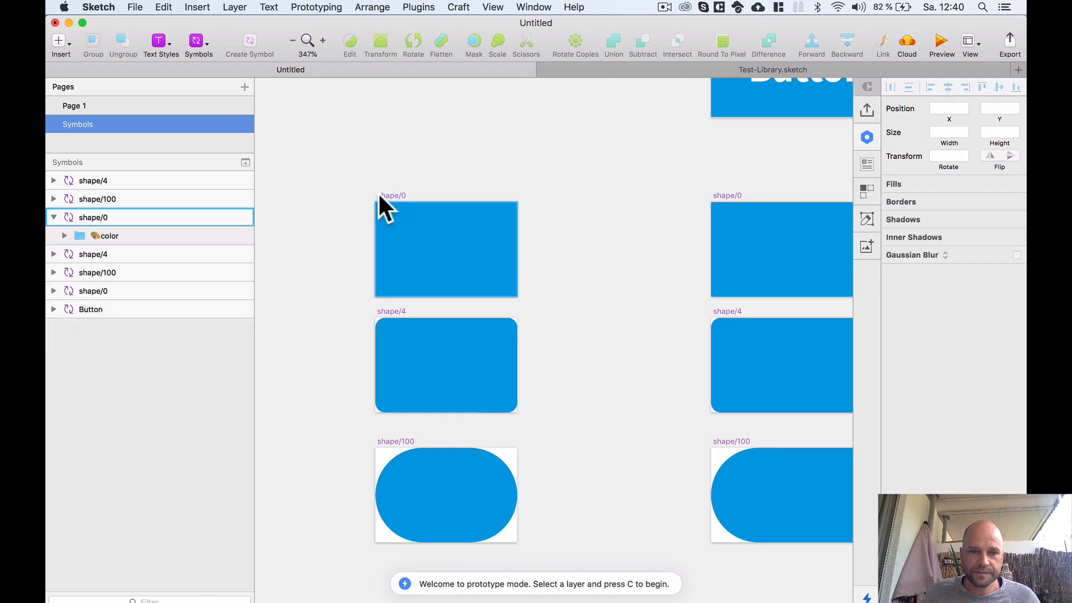
{"action": "left_click", "coordinate": [399, 309], "text": "shift"}
{"action": "left_click", "coordinate": [394, 440], "text": "shift"}
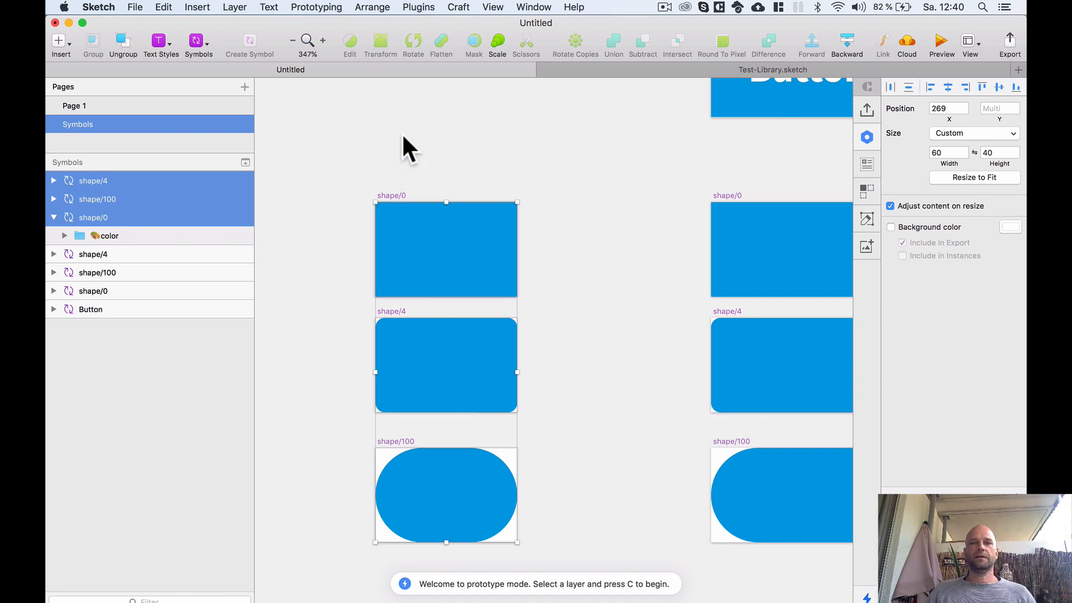
{"action": "left_click", "coordinate": [420, 7]}
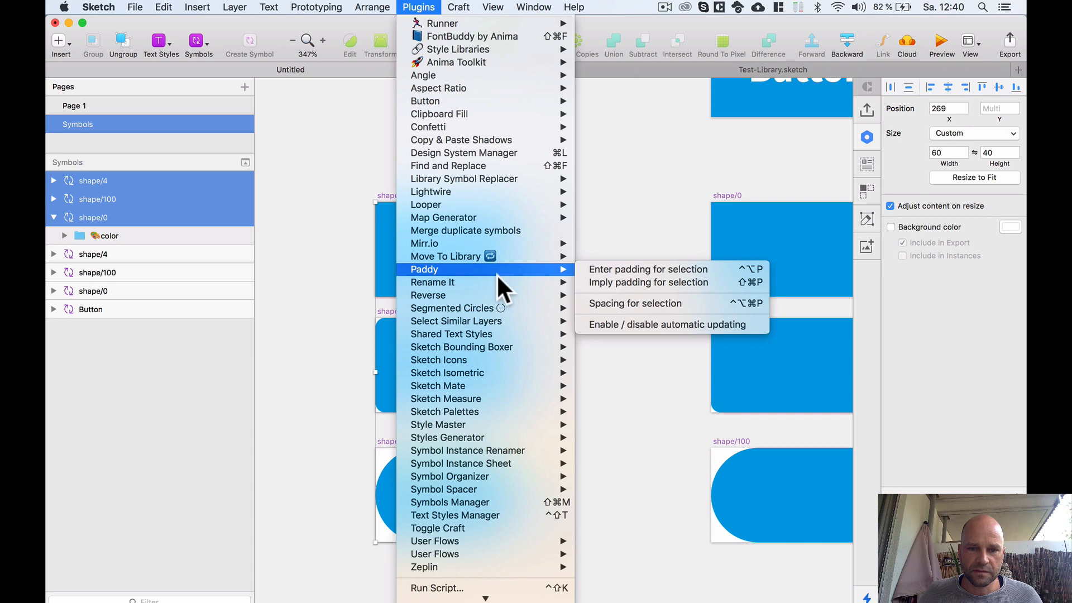
{"action": "mouse_move", "coordinate": [497, 282]}
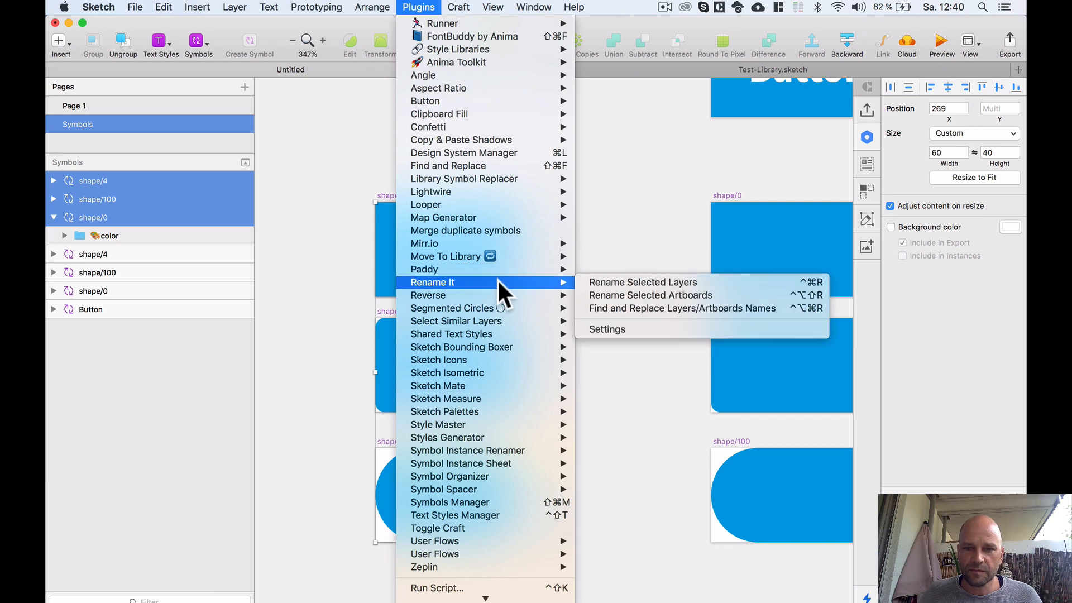
{"action": "left_click", "coordinate": [659, 309]}
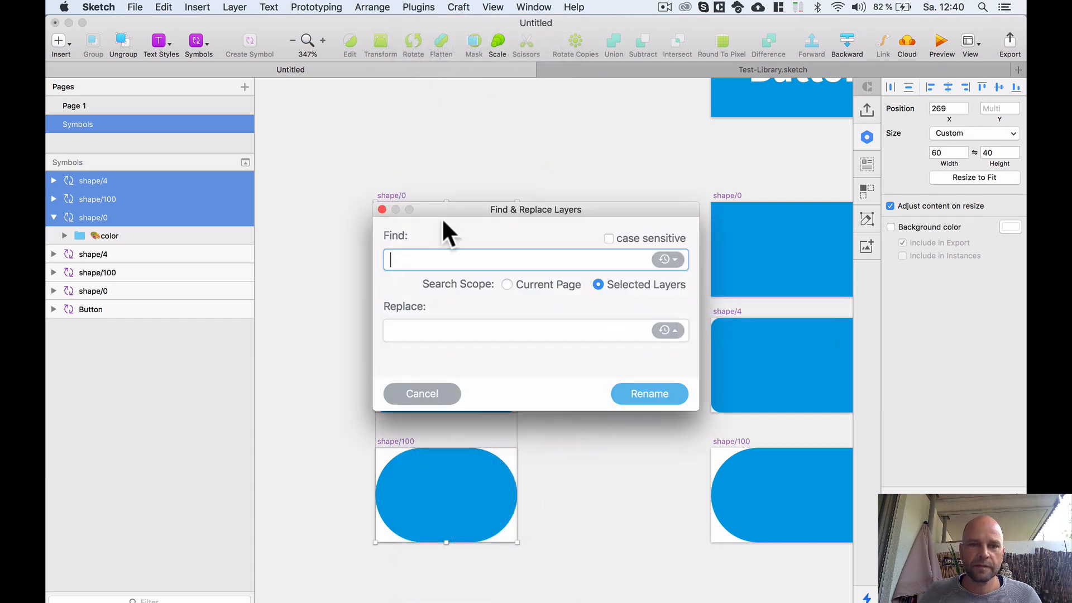
{"action": "left_click_drag", "start_coordinate": [443, 220], "coordinate": [659, 243]}
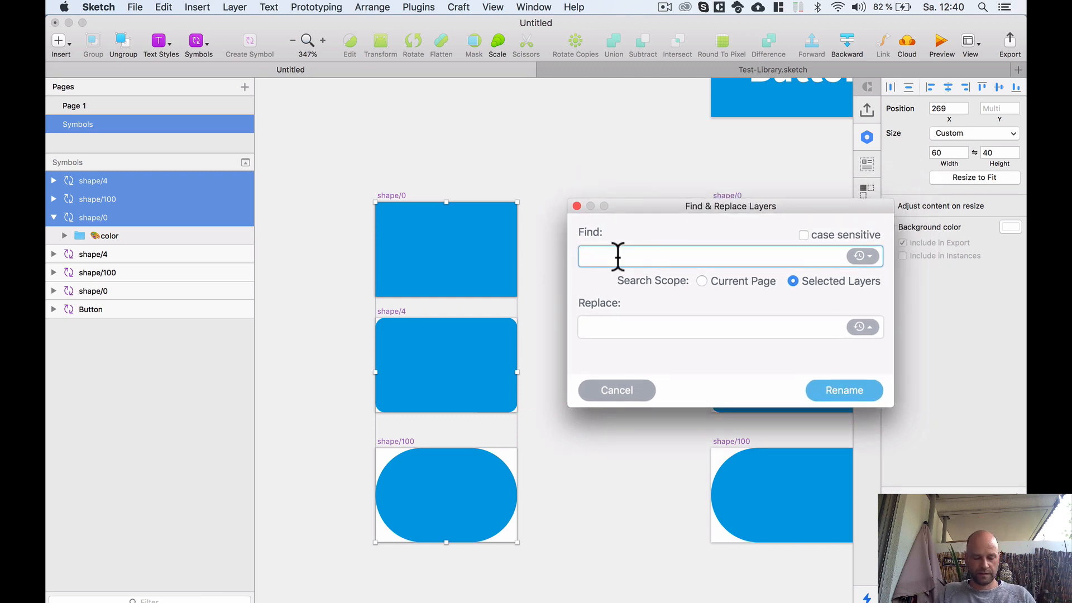
{"action": "type", "text": "shape"}
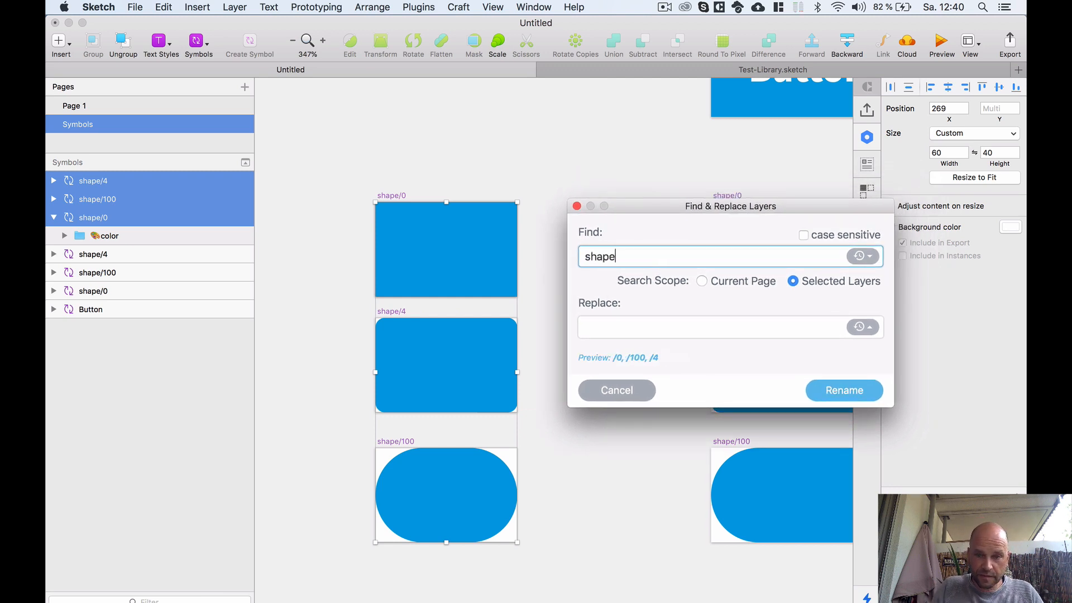
{"action": "left_click", "coordinate": [602, 330]}
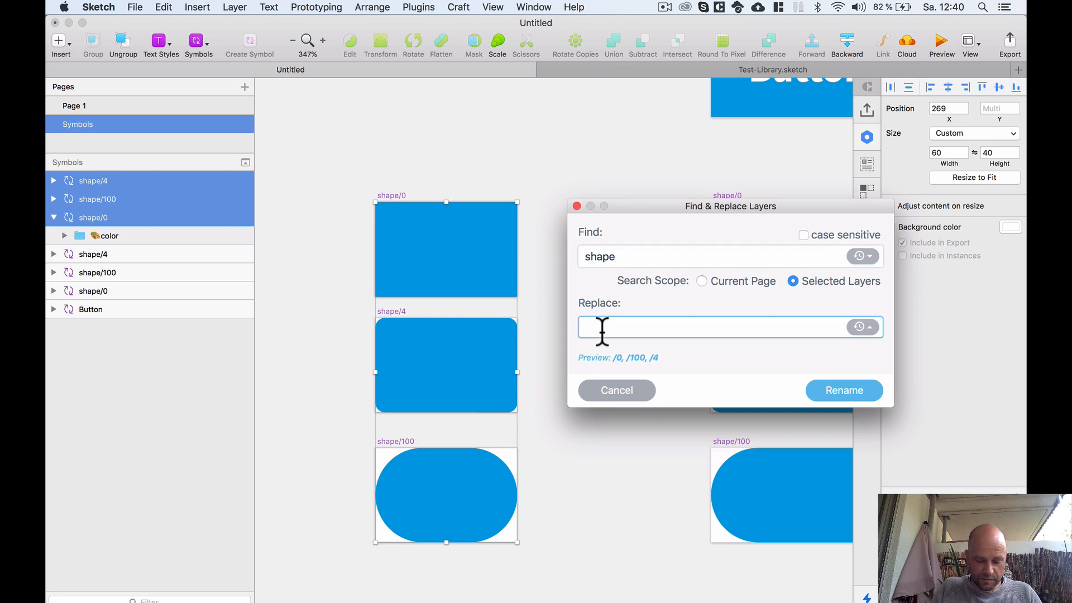
{"action": "type", "text": "Border"}
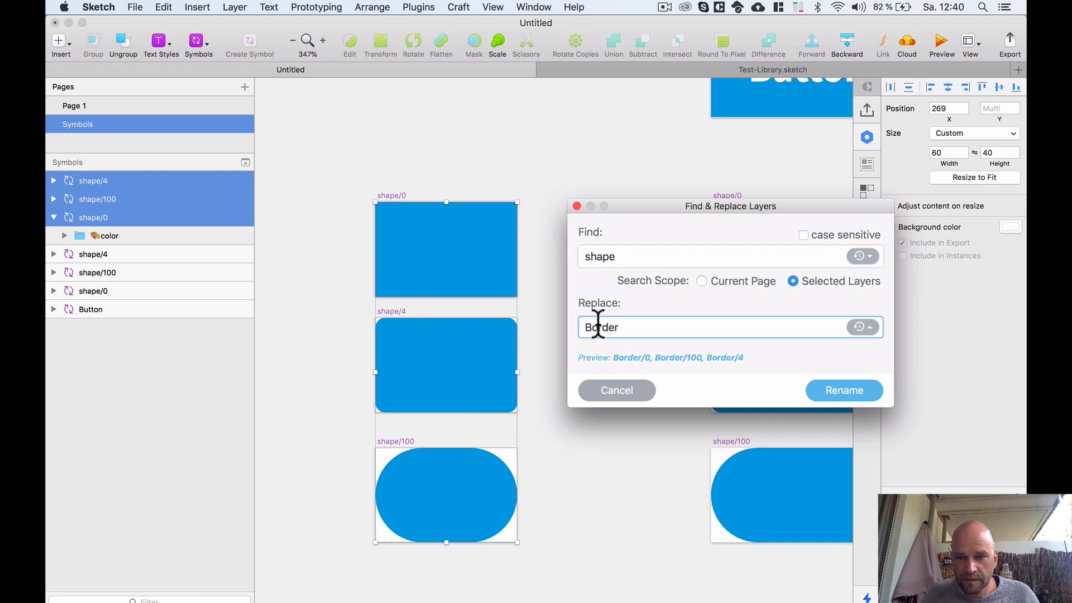
{"action": "left_click", "coordinate": [834, 385]}
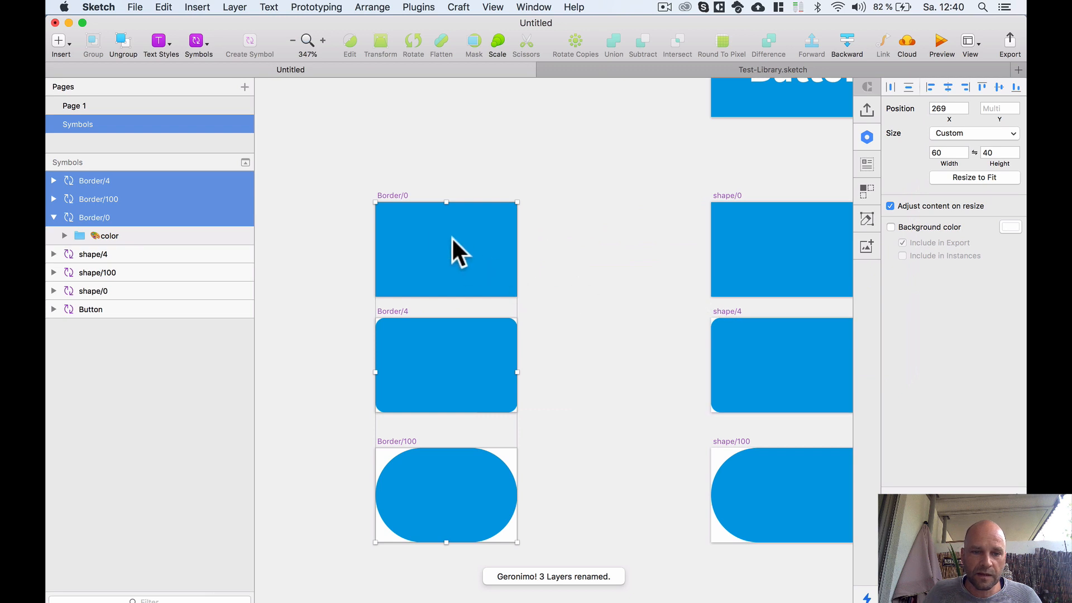
- Delete the color symbol instance from the color group of Border/0, Border/4 and Border/100, keeping their Mask shapes
{"action": "scroll", "coordinate": [451, 235], "scroll_direction": "down", "scroll_amount": 3}
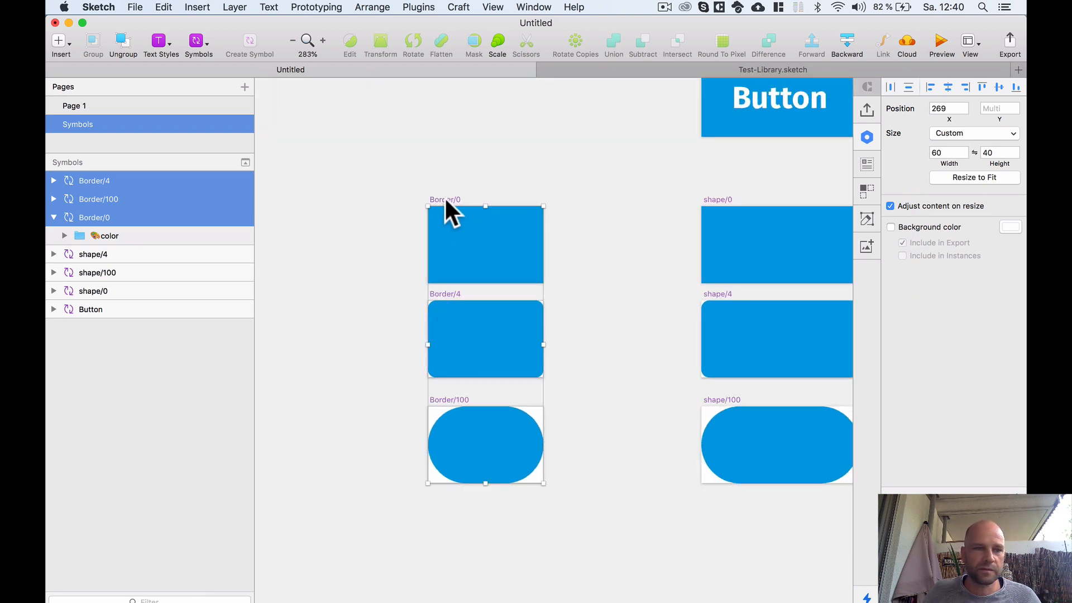
{"action": "scroll", "coordinate": [457, 303], "scroll_direction": "up", "scroll_amount": 3}
{"action": "left_click", "coordinate": [599, 246]}
{"action": "double_click", "coordinate": [433, 232]}
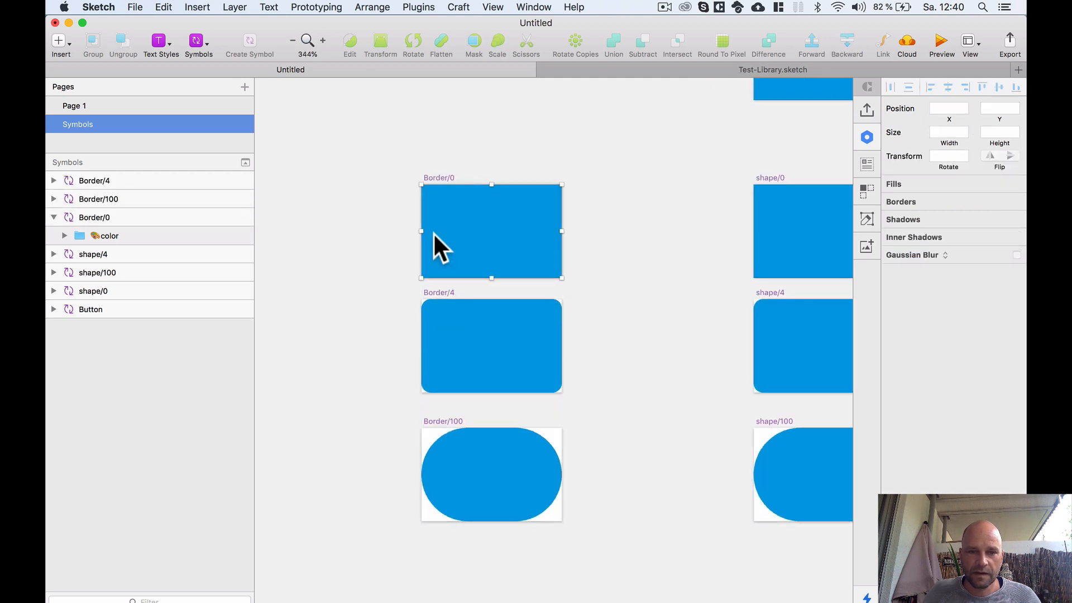
{"action": "left_click", "coordinate": [478, 381], "text": "shift+super"}
{"action": "left_click", "coordinate": [467, 447], "text": "shift+super"}
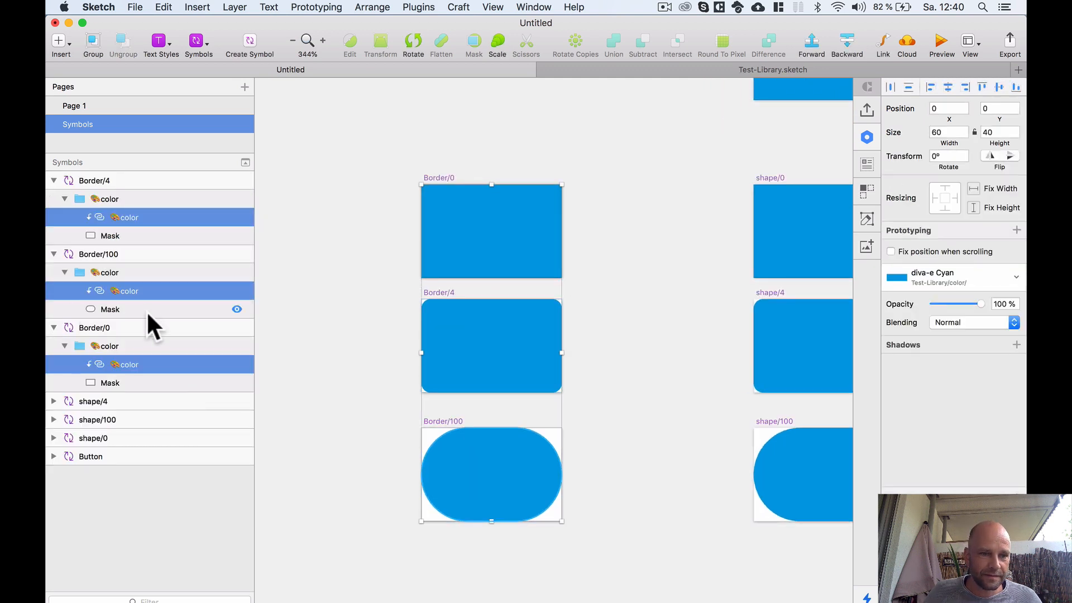
{"action": "key", "text": "BackSpace"}
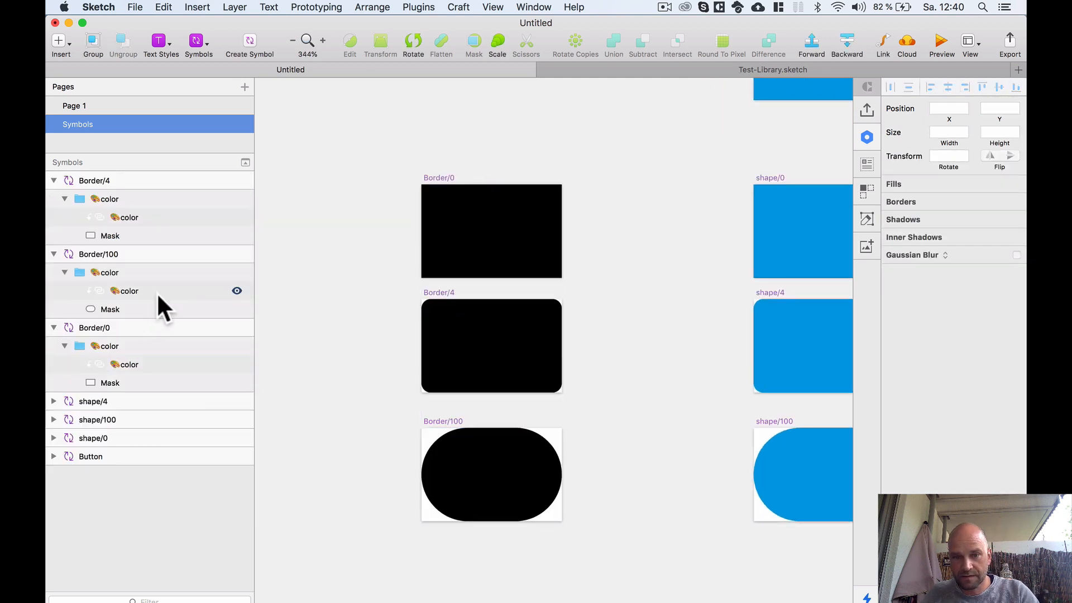
- Turn off the fill of the three Border masters' Mask shapes and enable their inside border with thickness 1
{"action": "left_click", "coordinate": [431, 185], "text": "super"}
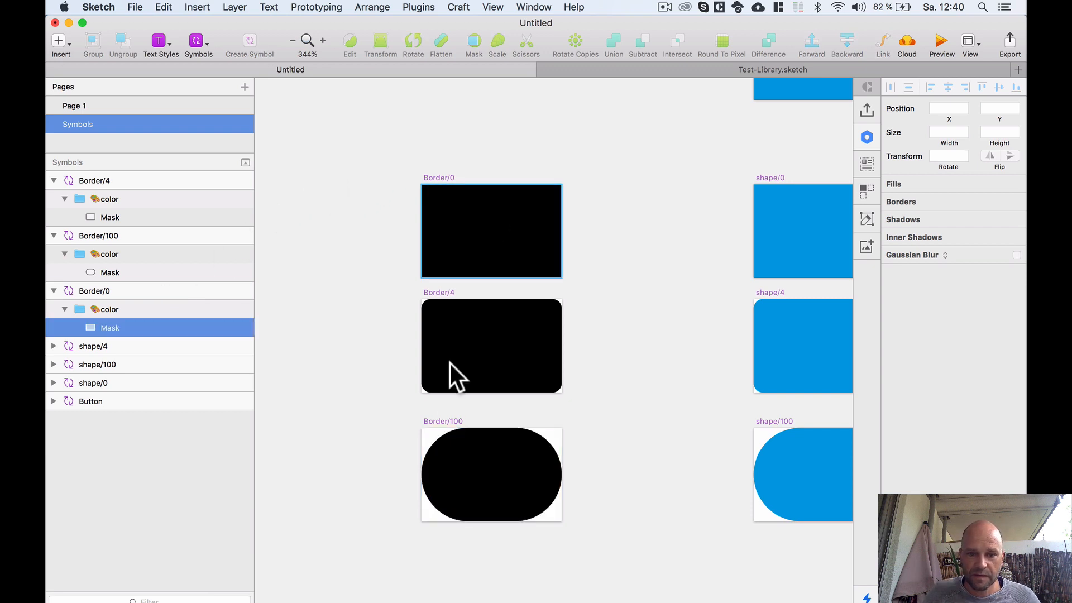
{"action": "left_click", "coordinate": [464, 363], "text": "shift+super"}
{"action": "left_click", "coordinate": [475, 462], "text": "shift+super"}
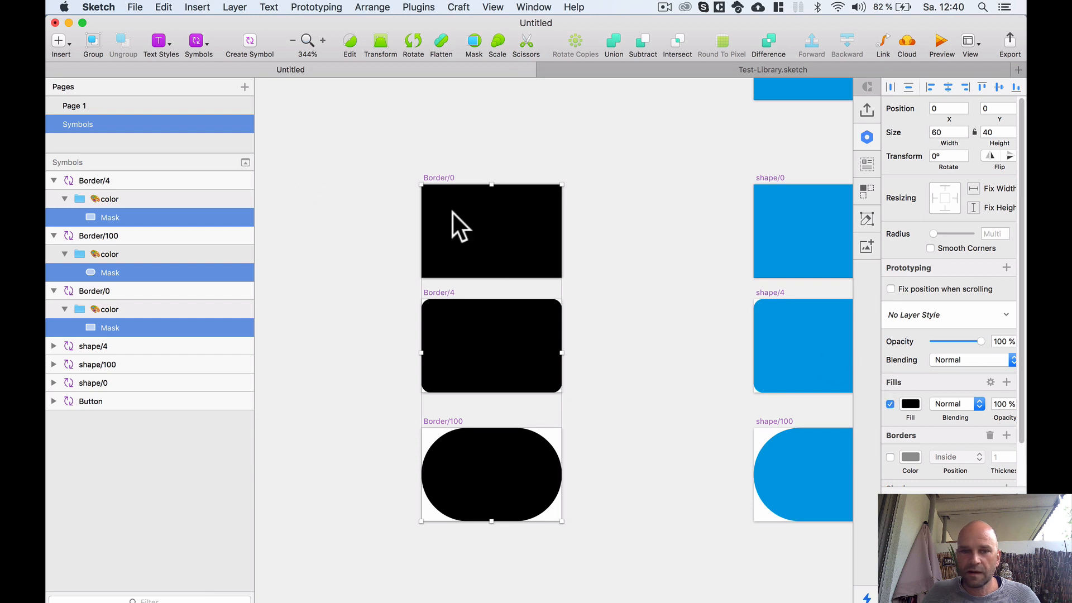
{"action": "scroll", "coordinate": [580, 229], "scroll_direction": "up", "scroll_amount": 1}
{"action": "left_click_drag", "start_coordinate": [586, 182], "coordinate": [552, 177]}
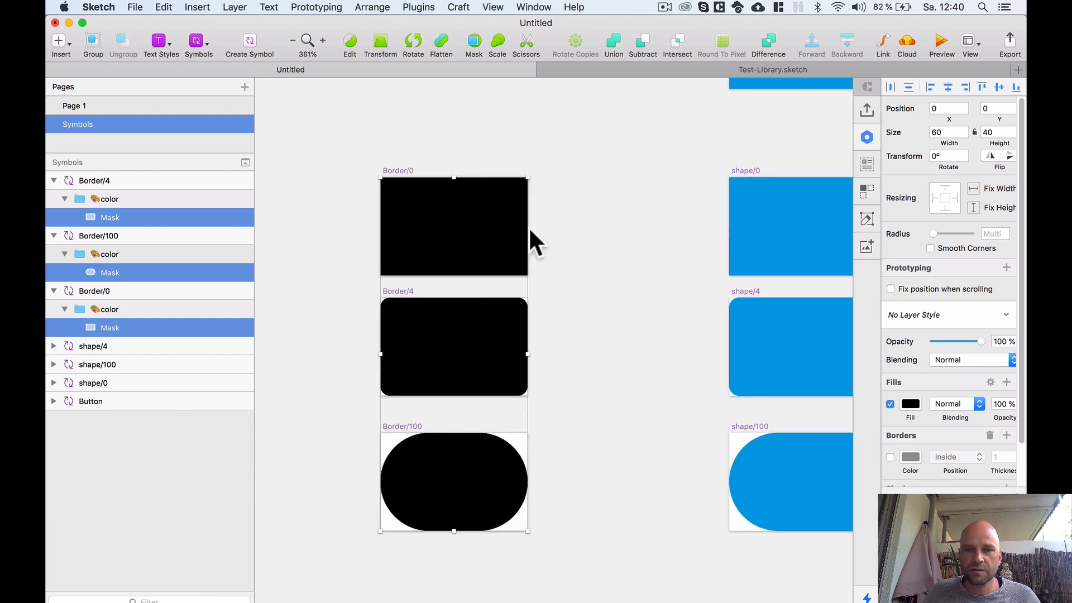
{"action": "scroll", "coordinate": [916, 350], "scroll_direction": "down", "scroll_amount": 2}
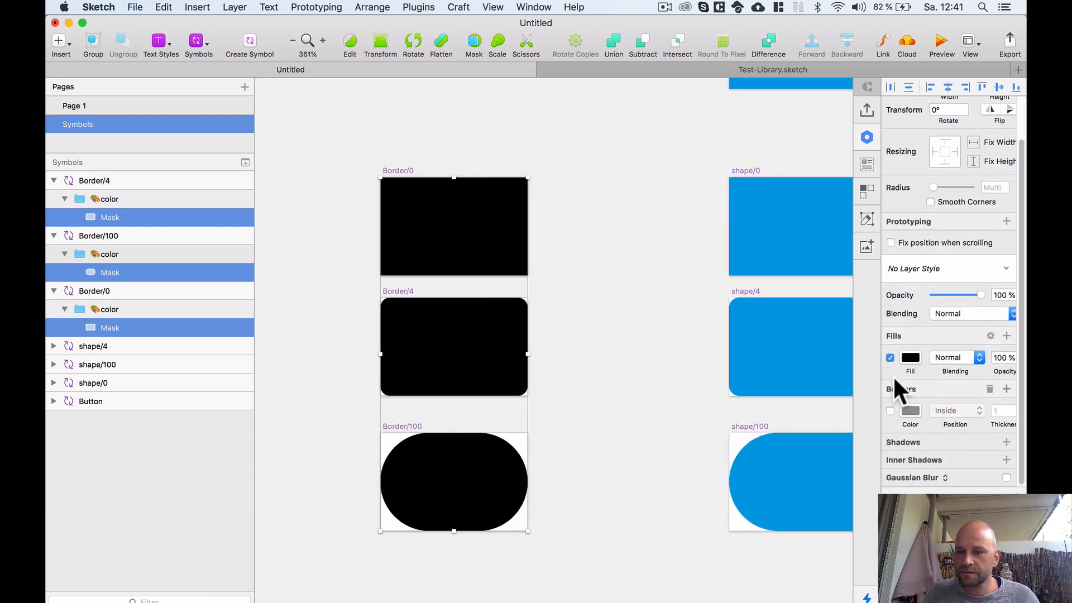
{"action": "left_click", "coordinate": [890, 357]}
{"action": "left_click", "coordinate": [890, 411]}
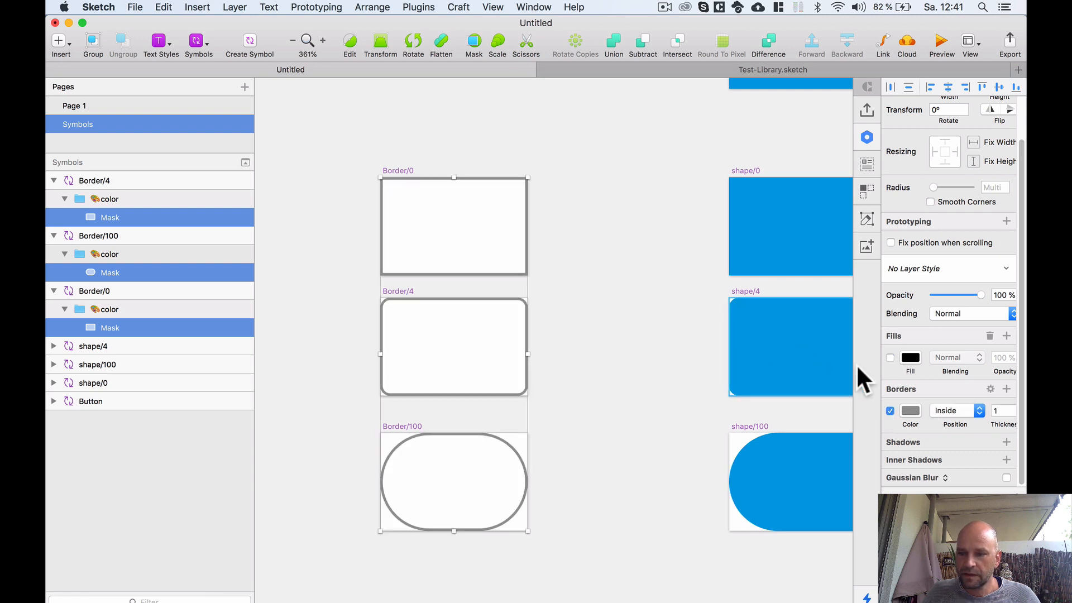
{"action": "scroll", "coordinate": [547, 210], "scroll_direction": "down", "scroll_amount": 2}
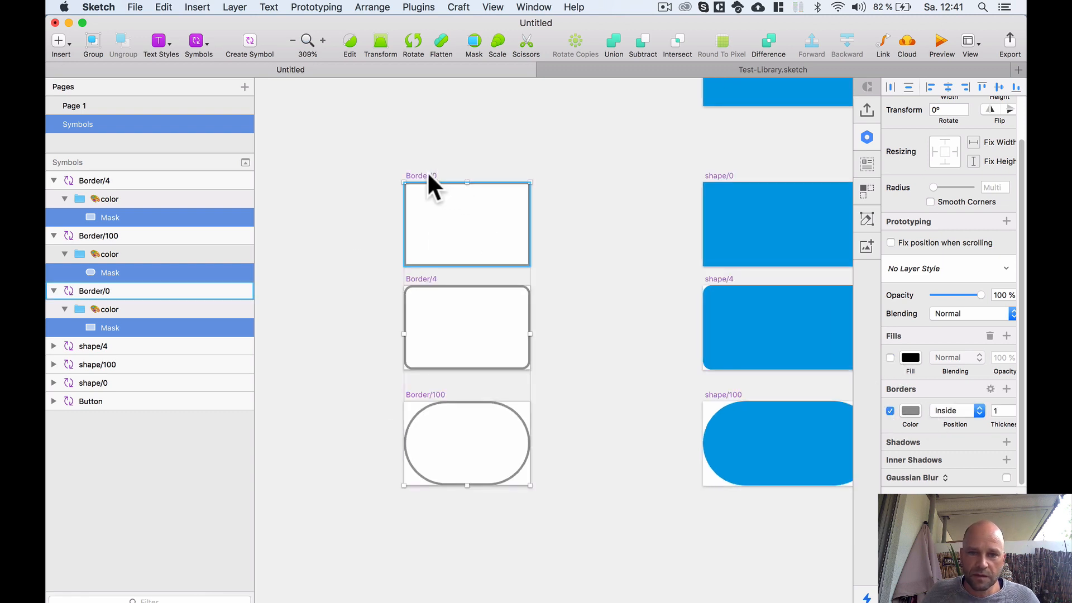
{"action": "left_click_drag", "start_coordinate": [429, 175], "coordinate": [470, 176]}
{"action": "key", "text": "super+z"}
{"action": "scroll", "coordinate": [524, 249], "scroll_direction": "up", "scroll_amount": 1}
{"action": "left_click_drag", "start_coordinate": [569, 274], "coordinate": [548, 269]}
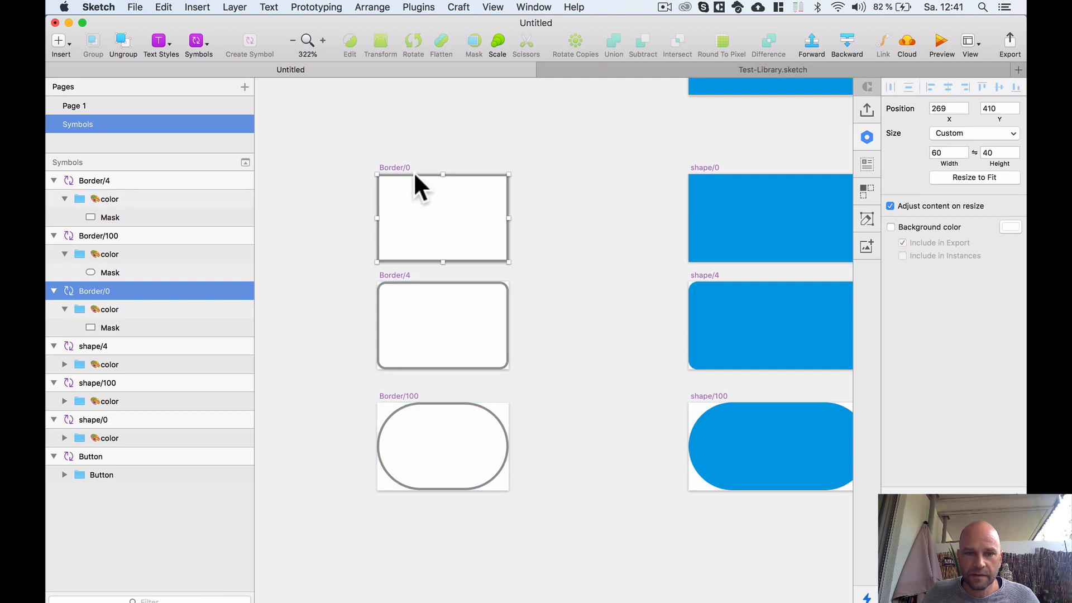
{"action": "left_click", "coordinate": [426, 289], "text": "shift"}
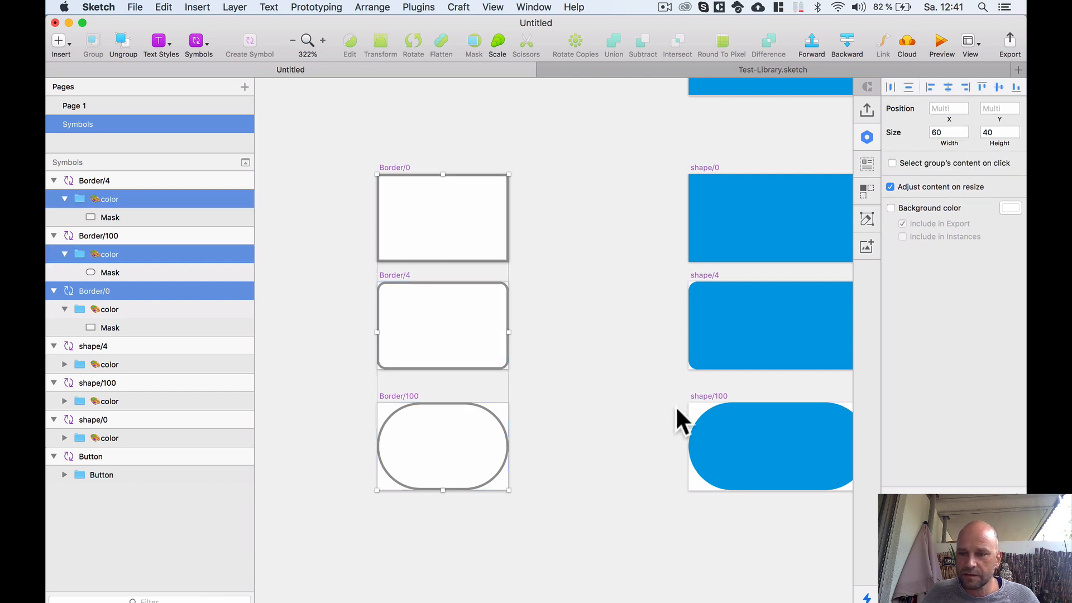
{"action": "left_click", "coordinate": [577, 146]}
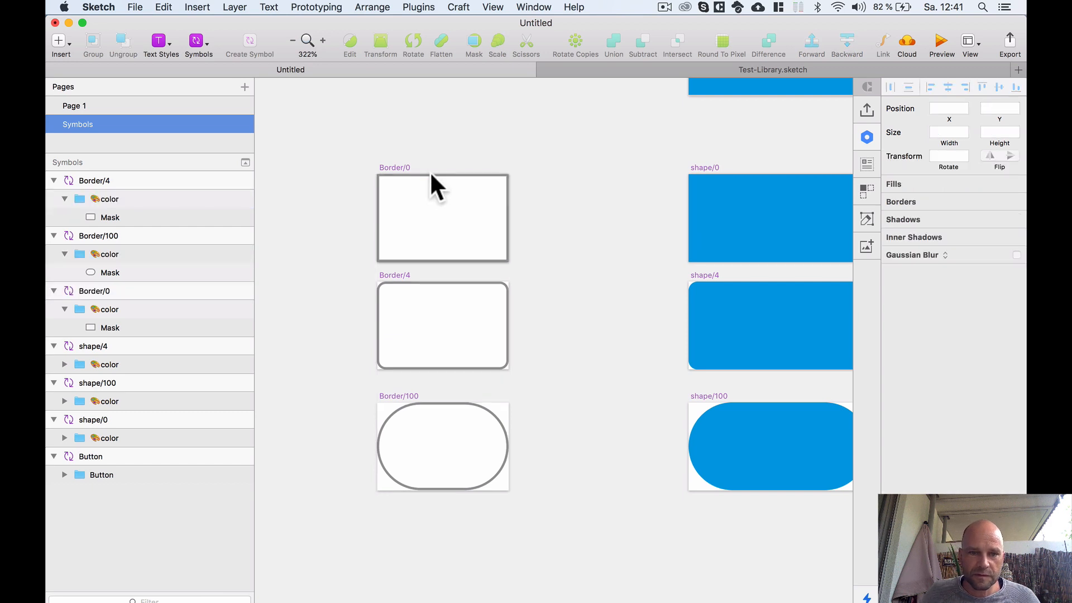
- Set the border color of the Mask shapes in Border/0, Border/4 and Border/100 to black (000000) with 10 alpha
{"action": "left_click", "coordinate": [429, 180]}
{"action": "left_click", "coordinate": [438, 283], "text": "shift"}
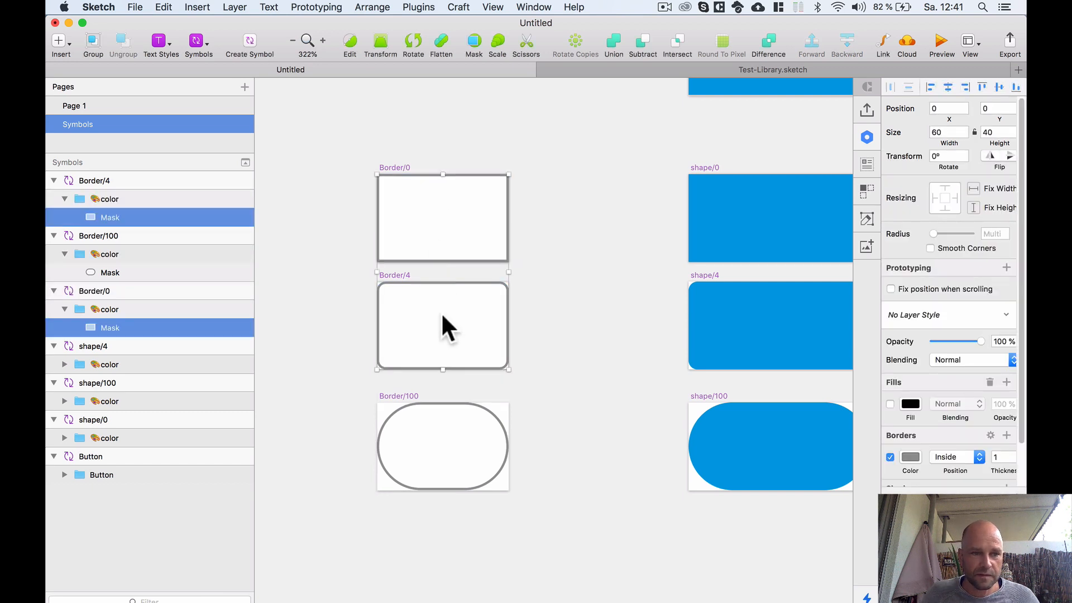
{"action": "left_click", "coordinate": [440, 402], "text": "shift"}
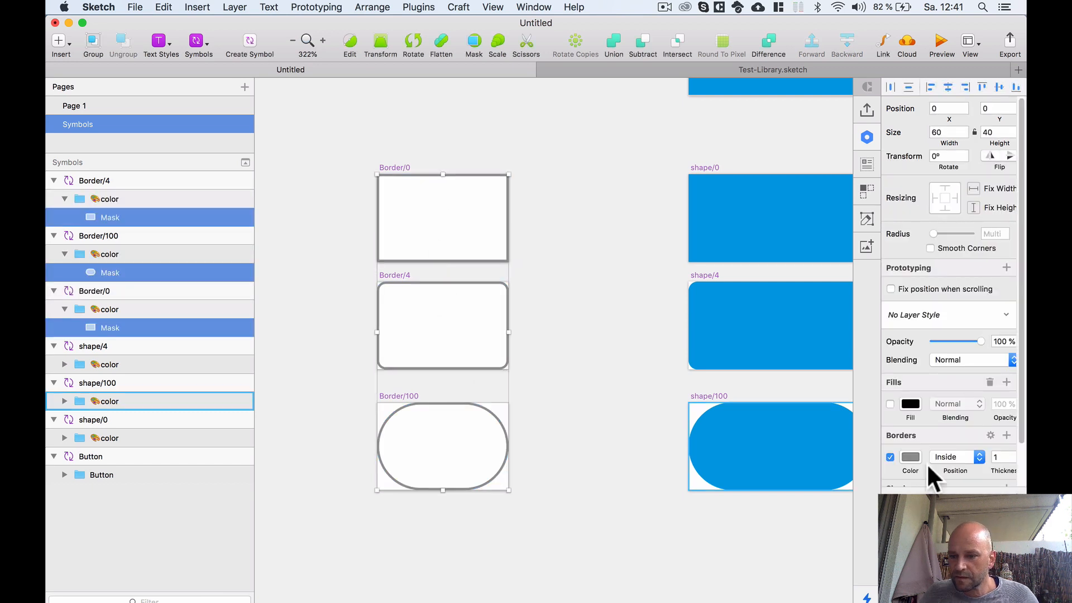
{"action": "scroll", "coordinate": [956, 450], "scroll_direction": "down", "scroll_amount": 1}
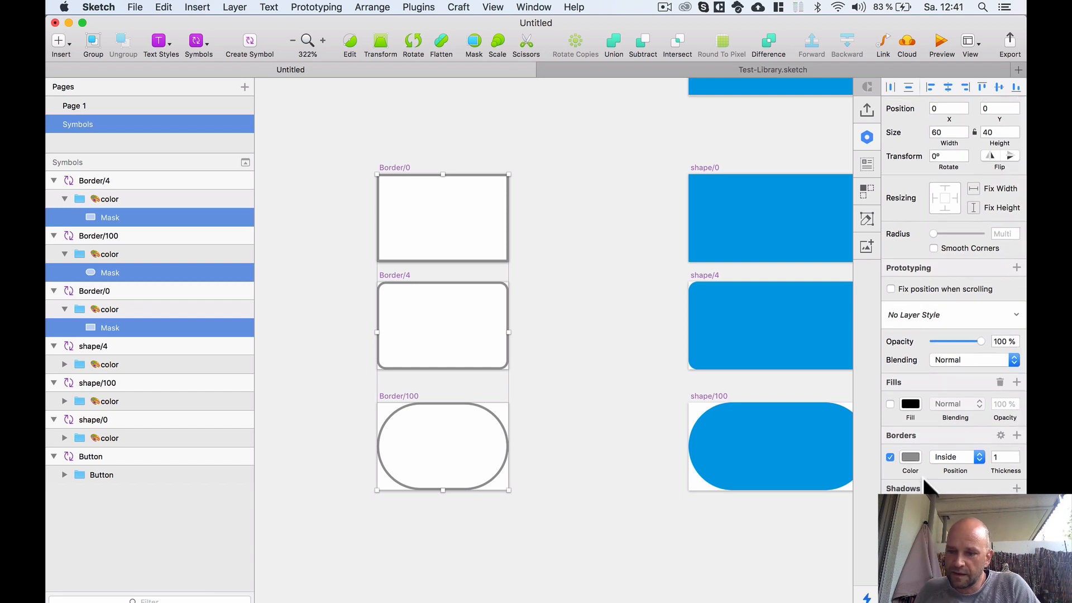
{"action": "left_click", "coordinate": [910, 456]}
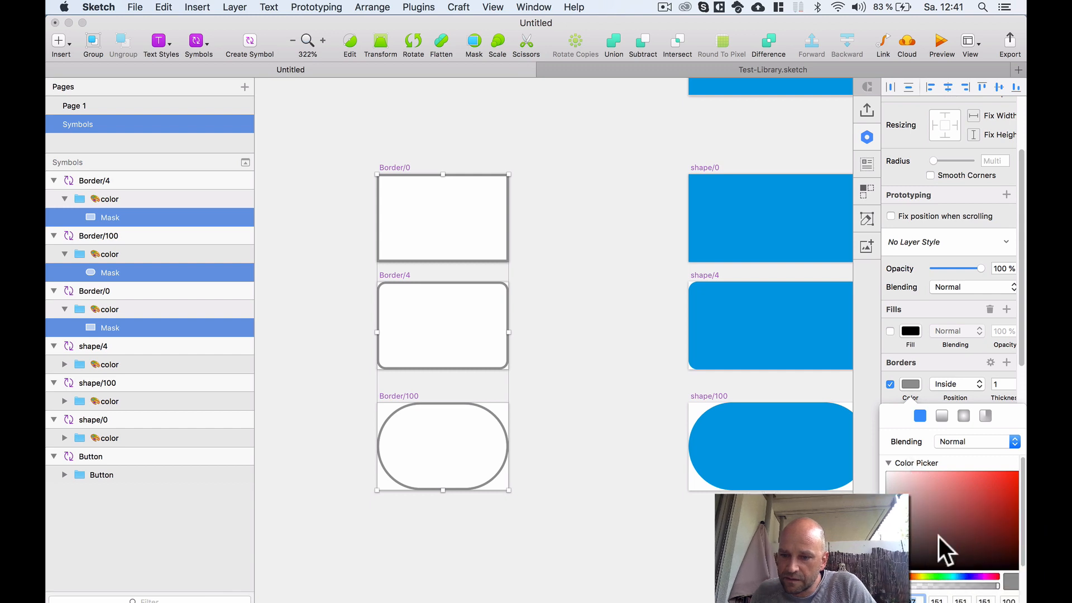
{"action": "left_click_drag", "start_coordinate": [939, 537], "coordinate": [886, 575]}
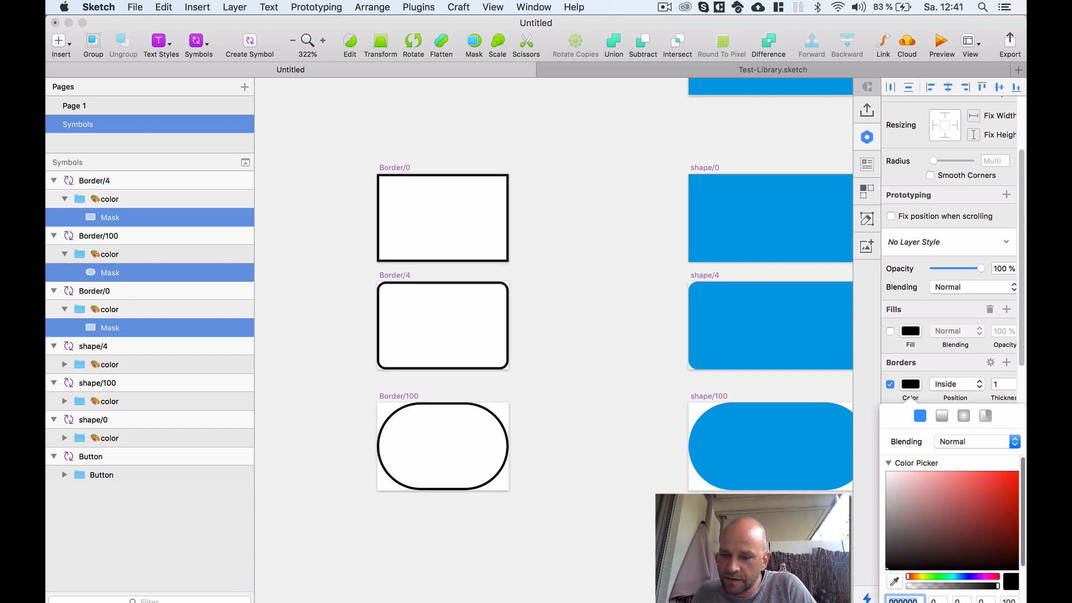
{"action": "scroll", "coordinate": [1000, 575], "scroll_direction": "down", "scroll_amount": 5}
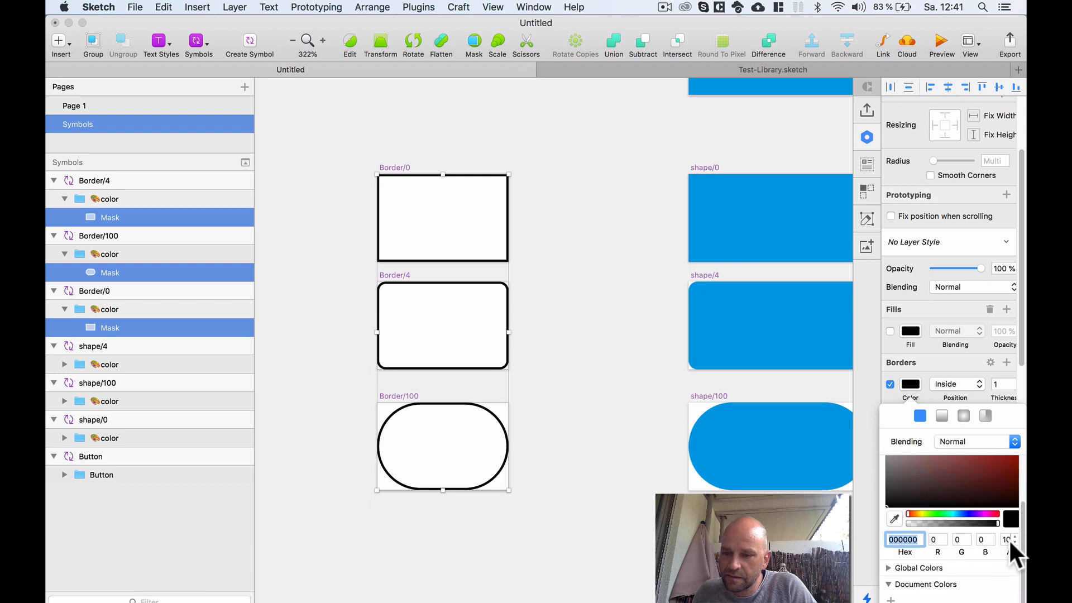
{"action": "left_click", "coordinate": [1008, 540]}
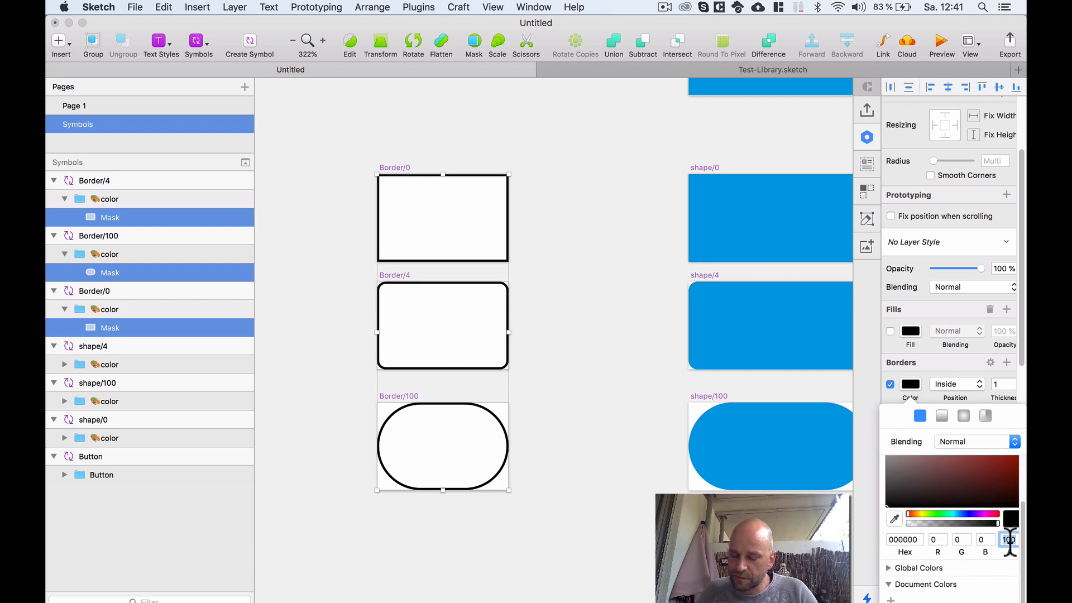
{"action": "type", "text": "10"}
{"action": "key", "text": "Return"}
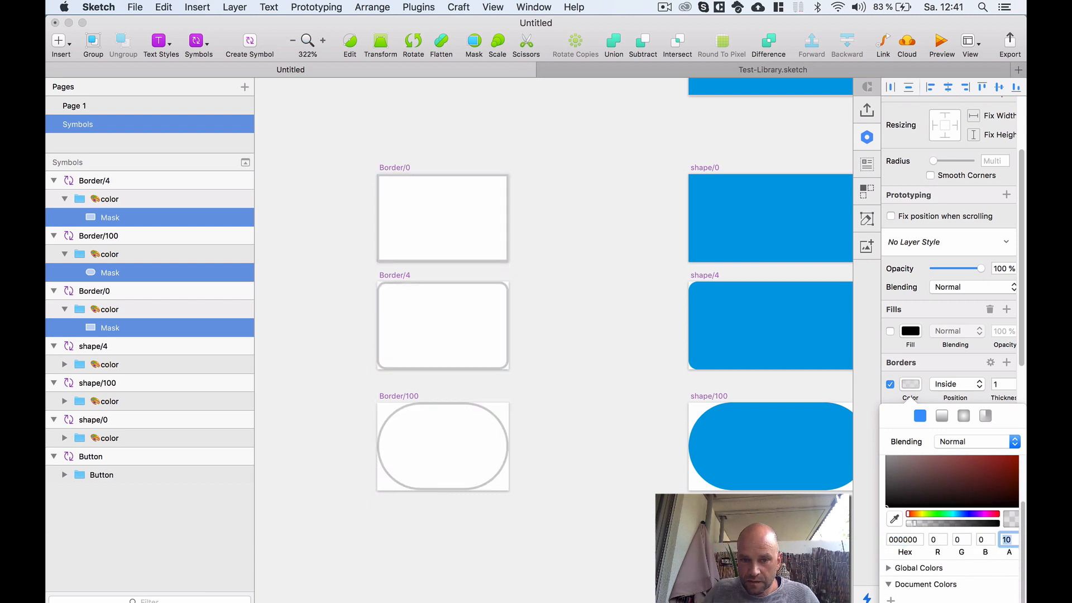
{"action": "left_click", "coordinate": [540, 143]}
{"action": "scroll", "coordinate": [541, 143], "scroll_direction": "down", "scroll_amount": 2}
{"action": "scroll", "coordinate": [540, 143], "scroll_direction": "down", "scroll_amount": 3}
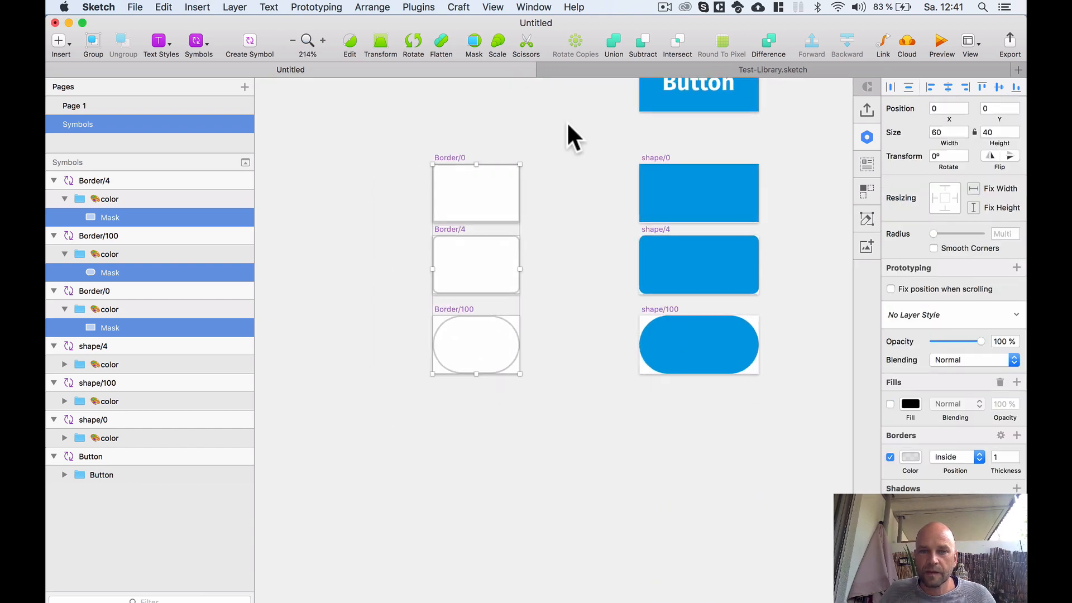
{"action": "left_click_drag", "start_coordinate": [566, 134], "coordinate": [471, 254]}
{"action": "scroll", "coordinate": [507, 232], "scroll_direction": "up", "scroll_amount": 2}
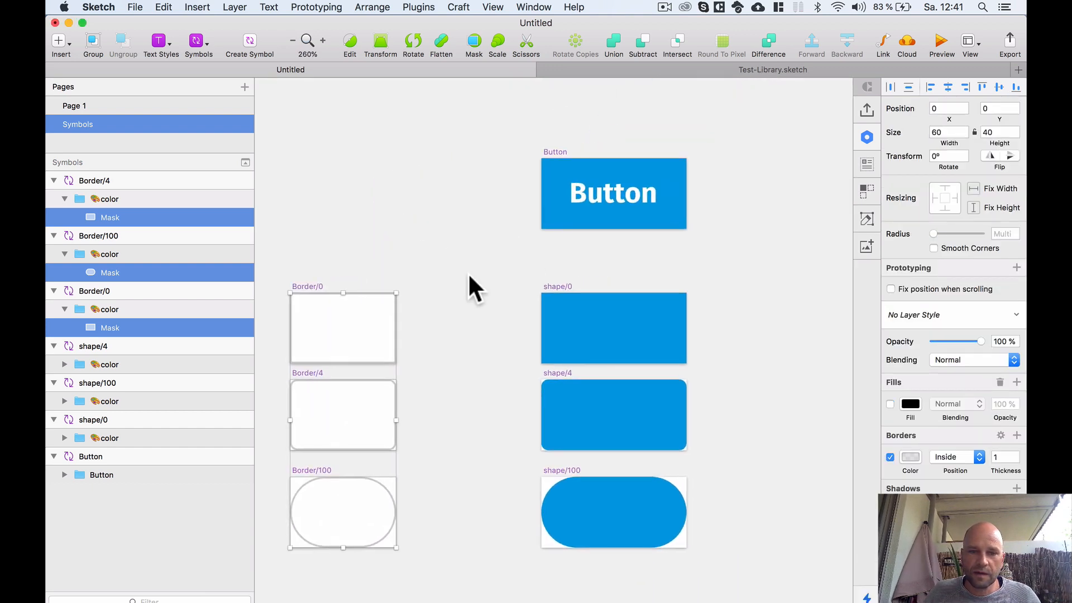
{"action": "left_click", "coordinate": [313, 286]}
{"action": "scroll", "coordinate": [589, 161], "scroll_direction": "up", "scroll_amount": 3}
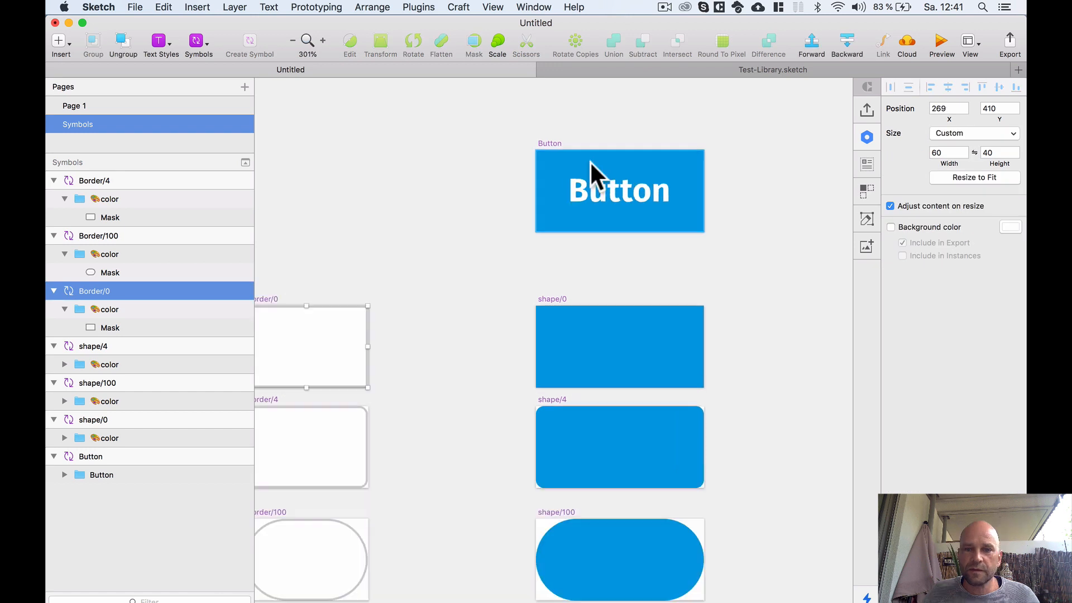
{"action": "left_click_drag", "start_coordinate": [553, 125], "coordinate": [504, 119]}
{"action": "scroll", "coordinate": [503, 119], "scroll_direction": "up", "scroll_amount": 1}
{"action": "scroll", "coordinate": [504, 119], "scroll_direction": "down", "scroll_amount": 3}
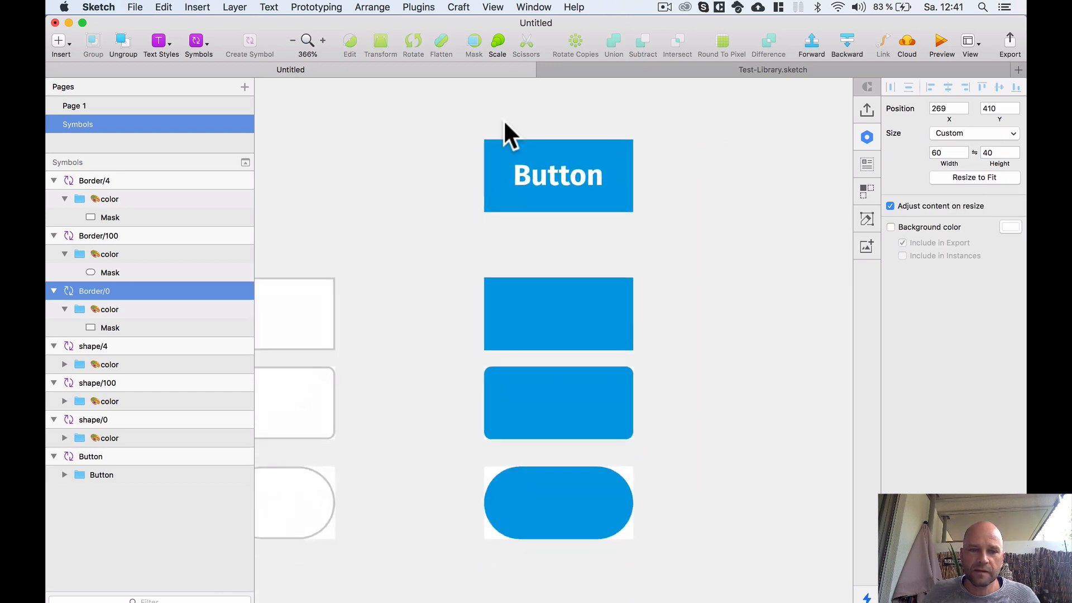
{"action": "left_click_drag", "start_coordinate": [320, 268], "coordinate": [488, 263]}
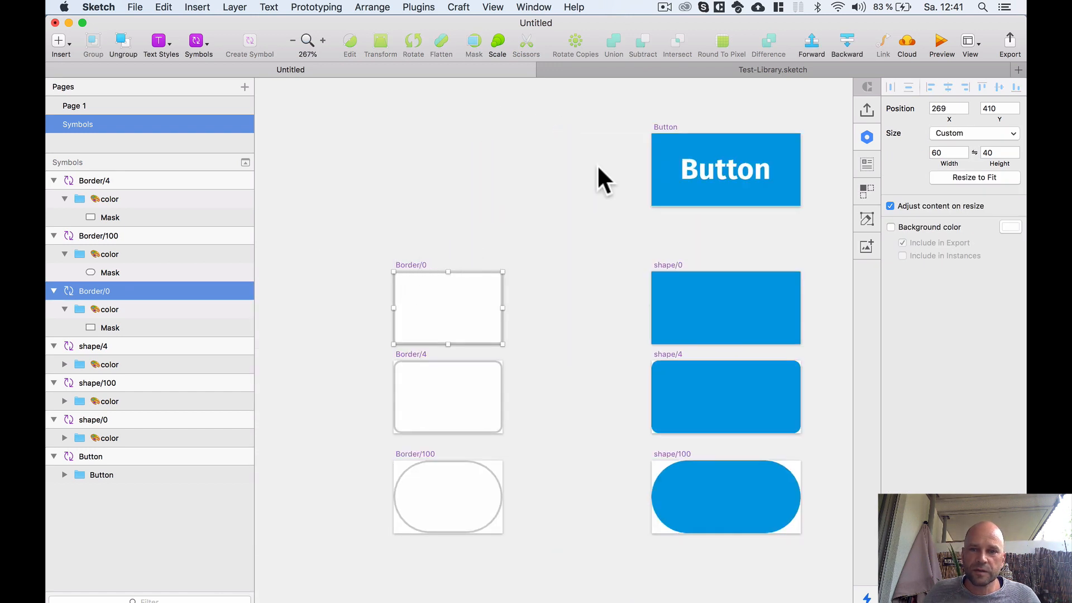
{"action": "left_click_drag", "start_coordinate": [539, 234], "coordinate": [452, 267]}
{"action": "scroll", "coordinate": [588, 177], "scroll_direction": "up", "scroll_amount": 2}
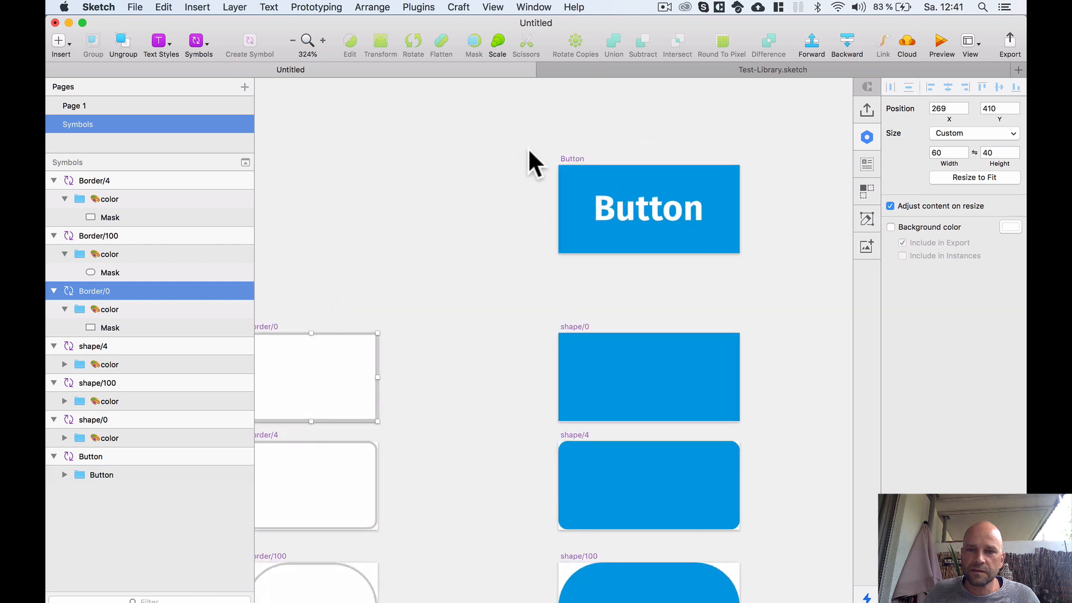
- Insert an instance of the document's Border/0 symbol into the Button master, at its upper-left corner
{"action": "scroll", "coordinate": [588, 156], "scroll_direction": "up", "scroll_amount": 2}
{"action": "left_click_drag", "start_coordinate": [589, 156], "coordinate": [476, 155]}
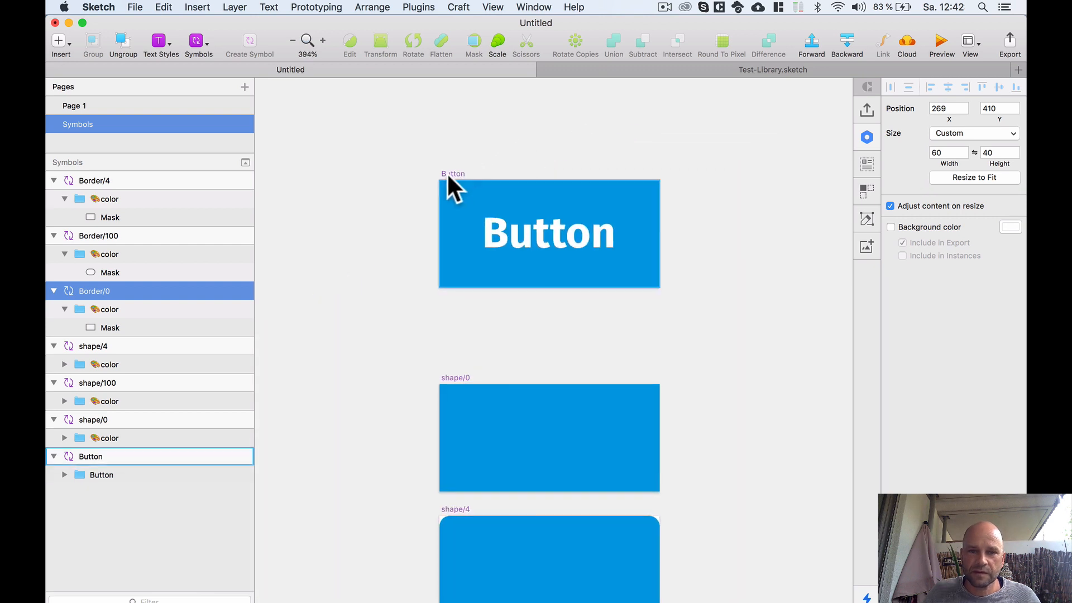
{"action": "left_click", "coordinate": [446, 173]}
{"action": "left_click", "coordinate": [191, 41]}
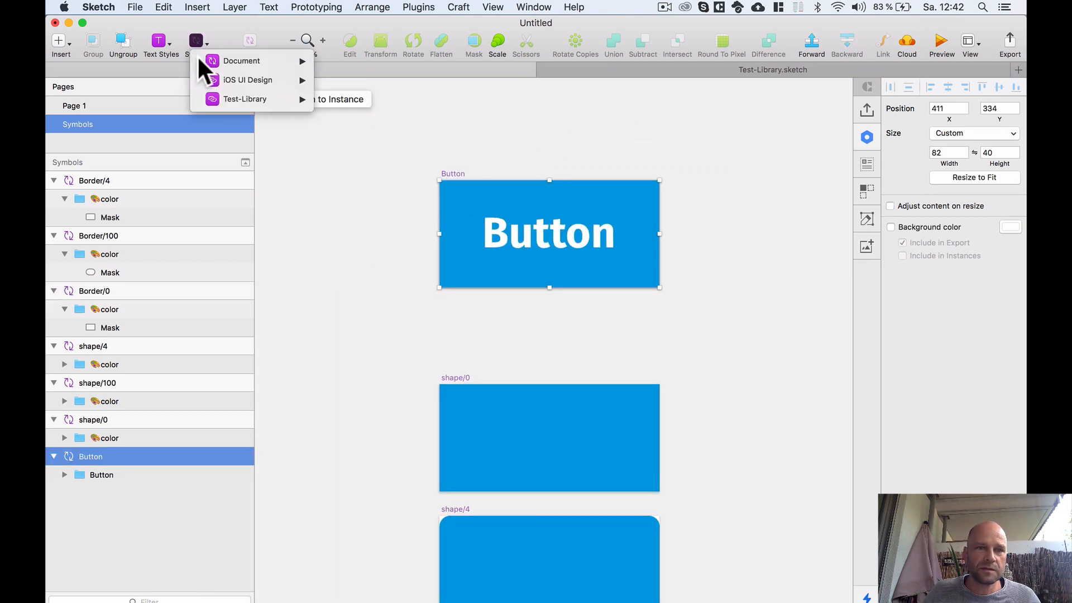
{"action": "mouse_move", "coordinate": [204, 62]}
{"action": "mouse_move", "coordinate": [346, 56]}
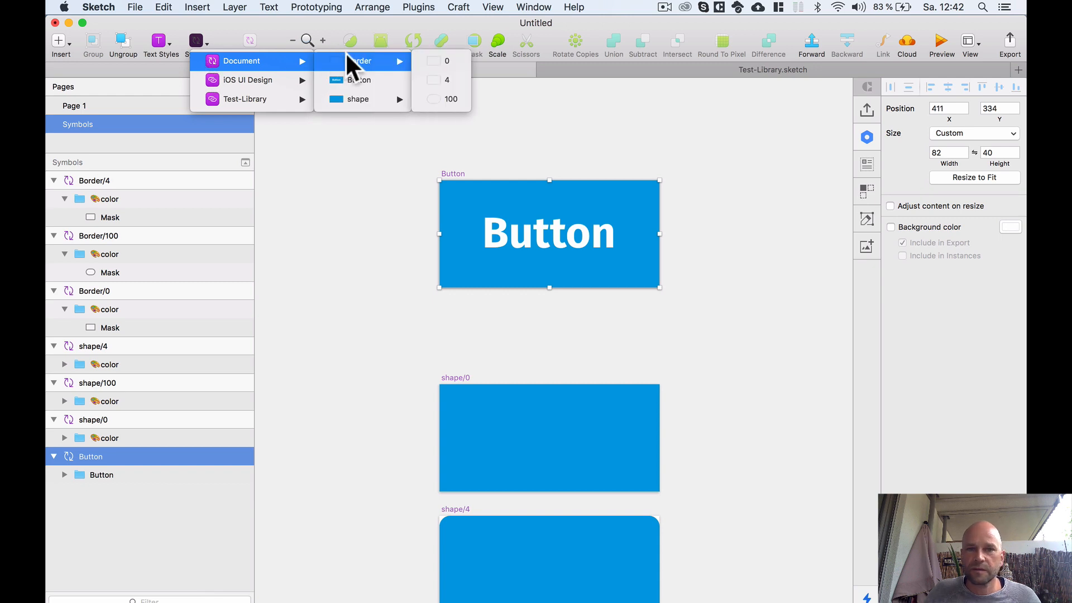
{"action": "left_click", "coordinate": [440, 62]}
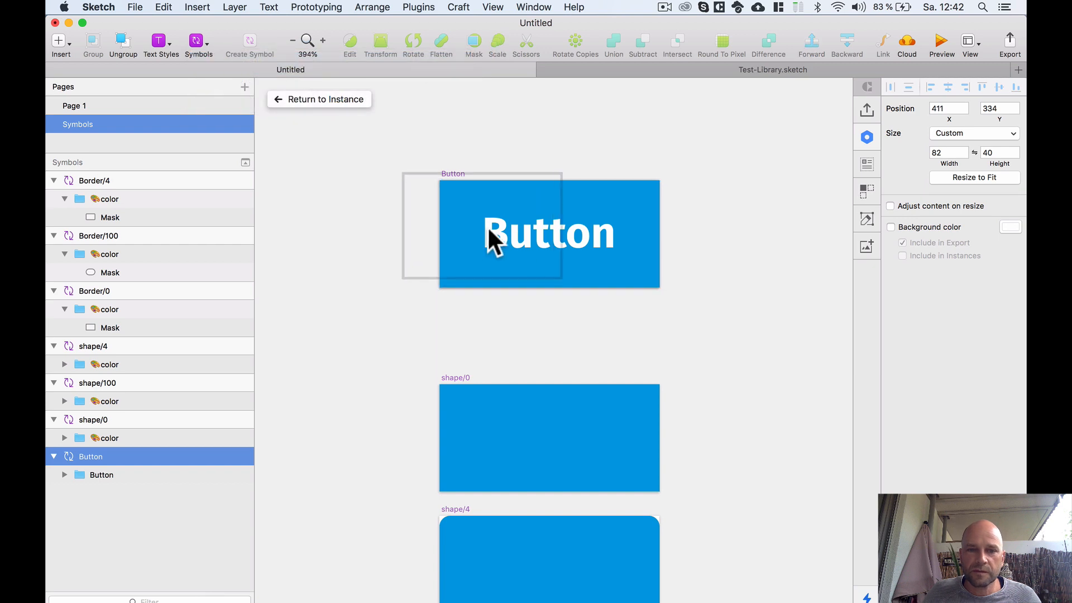
{"action": "left_click", "coordinate": [518, 230]}
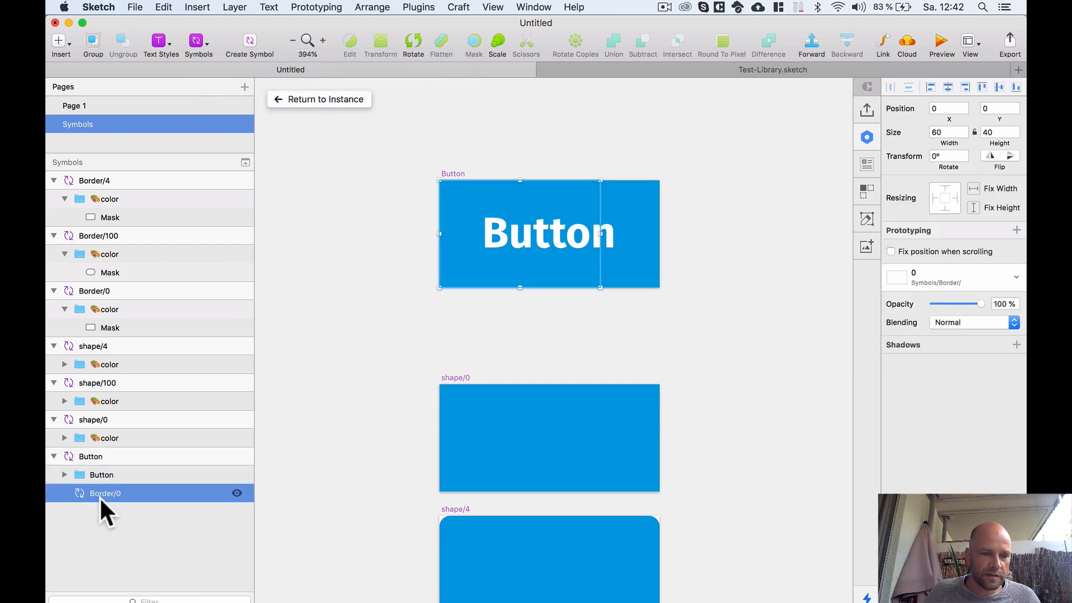
- Bring the Border/0 instance to the front of the Button master and stretch it to the master's full width of 82
{"action": "key", "text": "alt+super+Up"}
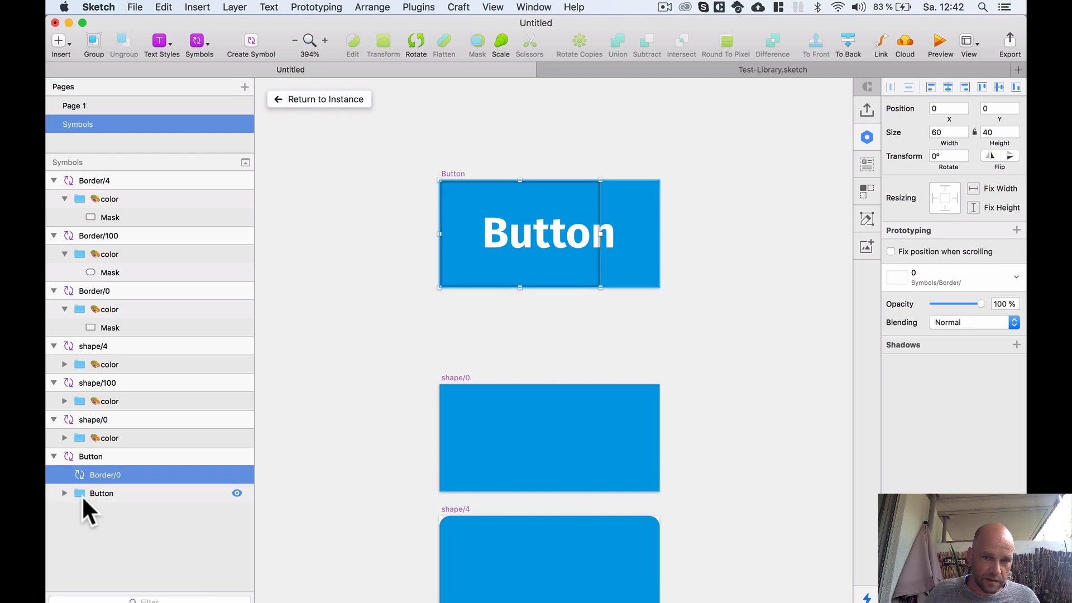
{"action": "scroll", "coordinate": [654, 219], "scroll_direction": "up", "scroll_amount": 3}
{"action": "scroll", "coordinate": [654, 218], "scroll_direction": "up", "scroll_amount": 2}
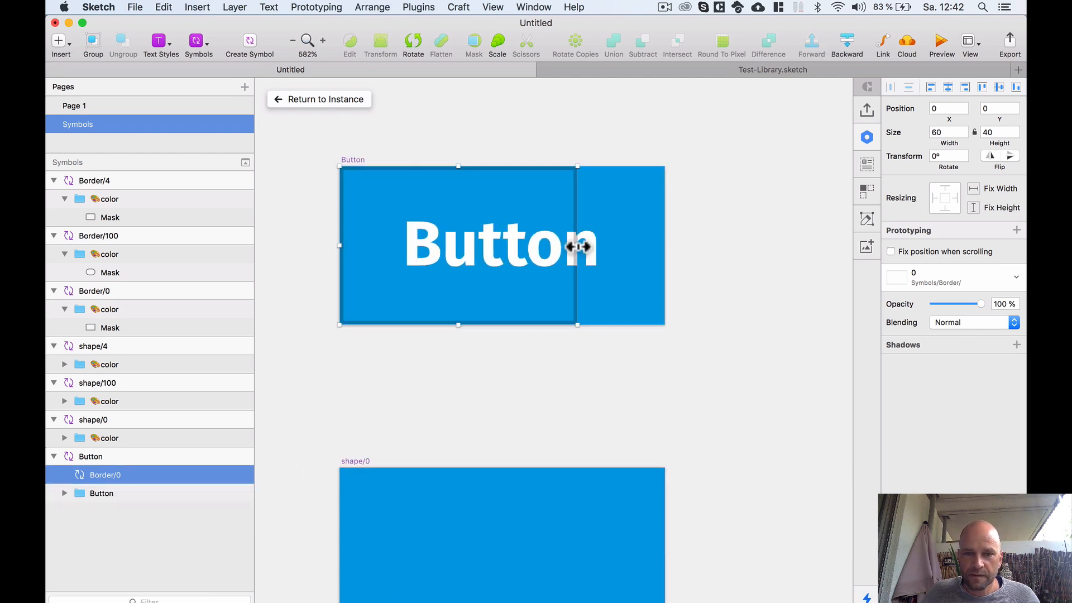
{"action": "left_click_drag", "start_coordinate": [577, 245], "coordinate": [664, 246]}
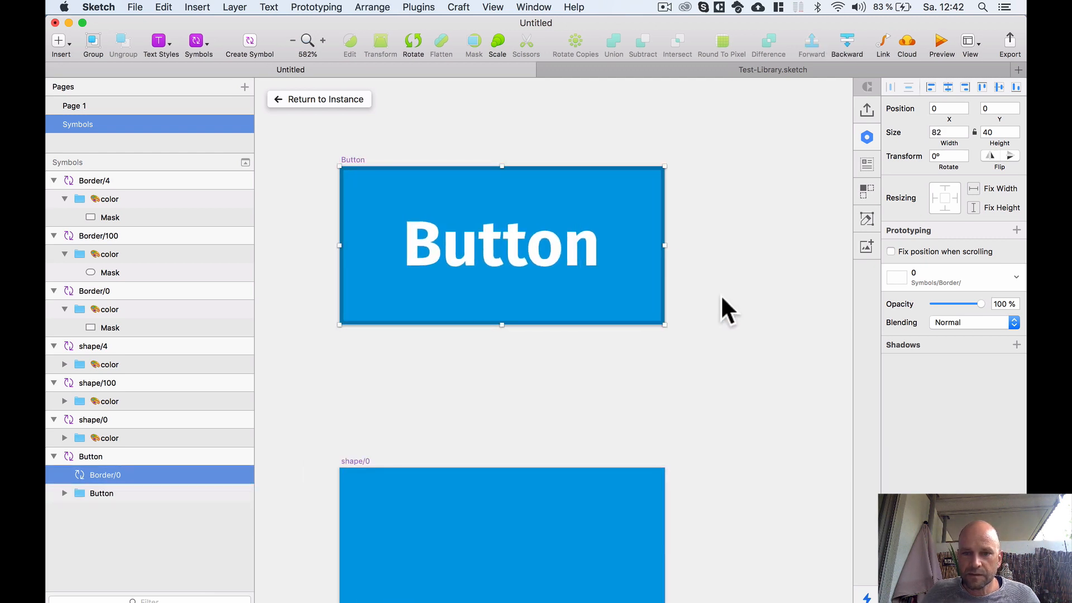
{"action": "scroll", "coordinate": [698, 290], "scroll_direction": "down", "scroll_amount": 2}
{"action": "scroll", "coordinate": [698, 290], "scroll_direction": "down", "scroll_amount": 5}
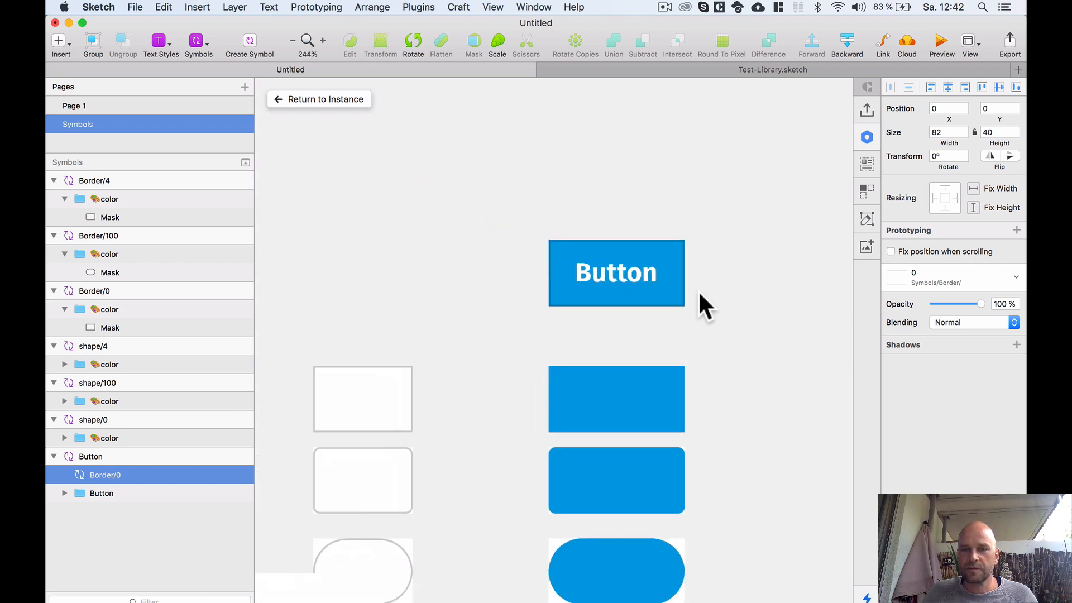
- Move the Button symbol master down to Y 343, closer to shape/0
{"action": "left_click", "coordinate": [641, 182]}
{"action": "scroll", "coordinate": [624, 201], "scroll_direction": "down", "scroll_amount": 1}
{"action": "left_click_drag", "start_coordinate": [624, 201], "coordinate": [545, 214]}
{"action": "scroll", "coordinate": [548, 215], "scroll_direction": "up", "scroll_amount": 1}
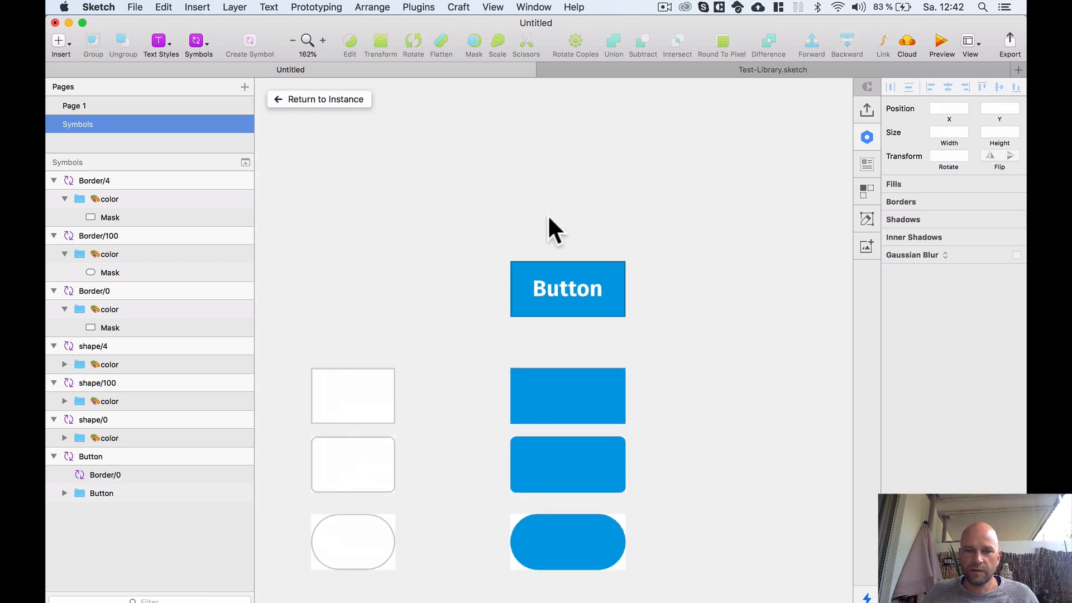
{"action": "left_click_drag", "start_coordinate": [525, 254], "coordinate": [522, 263]}
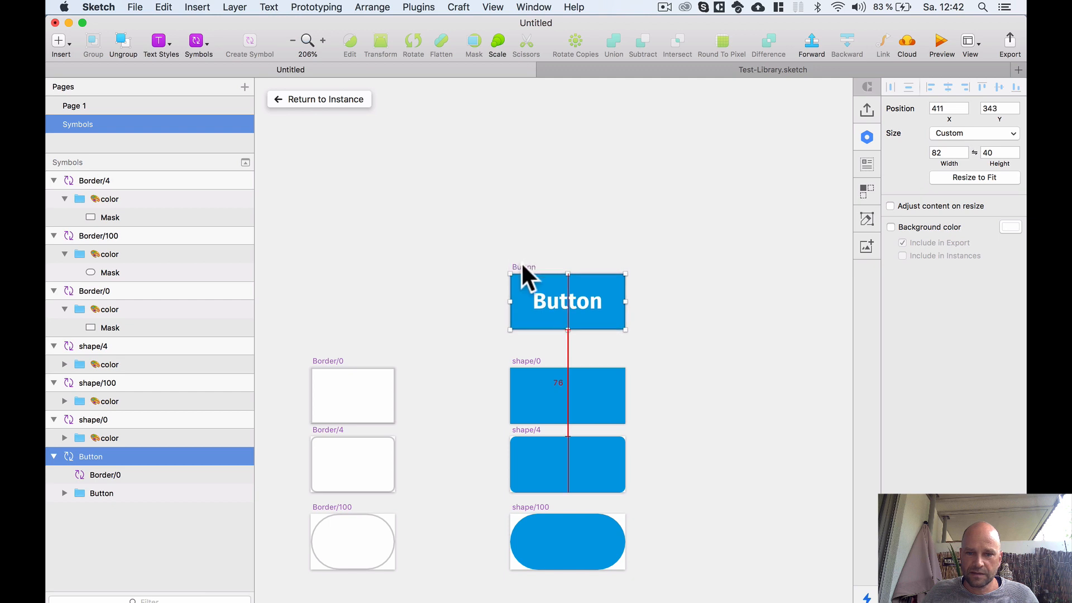
{"action": "scroll", "coordinate": [521, 261], "scroll_direction": "down", "scroll_amount": 2}
{"action": "left_click_drag", "start_coordinate": [564, 208], "coordinate": [541, 221]}
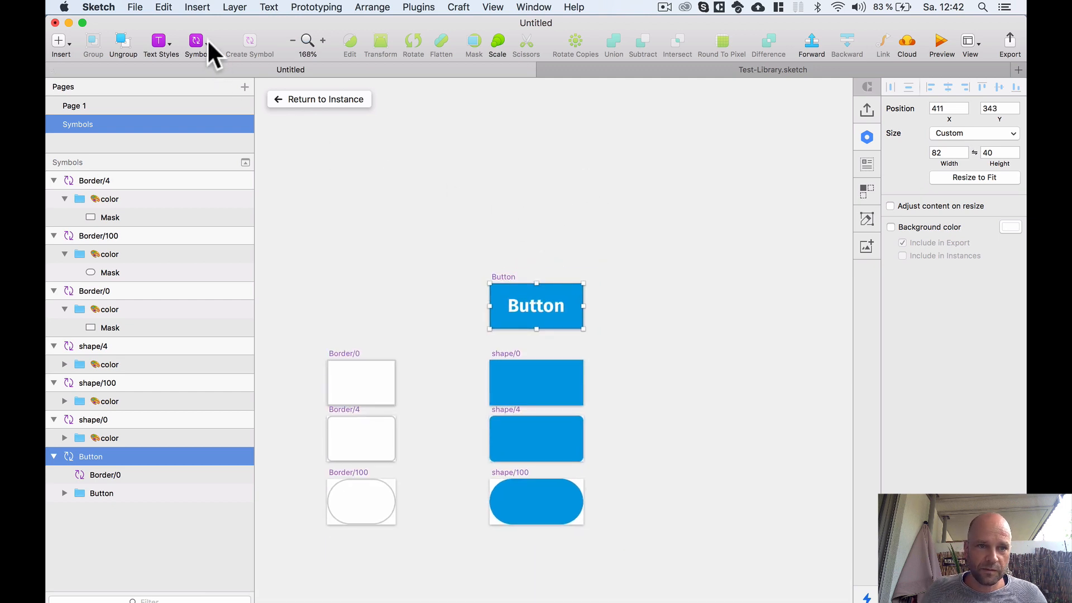
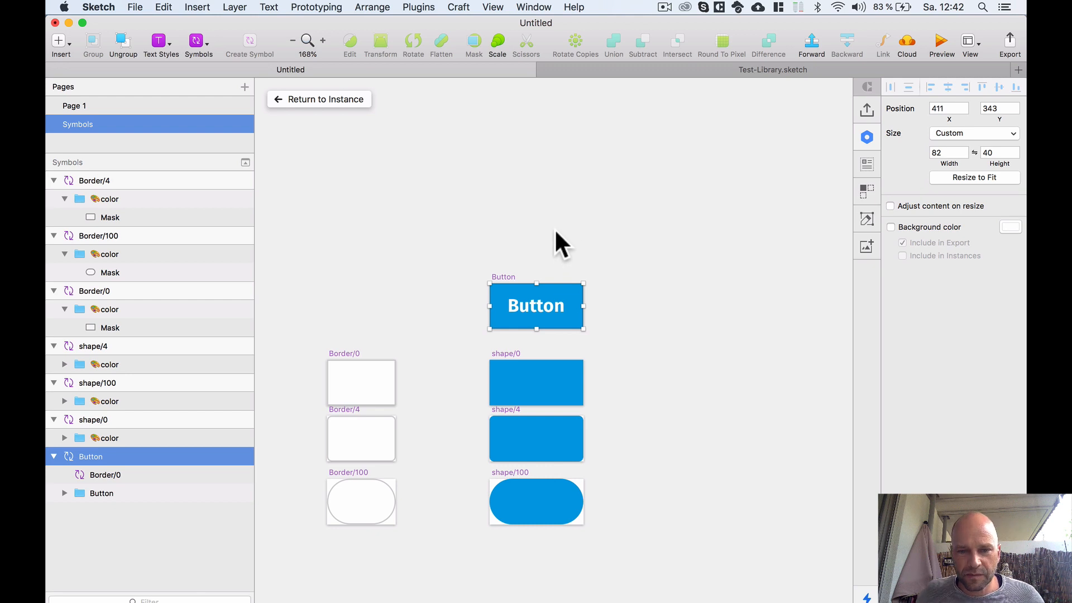
{"action": "scroll", "coordinate": [467, 253], "scroll_direction": "down", "scroll_amount": 1}
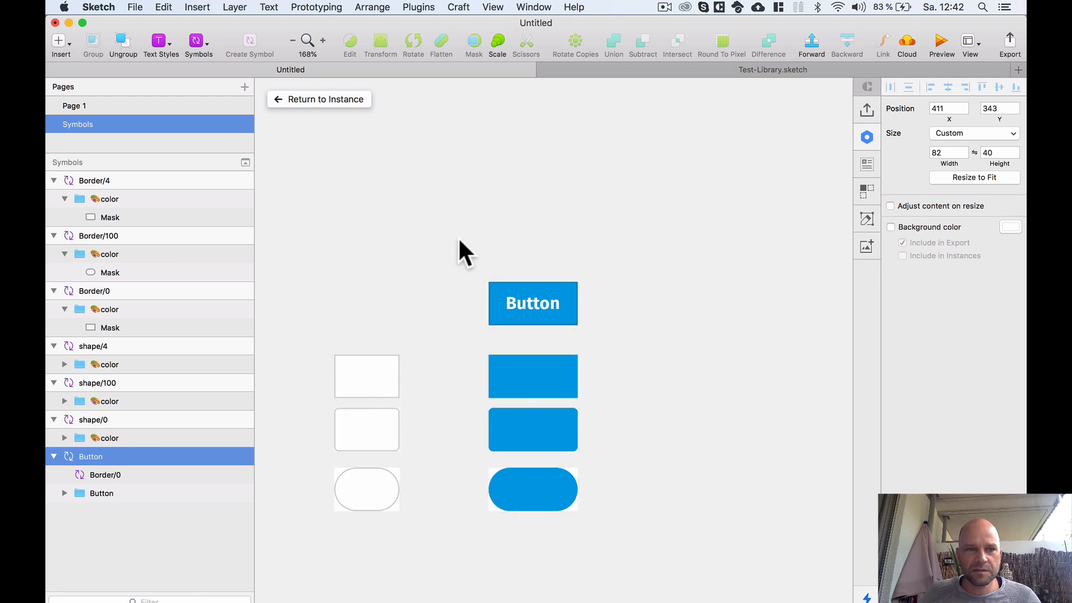
- Examine the Button instance and its overrides on Page 1
{"action": "left_click", "coordinate": [93, 105]}
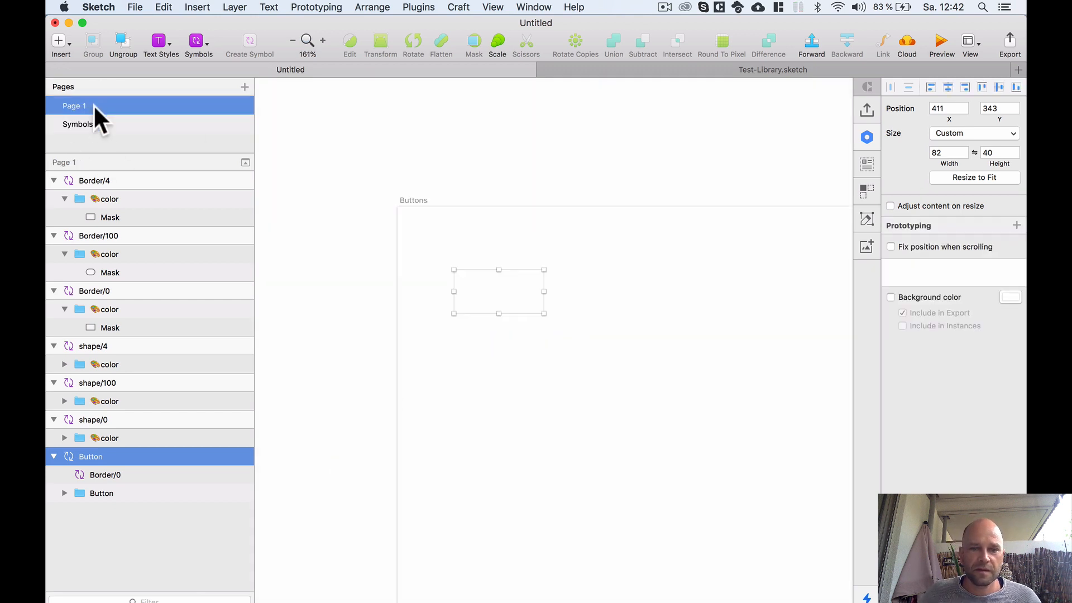
{"action": "scroll", "coordinate": [516, 280], "scroll_direction": "up", "scroll_amount": 3}
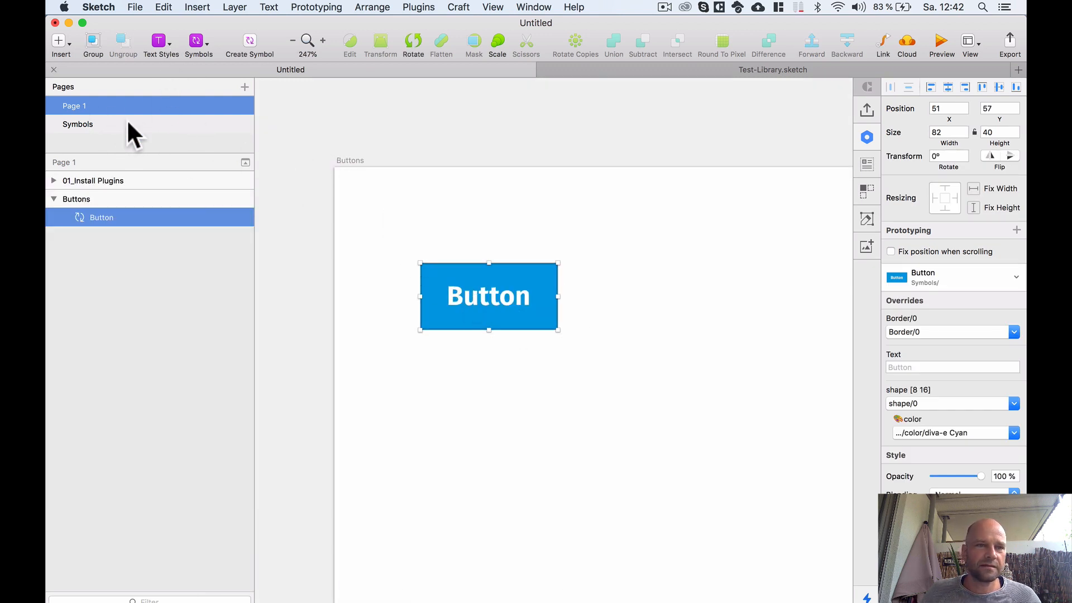
{"action": "key", "text": "Return"}
{"action": "left_click", "coordinate": [94, 105]}
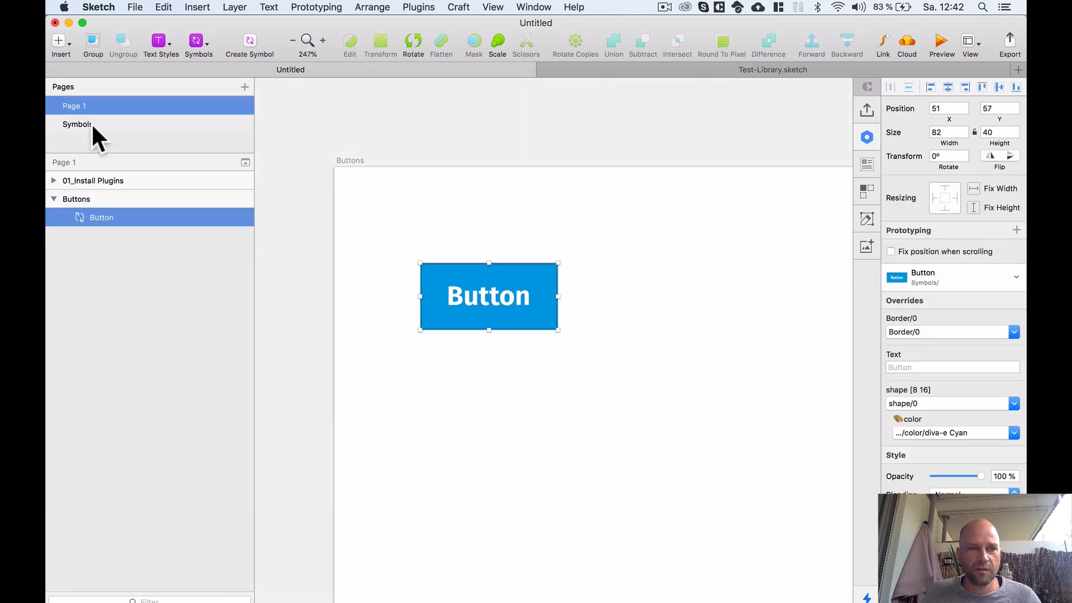
- Place an instance of the Button symbol above the Button master on the Symbols page, at about X 396, Y 254
{"action": "left_click", "coordinate": [91, 123]}
{"action": "left_click", "coordinate": [193, 42]}
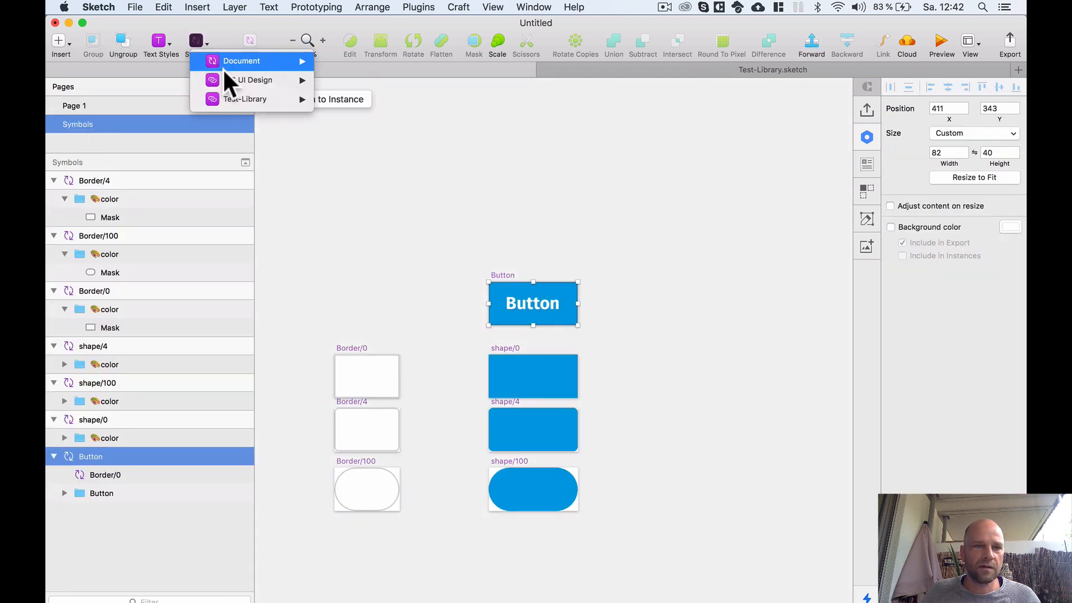
{"action": "mouse_move", "coordinate": [223, 64]}
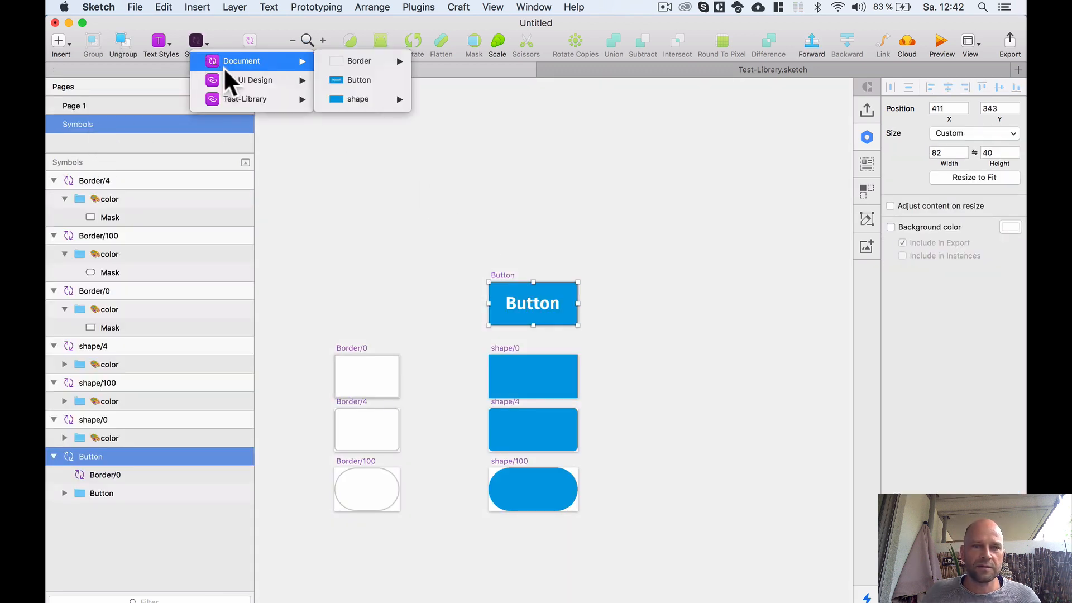
{"action": "left_click", "coordinate": [352, 81]}
{"action": "left_click", "coordinate": [516, 206]}
{"action": "scroll", "coordinate": [557, 213], "scroll_direction": "up", "scroll_amount": 3}
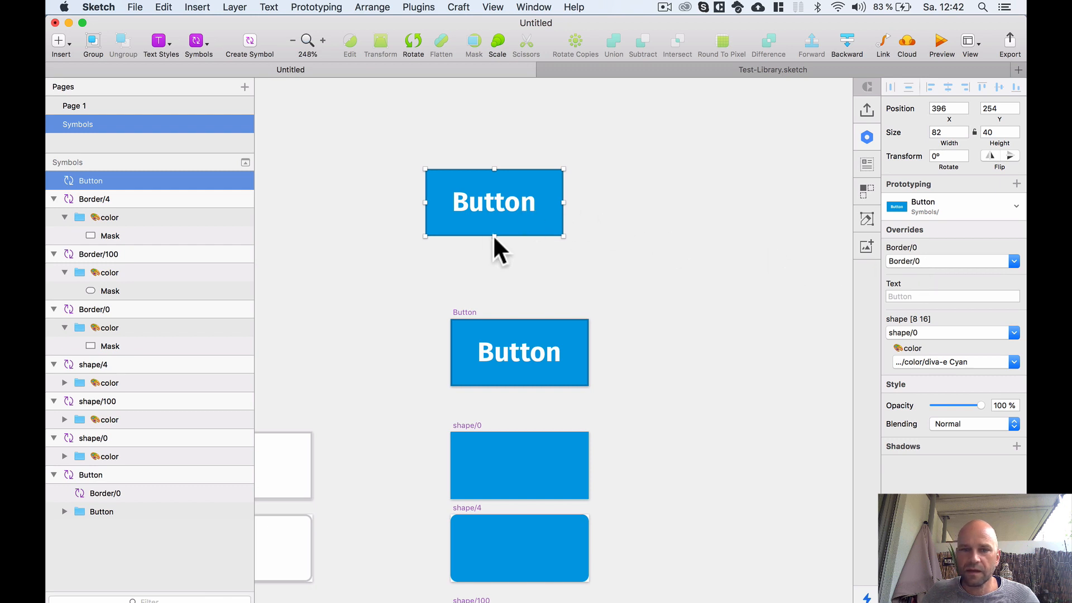
- Rename the Border/0 instance layer inside the Button master as Border
{"action": "left_click", "coordinate": [498, 319]}
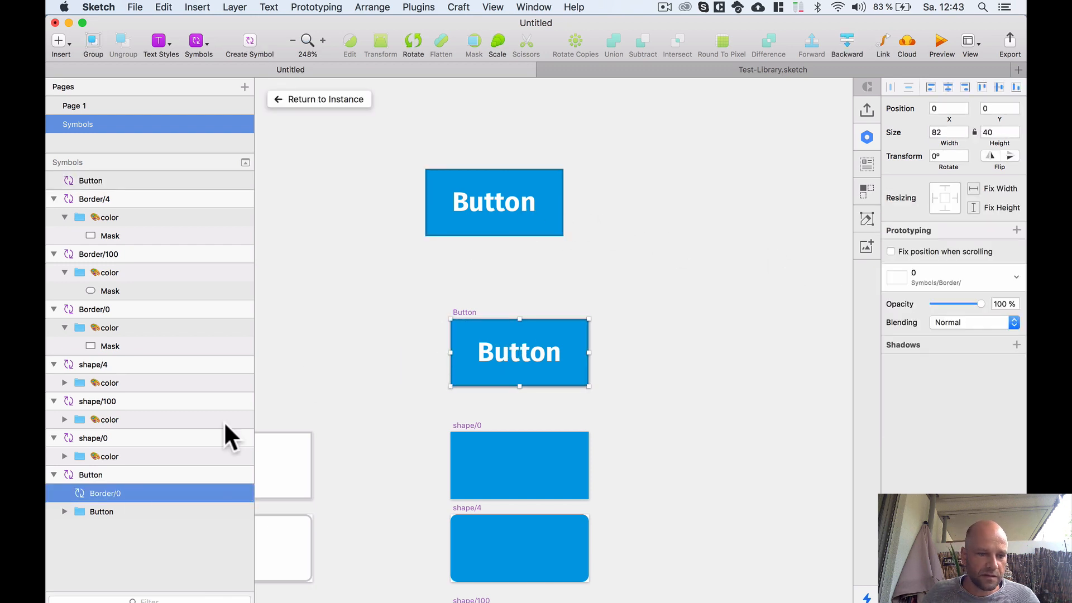
{"action": "double_click", "coordinate": [100, 493]}
{"action": "left_click_drag", "start_coordinate": [114, 494], "coordinate": [135, 494]}
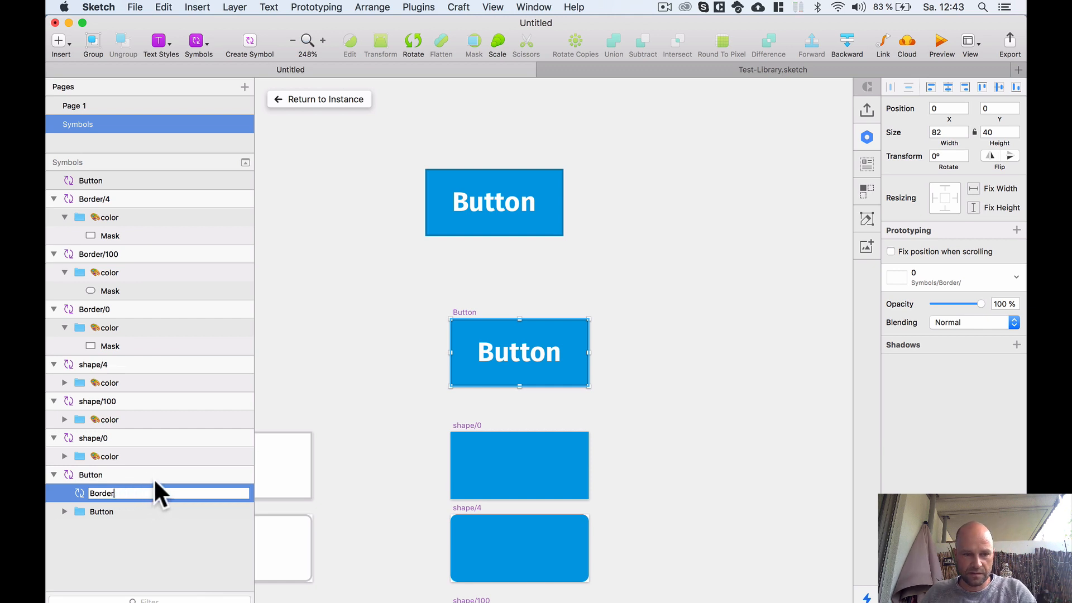
{"action": "key", "text": "Return"}
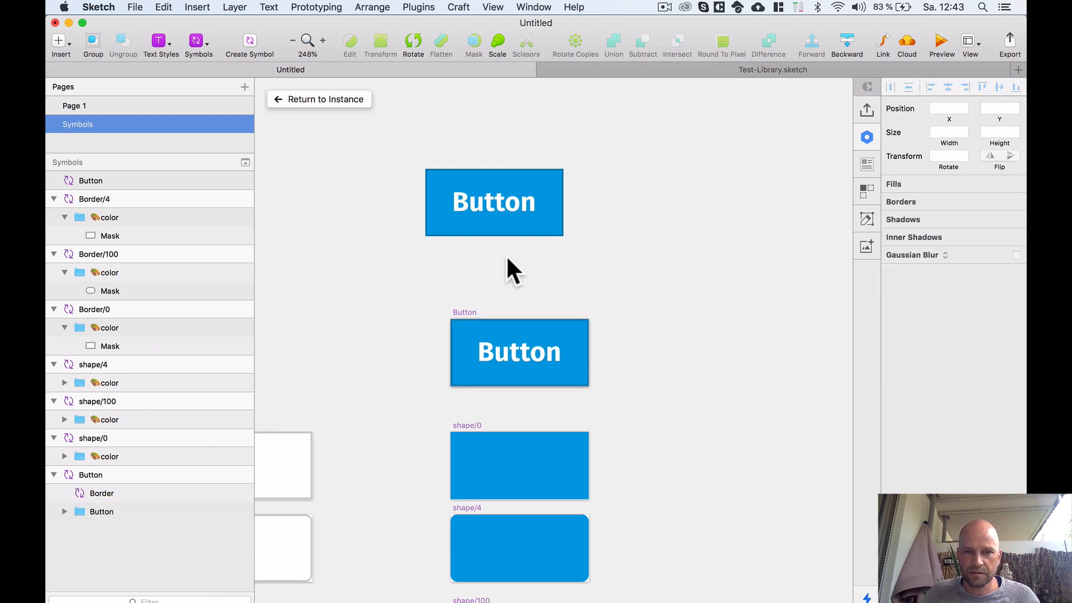
- Select the Button instance above the master and open the choices for its Border override
{"action": "left_click", "coordinate": [485, 180]}
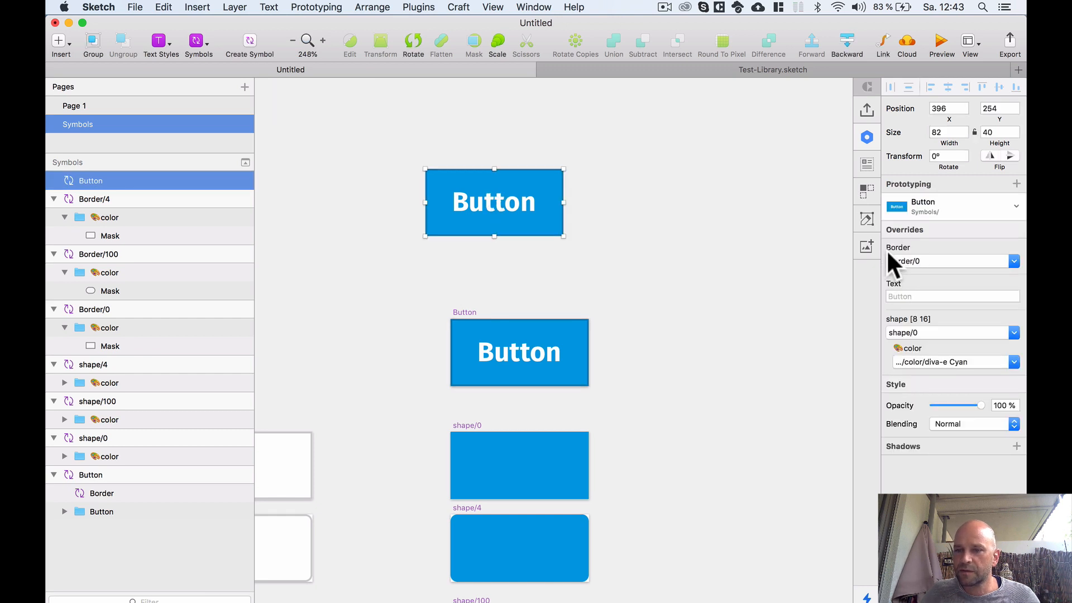
{"action": "left_click", "coordinate": [935, 260]}
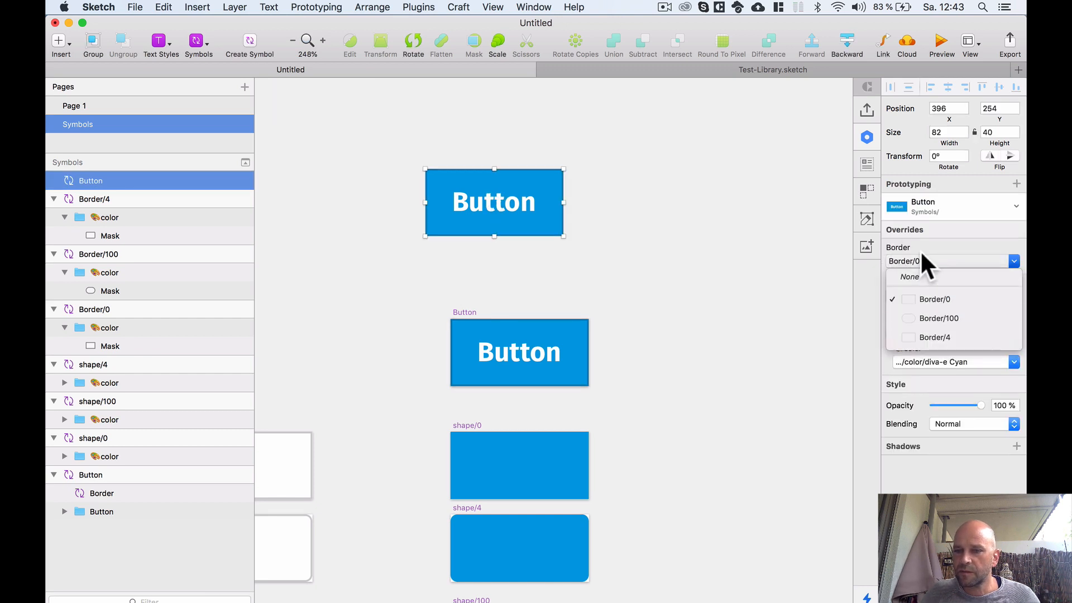
{"action": "left_click", "coordinate": [935, 266]}
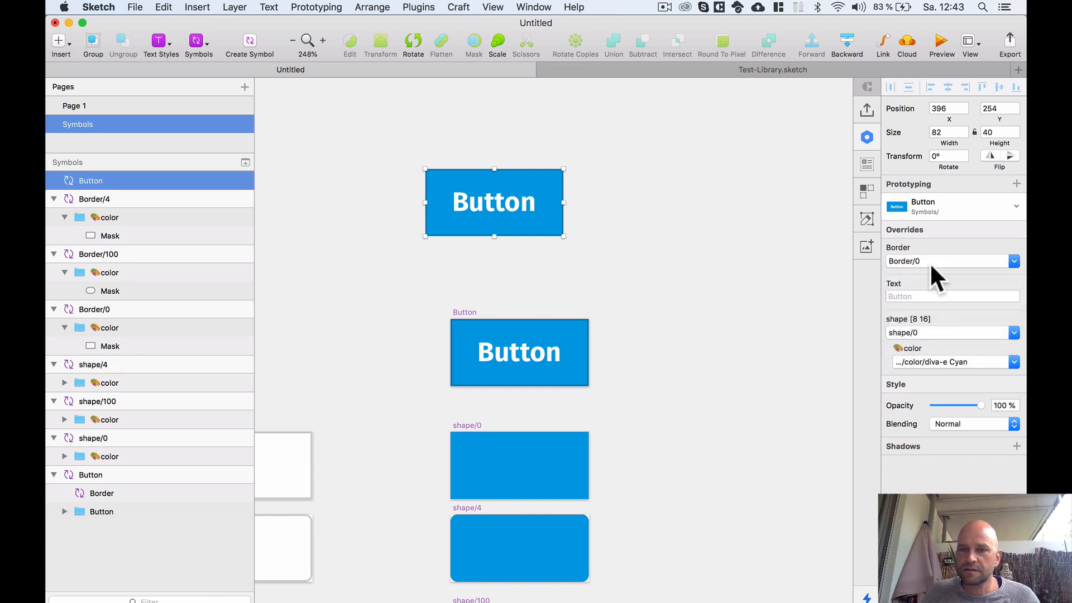
{"action": "left_click", "coordinate": [929, 258]}
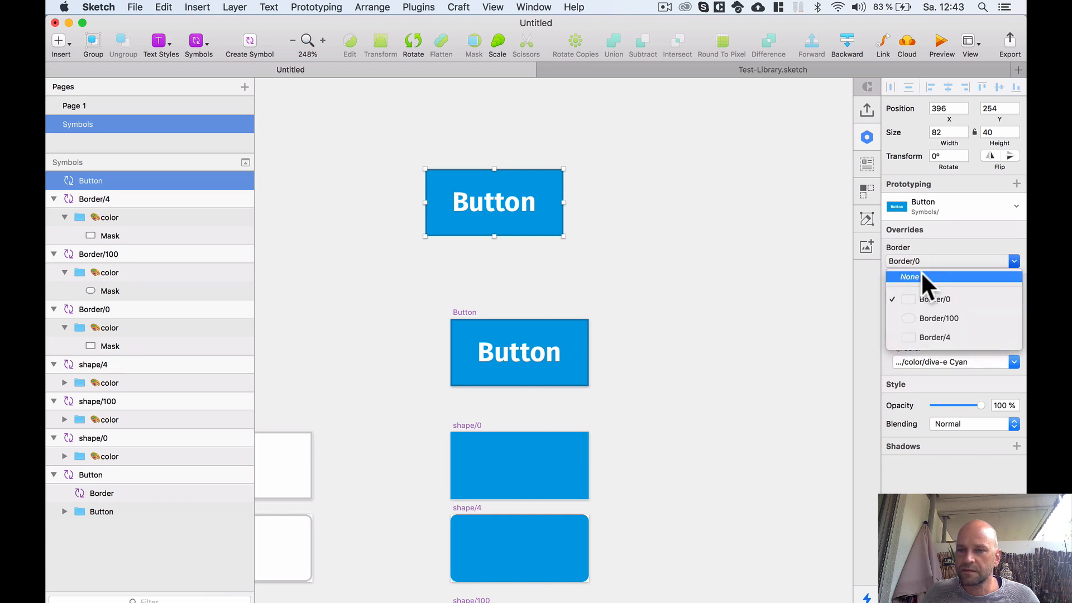
- Switch the button instance's Border override to None and back to Border/0
{"action": "left_click", "coordinate": [920, 271]}
{"action": "left_click", "coordinate": [505, 206]}
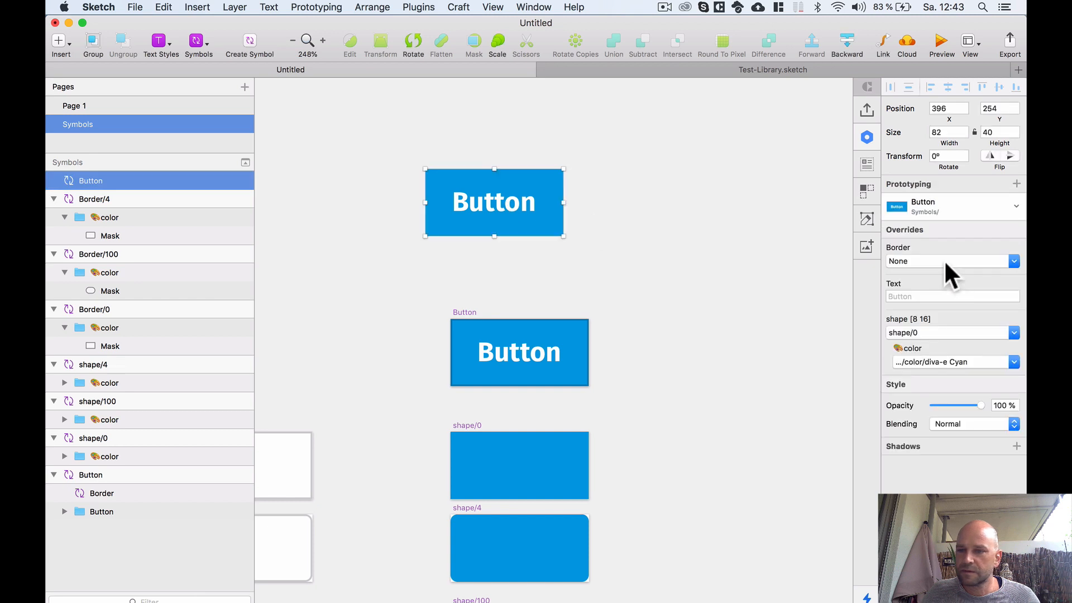
{"action": "left_click", "coordinate": [916, 261]}
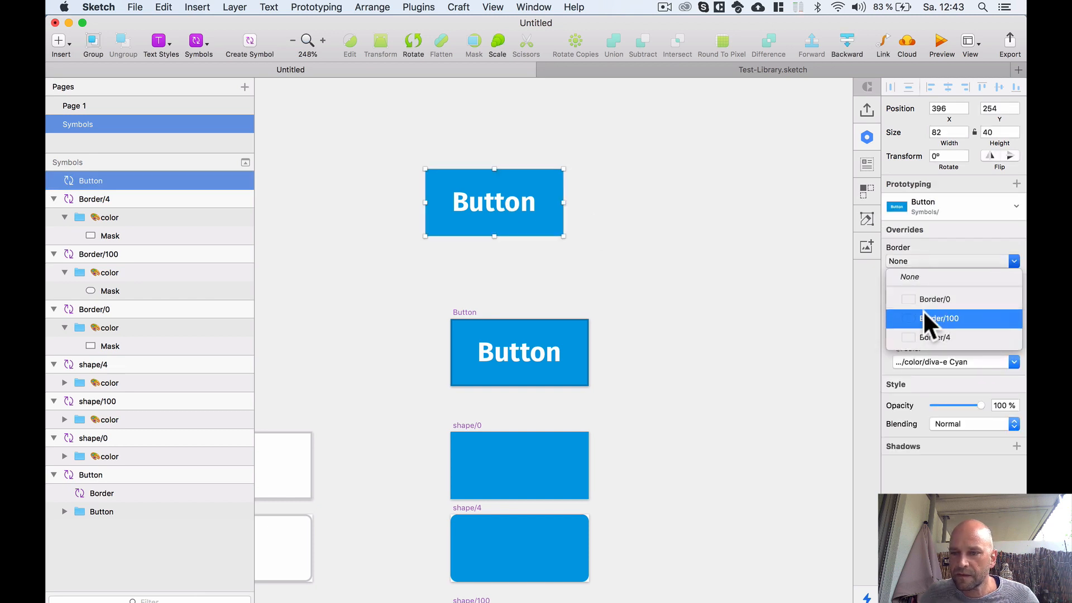
{"action": "left_click", "coordinate": [910, 299]}
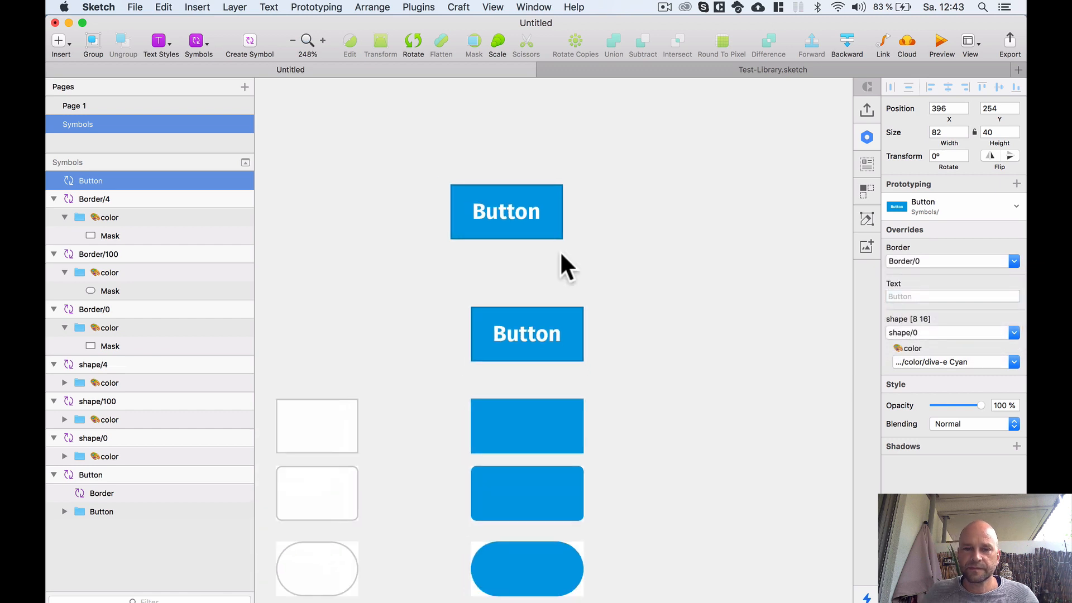
{"action": "scroll", "coordinate": [561, 250], "scroll_direction": "down", "scroll_amount": 3}
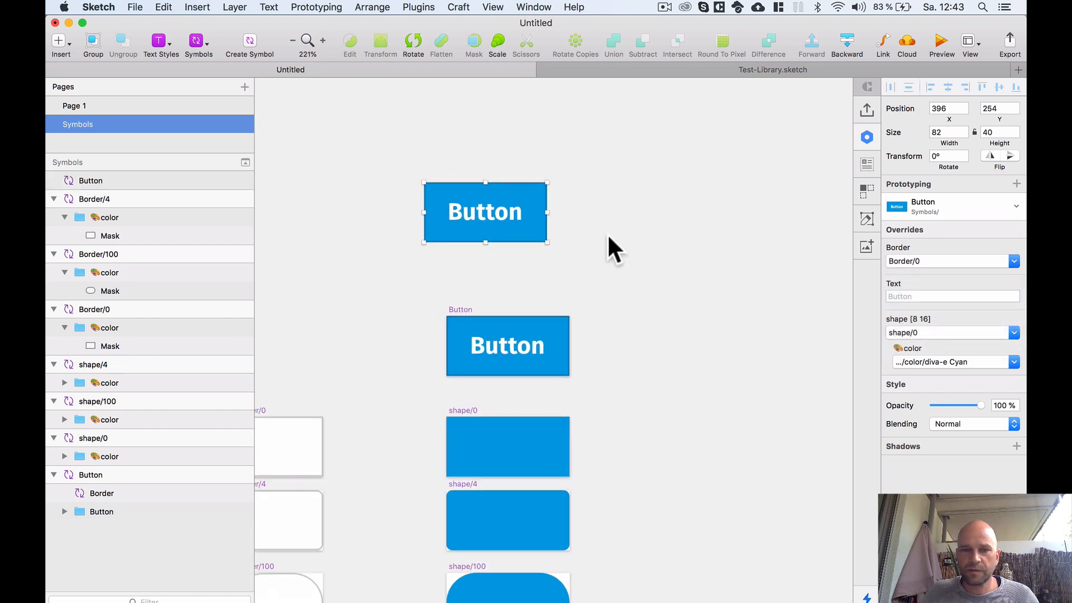
- Relabel the button instance as "Button test" with the new button label command so that its width adapts to the text
{"action": "left_click", "coordinate": [503, 220]}
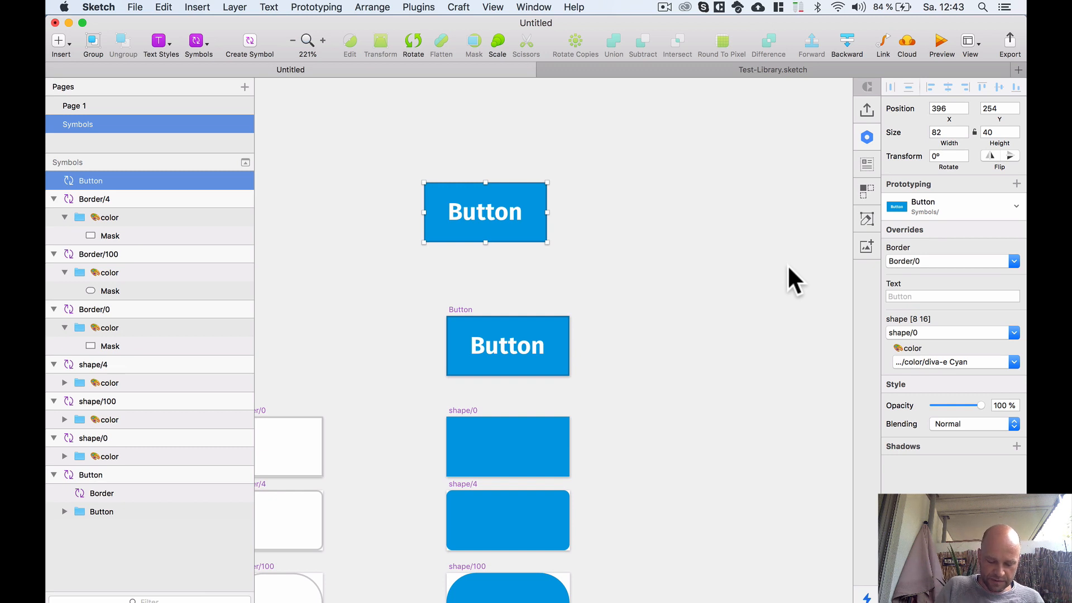
{"action": "key", "text": "super+j"}
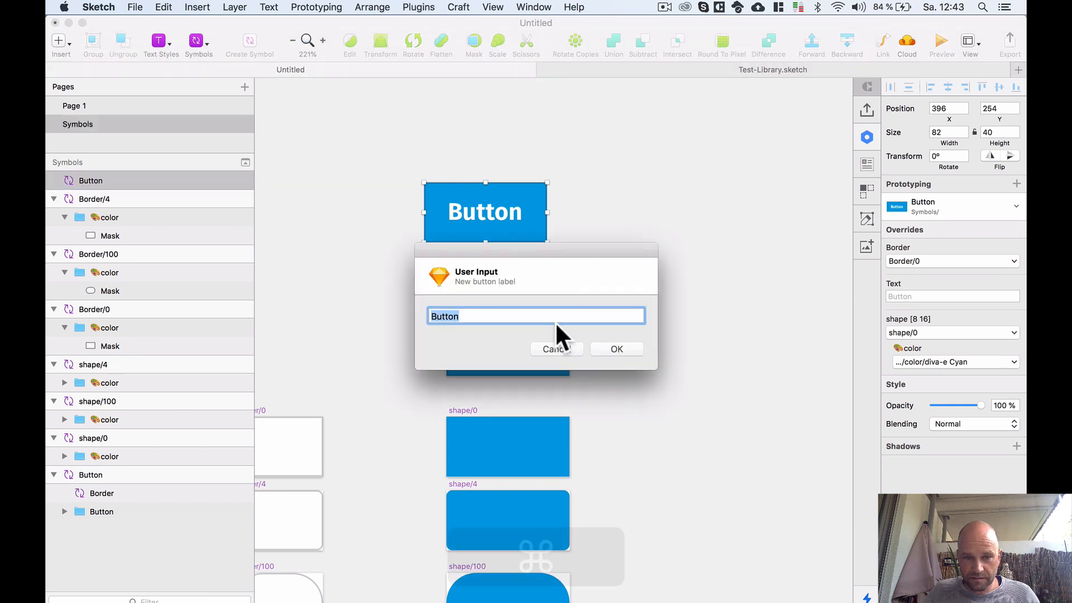
{"action": "left_click", "coordinate": [471, 316]}
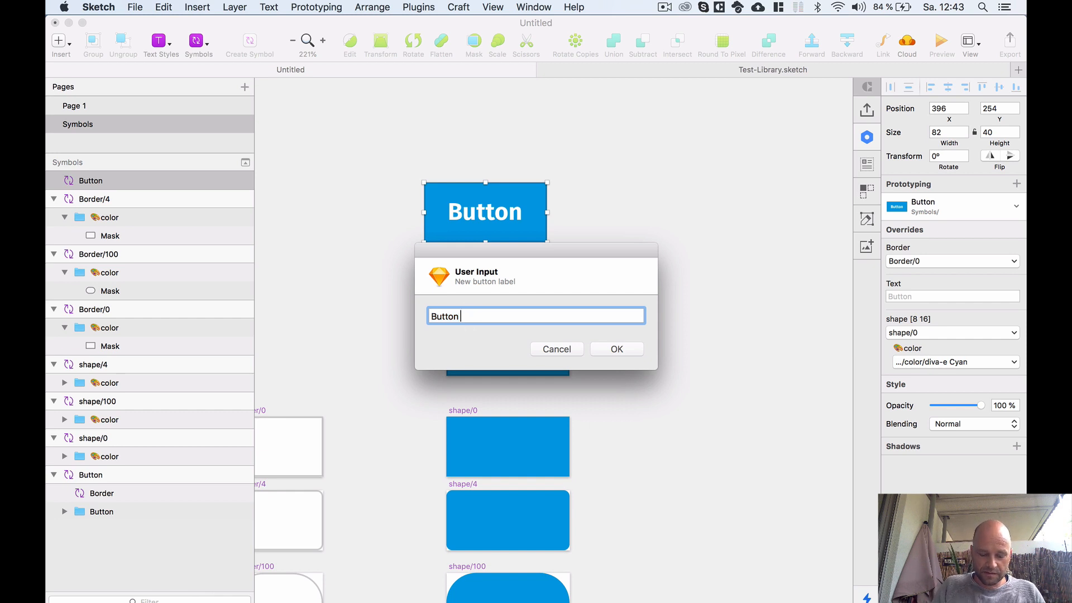
{"action": "type", "text": "test"}
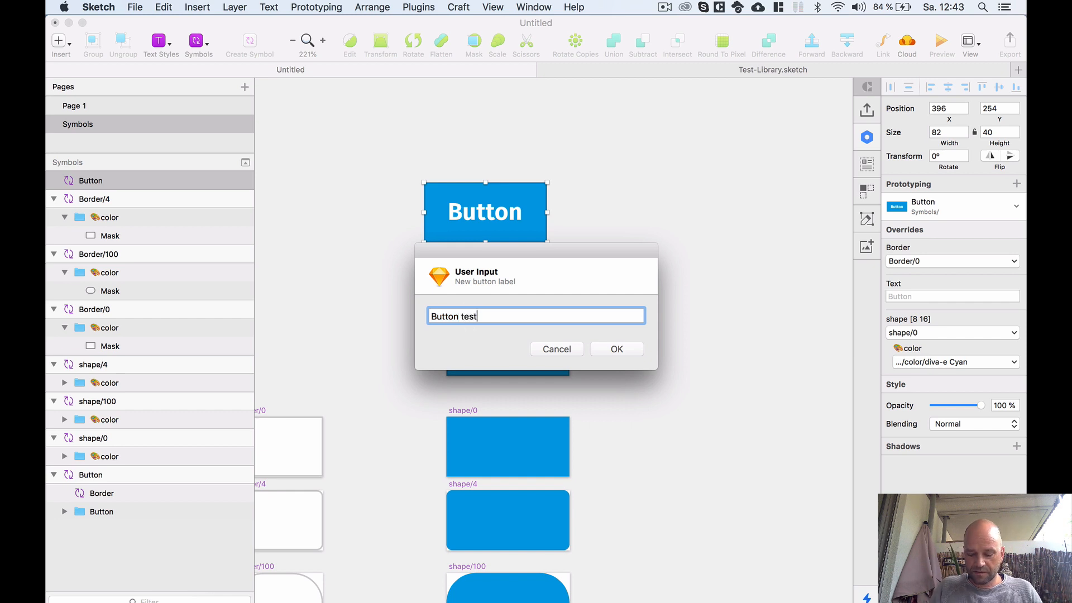
{"action": "key", "text": "Return"}
{"action": "left_click", "coordinate": [420, 126]}
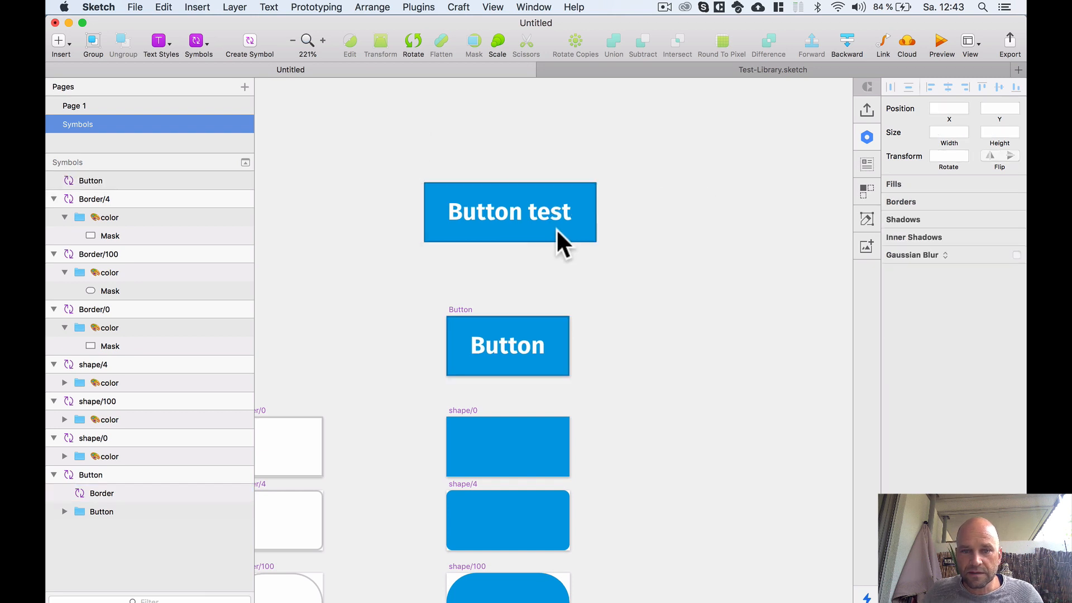
{"action": "scroll", "coordinate": [578, 229], "scroll_direction": "up", "scroll_amount": 3}
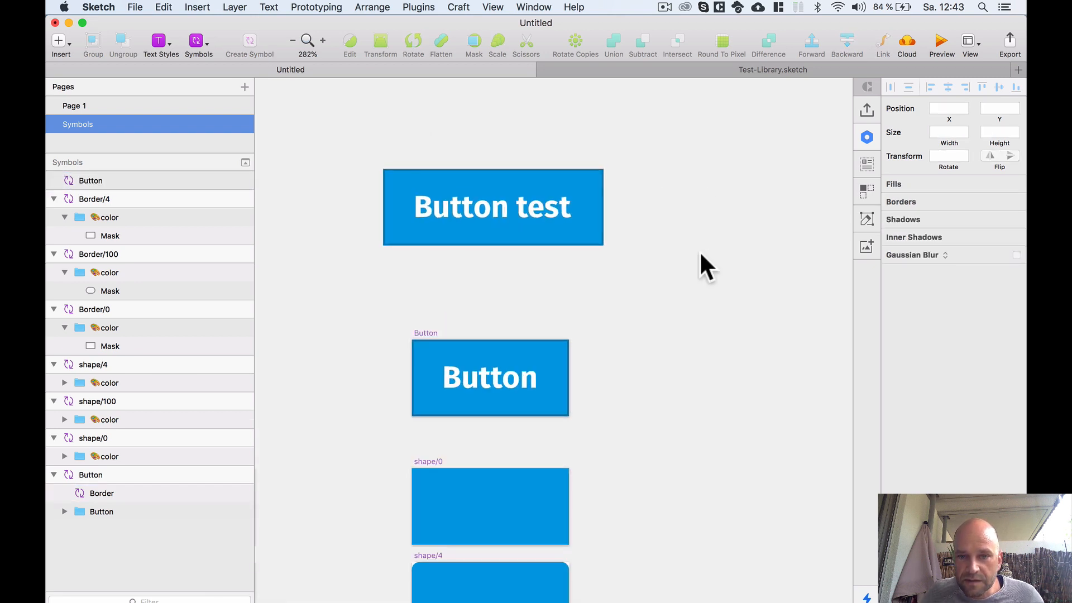
- Shorten the instance's Text override to "Button"
{"action": "left_click", "coordinate": [443, 222]}
{"action": "left_click", "coordinate": [923, 299]}
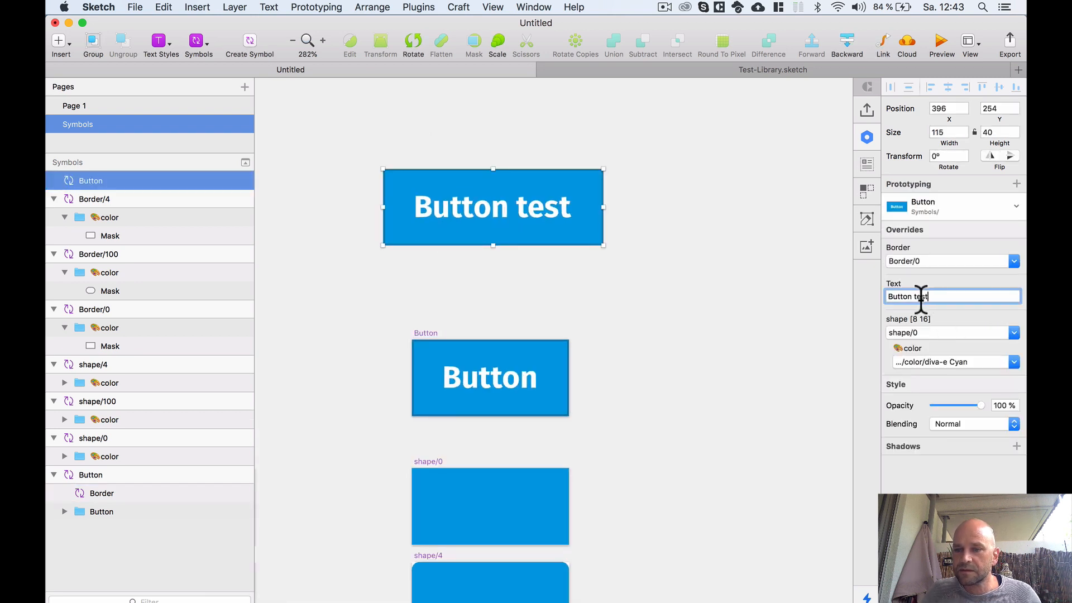
{"action": "left_click_drag", "start_coordinate": [913, 299], "coordinate": [970, 299]}
{"action": "key", "text": "BackSpace"}
{"action": "key", "text": "Return"}
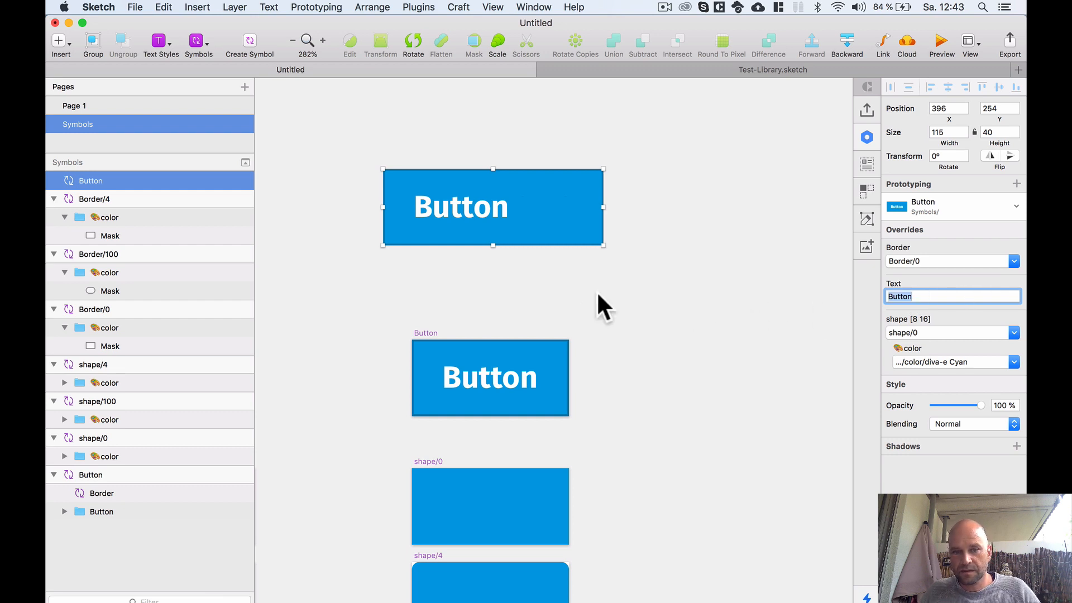
{"action": "left_click", "coordinate": [569, 293]}
- Duplicate the button instance beside the original, placing the copy at X 493, Y 254
{"action": "scroll", "coordinate": [568, 293], "scroll_direction": "down", "scroll_amount": 5}
{"action": "scroll", "coordinate": [569, 293], "scroll_direction": "up", "scroll_amount": 3}
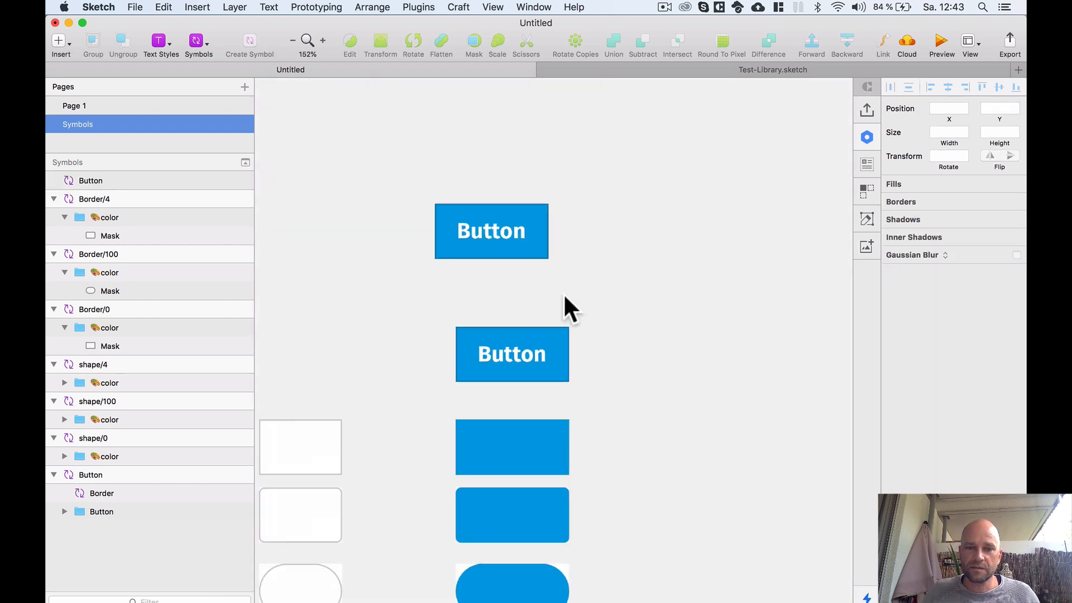
{"action": "scroll", "coordinate": [569, 291], "scroll_direction": "down", "scroll_amount": 3}
{"action": "scroll", "coordinate": [593, 280], "scroll_direction": "up", "scroll_amount": 3}
{"action": "left_click_drag", "start_coordinate": [593, 281], "coordinate": [543, 285]}
{"action": "left_click", "coordinate": [451, 244]}
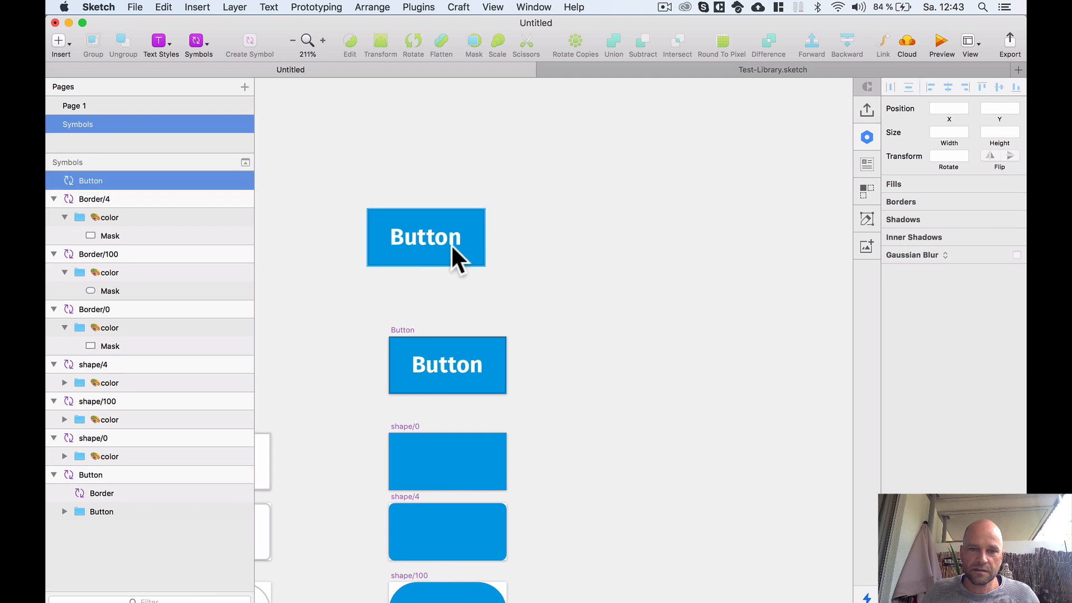
{"action": "left_click_drag", "start_coordinate": [413, 250], "coordinate": [554, 243]}
{"action": "scroll", "coordinate": [531, 302], "scroll_direction": "up", "scroll_amount": 1}
{"action": "scroll", "coordinate": [531, 304], "scroll_direction": "up", "scroll_amount": 1}
{"action": "left_click", "coordinate": [538, 296]}
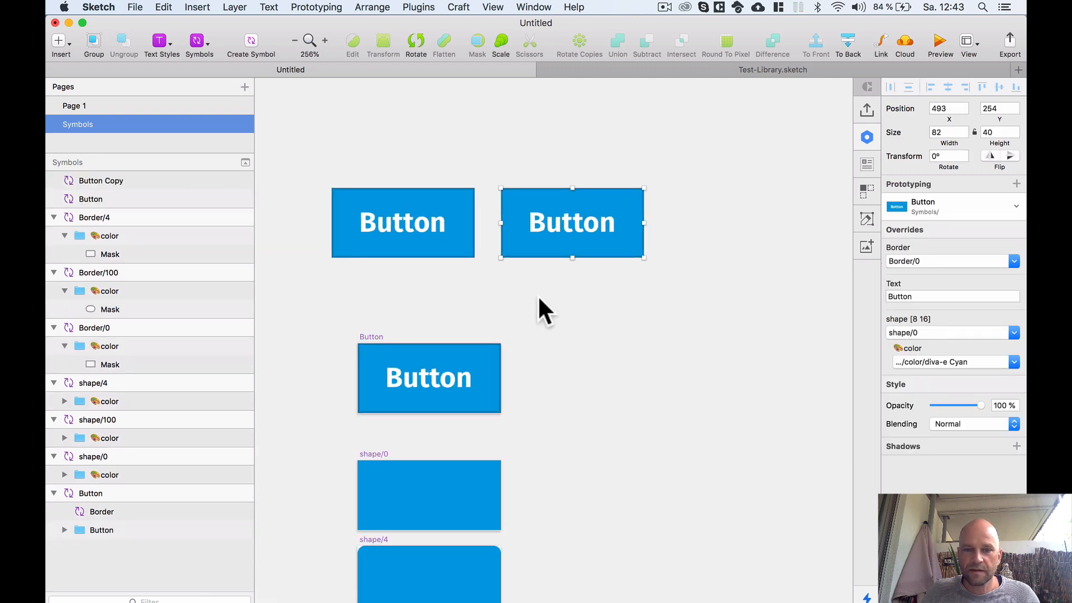
- Set the copied button's color override to color/diva-e Gold from the Test-Library
{"action": "left_click", "coordinate": [570, 230]}
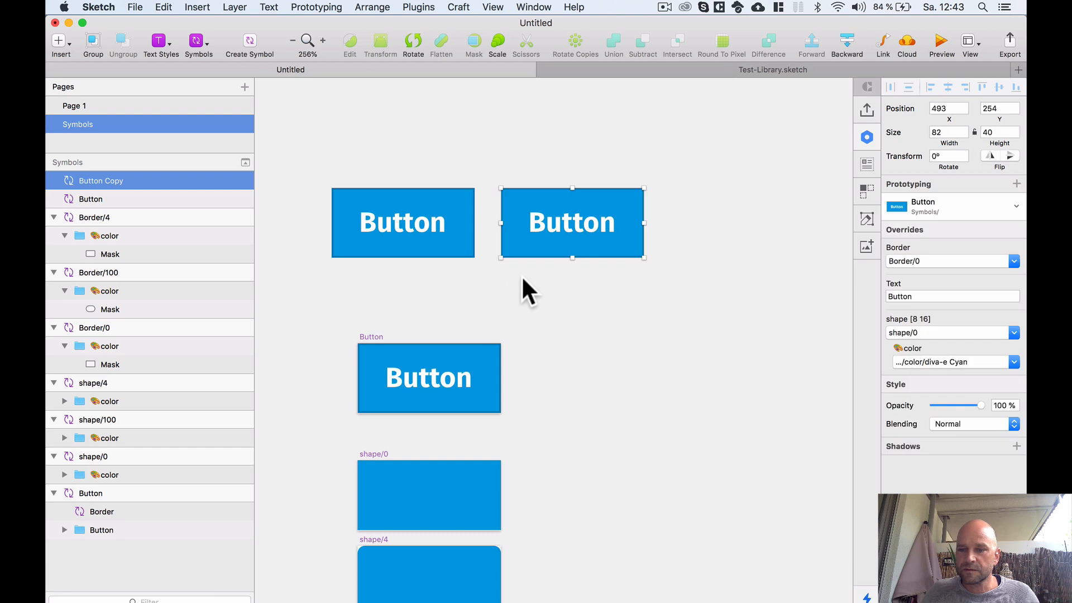
{"action": "left_click", "coordinate": [928, 361]}
{"action": "mouse_move", "coordinate": [933, 399]}
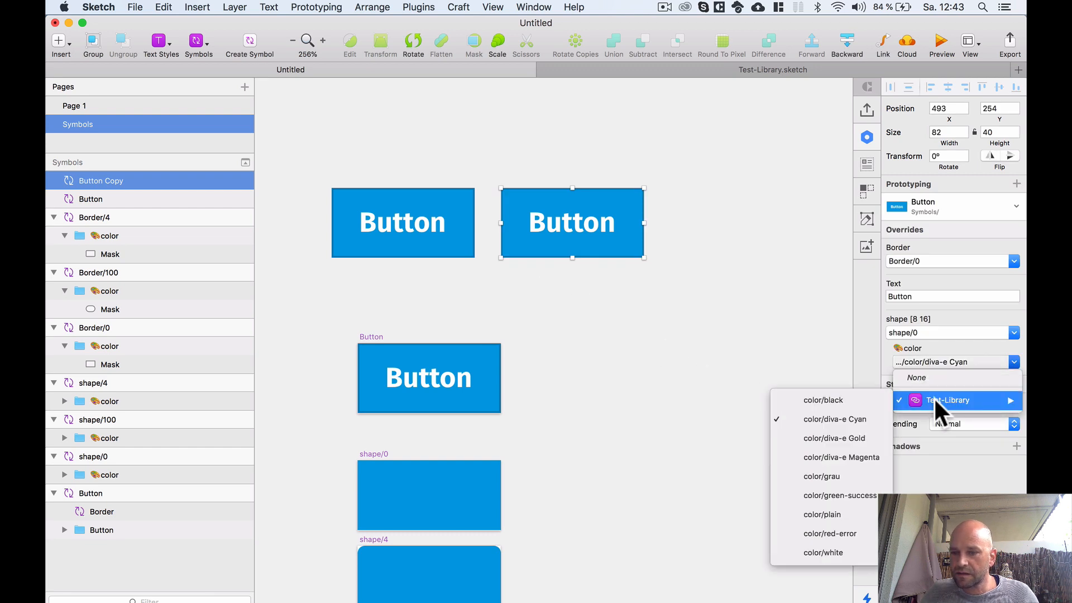
{"action": "left_click", "coordinate": [800, 440]}
{"action": "left_click", "coordinate": [642, 313]}
{"action": "scroll", "coordinate": [581, 302], "scroll_direction": "down", "scroll_amount": 2}
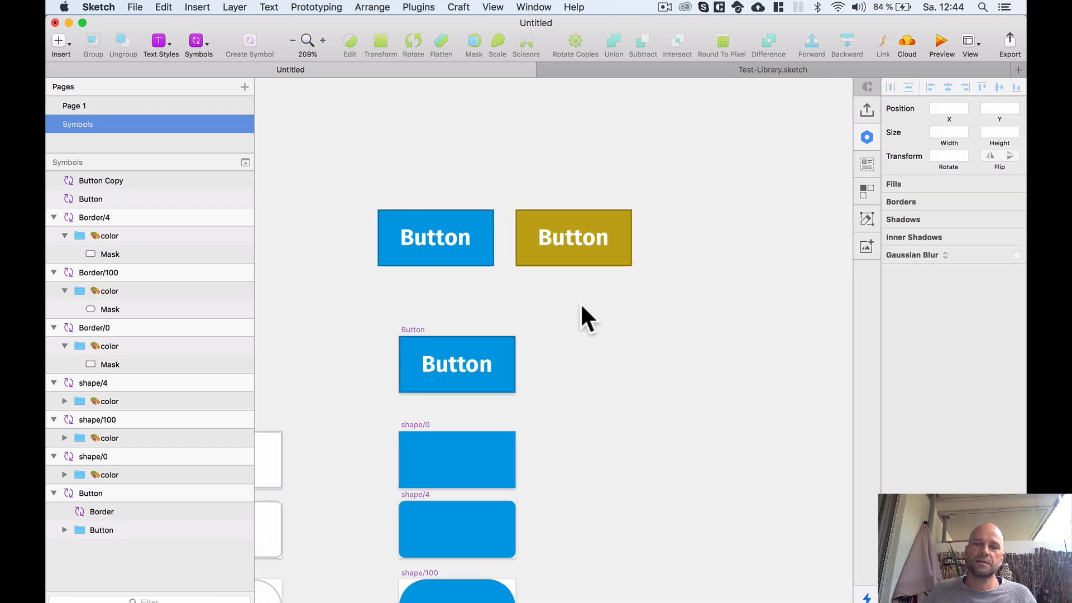
- Delete both the cyan and the gold button instances above the symbol masters
{"action": "scroll", "coordinate": [509, 289], "scroll_direction": "up", "scroll_amount": 1}
{"action": "key", "text": "super+0"}
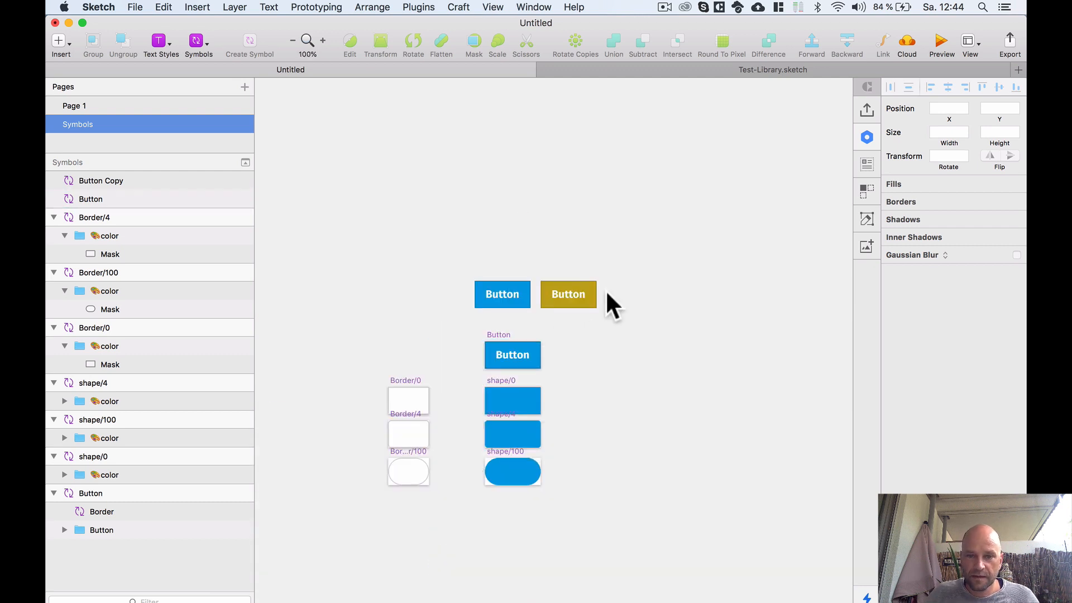
{"action": "scroll", "coordinate": [606, 304], "scroll_direction": "up", "scroll_amount": 3}
{"action": "scroll", "coordinate": [543, 298], "scroll_direction": "up", "scroll_amount": 3}
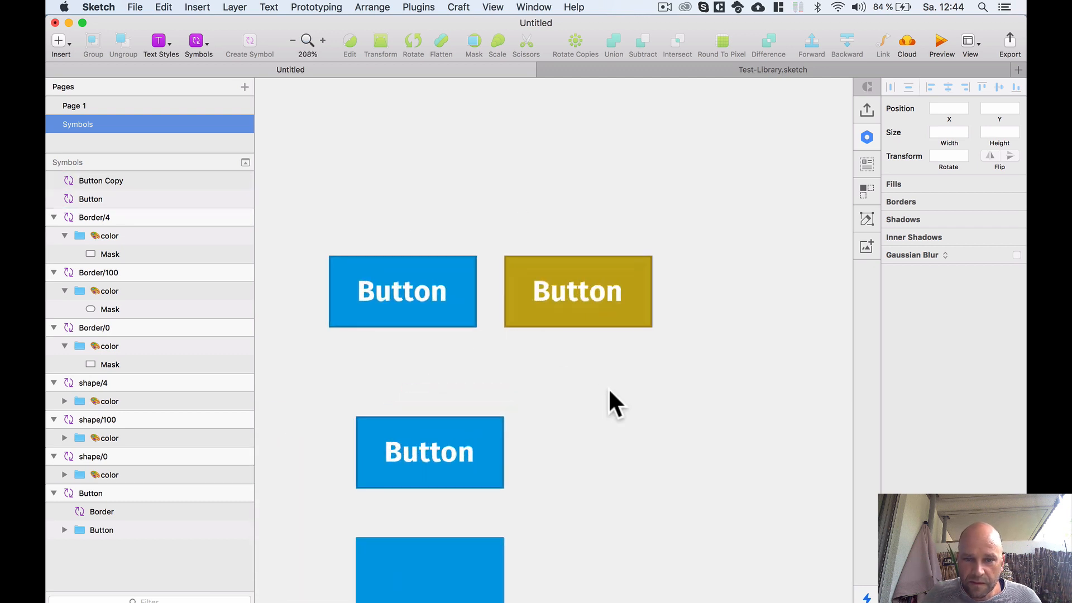
{"action": "left_click", "coordinate": [420, 292]}
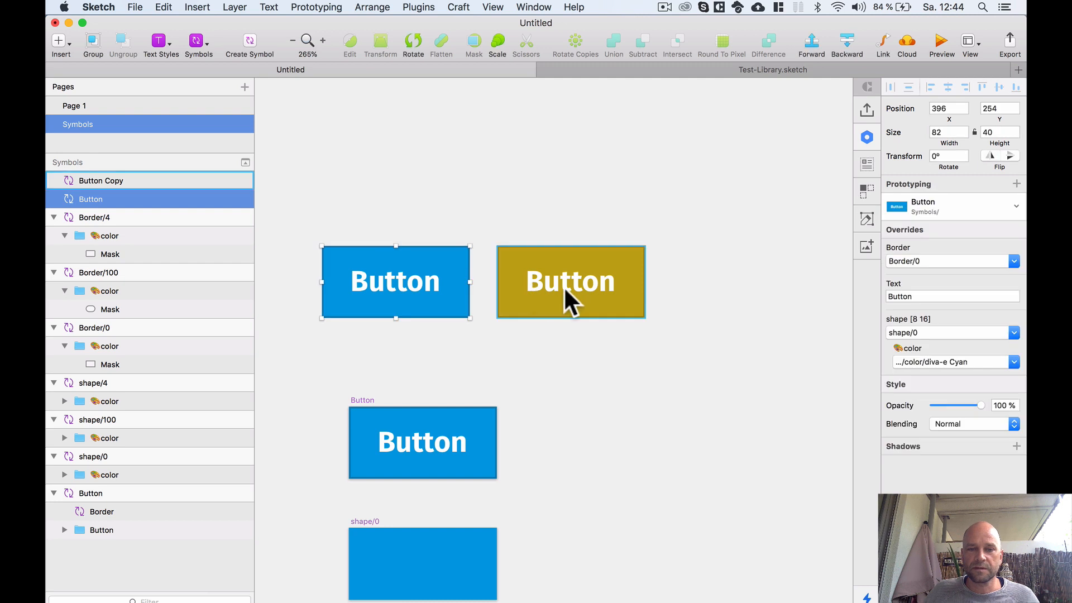
{"action": "left_click", "coordinate": [564, 288], "text": "shift"}
{"action": "scroll", "coordinate": [513, 315], "scroll_direction": "down", "scroll_amount": 2}
{"action": "key", "text": "BackSpace"}
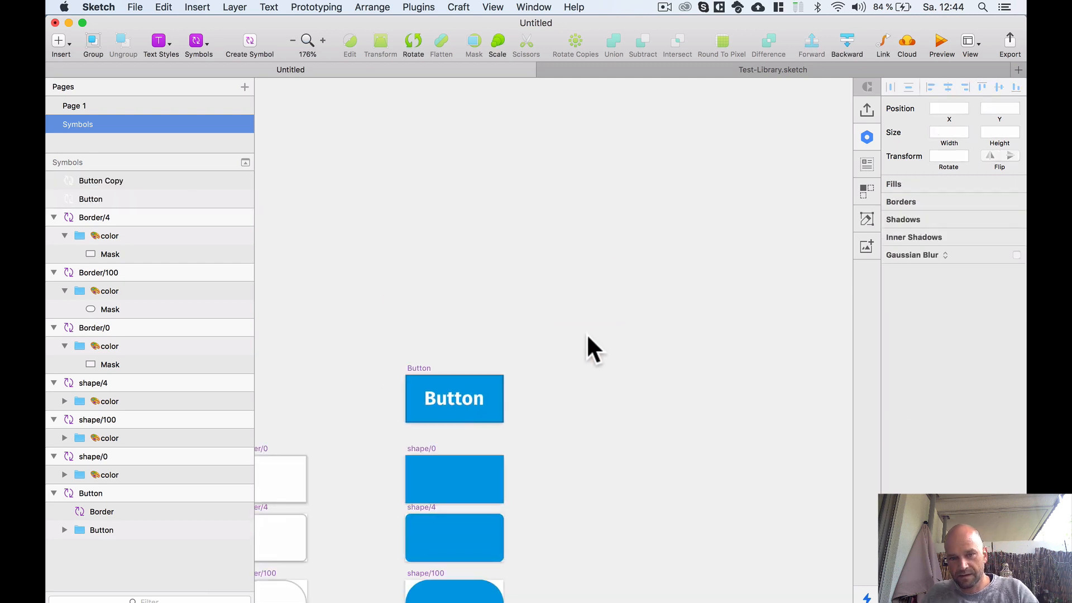
{"action": "scroll", "coordinate": [457, 314], "scroll_direction": "down", "scroll_amount": 2}
{"action": "scroll", "coordinate": [497, 257], "scroll_direction": "up", "scroll_amount": 3}
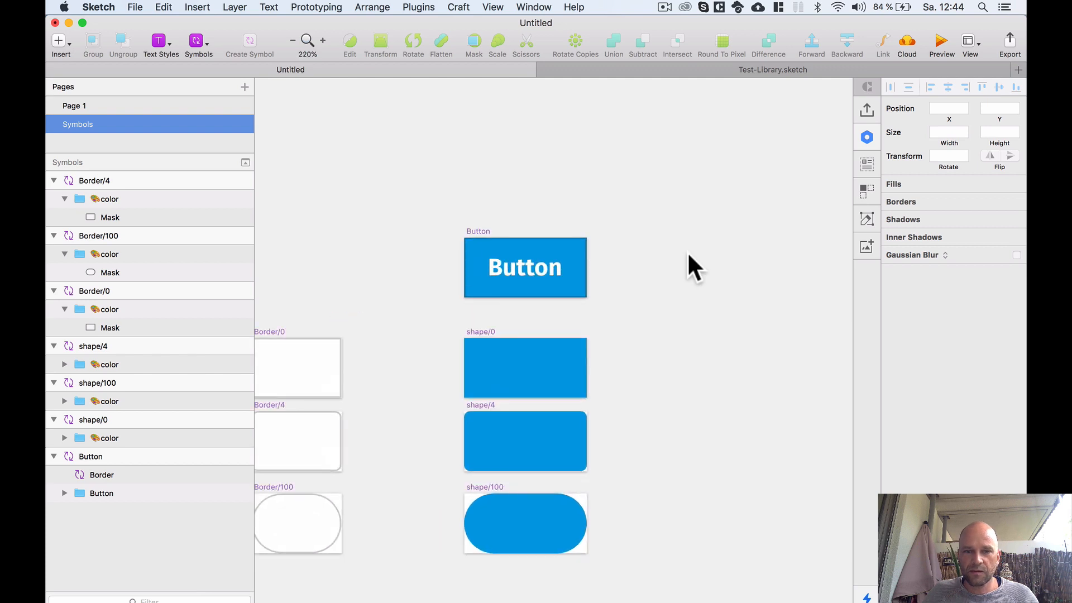
- Duplicate the Button symbol master to the right of the original, placing the copy at X 516, Y 343
{"action": "scroll", "coordinate": [688, 254], "scroll_direction": "up", "scroll_amount": 4}
{"action": "left_click_drag", "start_coordinate": [663, 283], "coordinate": [574, 276]}
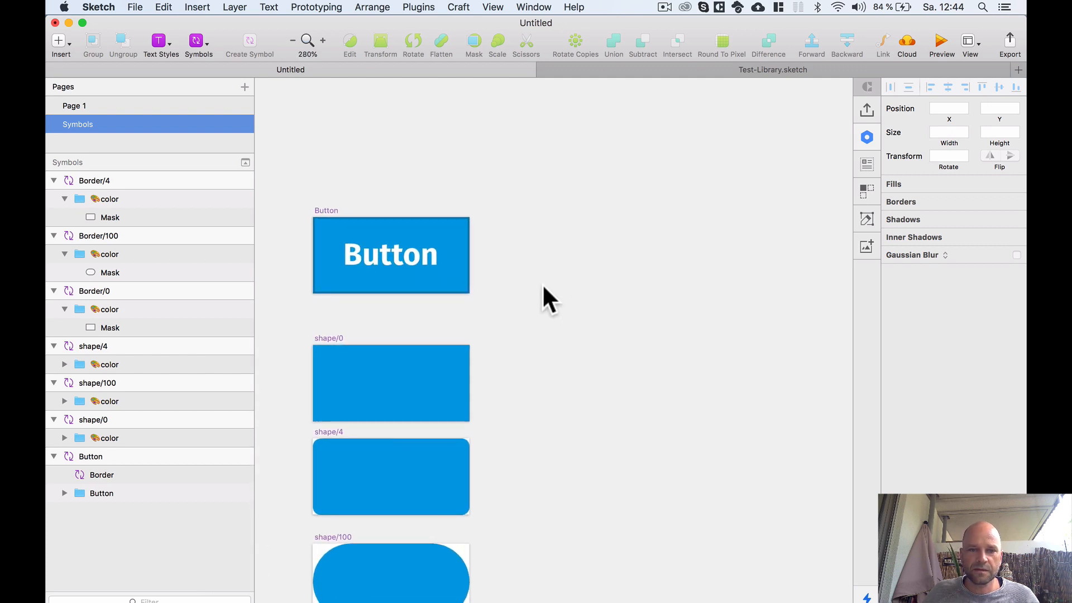
{"action": "scroll", "coordinate": [548, 294], "scroll_direction": "up", "scroll_amount": 2}
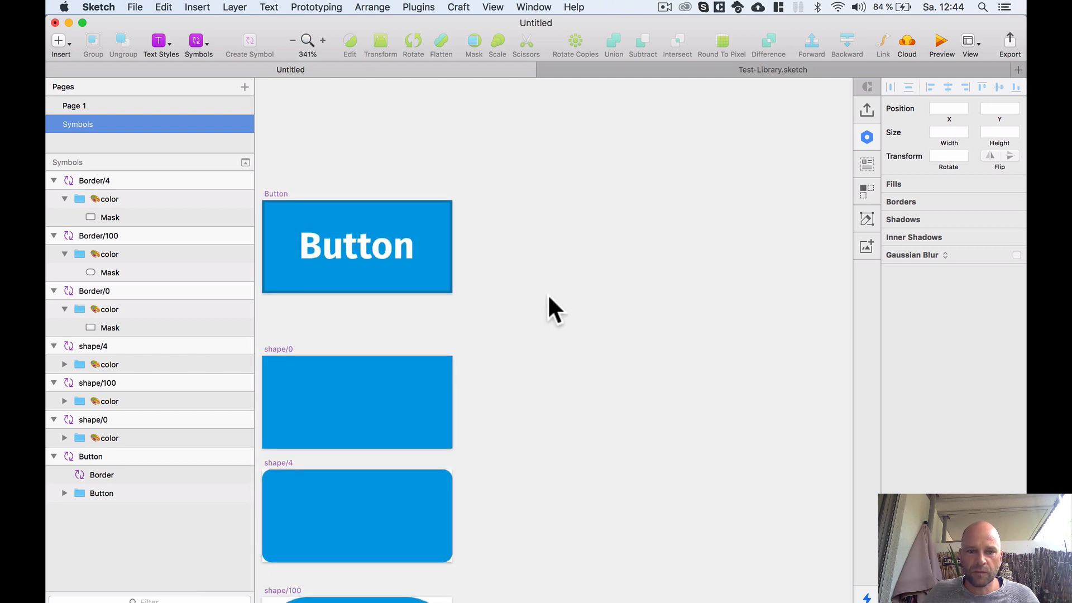
{"action": "scroll", "coordinate": [547, 294], "scroll_direction": "down", "scroll_amount": 2}
{"action": "scroll", "coordinate": [433, 201], "scroll_direction": "down", "scroll_amount": 2}
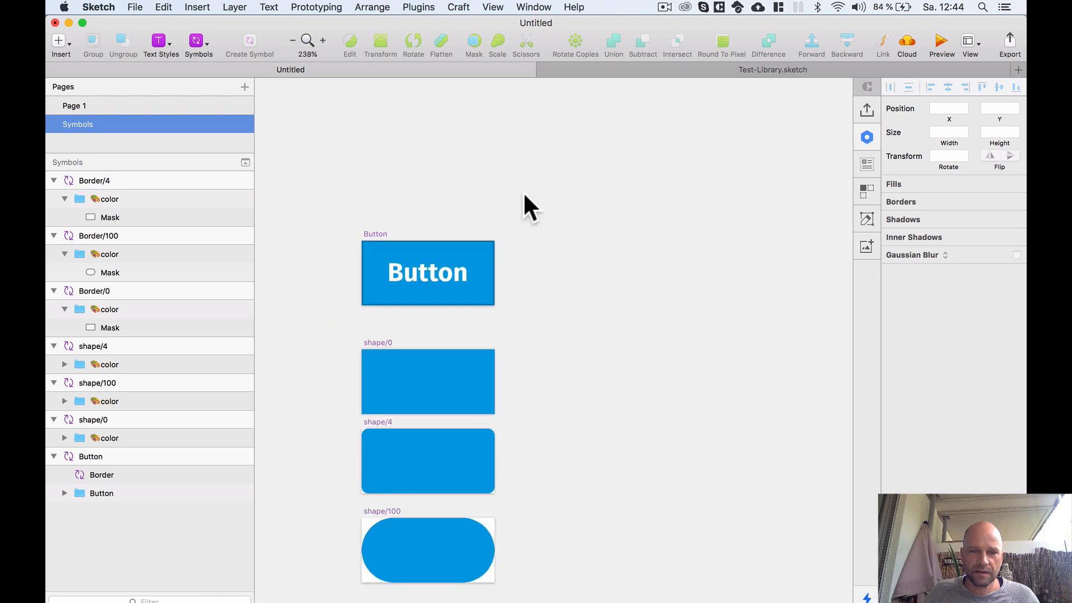
{"action": "left_click", "coordinate": [387, 230]}
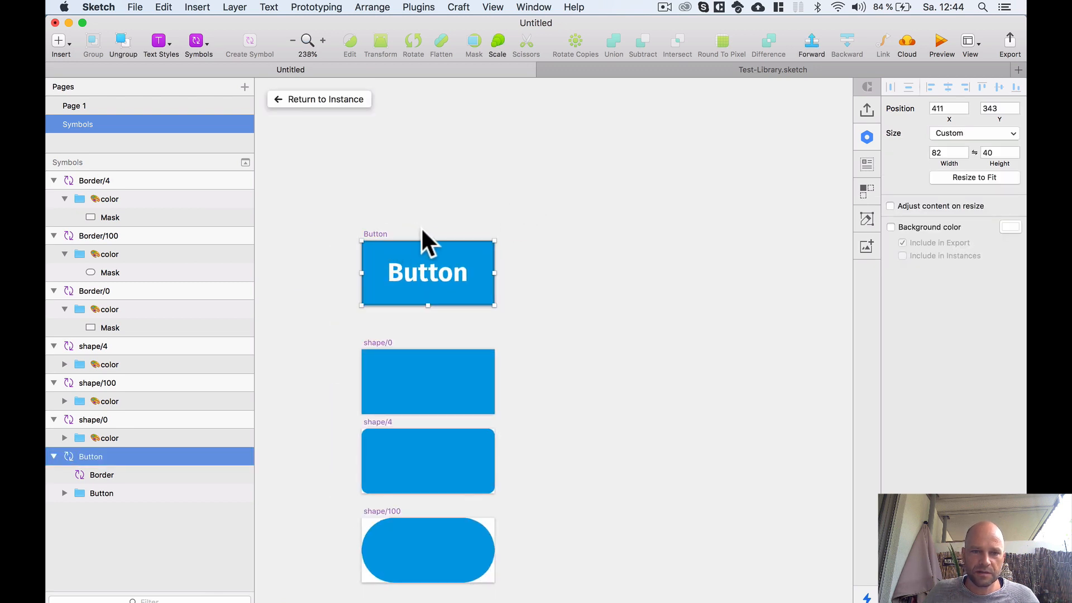
{"action": "left_click_drag", "start_coordinate": [368, 234], "coordinate": [537, 241]}
{"action": "scroll", "coordinate": [520, 219], "scroll_direction": "up", "scroll_amount": 2}
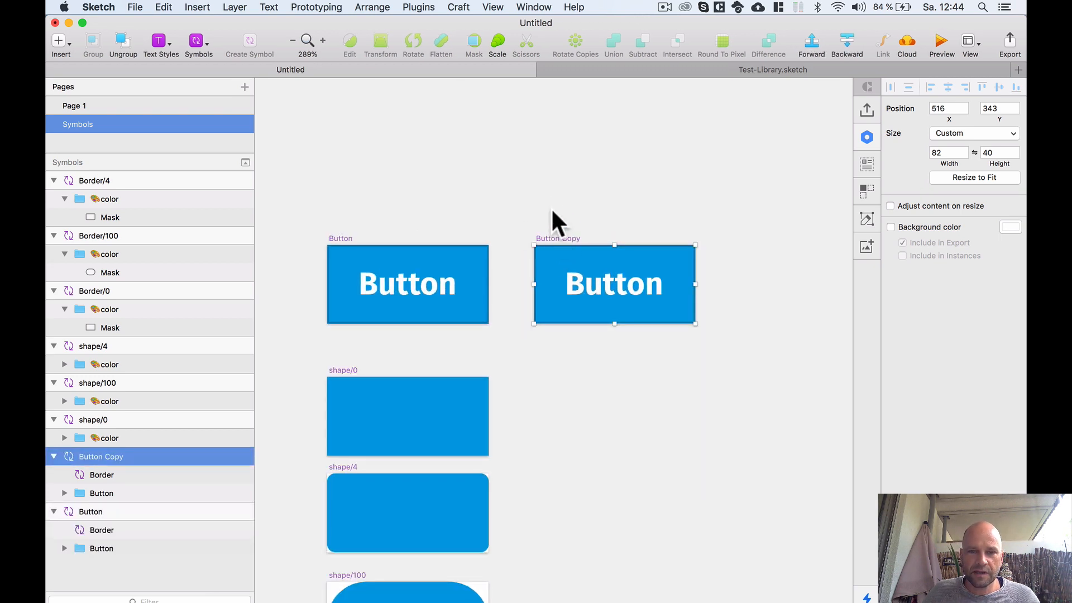
- Rename the duplicated Button symbol as Button/icon/right
{"action": "left_click", "coordinate": [550, 208]}
{"action": "left_click", "coordinate": [548, 235]}
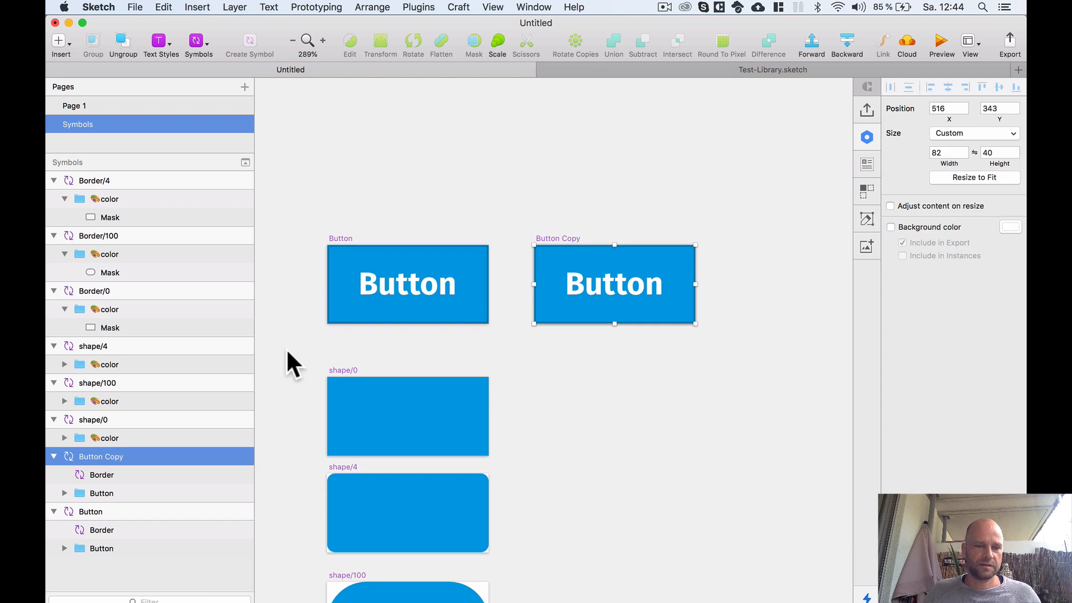
{"action": "double_click", "coordinate": [102, 454]}
{"action": "left_click", "coordinate": [106, 459]}
{"action": "left_click_drag", "start_coordinate": [104, 458], "coordinate": [190, 455]}
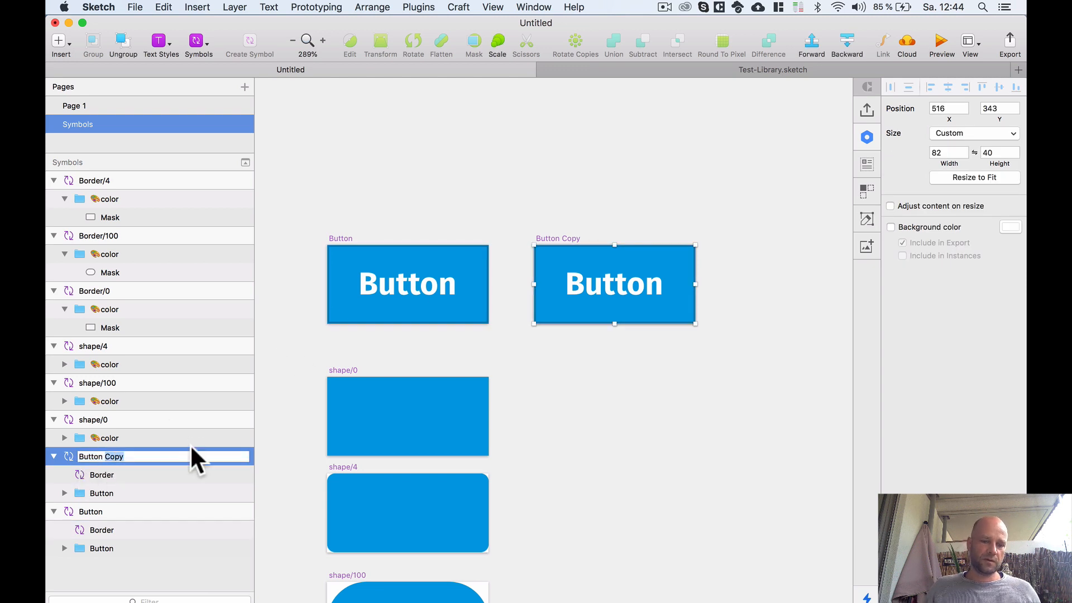
{"action": "key", "text": "BackSpace"}
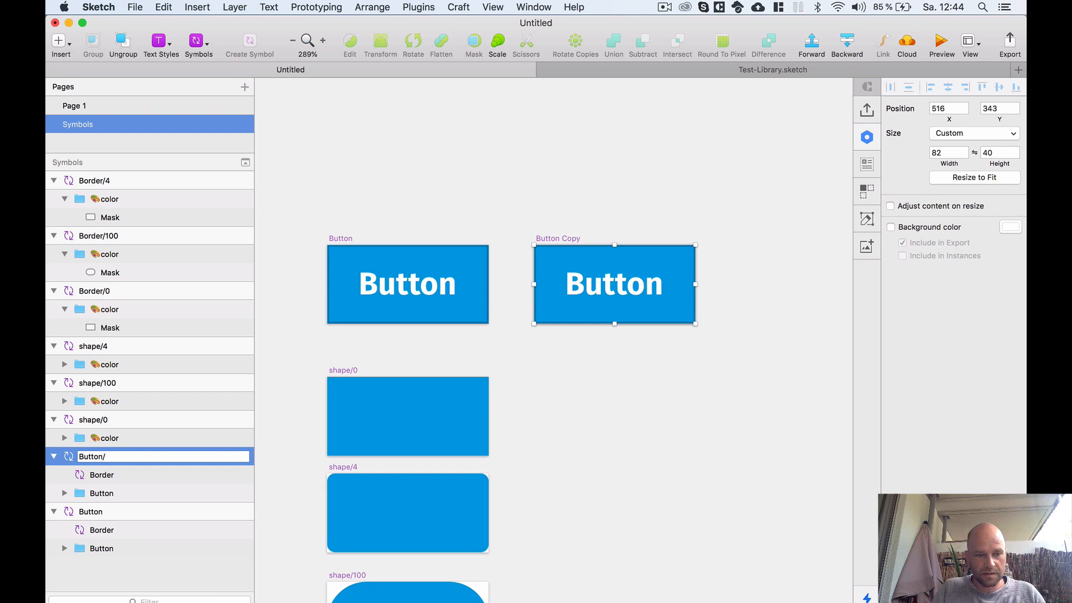
{"action": "type", "text": "/icon/"}
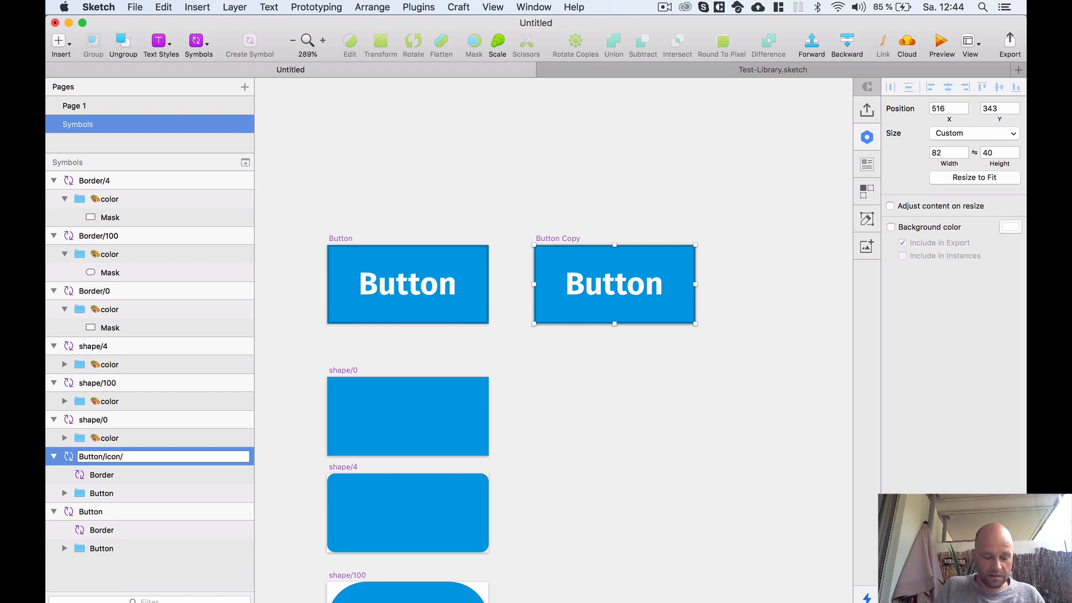
{"action": "type", "text": "right"}
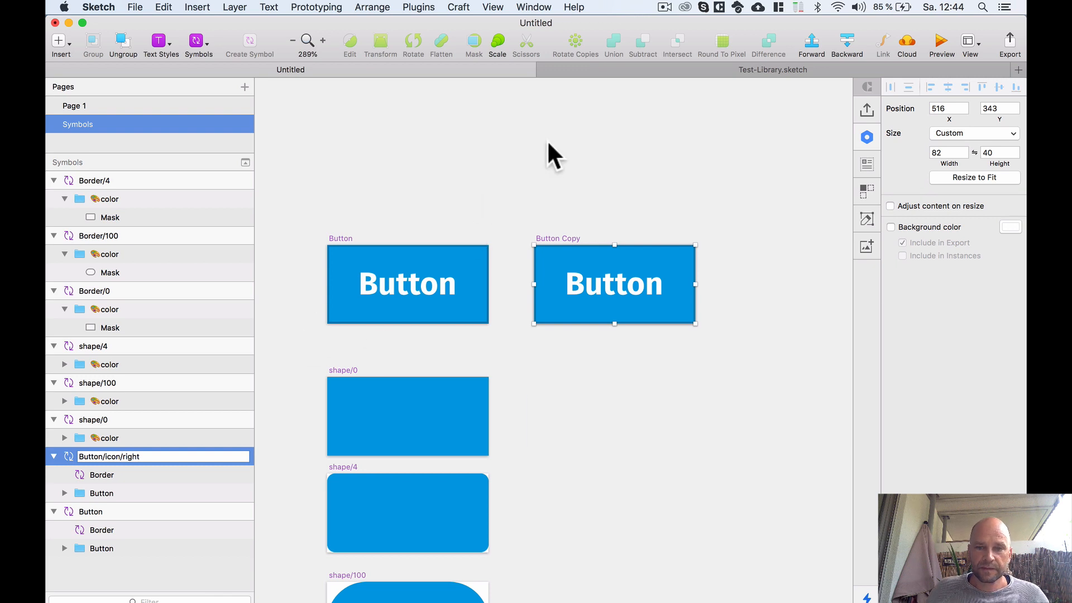
{"action": "left_click", "coordinate": [530, 157]}
- Rename the original Button symbol master as Button/Big
{"action": "scroll", "coordinate": [360, 223], "scroll_direction": "down", "scroll_amount": 2}
{"action": "left_click_drag", "start_coordinate": [462, 205], "coordinate": [545, 206]}
{"action": "scroll", "coordinate": [498, 202], "scroll_direction": "down", "scroll_amount": 3}
{"action": "left_click", "coordinate": [479, 235]}
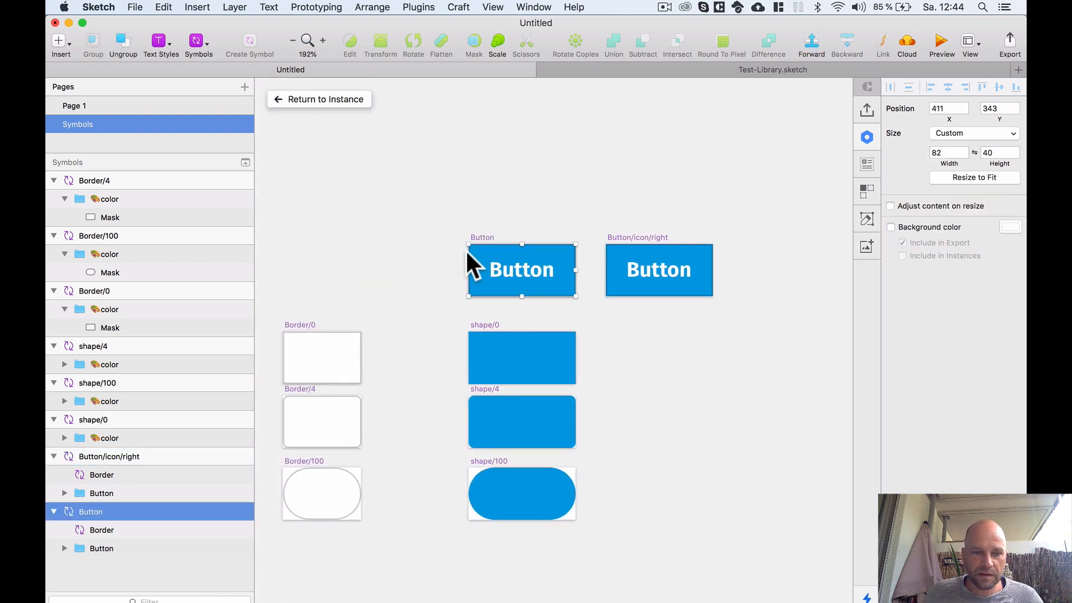
{"action": "double_click", "coordinate": [96, 511]}
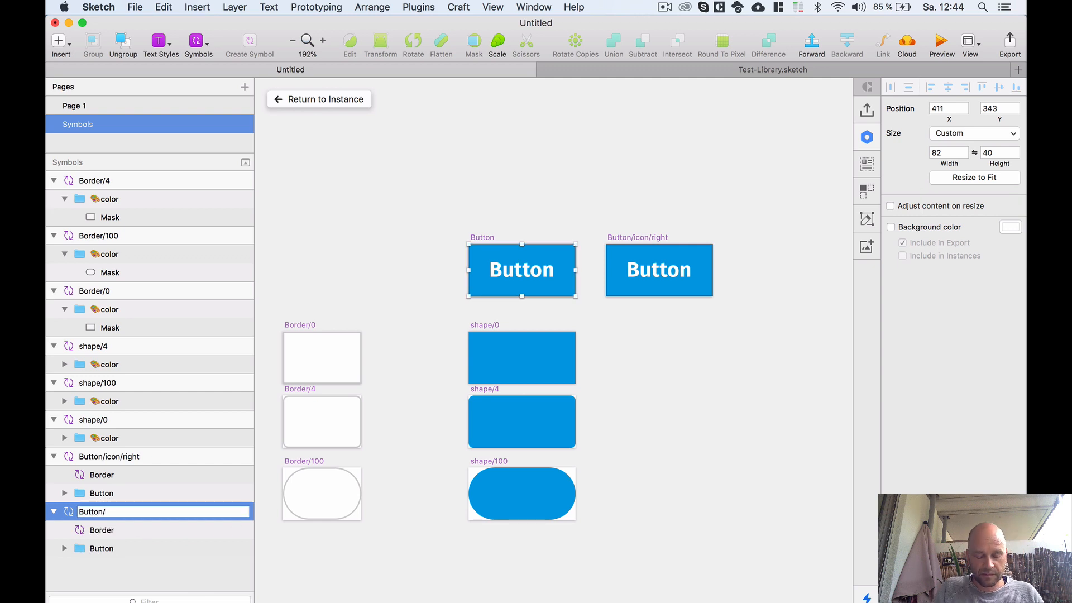
{"action": "type", "text": "/defau"}
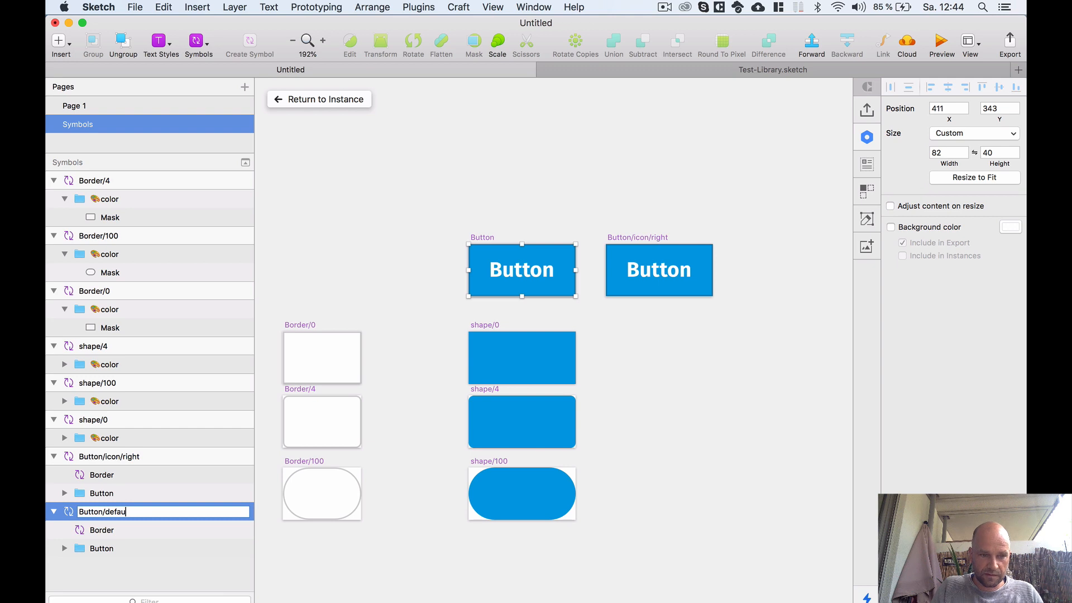
{"action": "key", "text": "BackSpace"}
{"action": "key", "text": "BackSpace"}
{"action": "key", "text": "BackSpace"}
{"action": "key", "text": "BackSpace"}
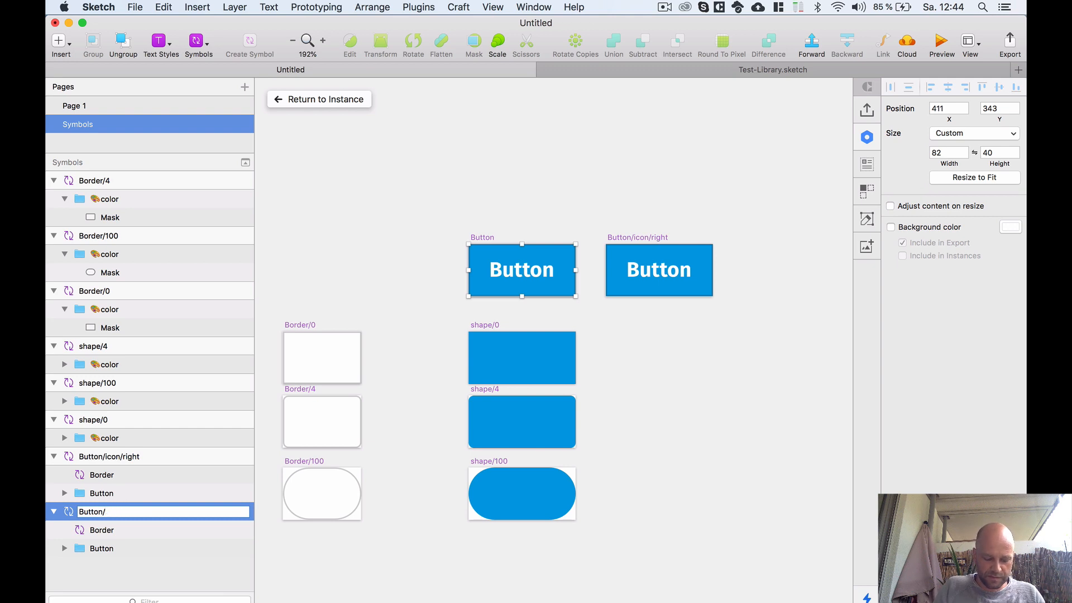
{"action": "type", "text": "Big"}
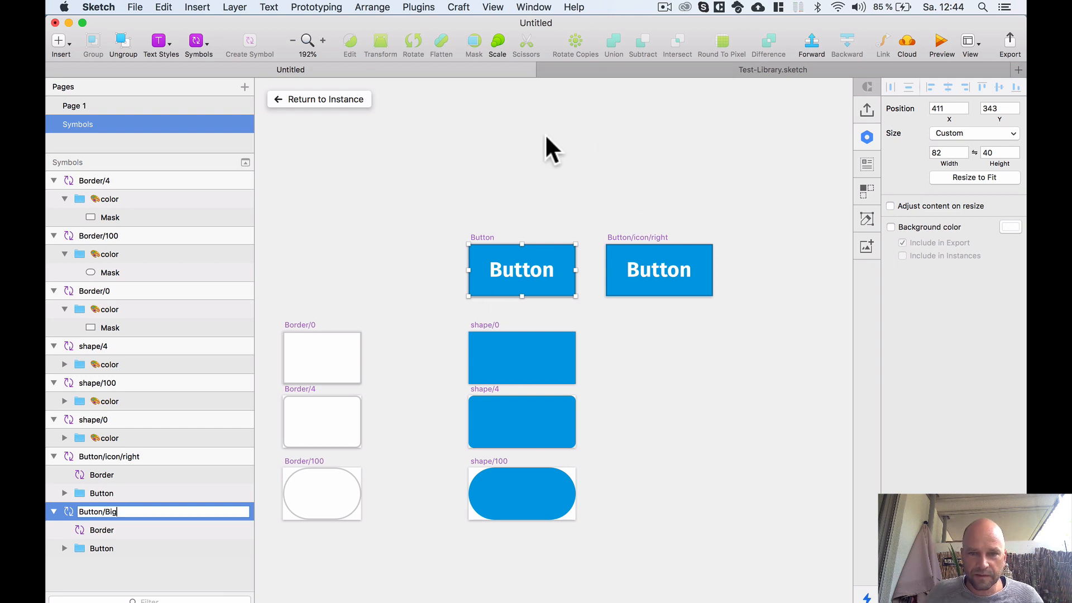
{"action": "left_click", "coordinate": [508, 170]}
{"action": "scroll", "coordinate": [504, 170], "scroll_direction": "up", "scroll_amount": 2}
{"action": "scroll", "coordinate": [505, 170], "scroll_direction": "down", "scroll_amount": 1}
{"action": "left_click_drag", "start_coordinate": [507, 170], "coordinate": [474, 168]}
{"action": "scroll", "coordinate": [475, 166], "scroll_direction": "down", "scroll_amount": 4}
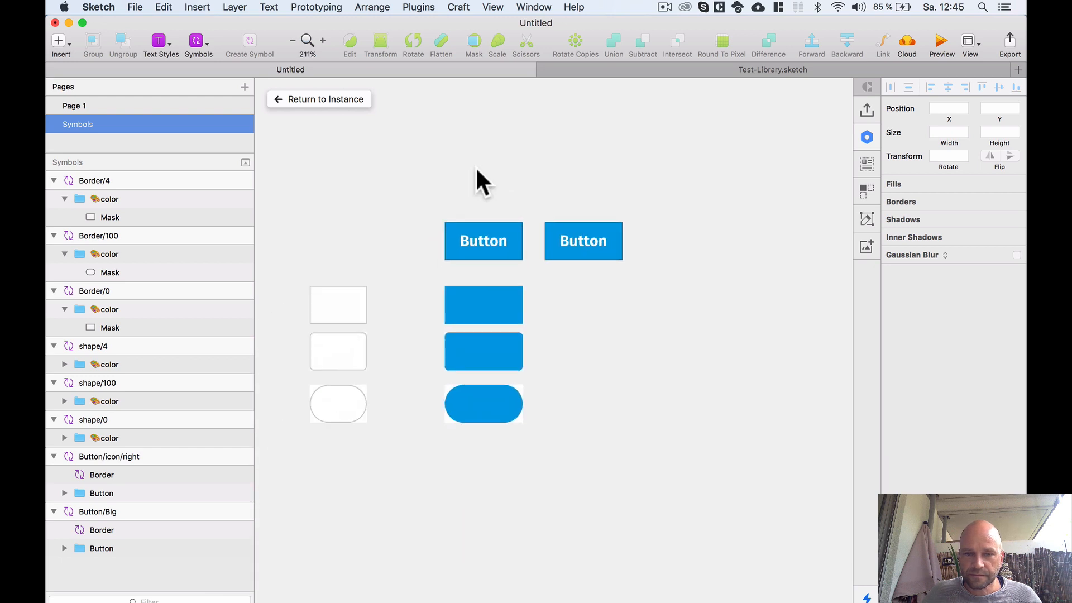
{"action": "scroll", "coordinate": [458, 192], "scroll_direction": "up", "scroll_amount": 2}
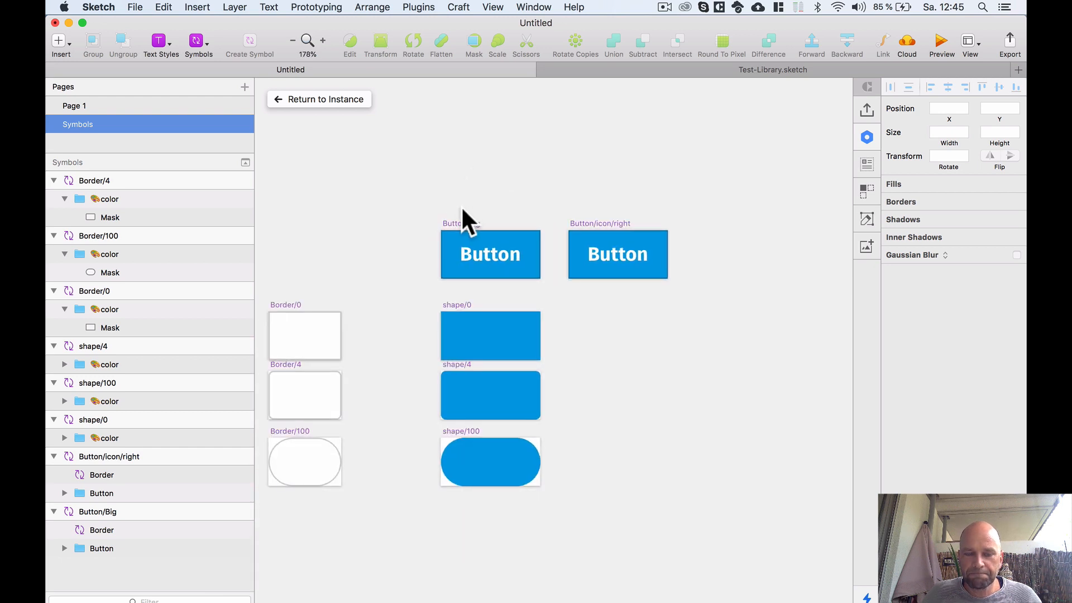
{"action": "scroll", "coordinate": [462, 208], "scroll_direction": "down", "scroll_amount": 1}
{"action": "scroll", "coordinate": [652, 219], "scroll_direction": "up", "scroll_amount": 2}
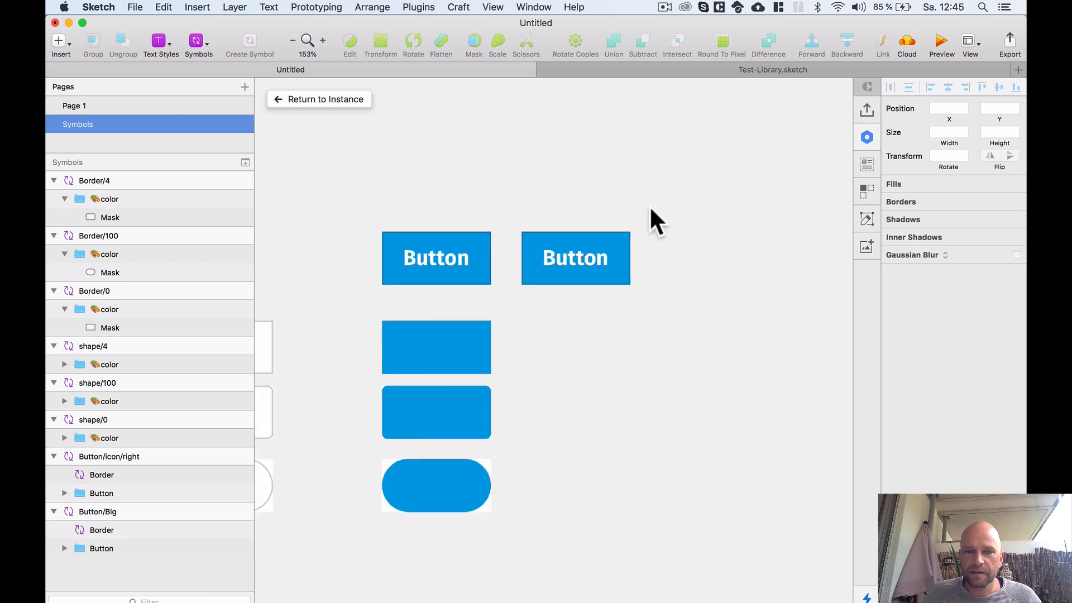
- Expand the Button group inside the Button/icon/right symbol to show its layers
{"action": "left_click_drag", "start_coordinate": [625, 204], "coordinate": [517, 180]}
{"action": "scroll", "coordinate": [498, 193], "scroll_direction": "up", "scroll_amount": 4}
{"action": "scroll", "coordinate": [491, 187], "scroll_direction": "up", "scroll_amount": 1}
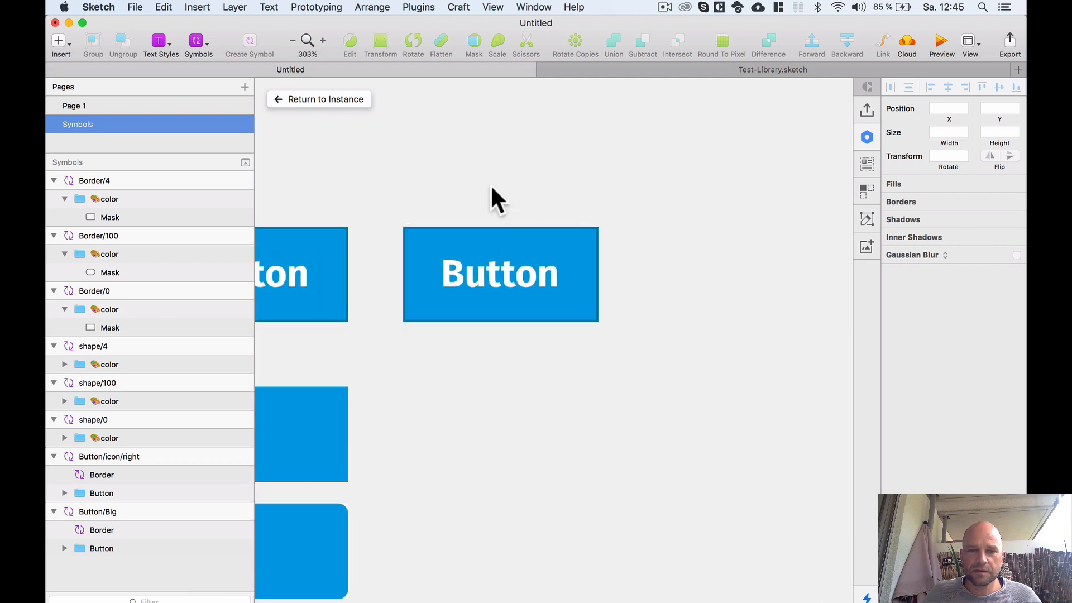
{"action": "scroll", "coordinate": [491, 187], "scroll_direction": "up", "scroll_amount": 1}
{"action": "left_click", "coordinate": [440, 216]}
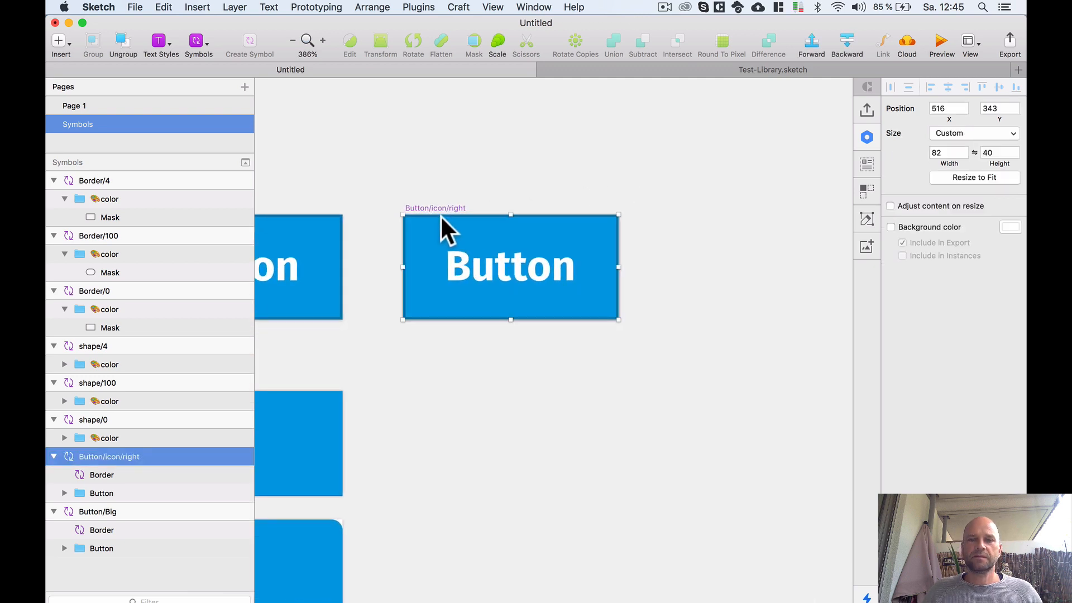
{"action": "scroll", "coordinate": [592, 226], "scroll_direction": "down", "scroll_amount": 1}
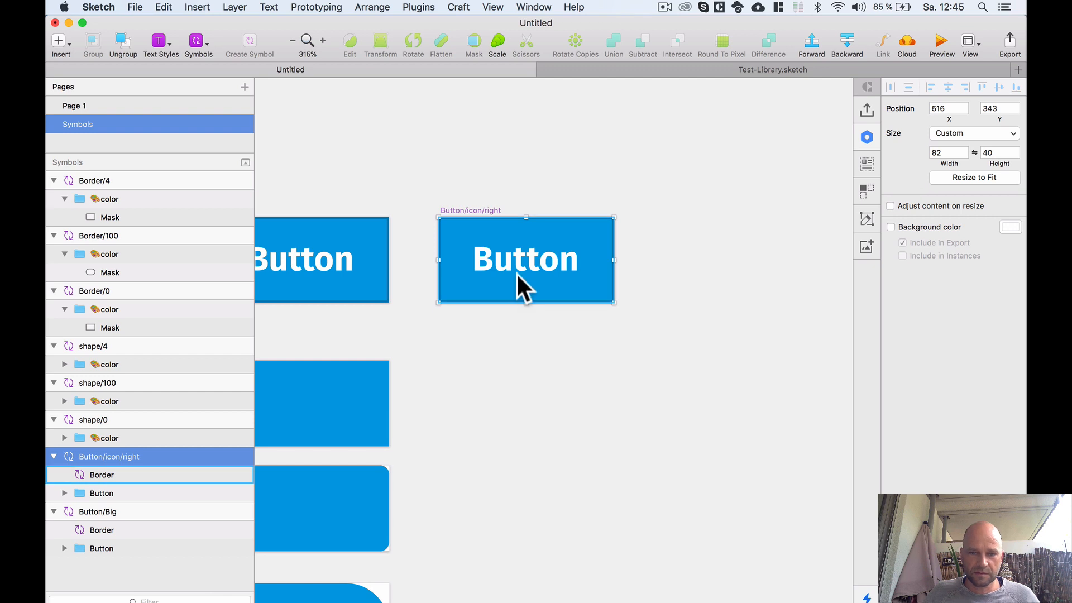
{"action": "scroll", "coordinate": [598, 301], "scroll_direction": "up", "scroll_amount": 1}
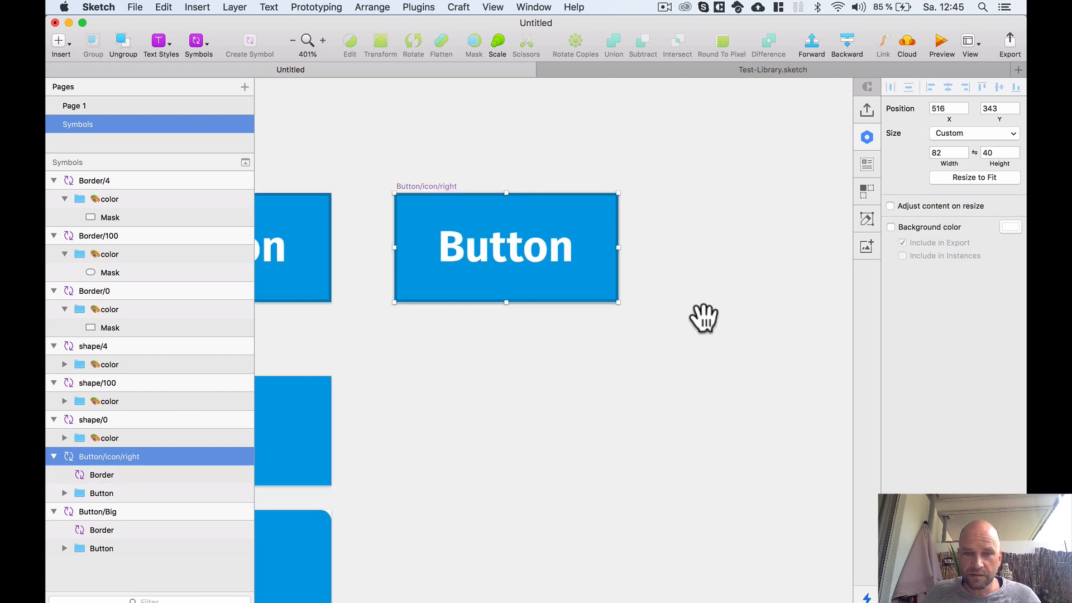
{"action": "scroll", "coordinate": [701, 318], "scroll_direction": "right", "scroll_amount": 1}
{"action": "left_click", "coordinate": [484, 246]}
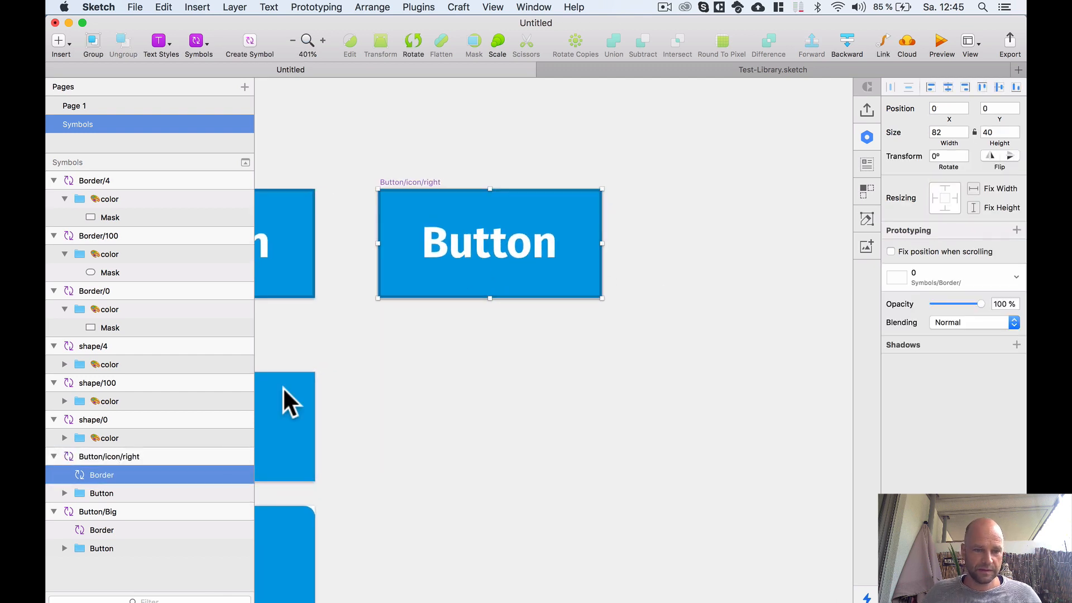
{"action": "left_click", "coordinate": [104, 494]}
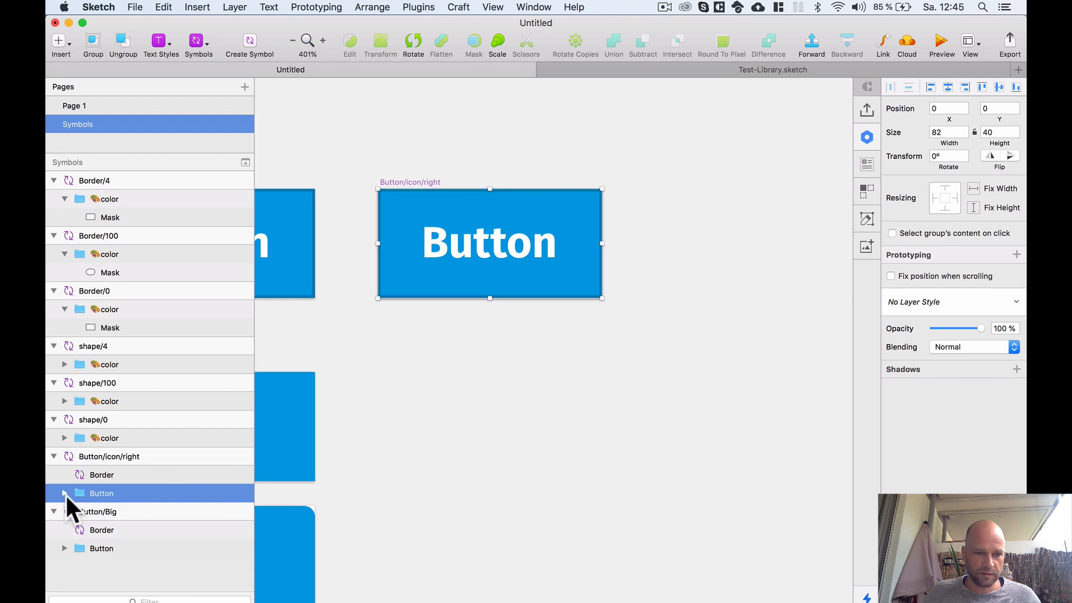
{"action": "left_click", "coordinate": [401, 182]}
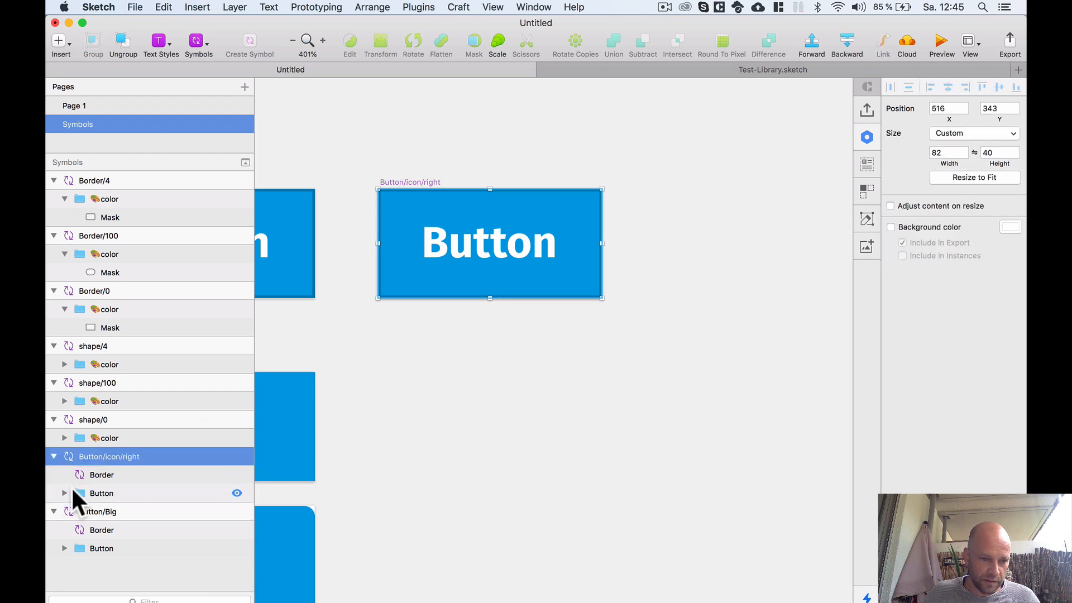
{"action": "left_click", "coordinate": [71, 491]}
{"action": "left_click", "coordinate": [63, 493]}
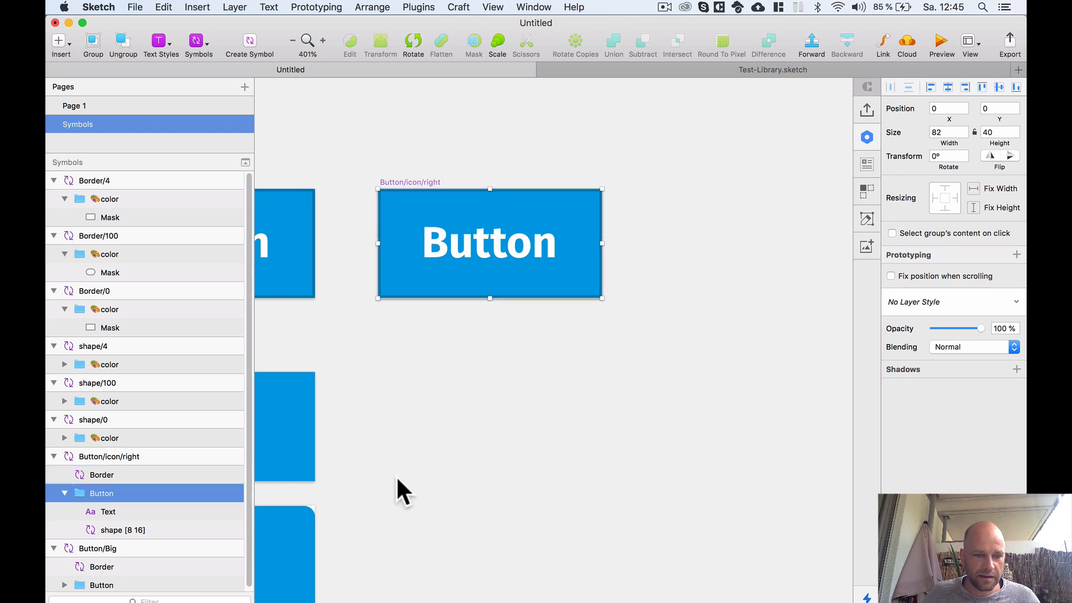
{"action": "scroll", "coordinate": [509, 335], "scroll_direction": "up", "scroll_amount": 2}
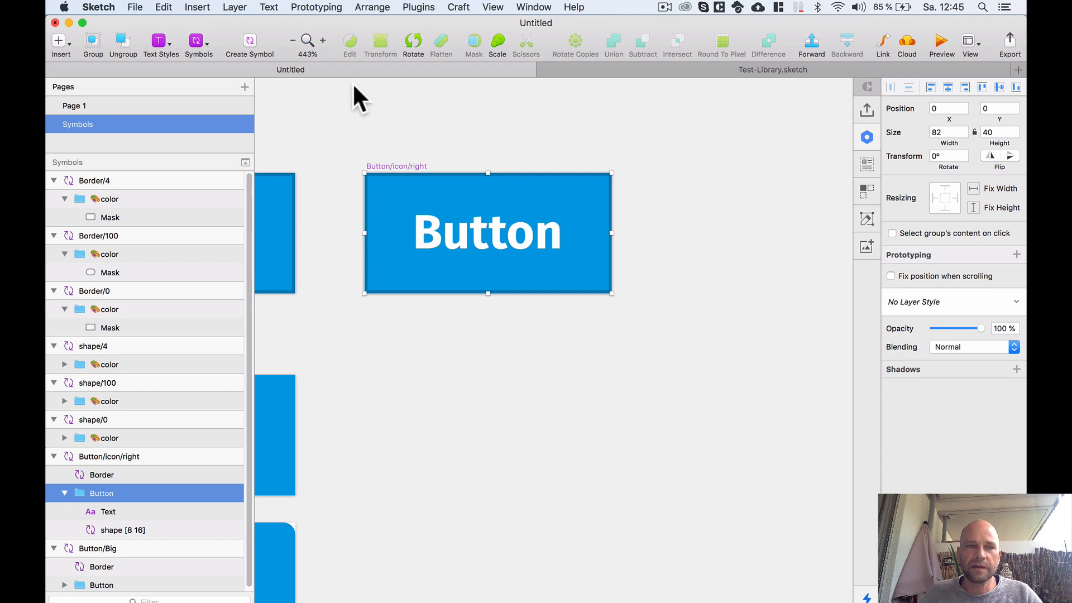
{"action": "left_click", "coordinate": [197, 42]}
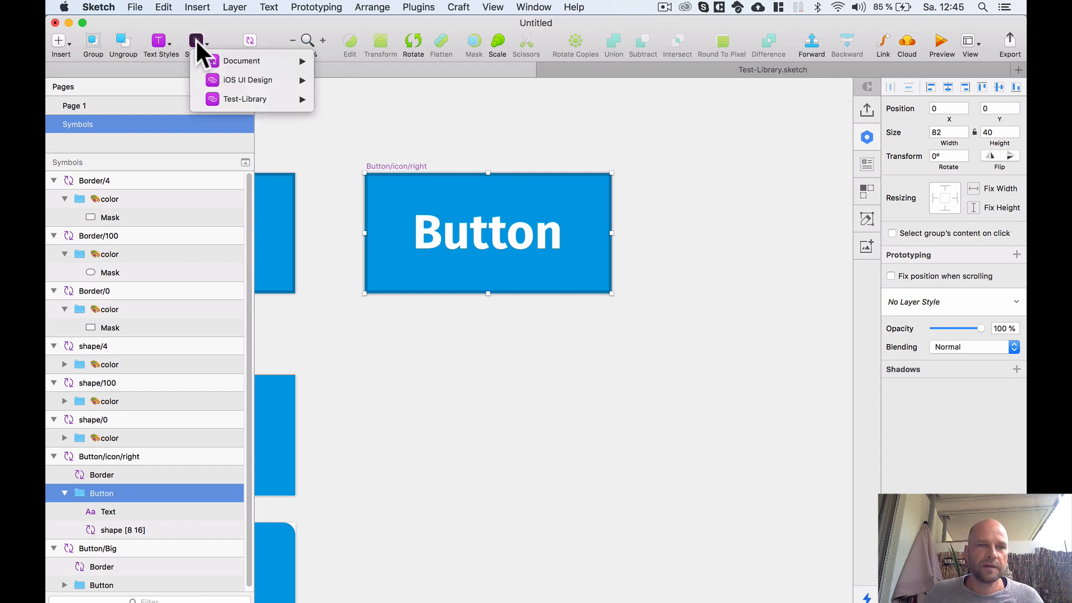
{"action": "mouse_move", "coordinate": [230, 96]}
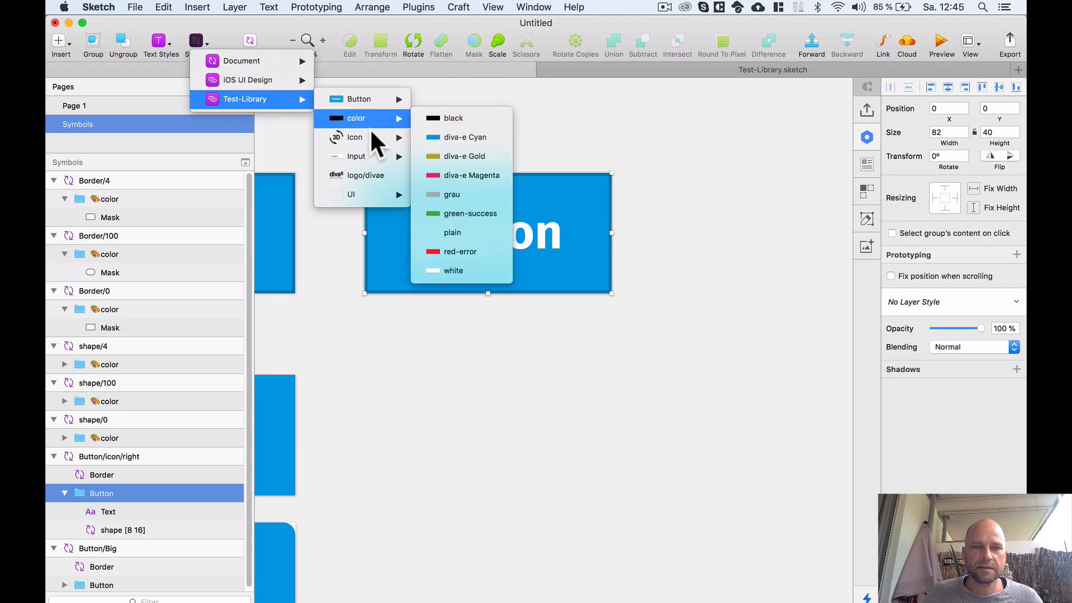
{"action": "mouse_move", "coordinate": [371, 133]}
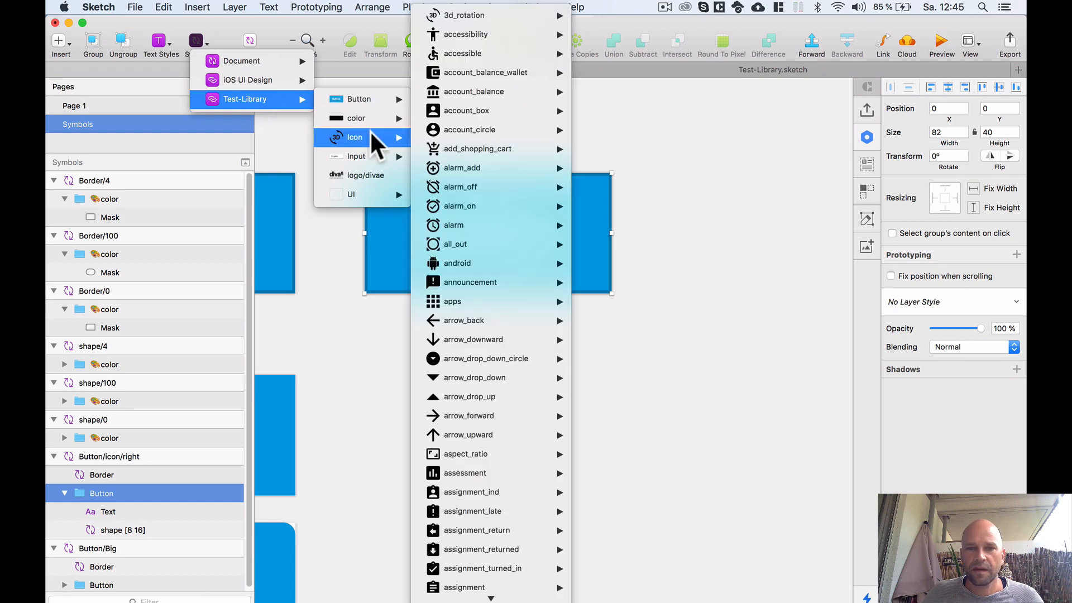
{"action": "left_click", "coordinate": [804, 159]}
{"action": "left_click", "coordinate": [492, 233]}
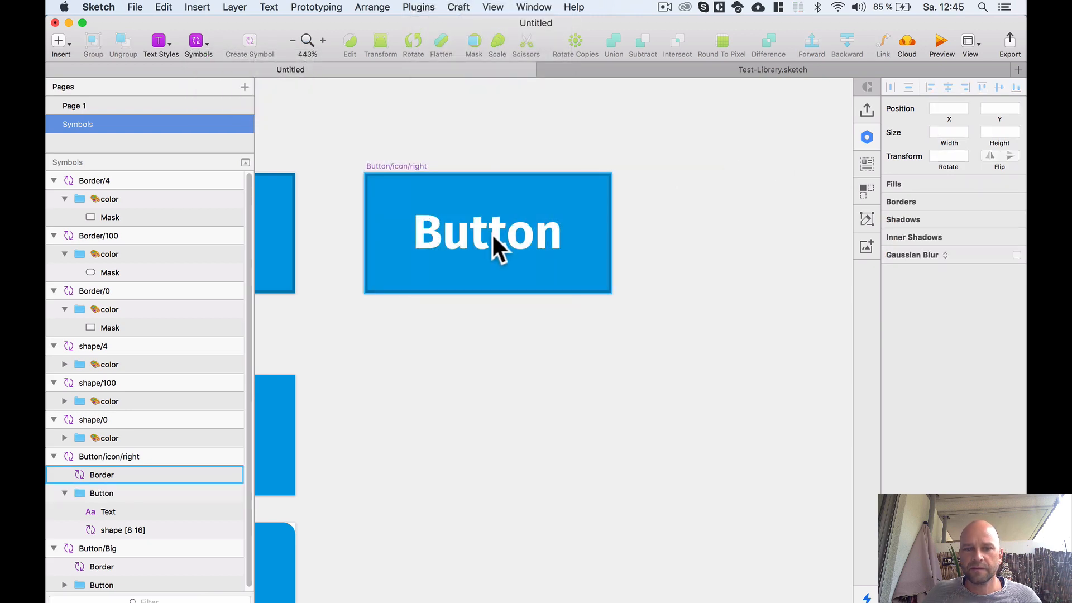
- Check the properties of the shape and Text layers in the Button group of Button/icon/right
{"action": "left_click", "coordinate": [123, 528]}
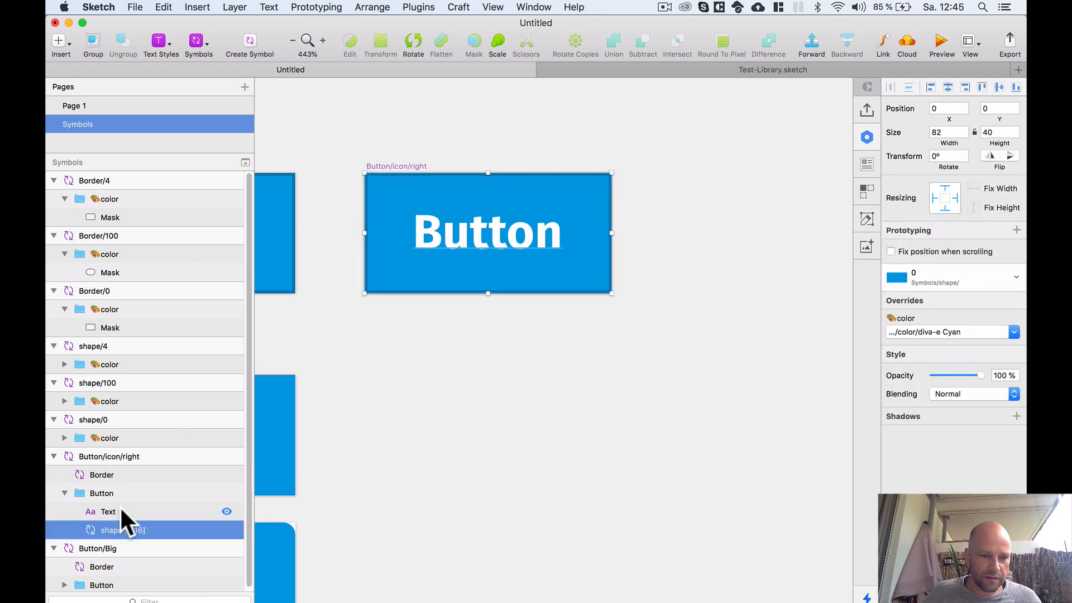
{"action": "left_click", "coordinate": [119, 508]}
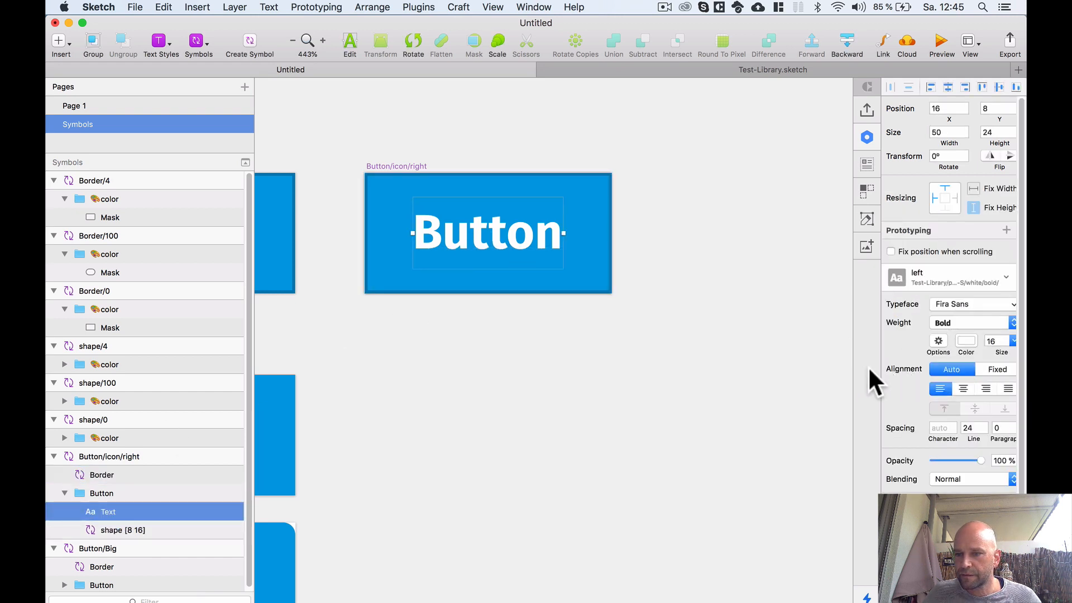
{"action": "left_click", "coordinate": [538, 137]}
- Insert the Test-Library symbol Icon/arrow_forward/24px into Button/icon/right just after the label, at X 66, Y 8
{"action": "scroll", "coordinate": [537, 136], "scroll_direction": "down", "scroll_amount": 2}
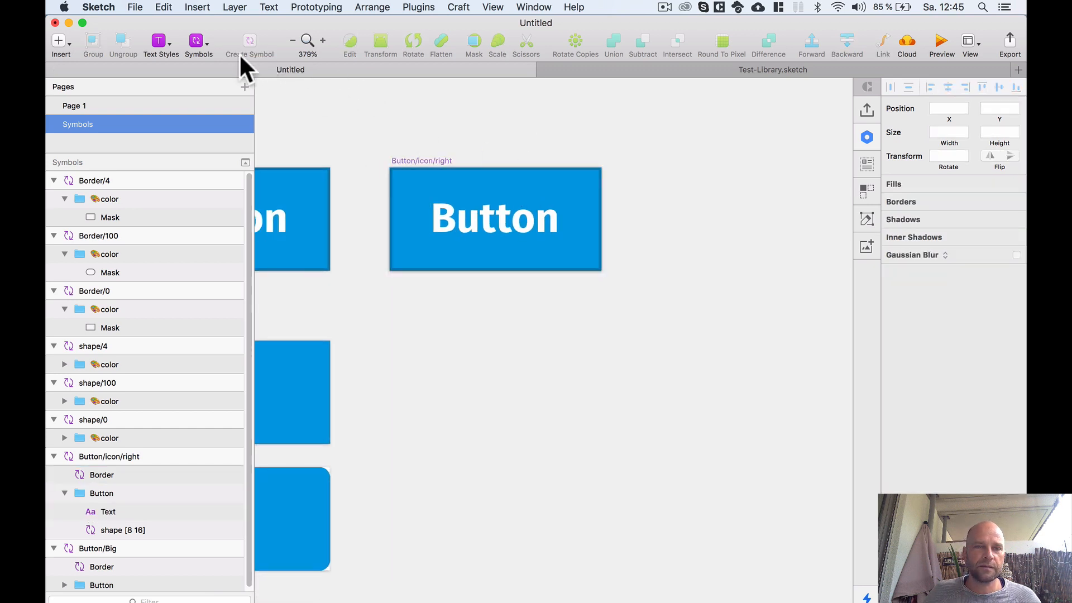
{"action": "left_click", "coordinate": [202, 38]}
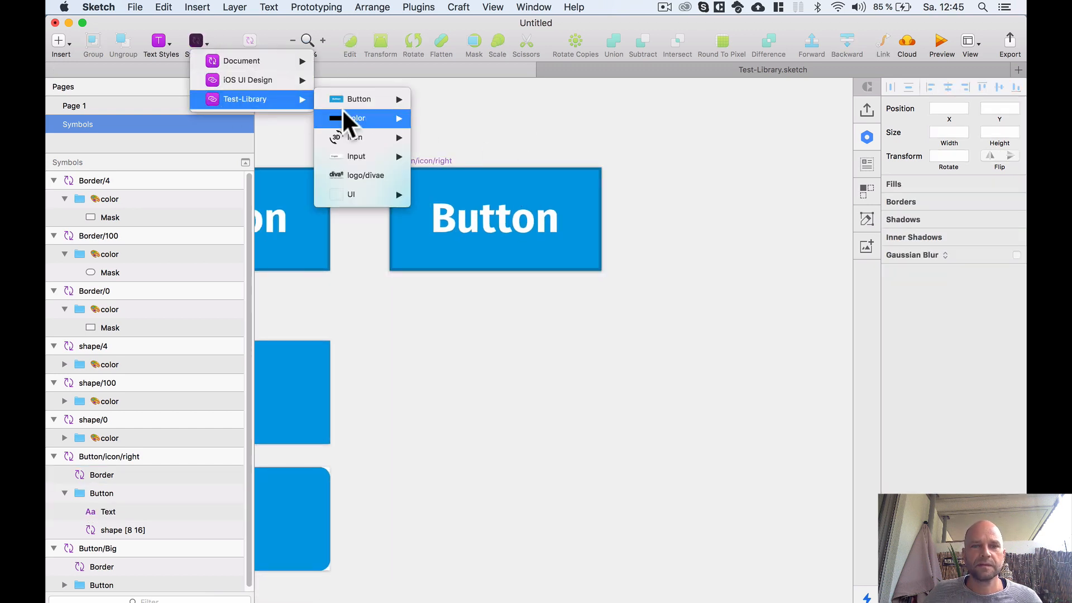
{"action": "mouse_move", "coordinate": [367, 117]}
{"action": "mouse_move", "coordinate": [379, 137]}
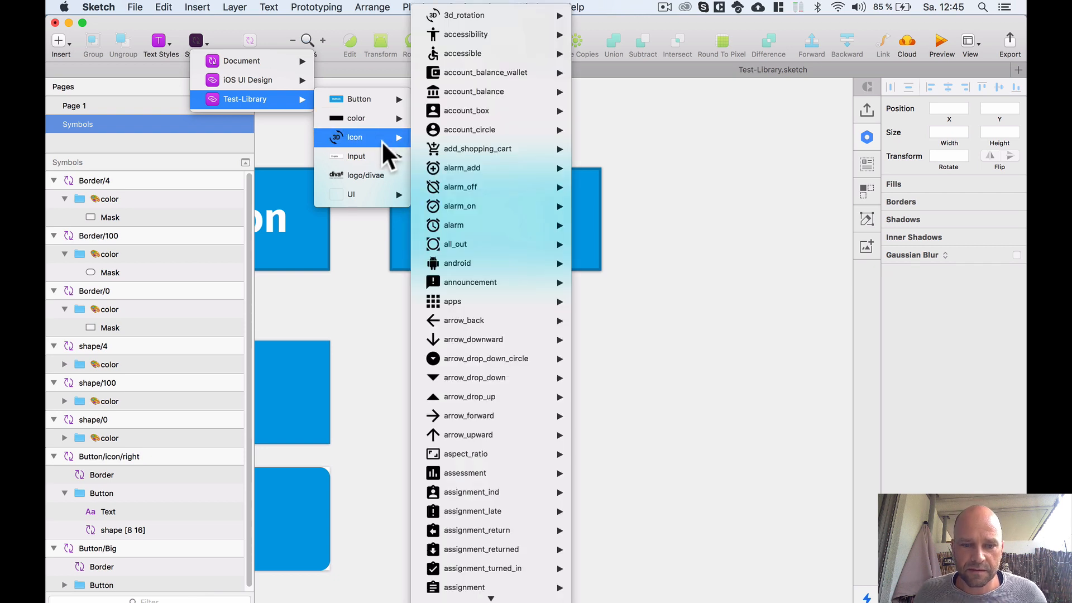
{"action": "mouse_move", "coordinate": [481, 411]}
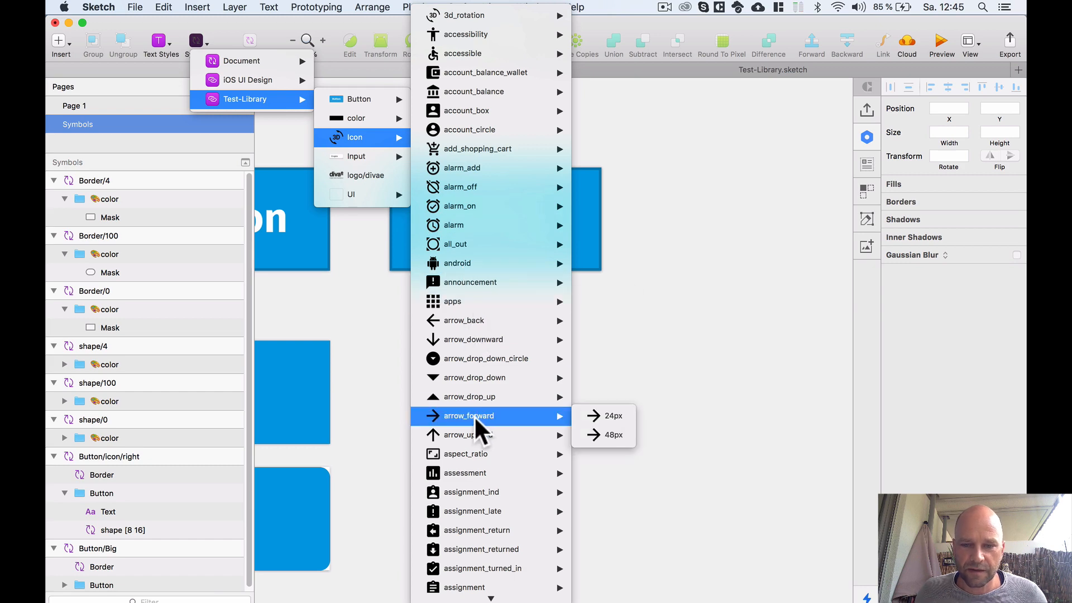
{"action": "left_click", "coordinate": [585, 416]}
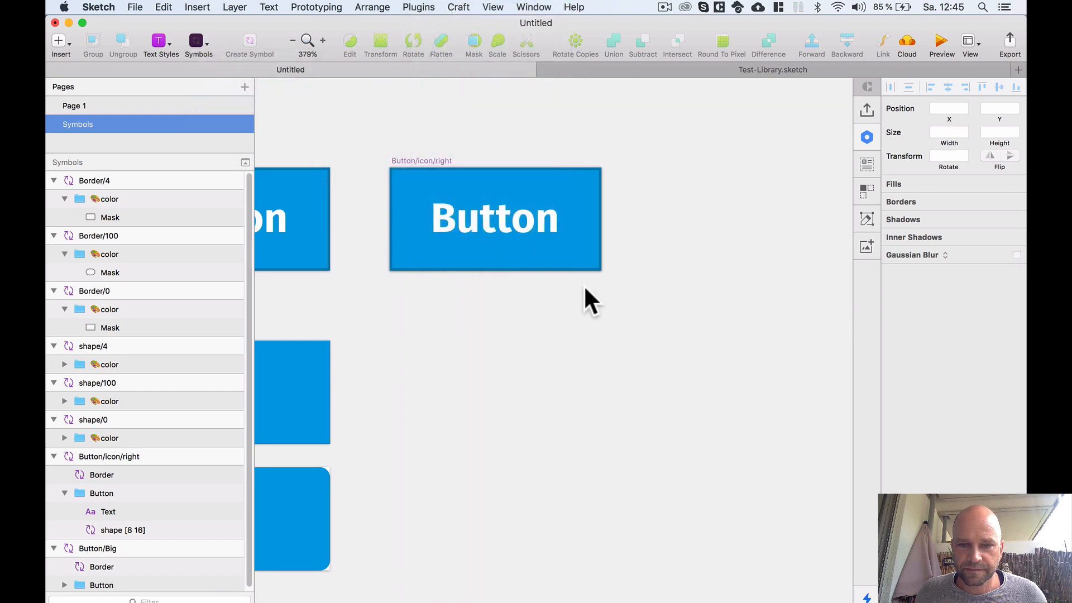
{"action": "left_click", "coordinate": [590, 216]}
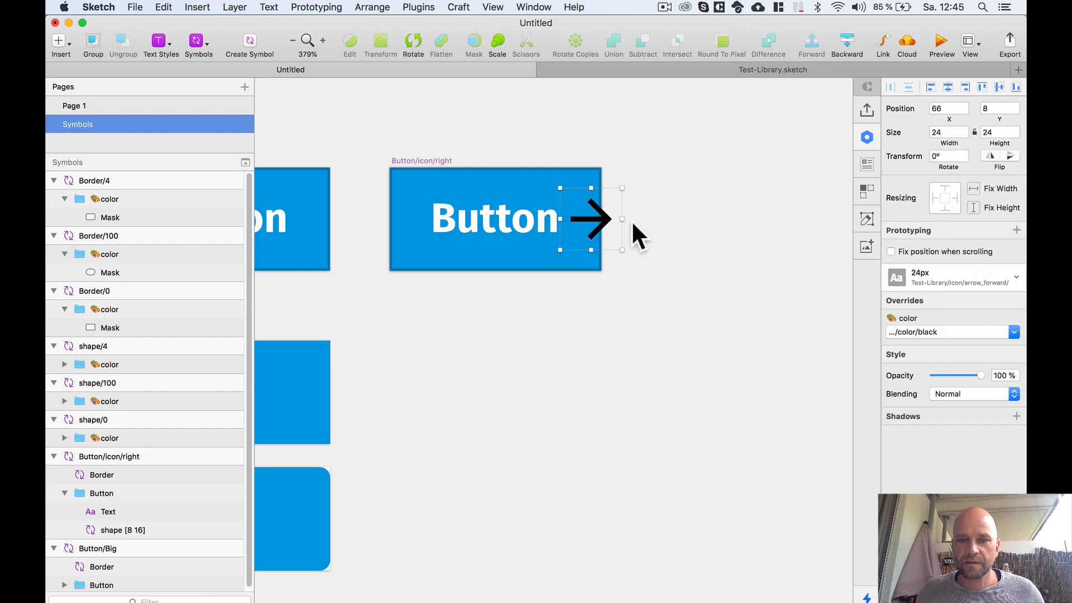
- Move the Icon/arrow_forward/24px layer into the Button group of Button/icon/right, above the Text layer
{"action": "scroll", "coordinate": [645, 203], "scroll_direction": "up", "scroll_amount": 2}
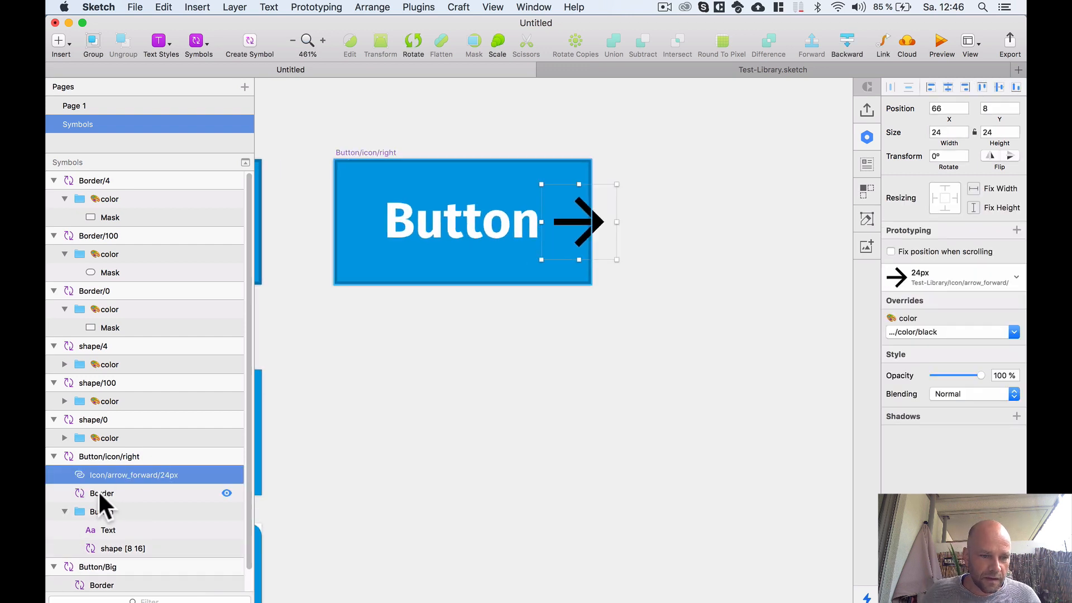
{"action": "scroll", "coordinate": [101, 489], "scroll_direction": "down", "scroll_amount": 1}
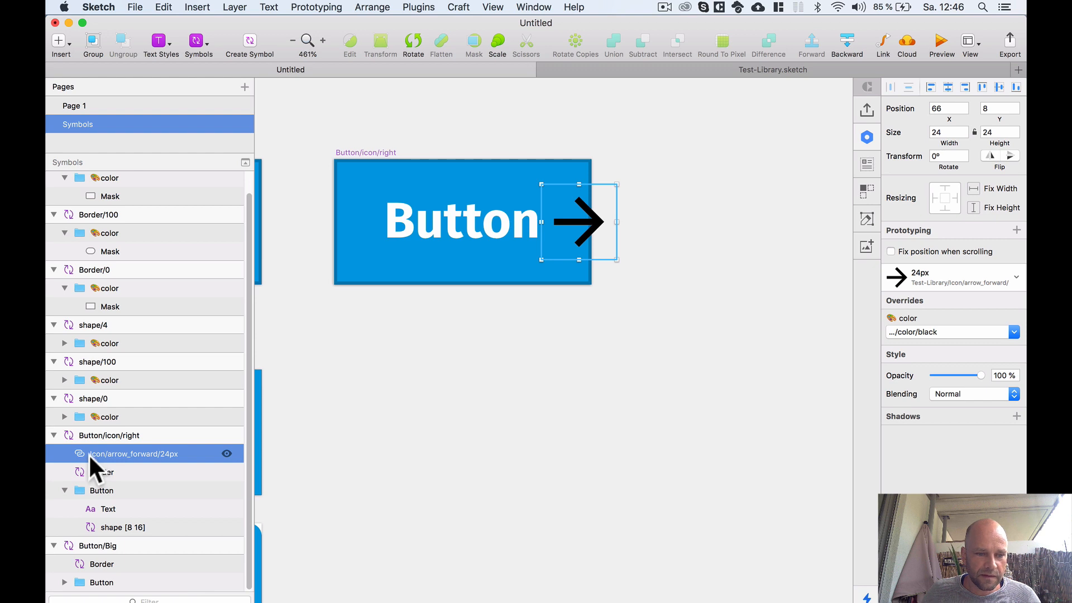
{"action": "left_click_drag", "start_coordinate": [88, 452], "coordinate": [95, 499]}
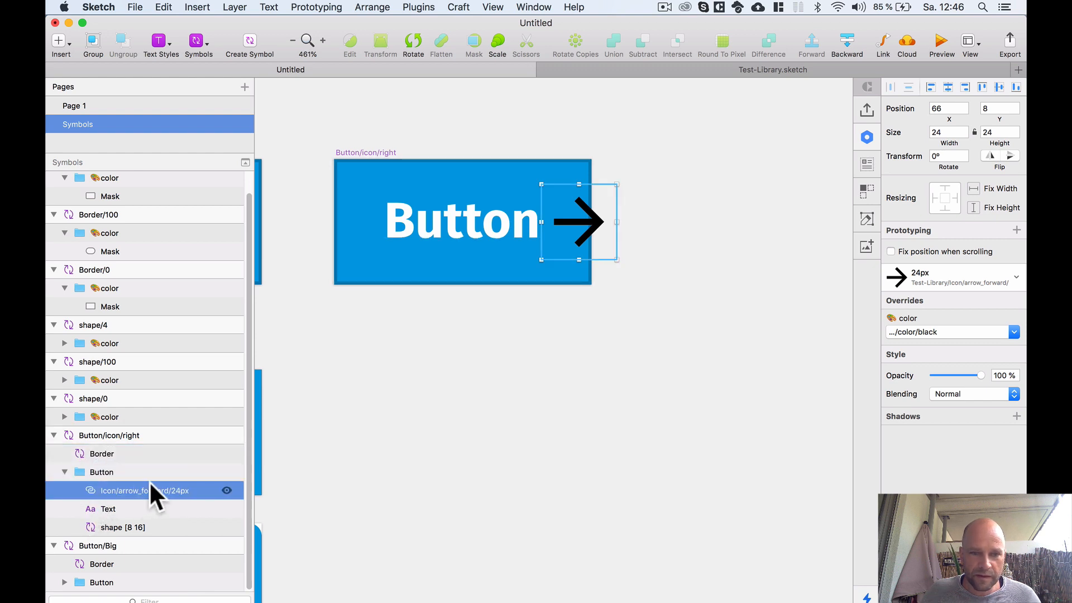
- Undo the accidental move of the Border layer in Button/icon/right
{"action": "scroll", "coordinate": [622, 195], "scroll_direction": "up", "scroll_amount": 2}
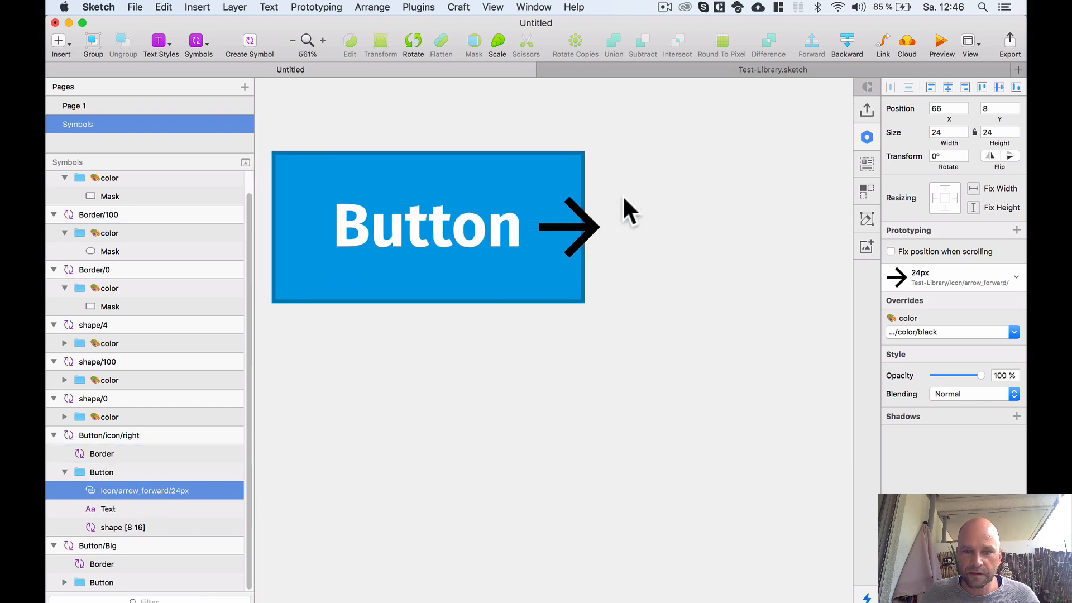
{"action": "left_click", "coordinate": [569, 228]}
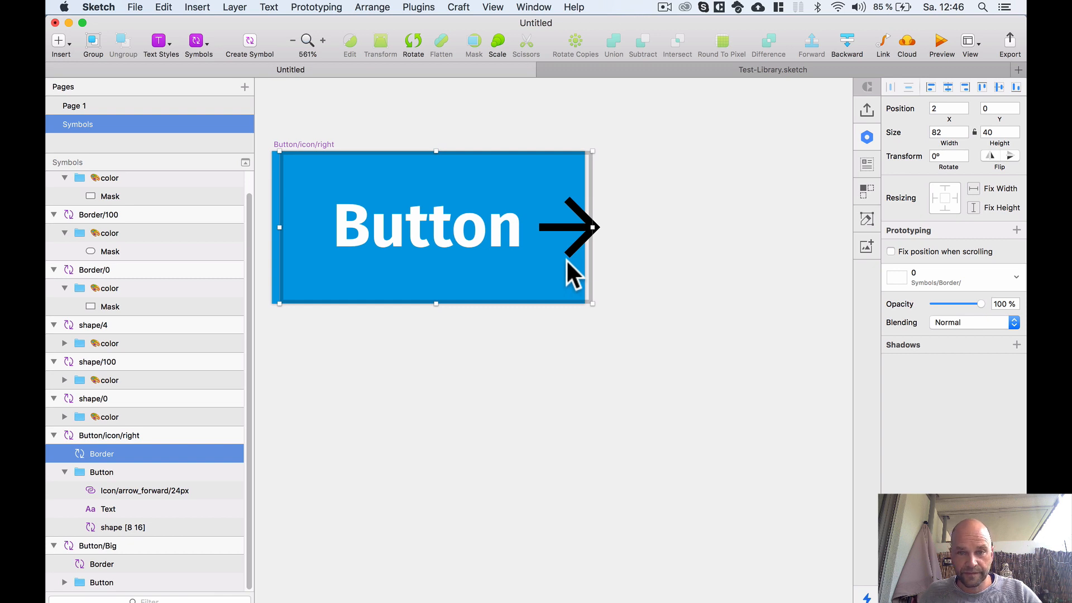
{"action": "key", "text": "super+z"}
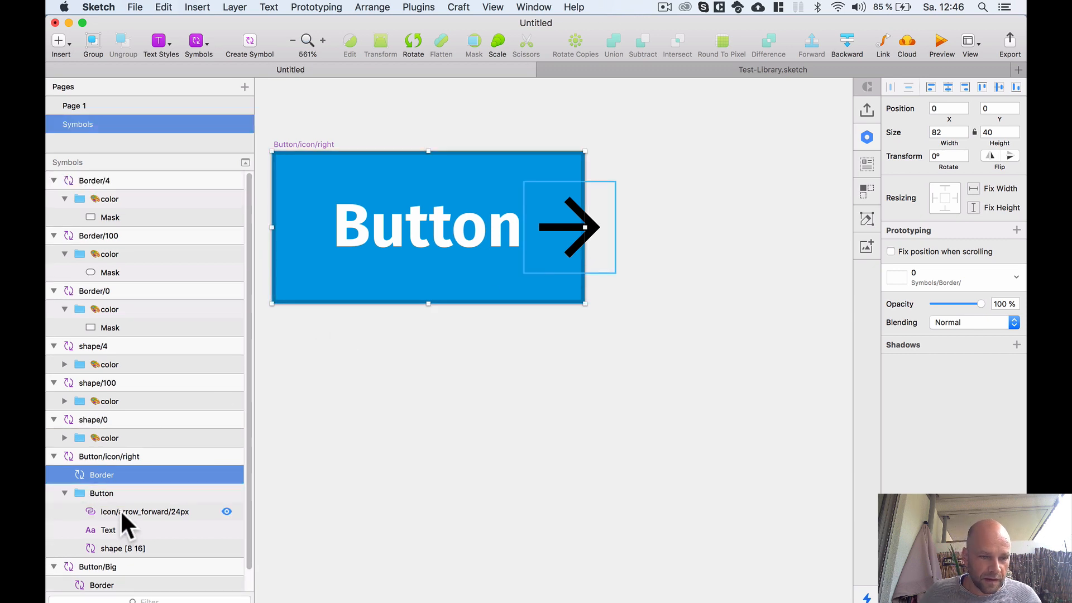
- Move the Icon/arrow_forward/24px layer in Button/icon/right away from the label to X 74
{"action": "scroll", "coordinate": [128, 511], "scroll_direction": "down", "scroll_amount": 2}
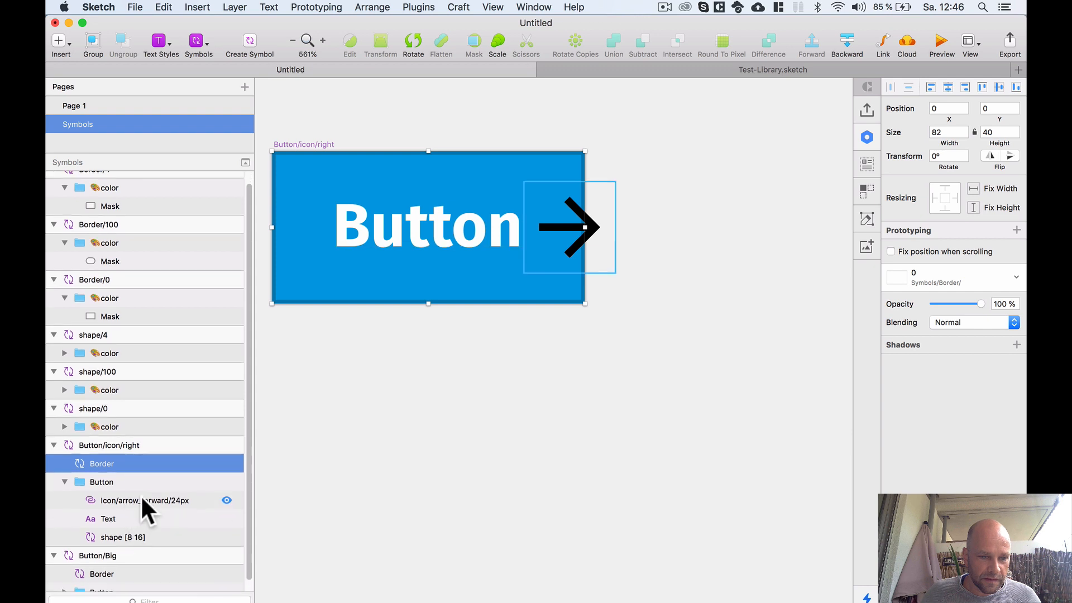
{"action": "left_click", "coordinate": [126, 500]}
{"action": "scroll", "coordinate": [646, 184], "scroll_direction": "up", "scroll_amount": 2}
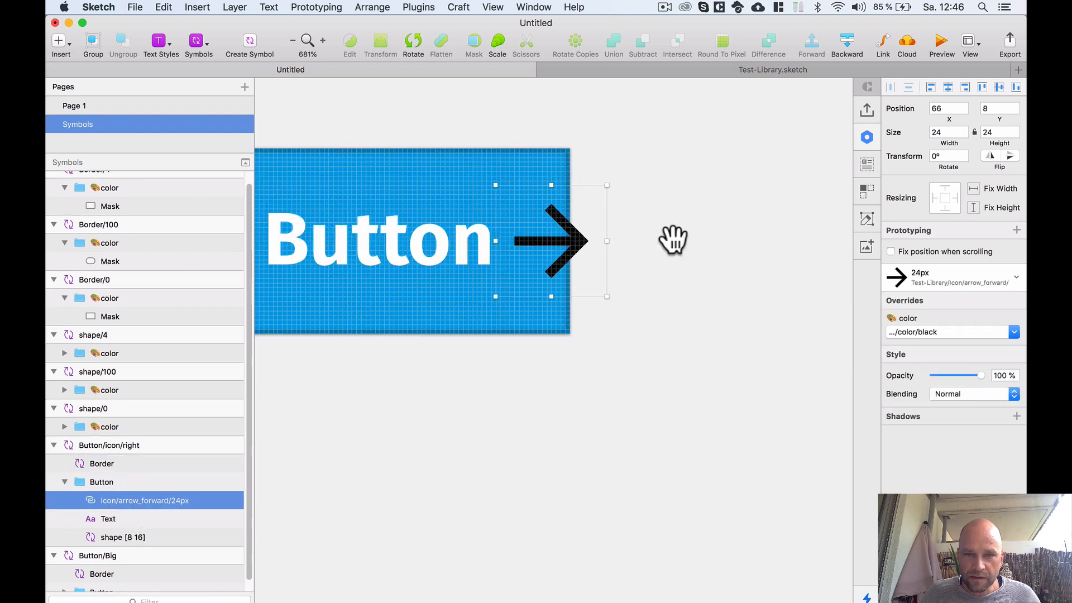
{"action": "left_click_drag", "start_coordinate": [673, 240], "coordinate": [706, 215]}
{"action": "scroll", "coordinate": [645, 234], "scroll_direction": "down", "scroll_amount": 2}
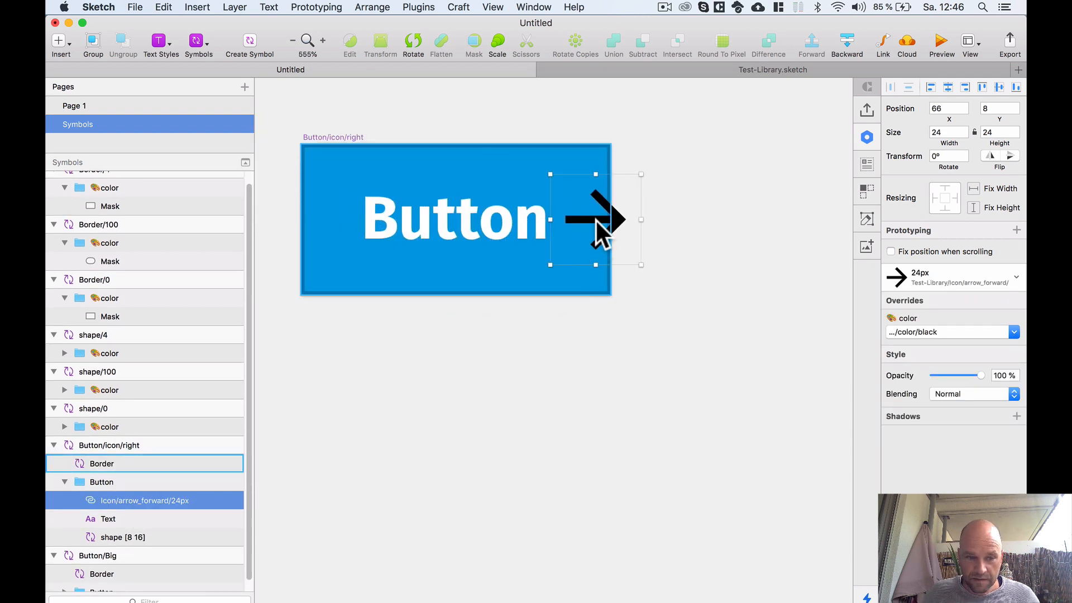
{"action": "key", "text": "shift+Right"}
{"action": "left_click", "coordinate": [679, 188]}
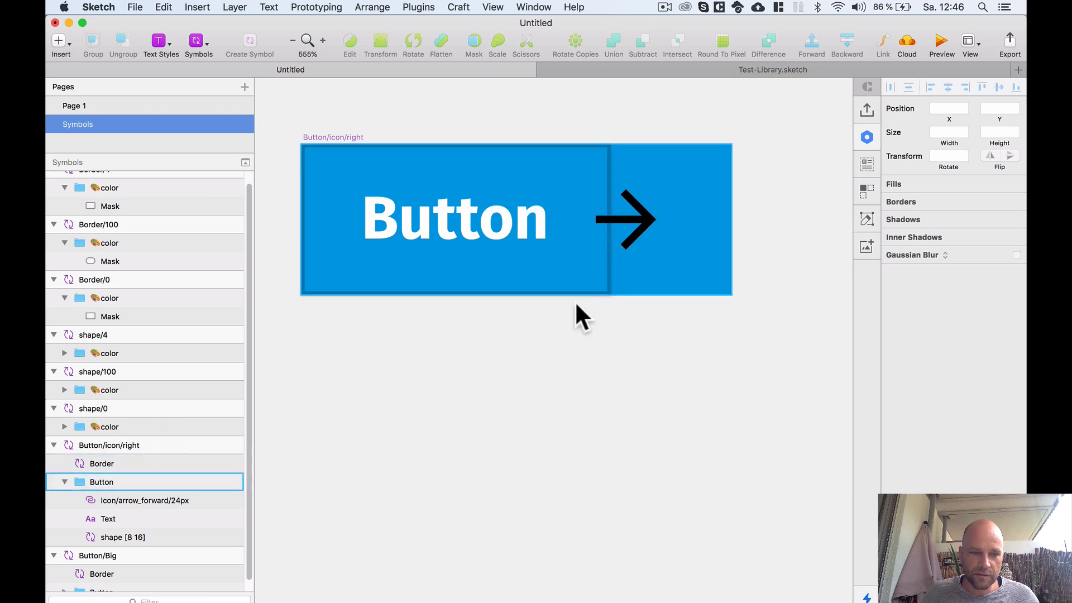
- Hide the Border layer of the Button/icon/right symbol
{"action": "scroll", "coordinate": [127, 486], "scroll_direction": "down", "scroll_amount": 1}
{"action": "left_click", "coordinate": [127, 489]}
{"action": "left_click", "coordinate": [149, 455]}
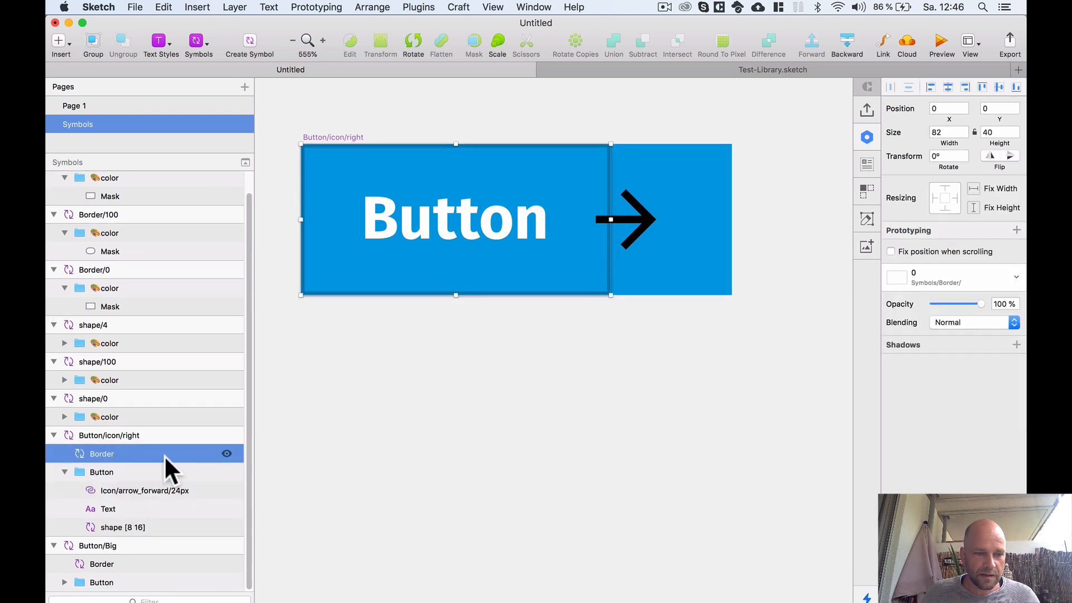
{"action": "left_click", "coordinate": [227, 454]}
{"action": "left_click", "coordinate": [225, 453]}
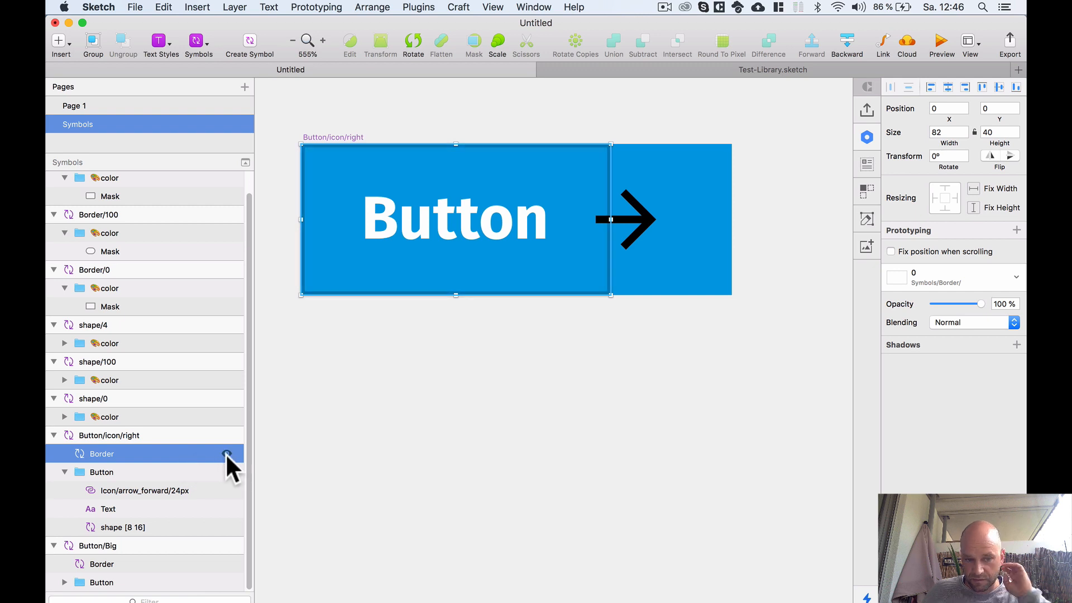
{"action": "left_click", "coordinate": [226, 453]}
{"action": "left_click", "coordinate": [487, 344]}
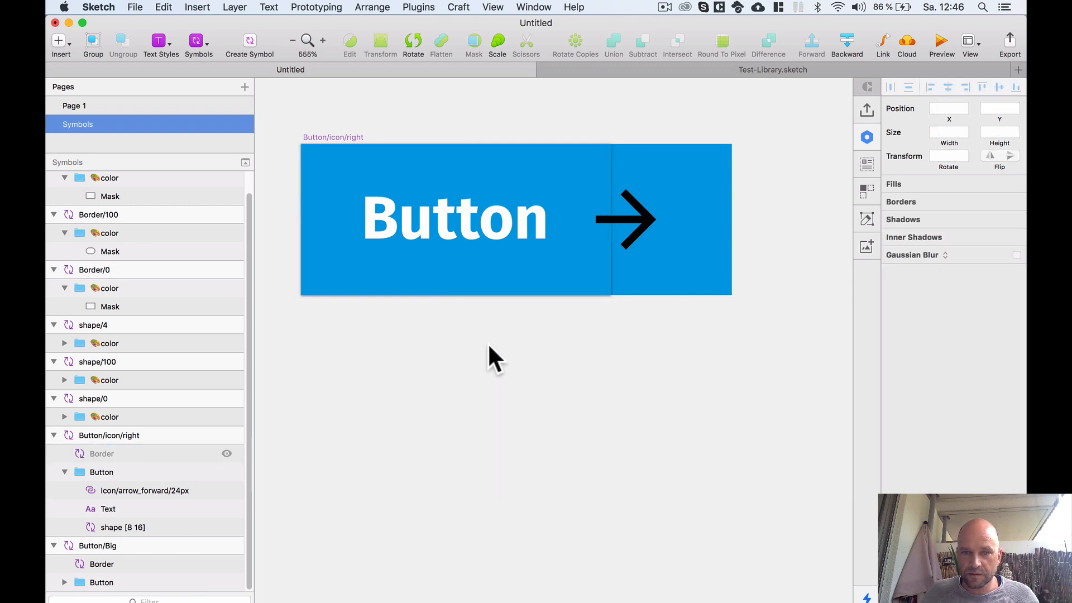
- Measure the gap between the arrow icon and the Text layer in Button/icon/right
{"action": "left_click", "coordinate": [627, 224]}
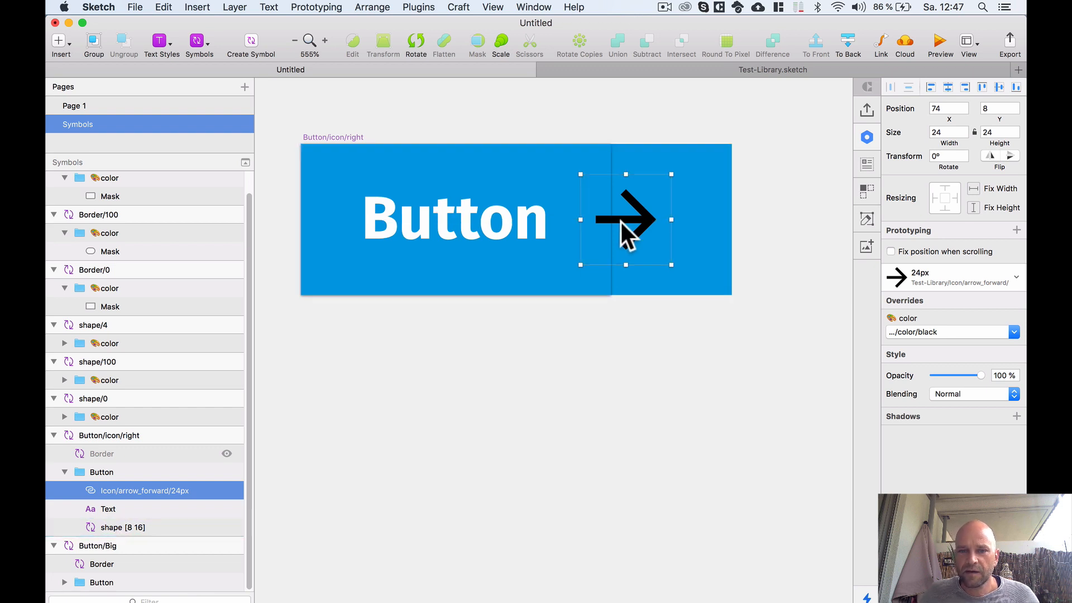
{"action": "scroll", "coordinate": [565, 334], "scroll_direction": "down", "scroll_amount": 3}
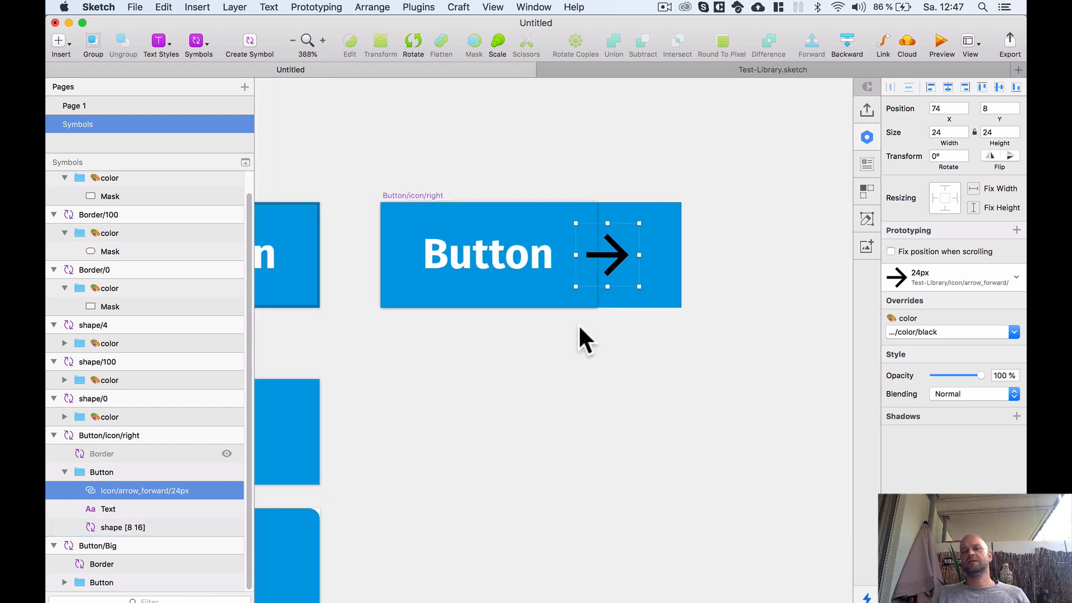
{"action": "scroll", "coordinate": [578, 324], "scroll_direction": "up", "scroll_amount": 2}
{"action": "scroll", "coordinate": [551, 296], "scroll_direction": "up", "scroll_amount": 2}
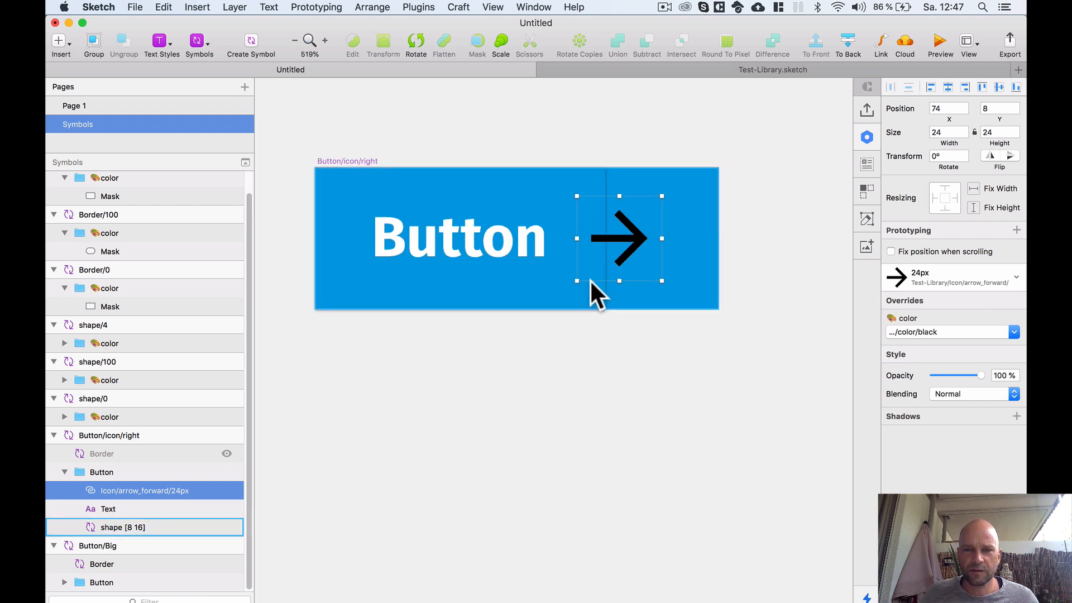
{"action": "scroll", "coordinate": [589, 280], "scroll_direction": "down", "scroll_amount": 3}
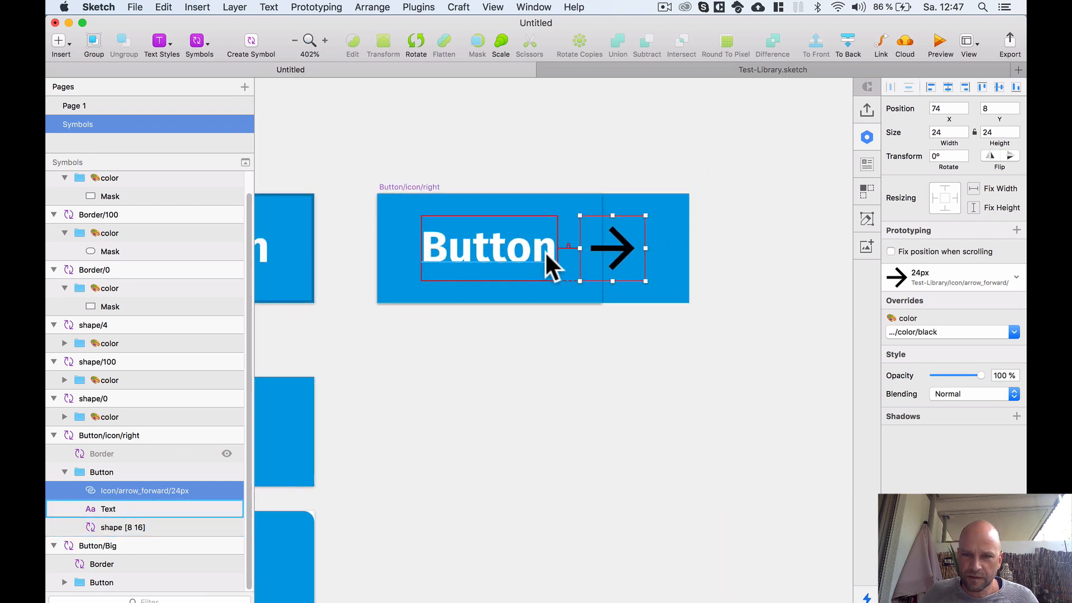
{"action": "key", "text": "alt"}
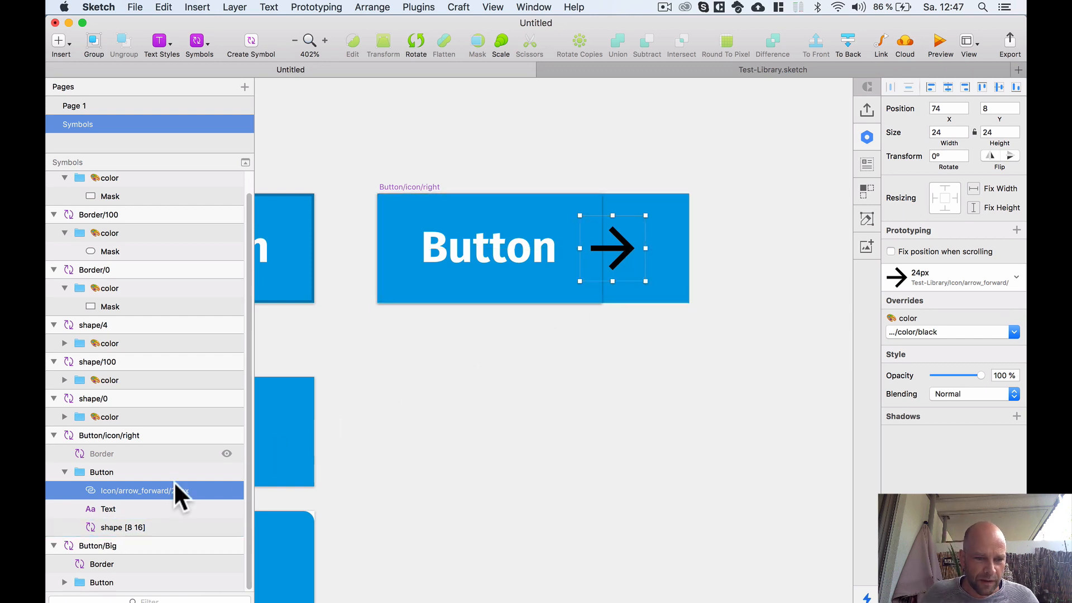
- Set the padding of the Button group in Button/icon/right to 8 8 8 16
{"action": "left_click", "coordinate": [107, 527]}
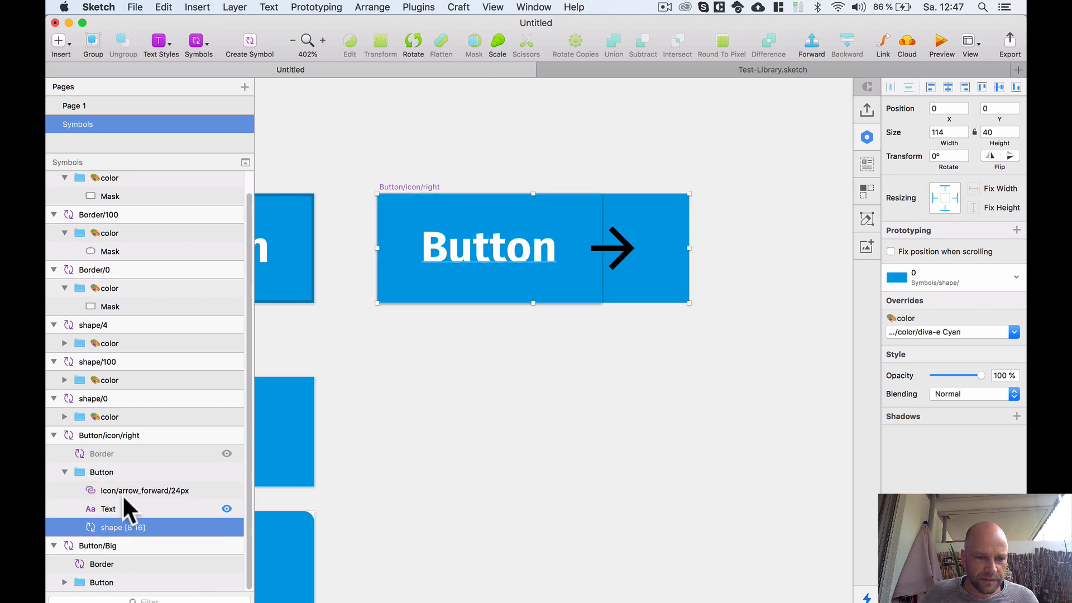
{"action": "double_click", "coordinate": [143, 527]}
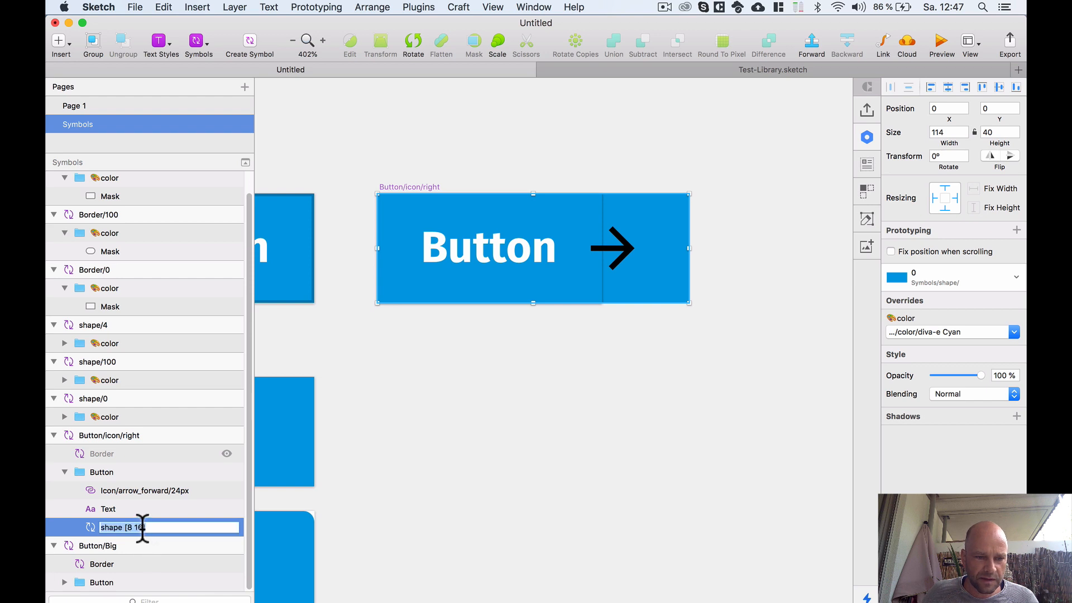
{"action": "left_click", "coordinate": [112, 470]}
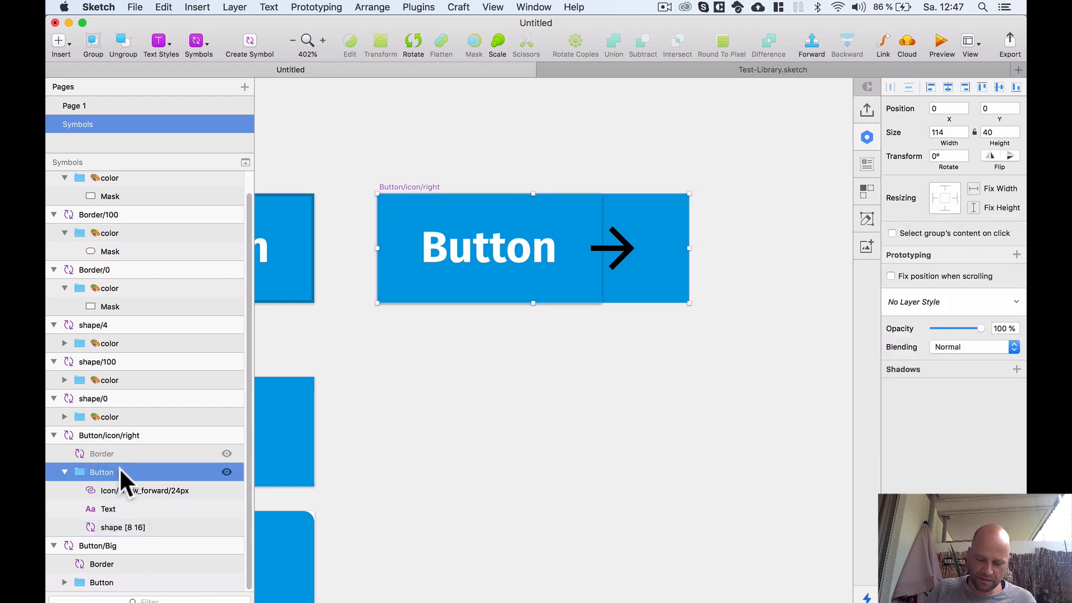
{"action": "key", "text": "ctrl+alt+p"}
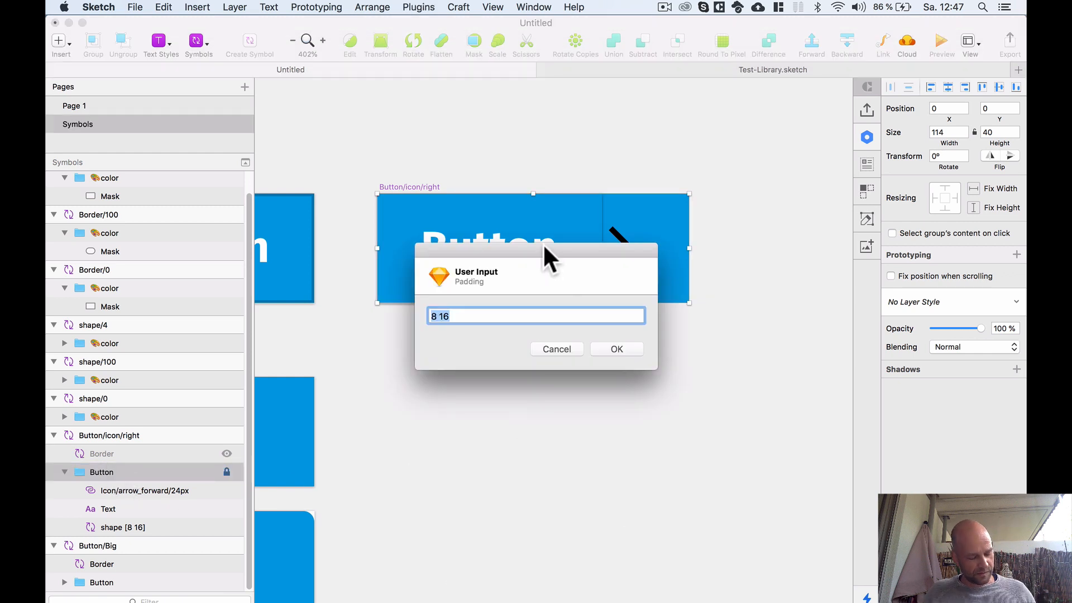
{"action": "left_click_drag", "start_coordinate": [545, 246], "coordinate": [599, 337]}
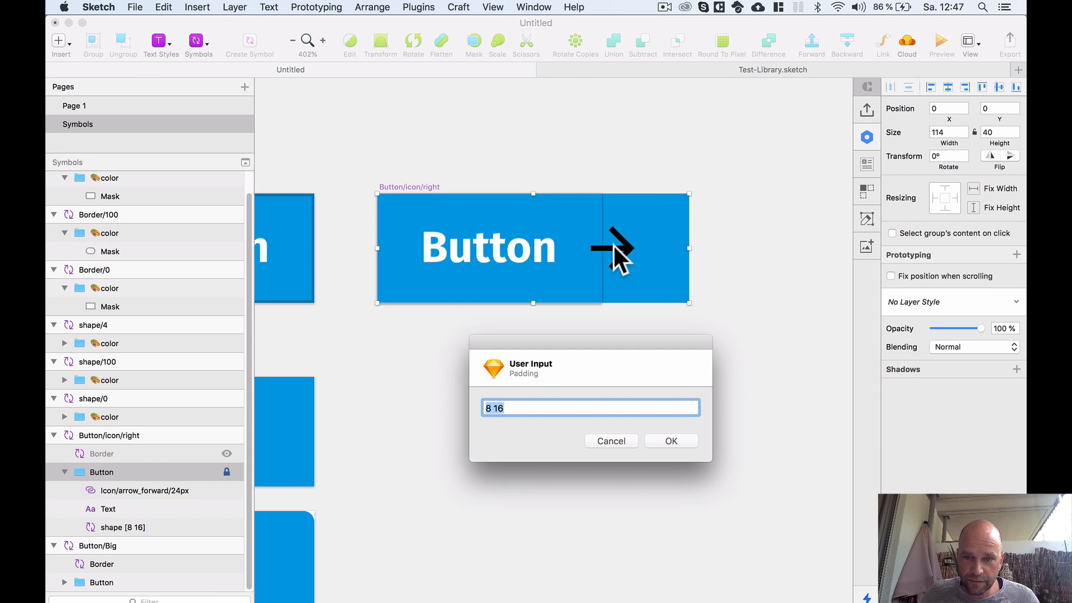
{"action": "left_click", "coordinate": [502, 408]}
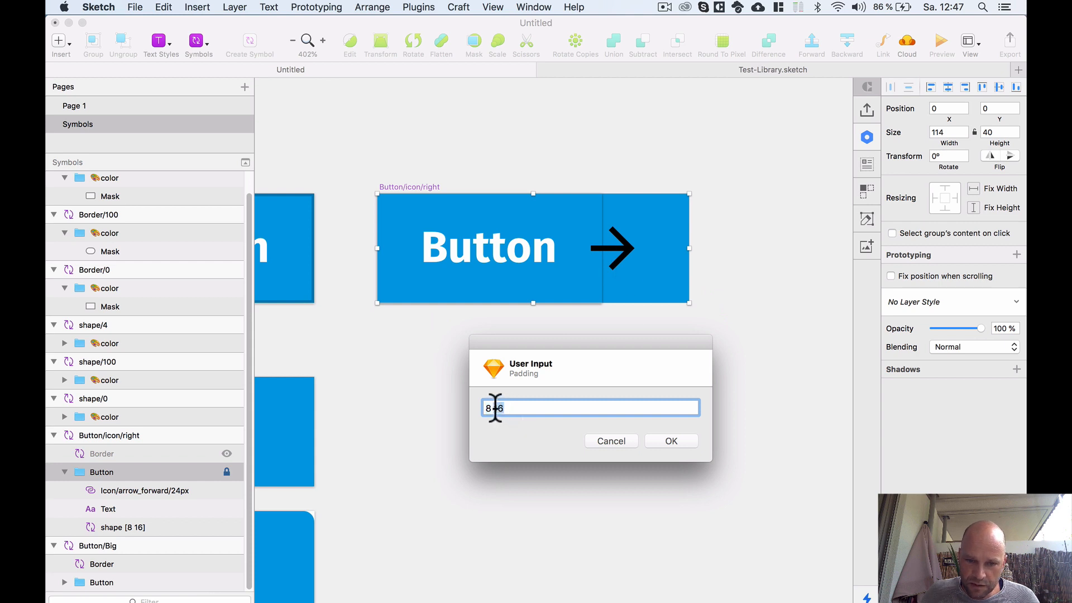
{"action": "type", "text": "8"}
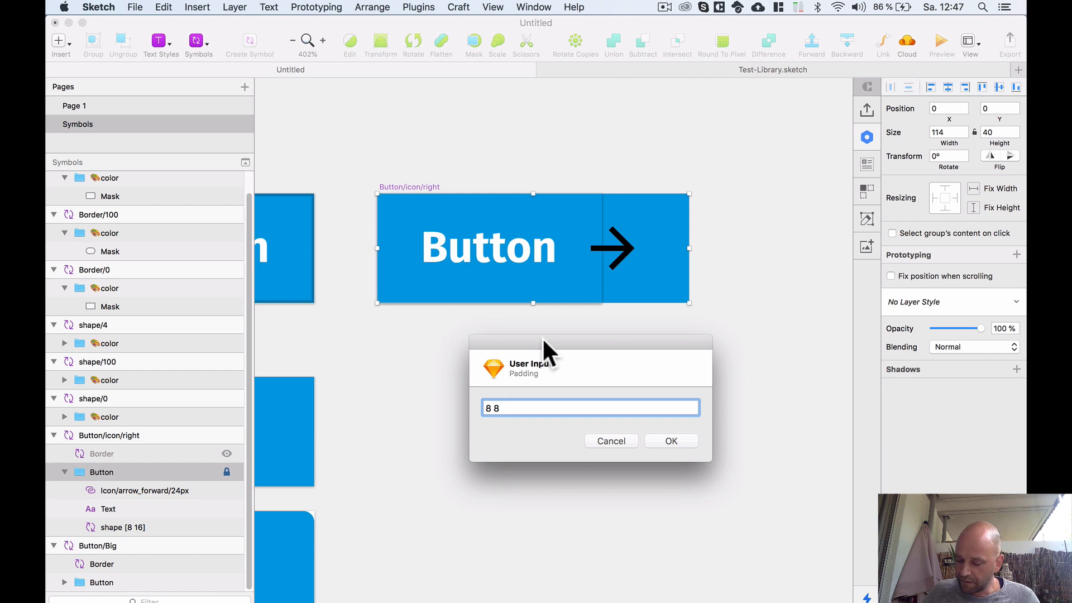
{"action": "type", "text": " 8"}
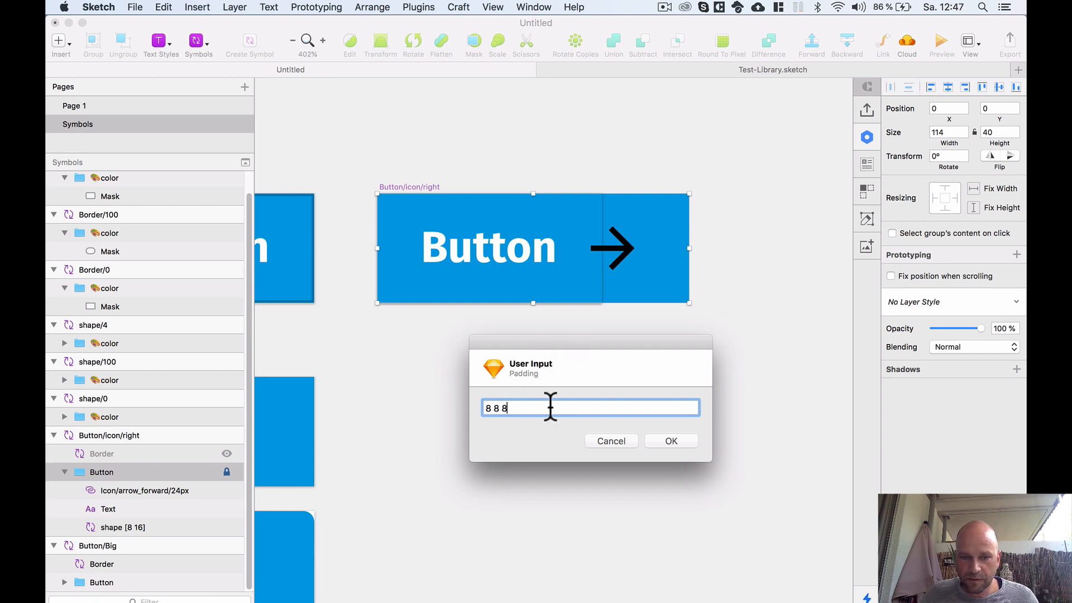
{"action": "type", "text": " 16"}
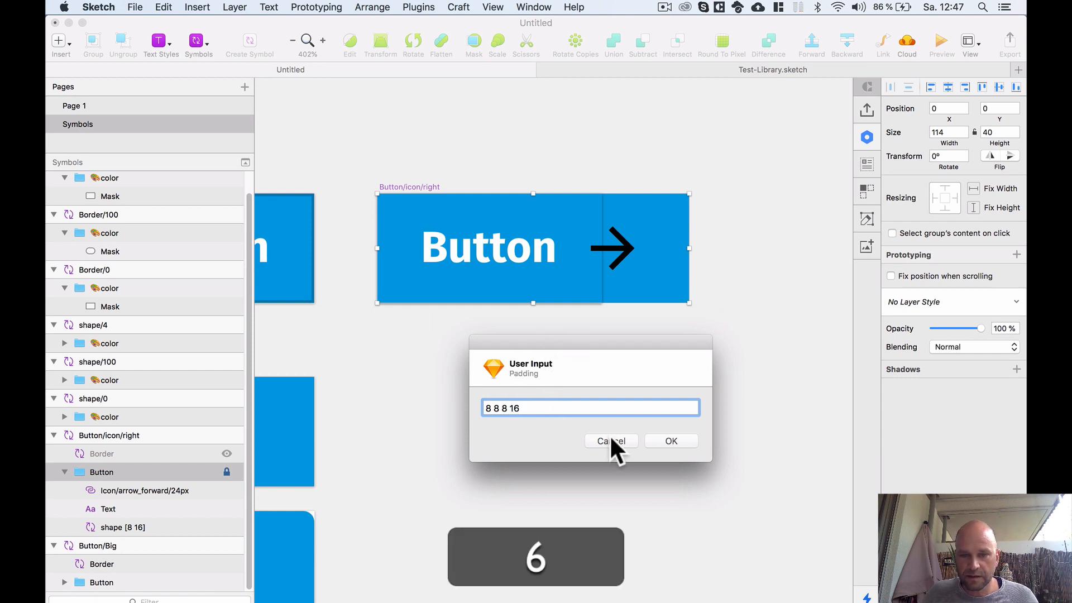
{"action": "left_click", "coordinate": [670, 441]}
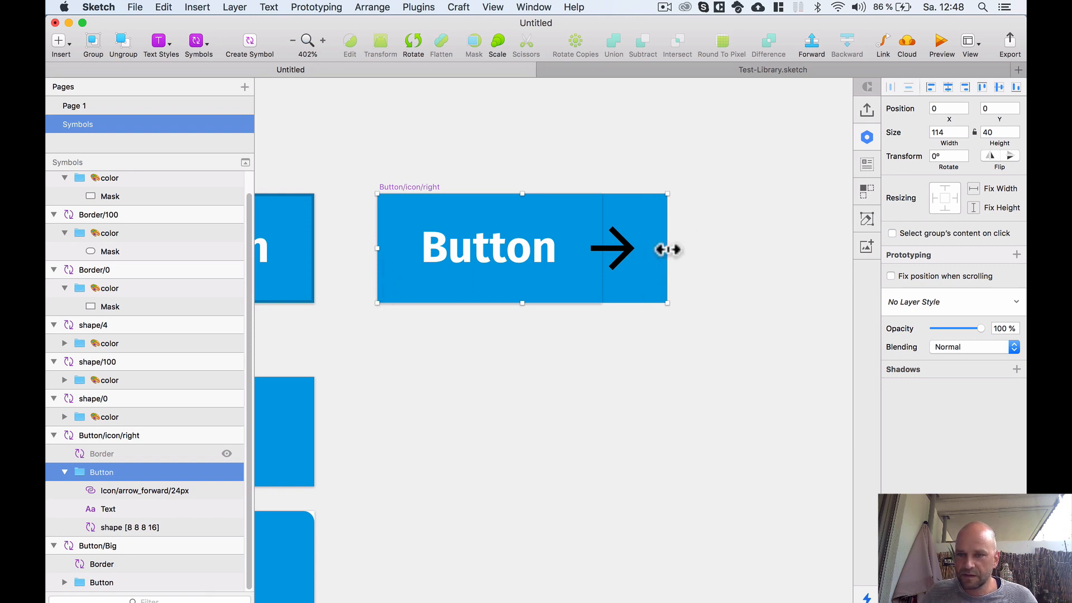
- Resize the Button/icon/right symbol artboard to fit its content
{"action": "left_click", "coordinate": [728, 261]}
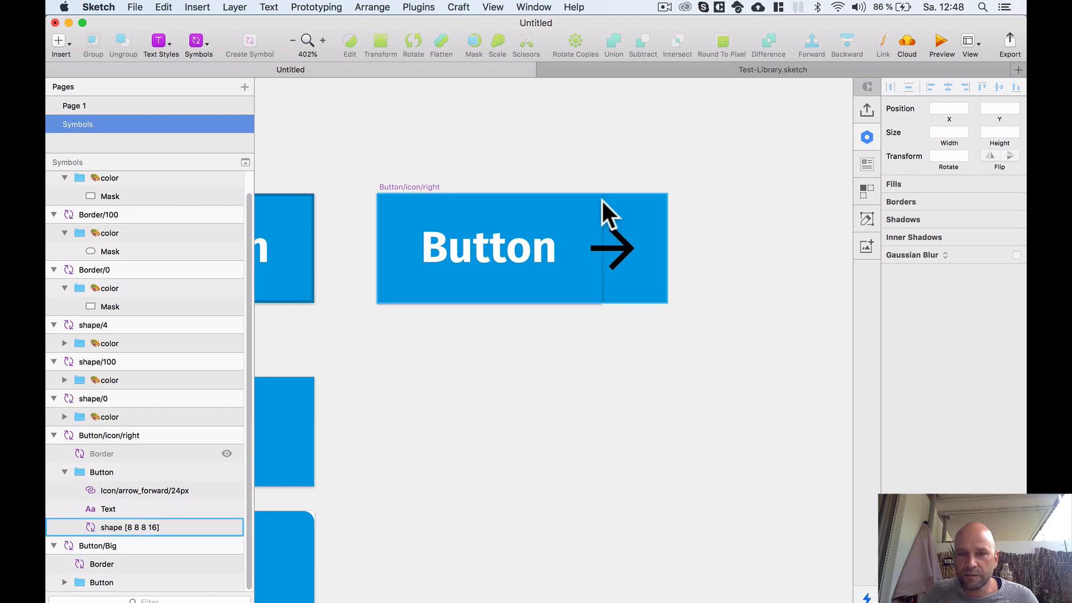
{"action": "left_click", "coordinate": [425, 186]}
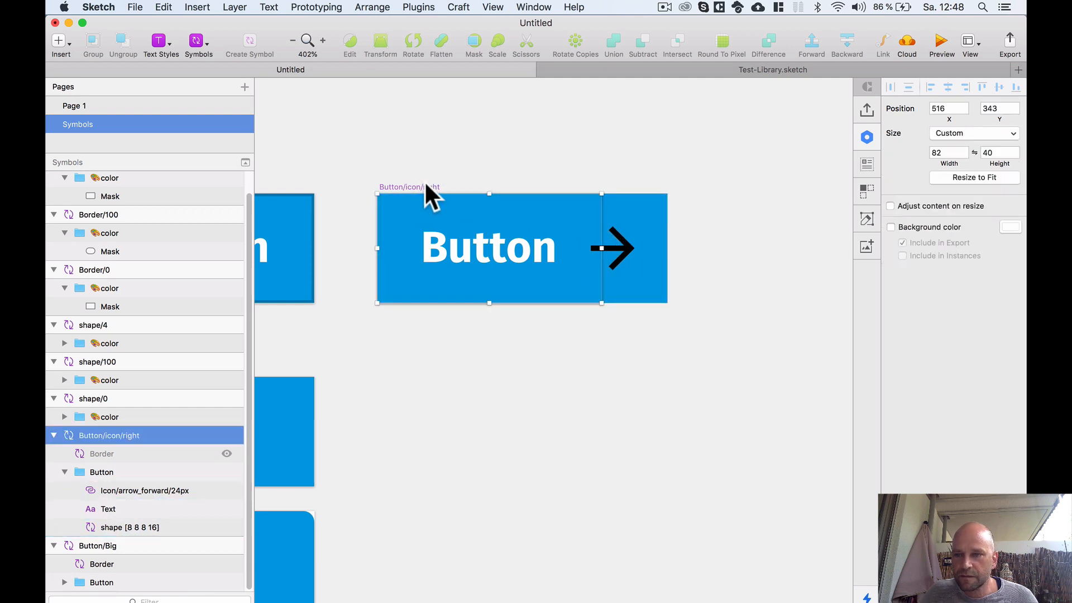
{"action": "left_click", "coordinate": [976, 177]}
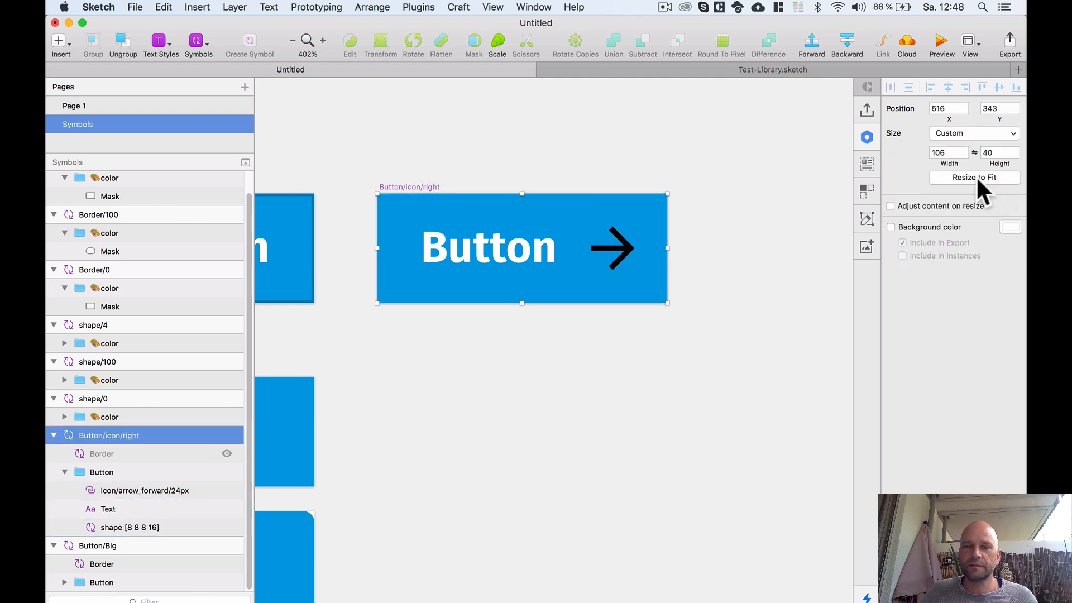
- Set the arrow icon's color override in Button/icon/right to color/white from the Test-Library
{"action": "scroll", "coordinate": [603, 160], "scroll_direction": "down", "scroll_amount": 4}
{"action": "scroll", "coordinate": [603, 159], "scroll_direction": "up", "scroll_amount": 2}
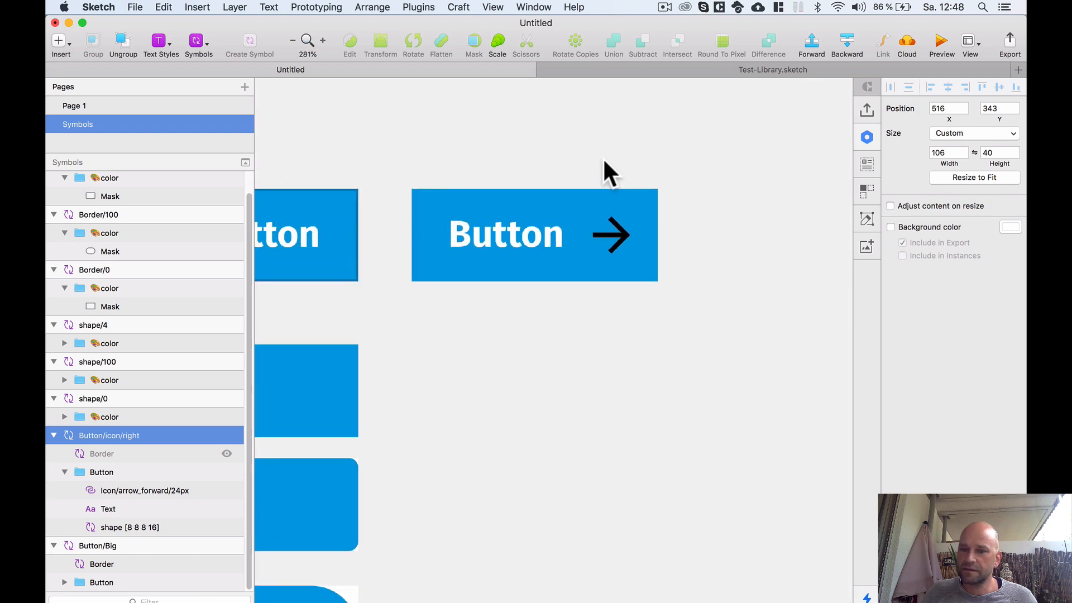
{"action": "left_click", "coordinate": [603, 160]}
{"action": "left_click", "coordinate": [604, 247]}
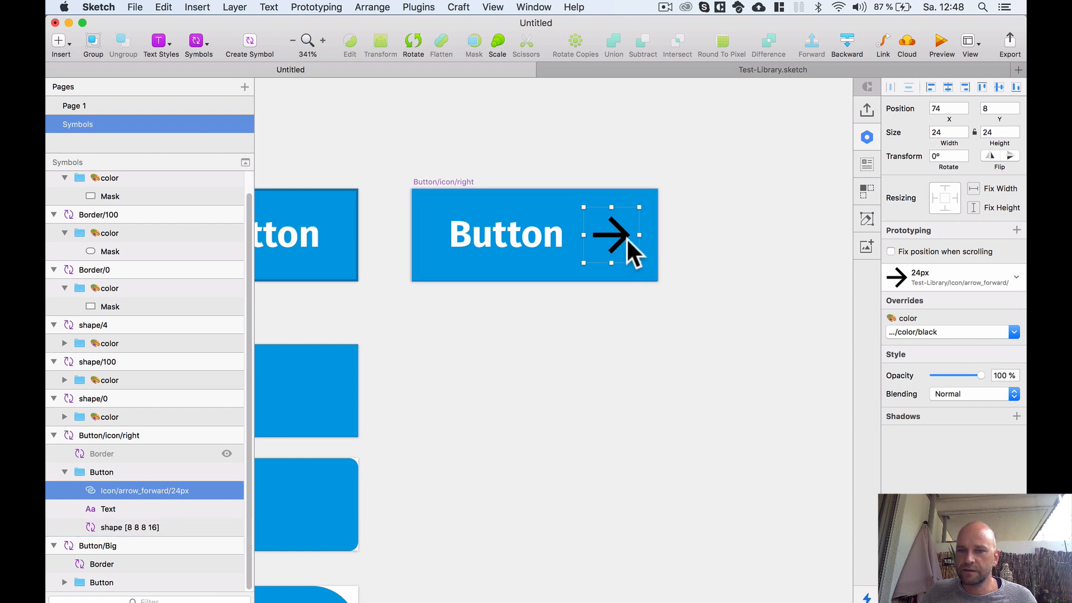
{"action": "left_click", "coordinate": [905, 333]}
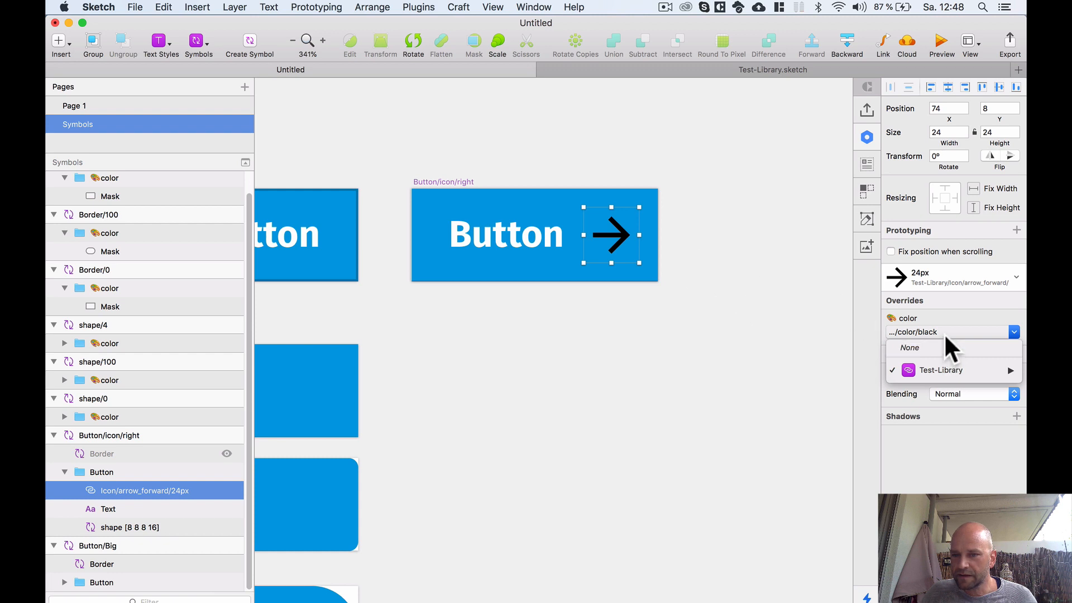
{"action": "mouse_move", "coordinate": [941, 369]}
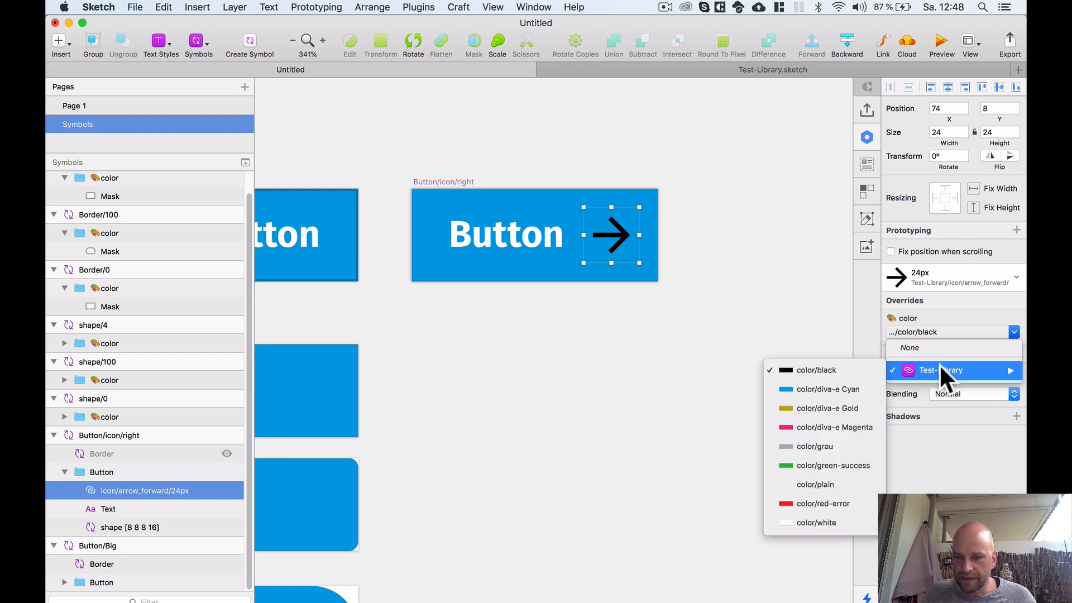
{"action": "left_click", "coordinate": [820, 525]}
{"action": "scroll", "coordinate": [698, 221], "scroll_direction": "down", "scroll_amount": 3}
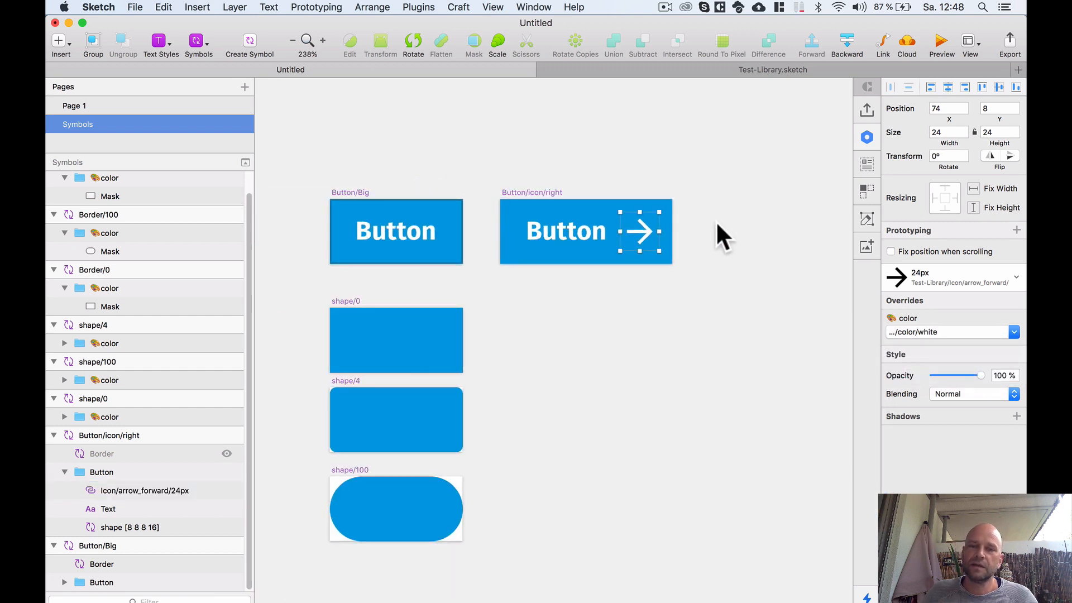
{"action": "left_click", "coordinate": [715, 220]}
- Pin the arrow icon in Button/icon/right to the right and top edges on resize, with fixed width and height
{"action": "scroll", "coordinate": [715, 220], "scroll_direction": "down", "scroll_amount": 5}
{"action": "scroll", "coordinate": [683, 200], "scroll_direction": "up", "scroll_amount": 3}
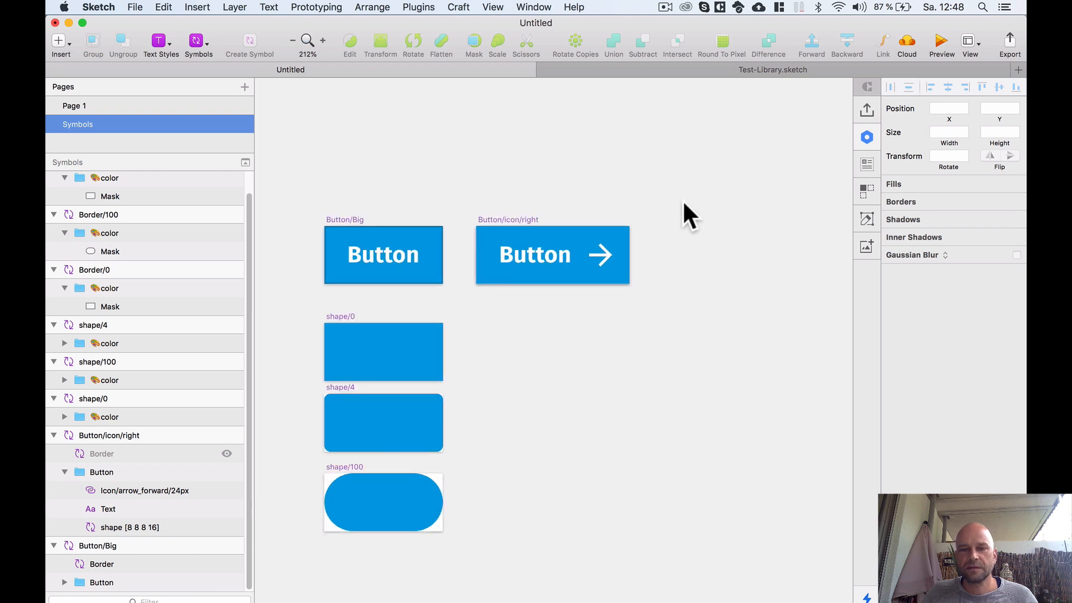
{"action": "left_click", "coordinate": [601, 262]}
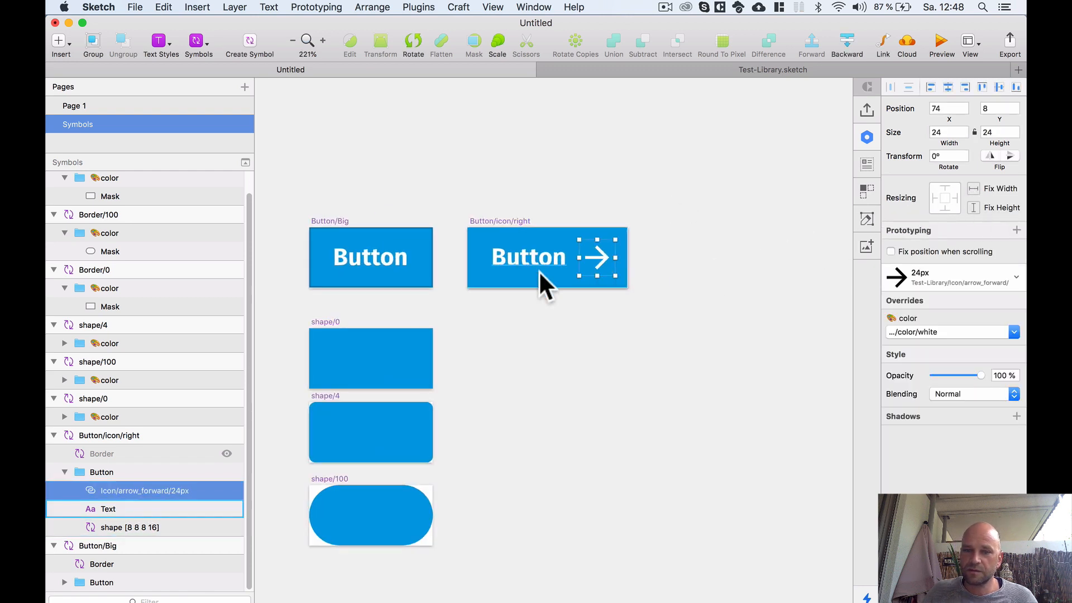
{"action": "left_click", "coordinate": [954, 197]}
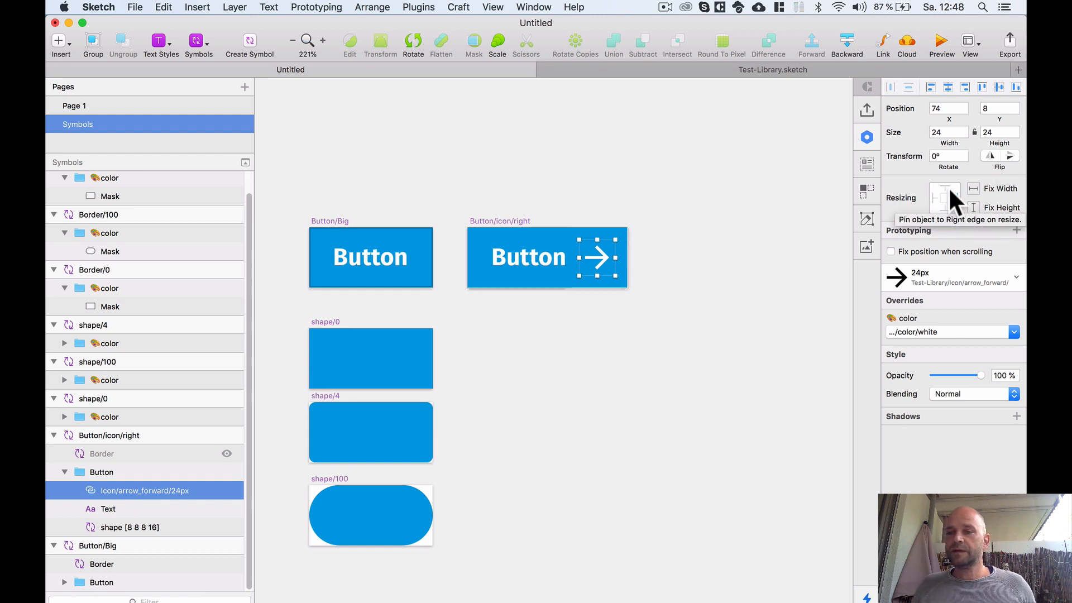
{"action": "left_click", "coordinate": [944, 186]}
{"action": "left_click", "coordinate": [974, 189]}
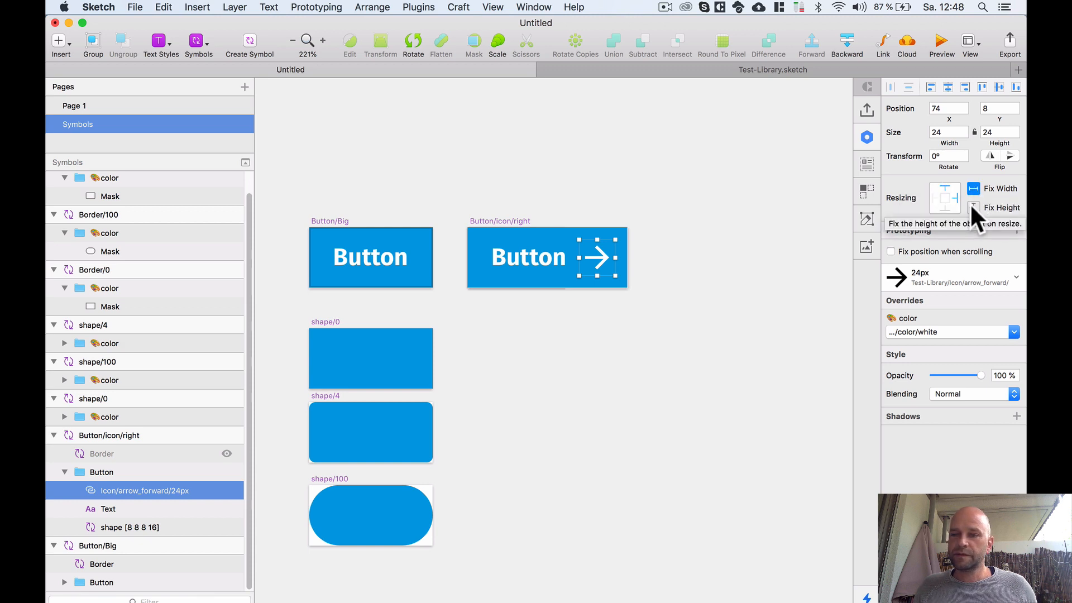
{"action": "left_click", "coordinate": [970, 204]}
{"action": "scroll", "coordinate": [465, 193], "scroll_direction": "down", "scroll_amount": 3}
{"action": "scroll", "coordinate": [475, 186], "scroll_direction": "up", "scroll_amount": 2}
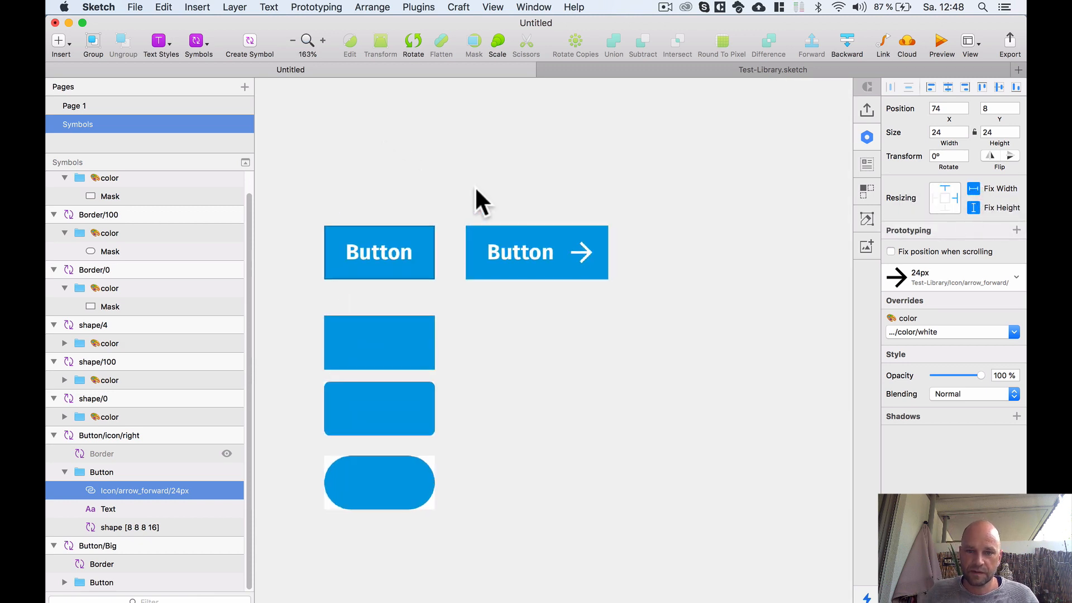
- Insert an instance of the document symbol Button/icon/right above the button masters and position it at about X 500, Y 232
{"action": "left_click_drag", "start_coordinate": [505, 175], "coordinate": [502, 219]}
{"action": "scroll", "coordinate": [504, 216], "scroll_direction": "up", "scroll_amount": 2}
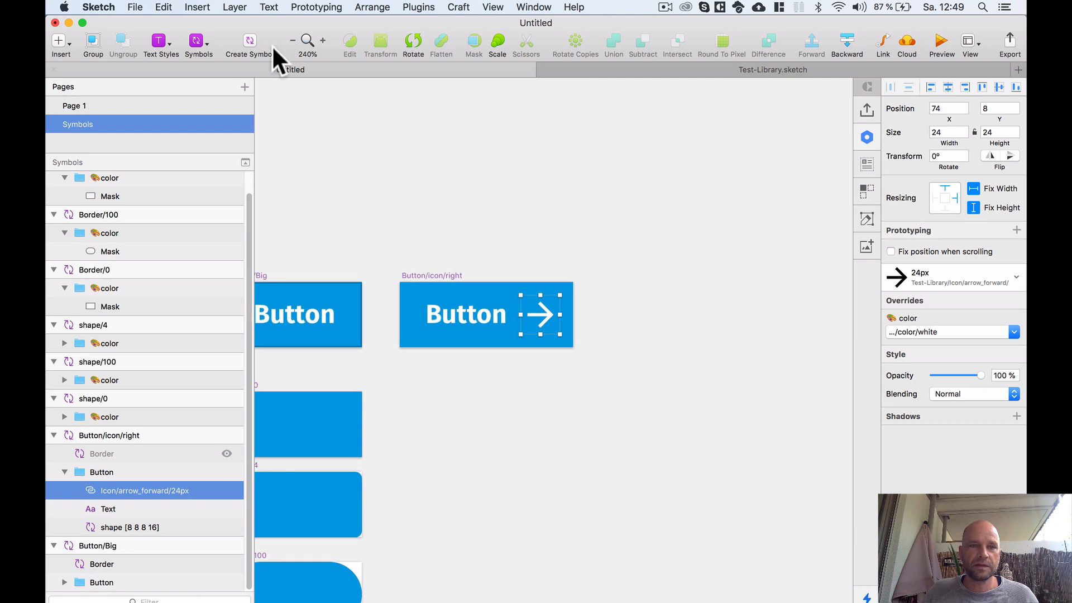
{"action": "left_click", "coordinate": [206, 45]}
{"action": "mouse_move", "coordinate": [211, 64]}
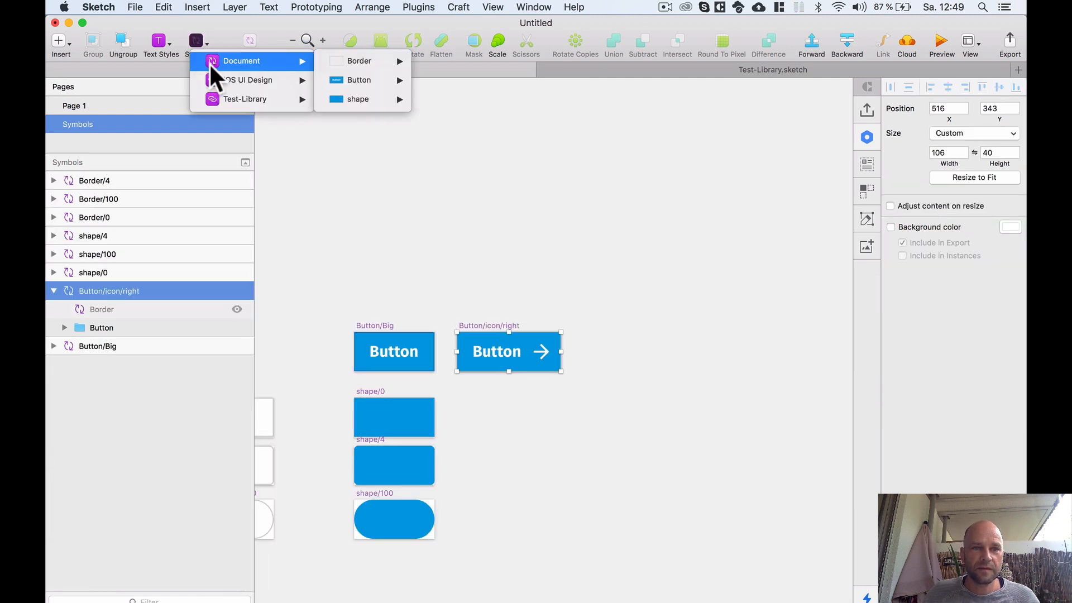
{"action": "mouse_move", "coordinate": [380, 78]}
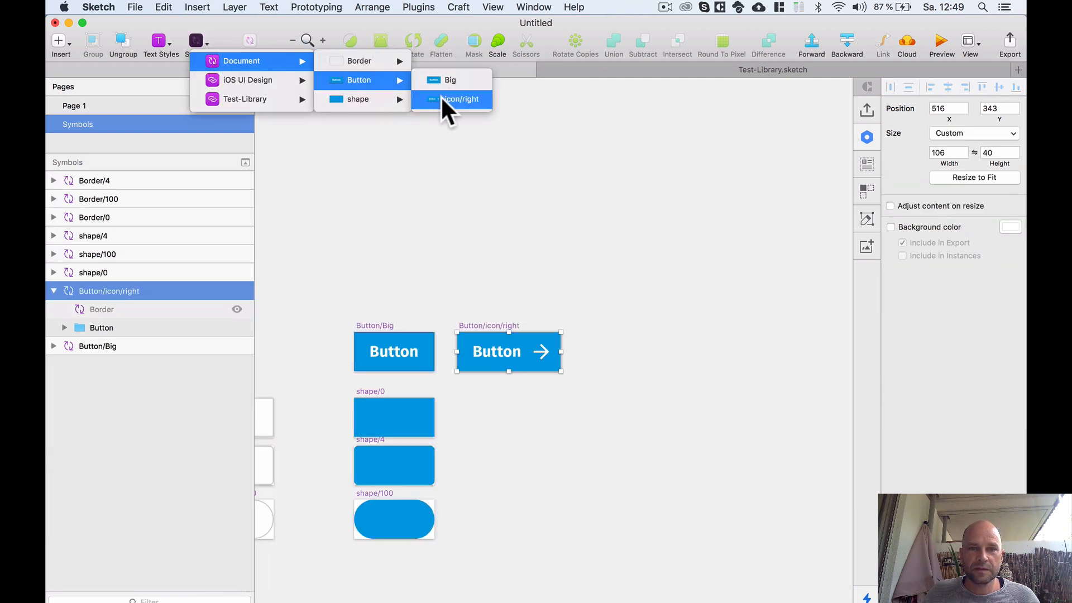
{"action": "left_click", "coordinate": [447, 99]}
{"action": "left_click", "coordinate": [470, 164]}
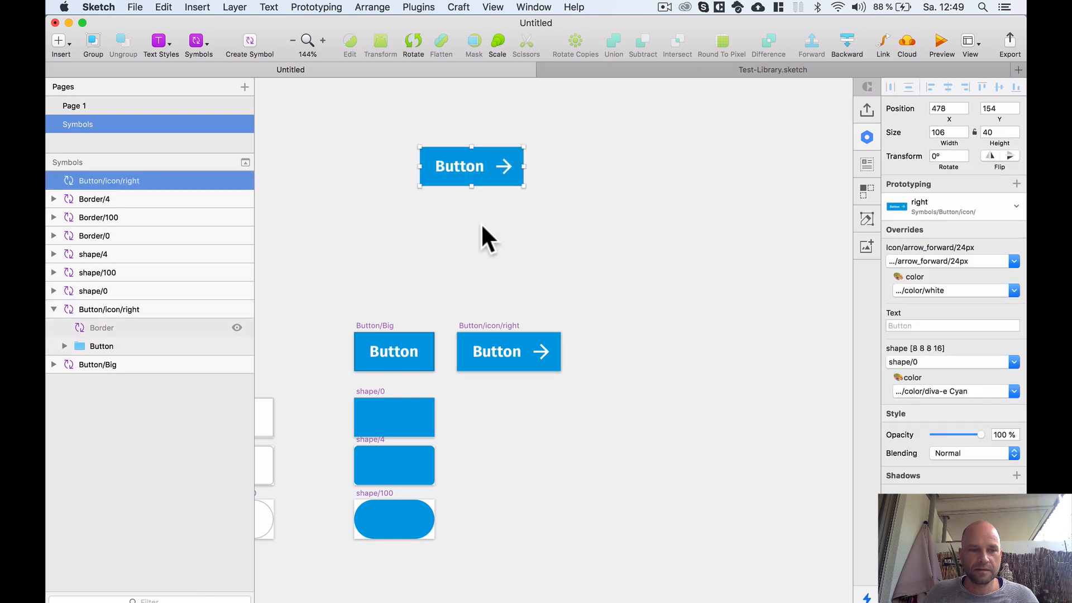
{"action": "scroll", "coordinate": [448, 184], "scroll_direction": "up", "scroll_amount": 3}
{"action": "left_click_drag", "start_coordinate": [451, 180], "coordinate": [473, 267]}
{"action": "scroll", "coordinate": [510, 271], "scroll_direction": "down", "scroll_amount": 3}
{"action": "scroll", "coordinate": [510, 270], "scroll_direction": "up", "scroll_amount": 3}
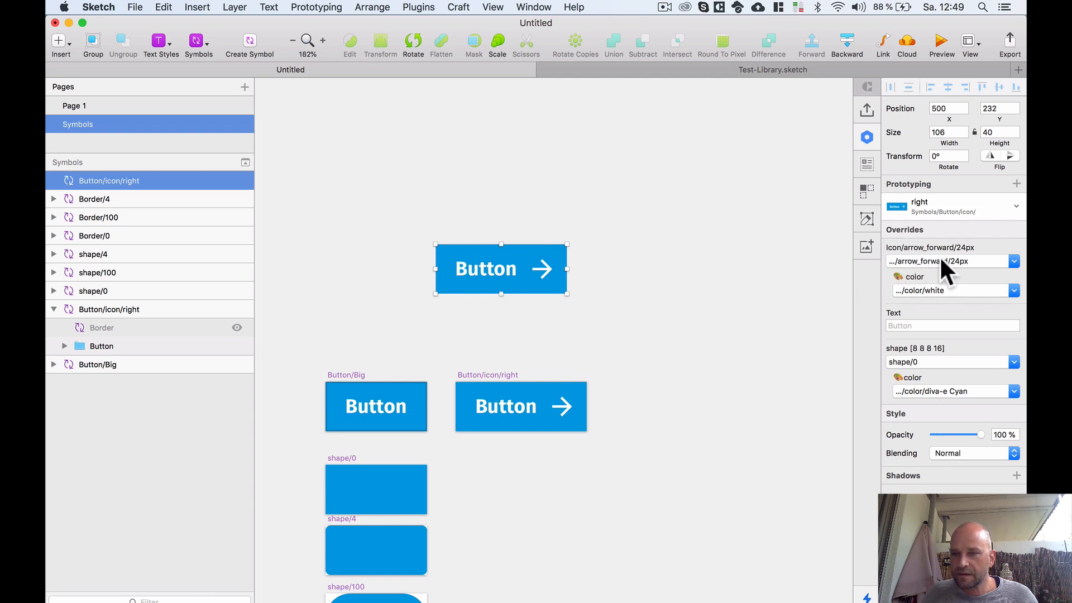
- Rename the arrow layer inside the Button/icon/right master to Icon
{"action": "left_click", "coordinate": [564, 406]}
{"action": "double_click", "coordinate": [564, 406]}
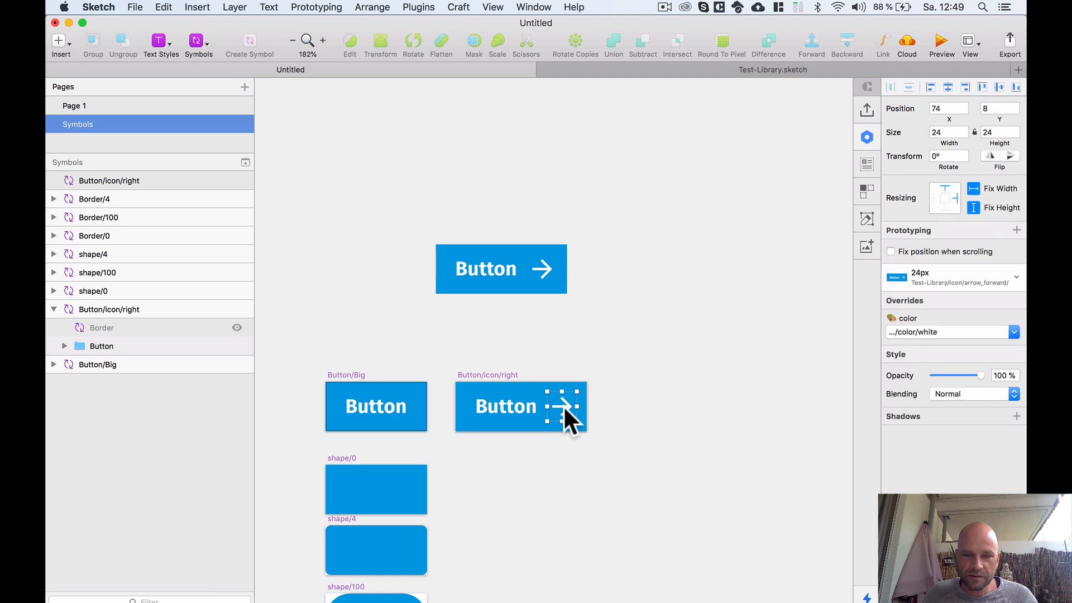
{"action": "double_click", "coordinate": [148, 364]}
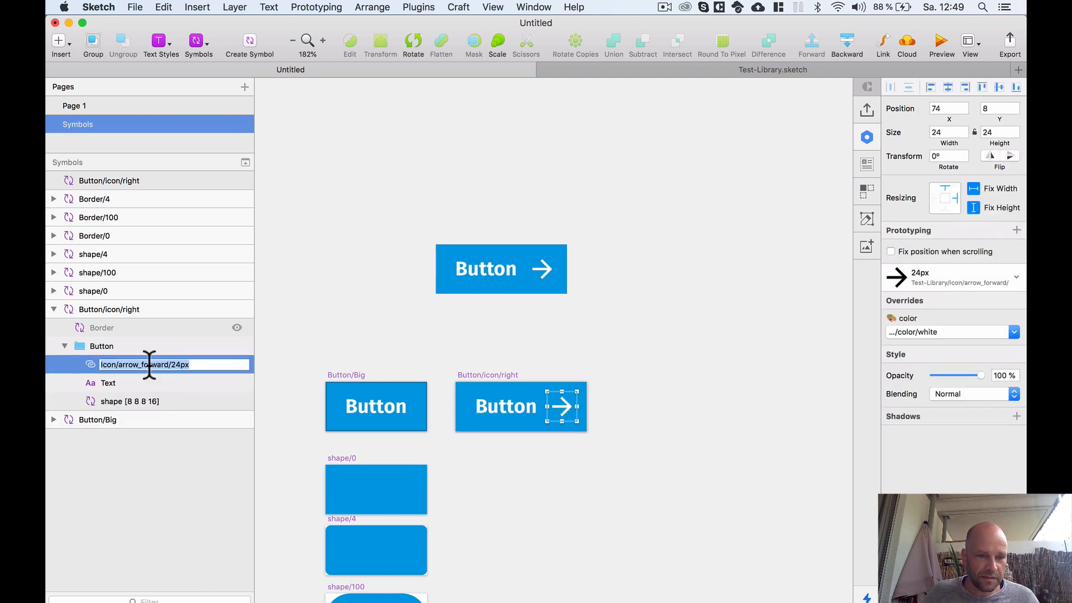
{"action": "left_click_drag", "start_coordinate": [192, 366], "coordinate": [122, 364]}
{"action": "key", "text": "BackSpace"}
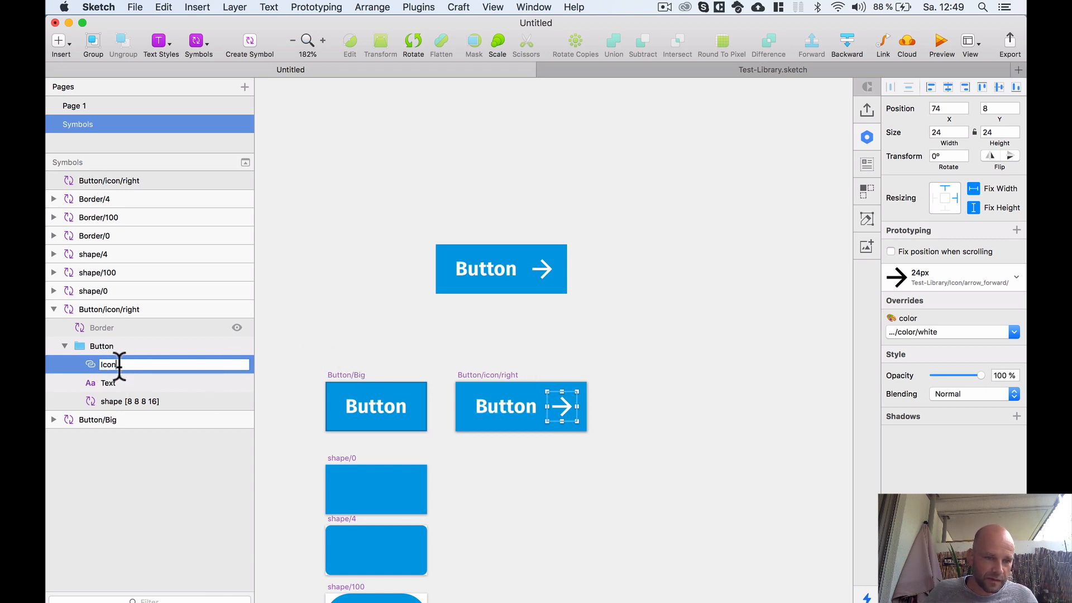
{"action": "key", "text": "Return"}
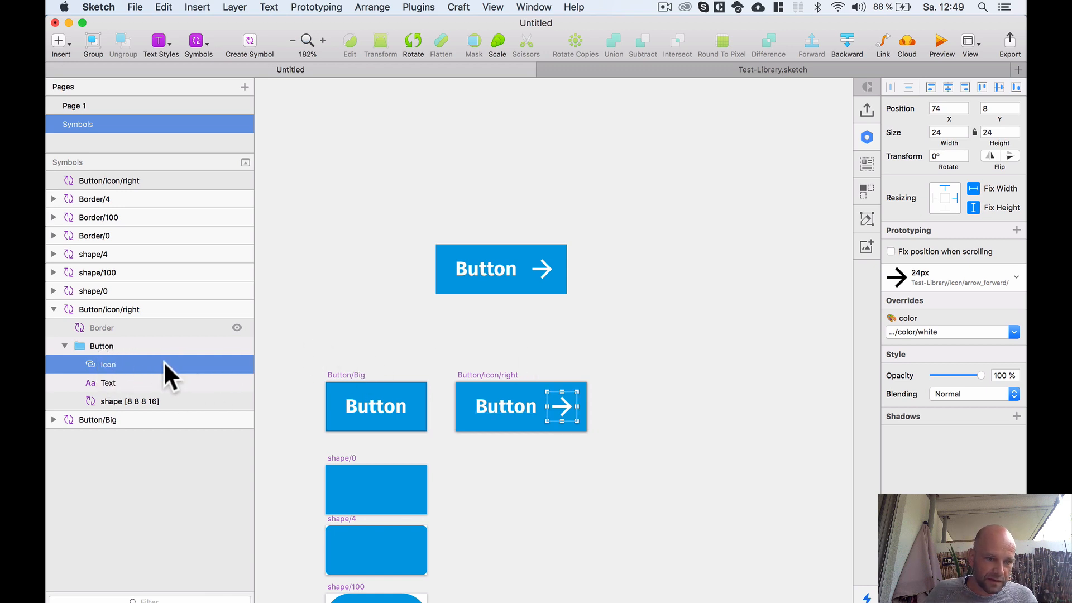
- Prefix the Icon layer's name with the wide-eyed face emoji 😳 and check the override label on the instance
{"action": "double_click", "coordinate": [106, 365]}
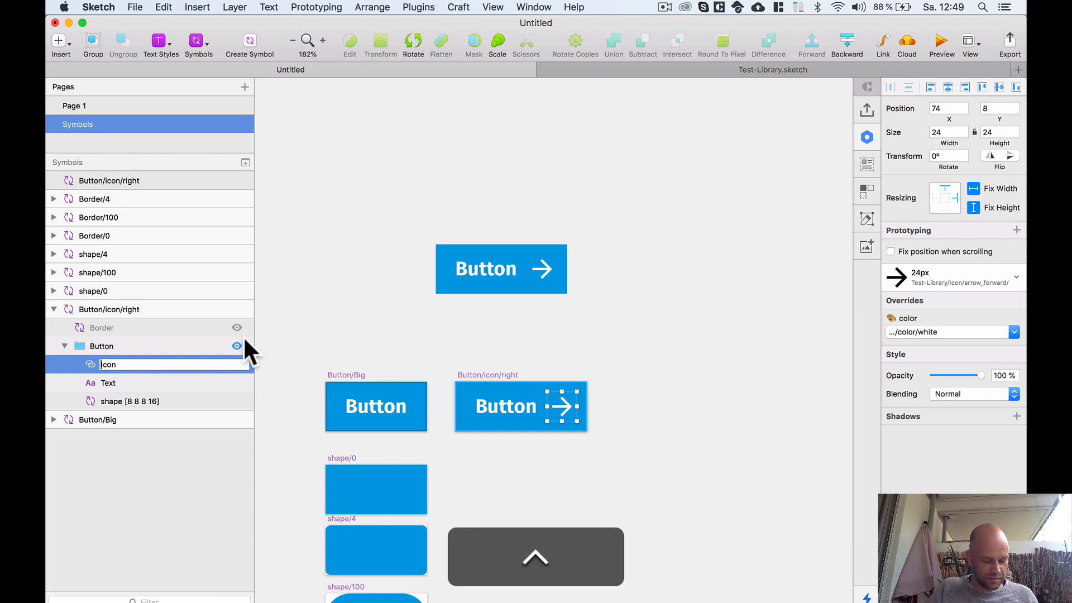
{"action": "key", "text": "ctrl+super+space"}
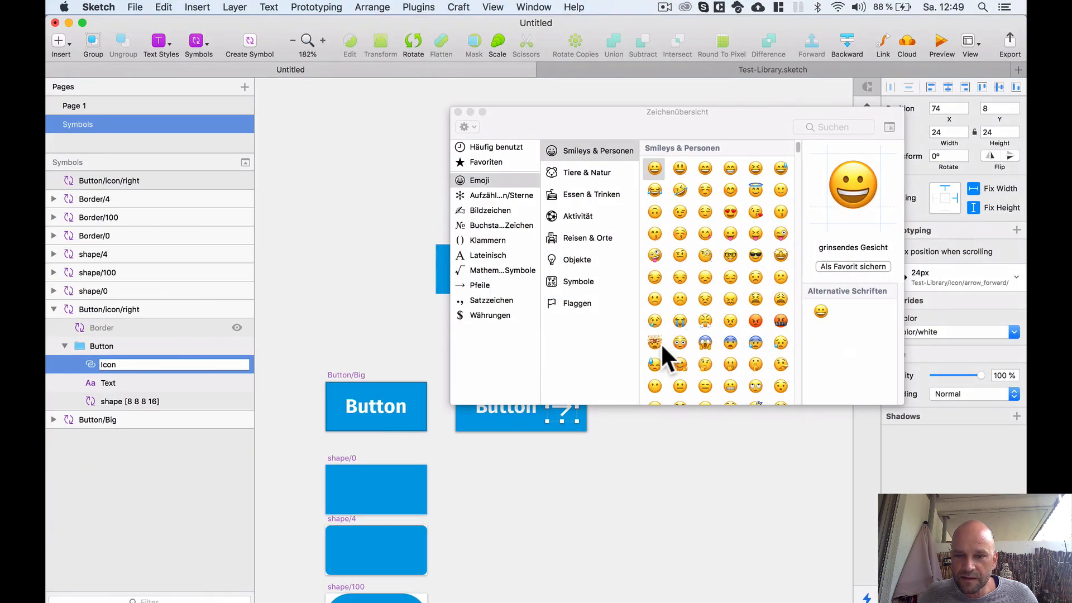
{"action": "left_click", "coordinate": [677, 342]}
{"action": "double_click", "coordinate": [677, 341]}
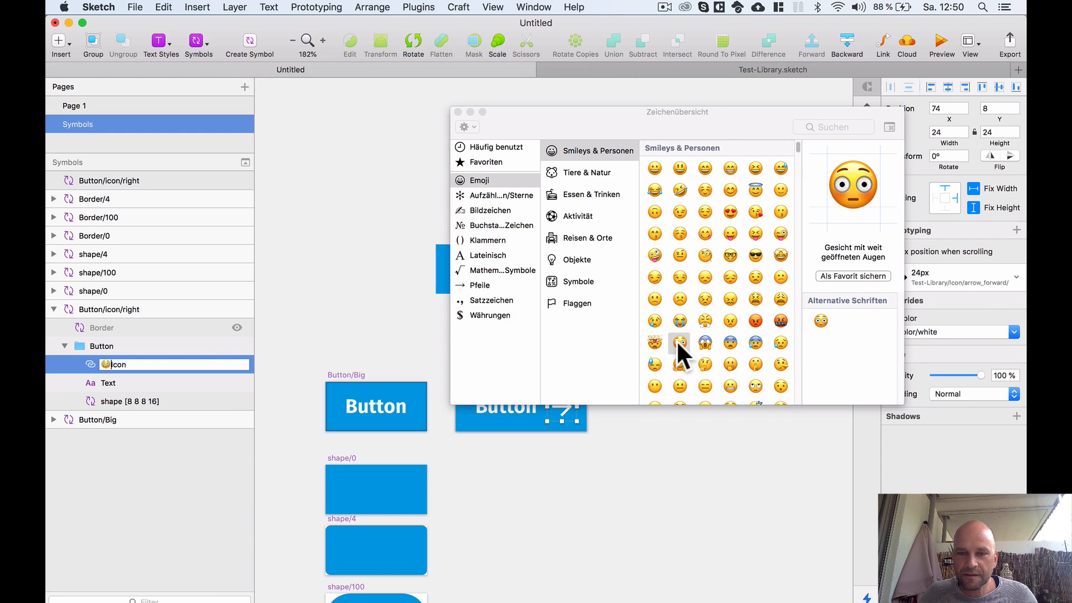
{"action": "left_click", "coordinate": [350, 248]}
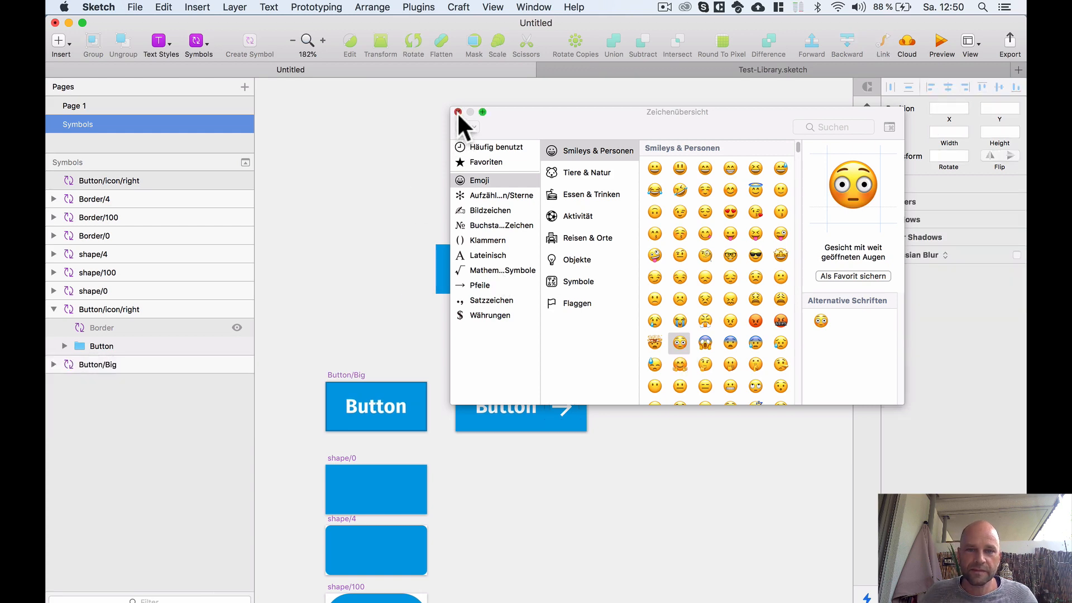
{"action": "left_click", "coordinate": [458, 112]}
{"action": "left_click", "coordinate": [469, 275]}
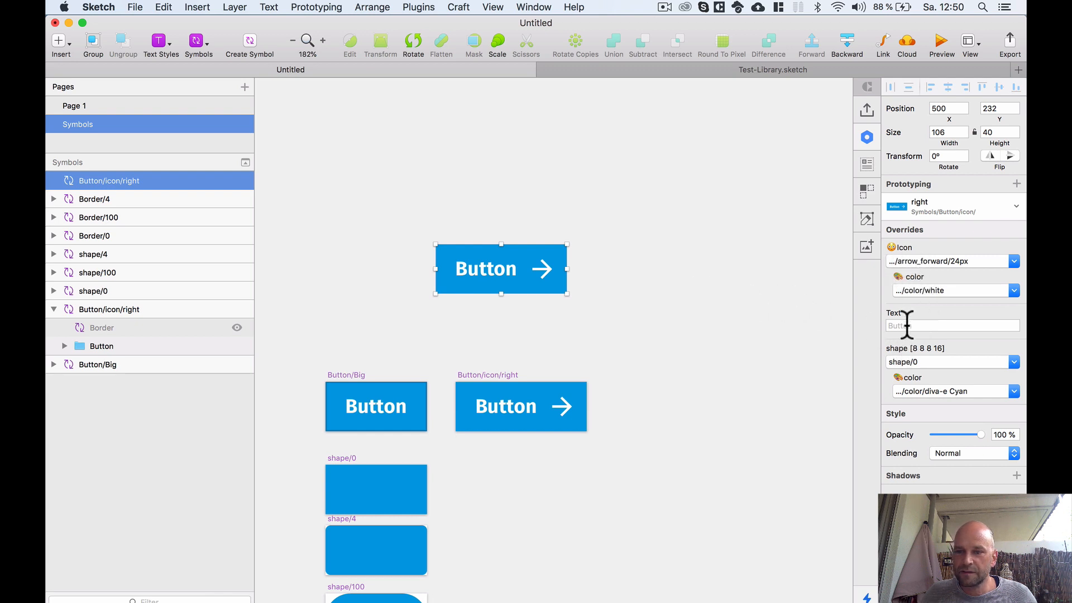
{"action": "left_click", "coordinate": [577, 261]}
{"action": "left_click", "coordinate": [501, 265]}
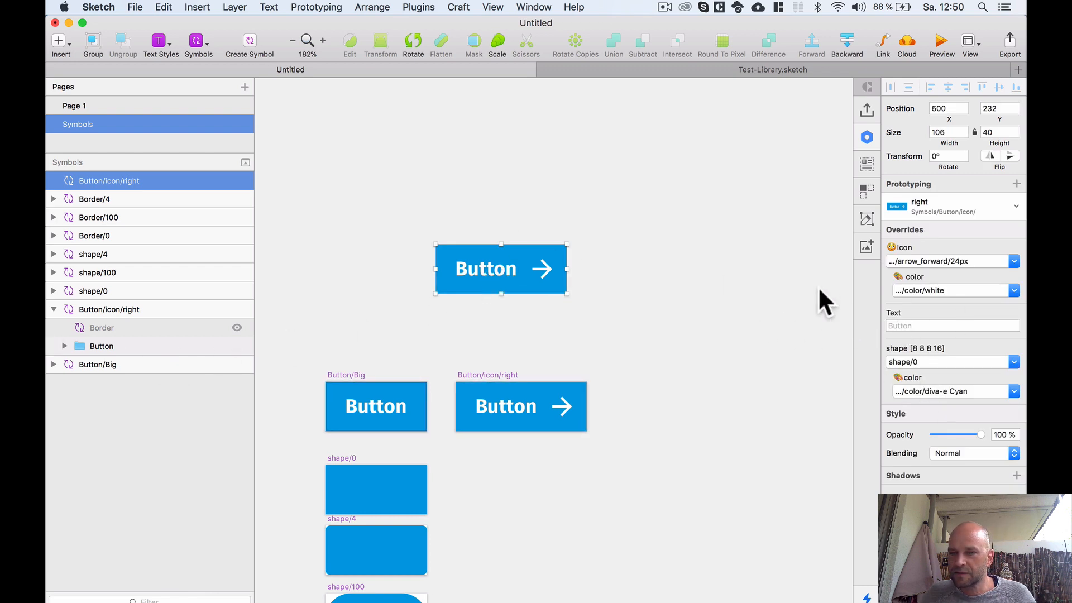
- Move the Text layer above the 😳Icon layer in the Button group of the Button/icon/right master
{"action": "double_click", "coordinate": [504, 407]}
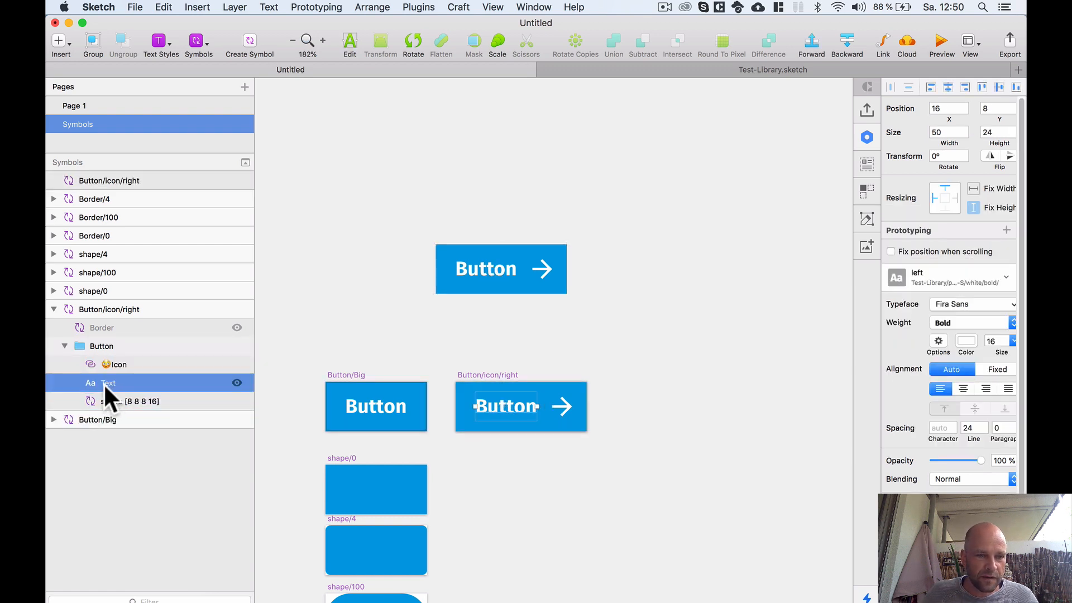
{"action": "left_click_drag", "start_coordinate": [103, 385], "coordinate": [103, 353]}
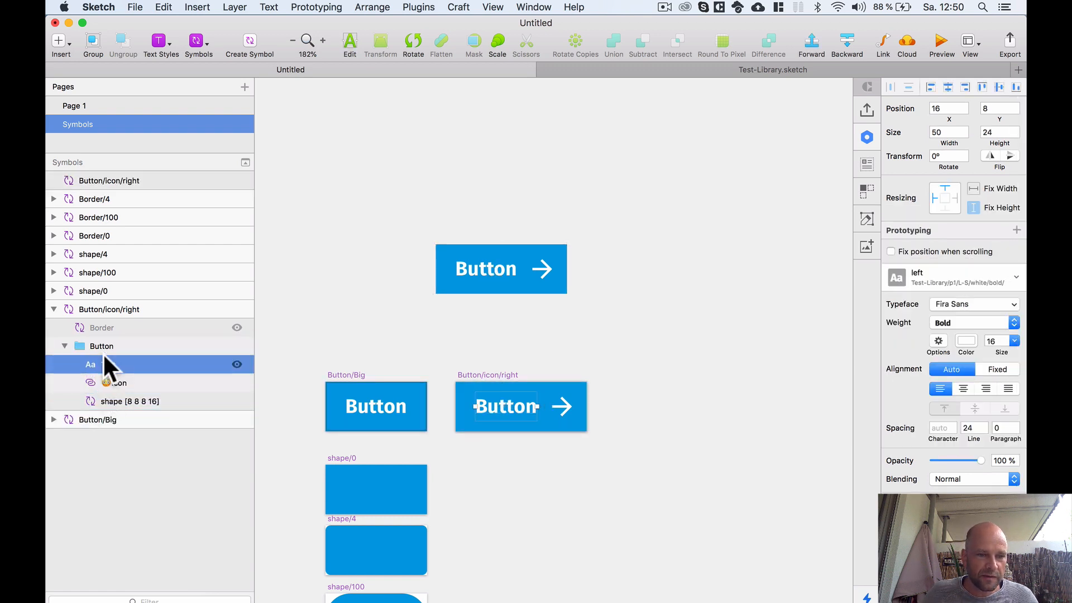
{"action": "left_click", "coordinate": [468, 278]}
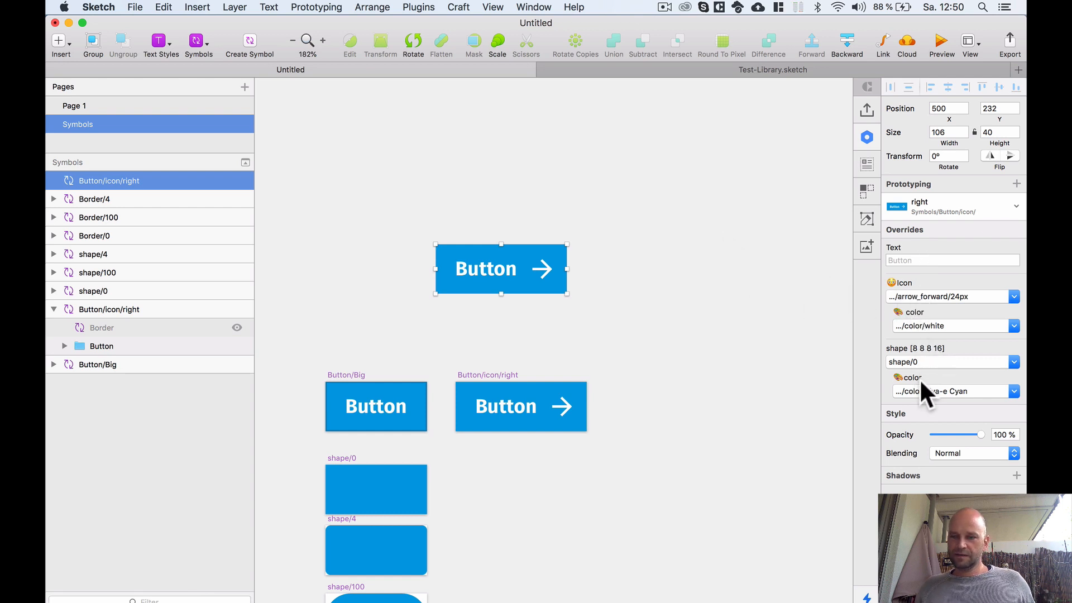
- Move the Button/icon/right instance up to about X 493, Y 200
{"action": "left_click", "coordinate": [558, 179]}
{"action": "left_click", "coordinate": [517, 265]}
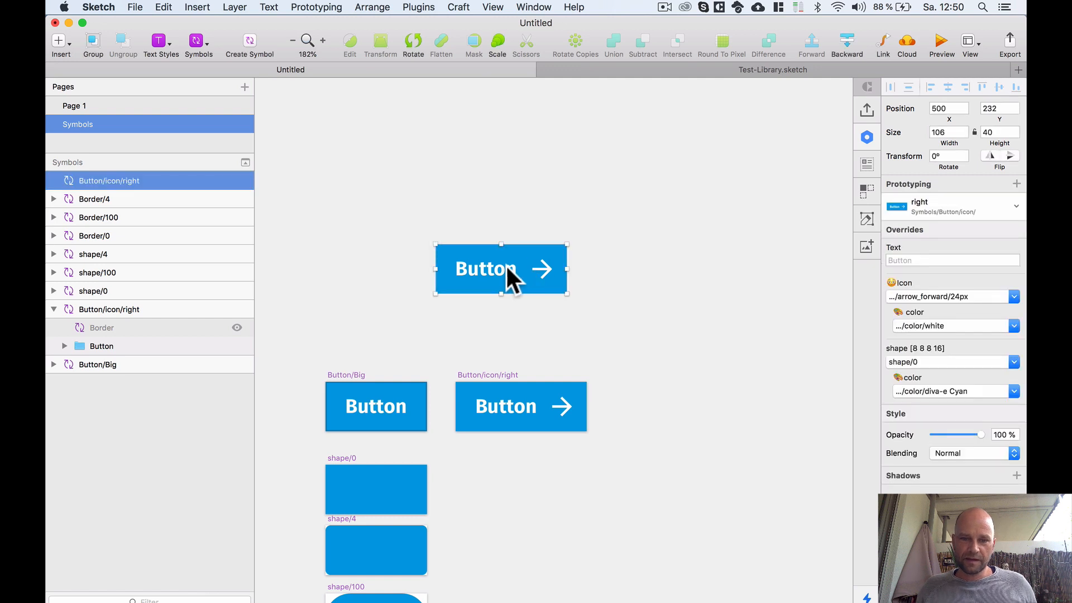
{"action": "left_click_drag", "start_coordinate": [507, 266], "coordinate": [498, 226]}
- Set the Text override of the Button/icon/right instance to "1234567 Butto" to test how it resizes
{"action": "left_click", "coordinate": [943, 259]}
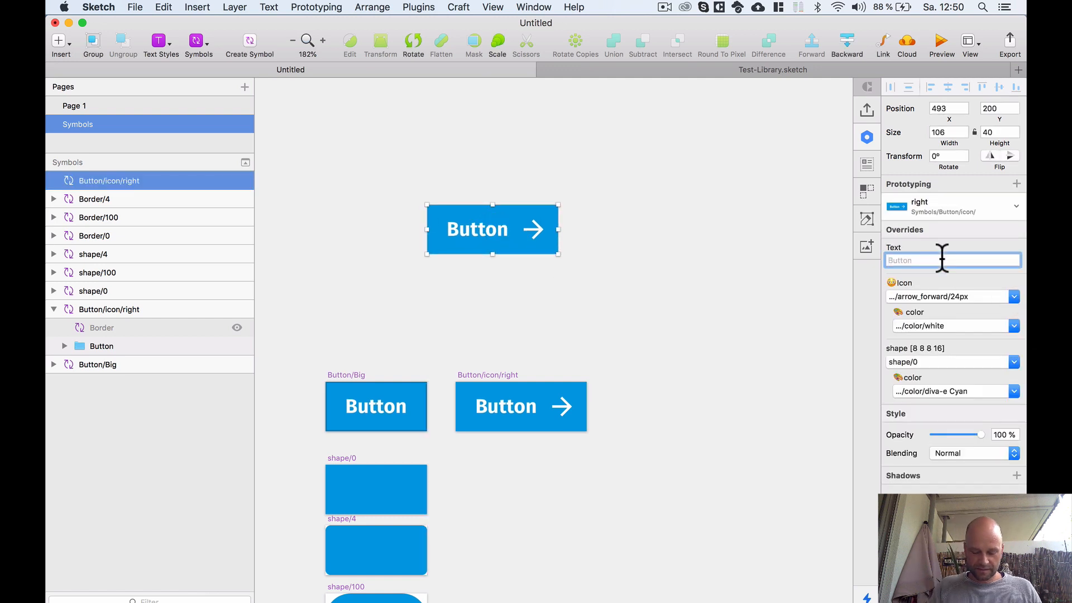
{"action": "type", "text": "123"}
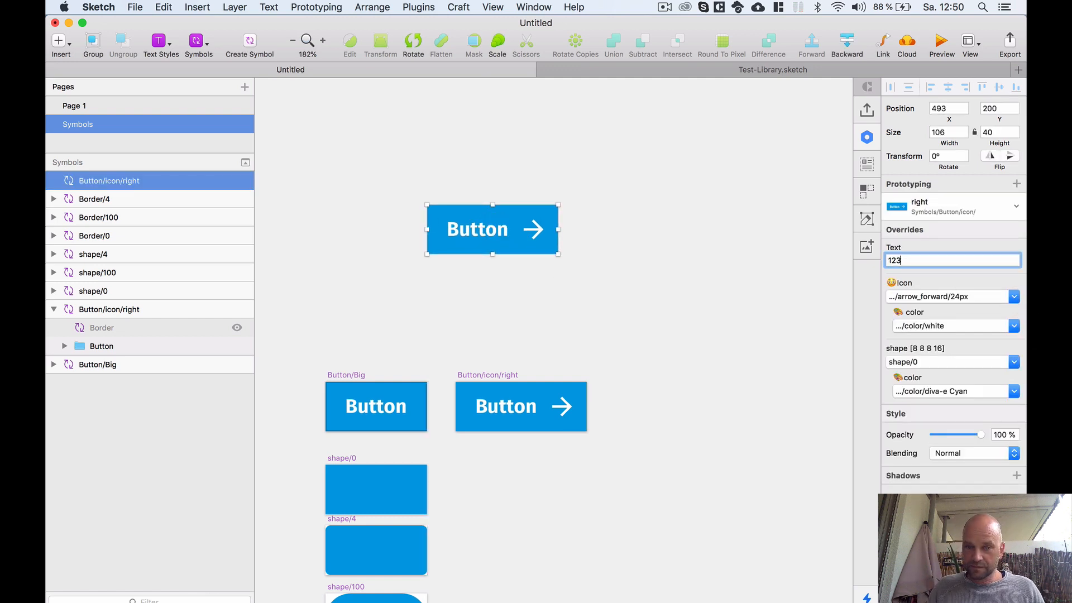
{"action": "type", "text": "456"}
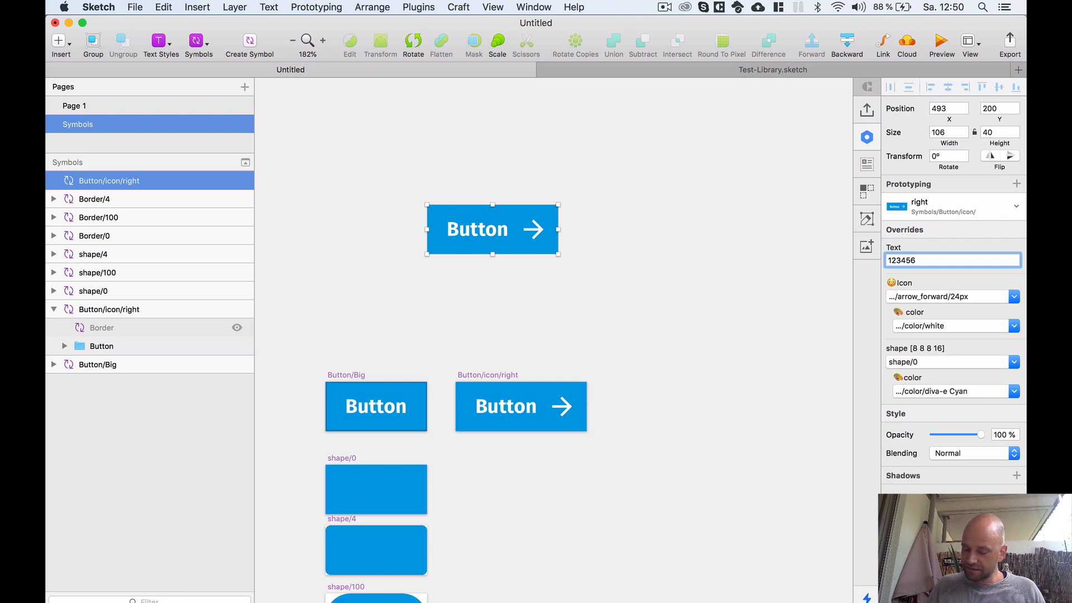
{"action": "type", "text": "7 "}
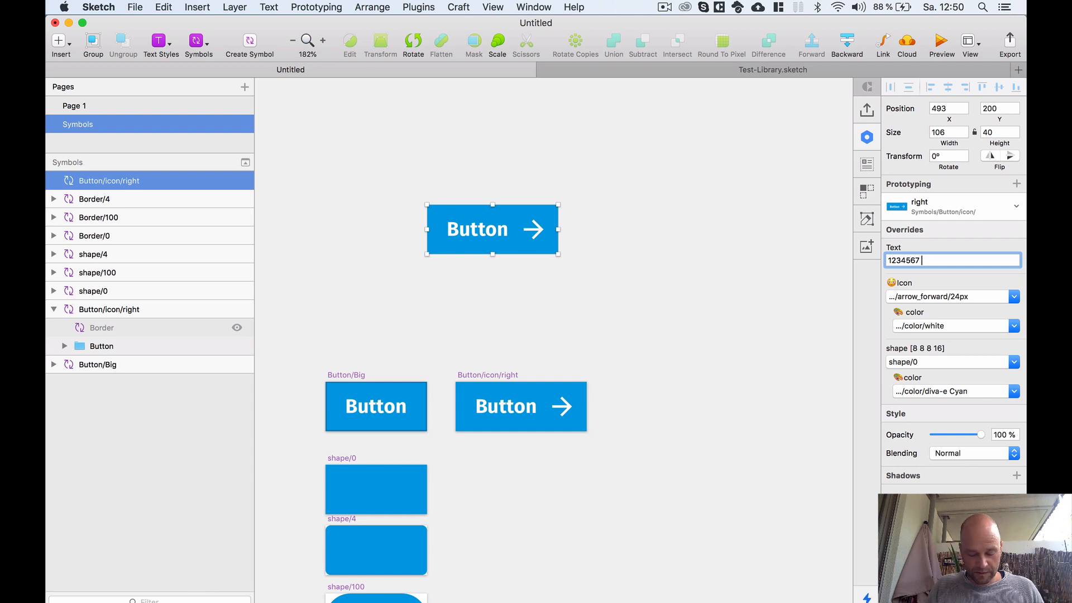
{"action": "type", "text": "Butto"}
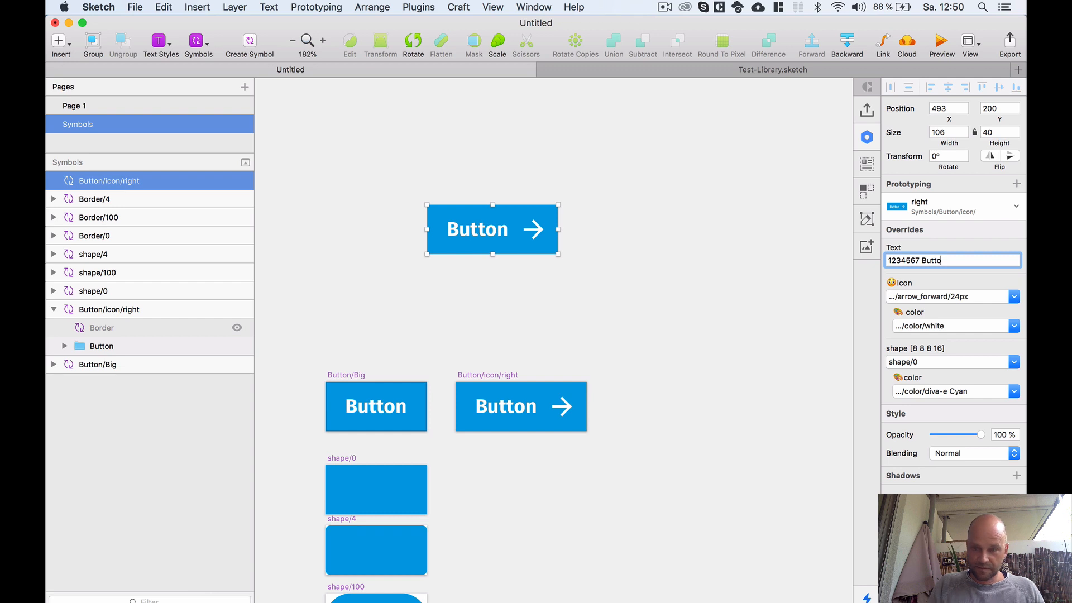
{"action": "key", "text": "Return"}
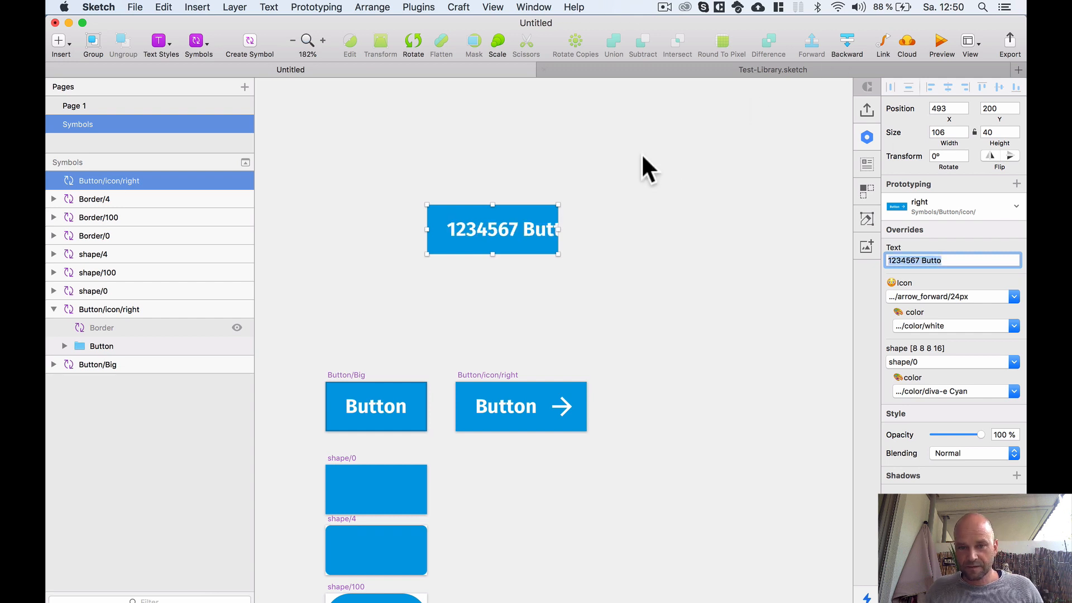
{"action": "left_click", "coordinate": [629, 162]}
{"action": "left_click", "coordinate": [514, 220]}
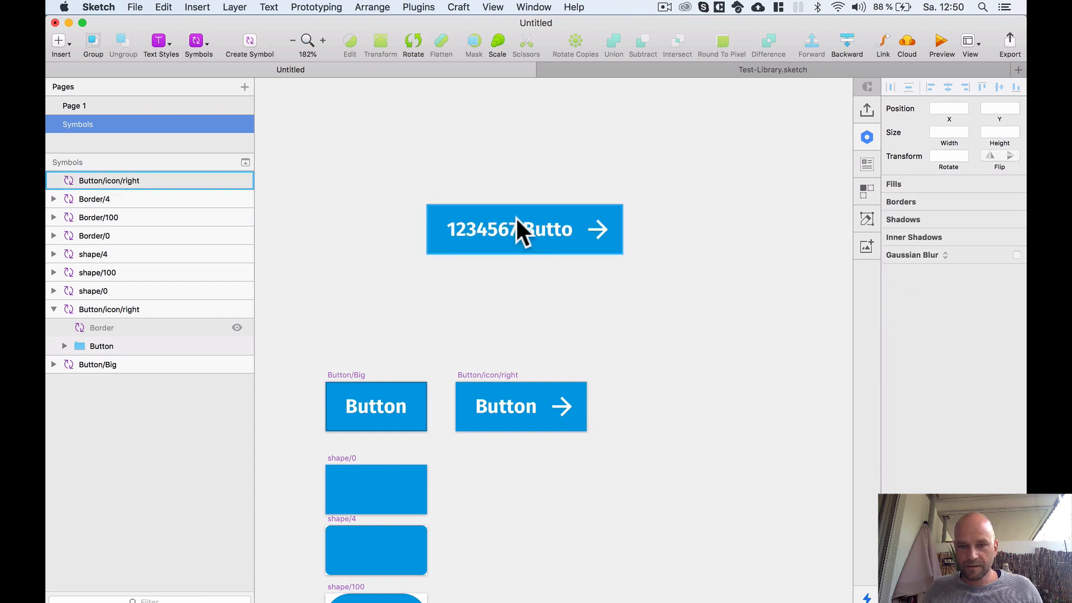
- Relabel the Button/icon/right instance as "next page" through the new button label prompt
{"action": "left_click", "coordinate": [551, 173]}
{"action": "scroll", "coordinate": [537, 210], "scroll_direction": "up", "scroll_amount": 2}
{"action": "left_click", "coordinate": [509, 234]}
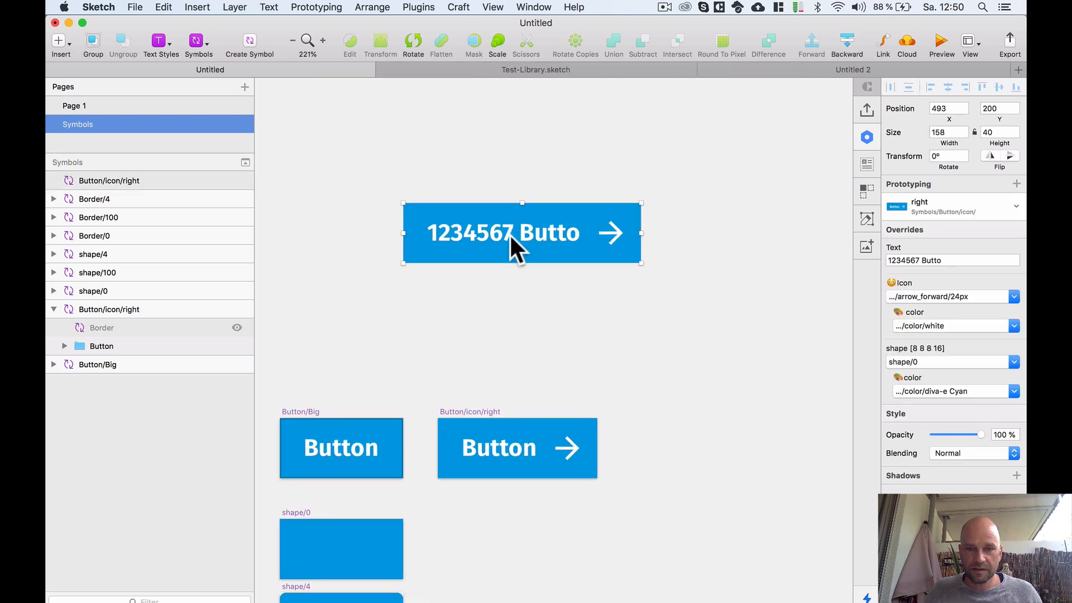
{"action": "left_click", "coordinate": [492, 266]}
{"action": "left_click", "coordinate": [493, 243]}
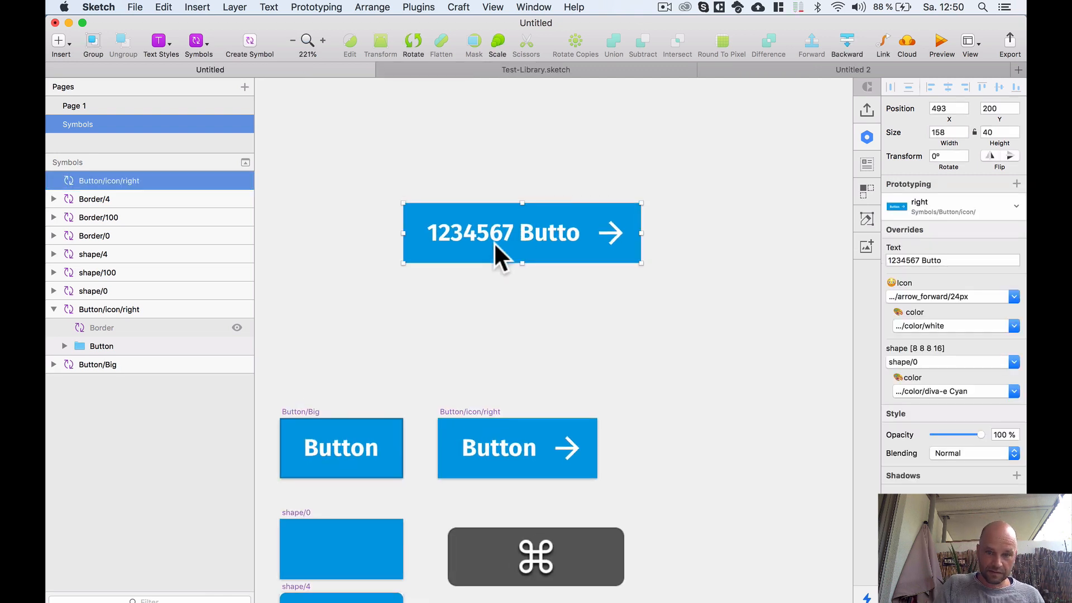
{"action": "key", "text": "super+j"}
{"action": "left_click_drag", "start_coordinate": [493, 246], "coordinate": [618, 284]}
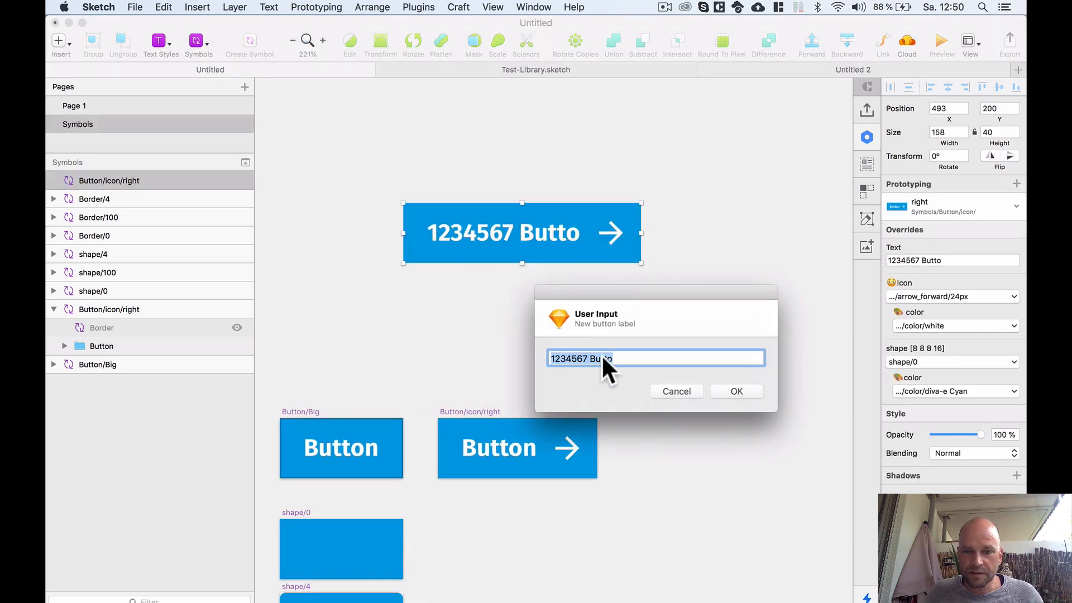
{"action": "left_click_drag", "start_coordinate": [602, 358], "coordinate": [512, 358]}
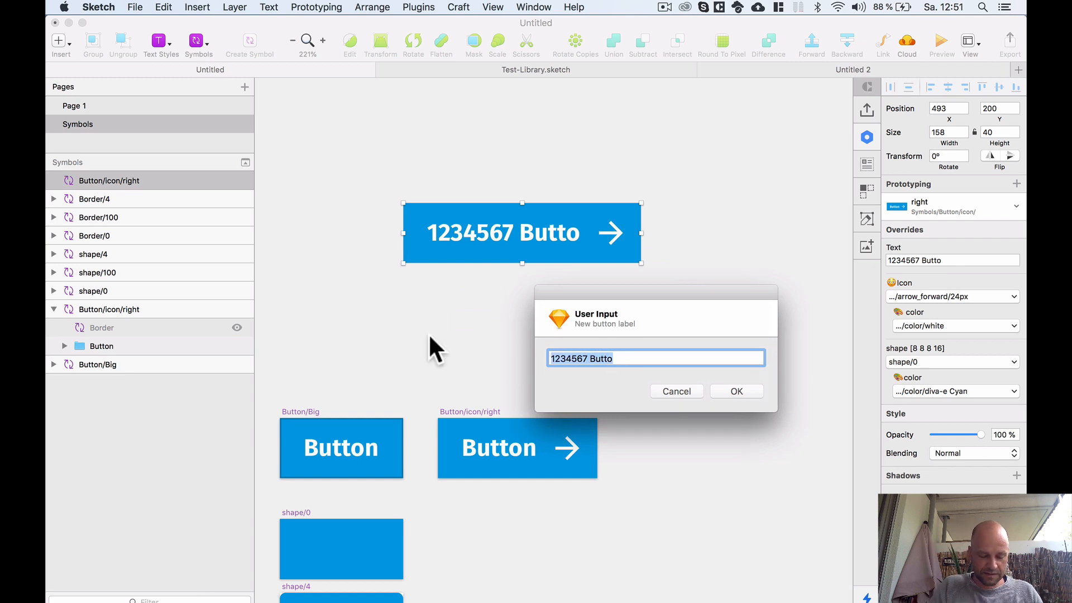
{"action": "type", "text": "next "}
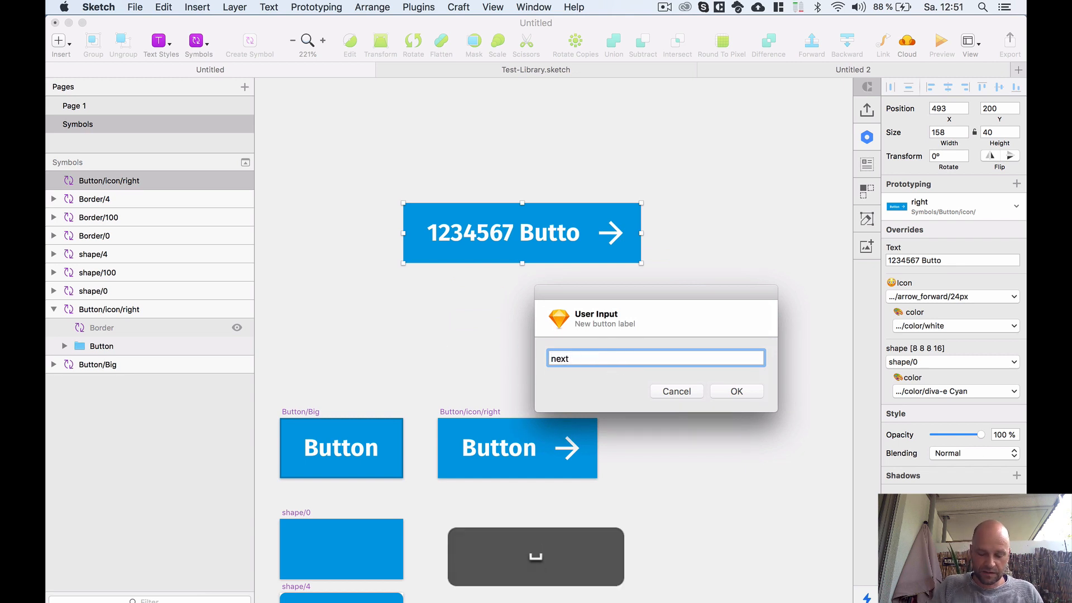
{"action": "type", "text": "page"}
{"action": "key", "text": "Return"}
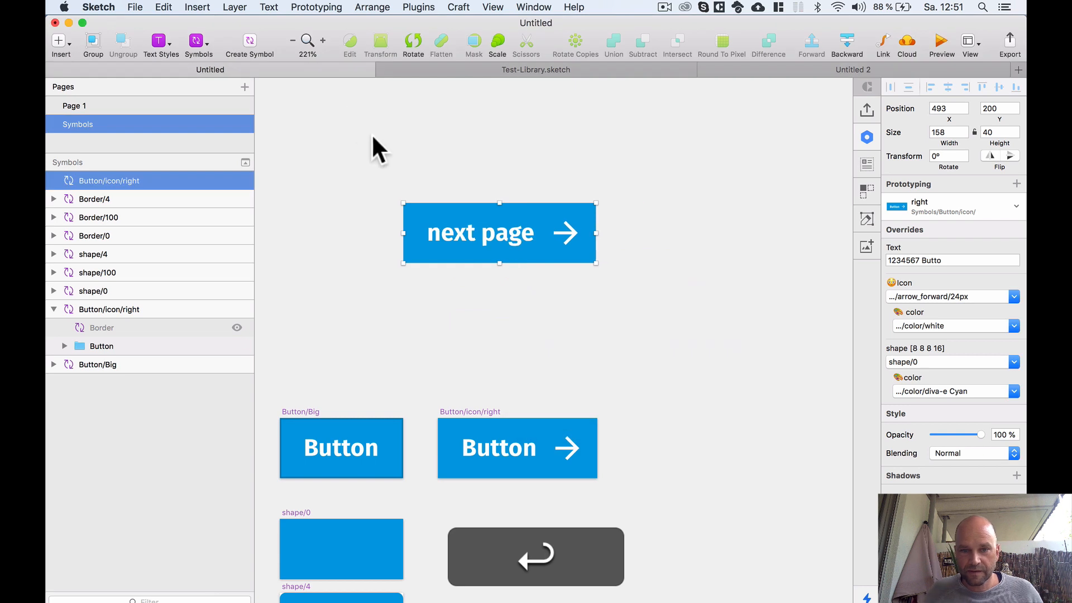
- Set the shape override of the "next page" button instance to shape/100
{"action": "left_click", "coordinate": [473, 145]}
{"action": "scroll", "coordinate": [472, 146], "scroll_direction": "down", "scroll_amount": 3}
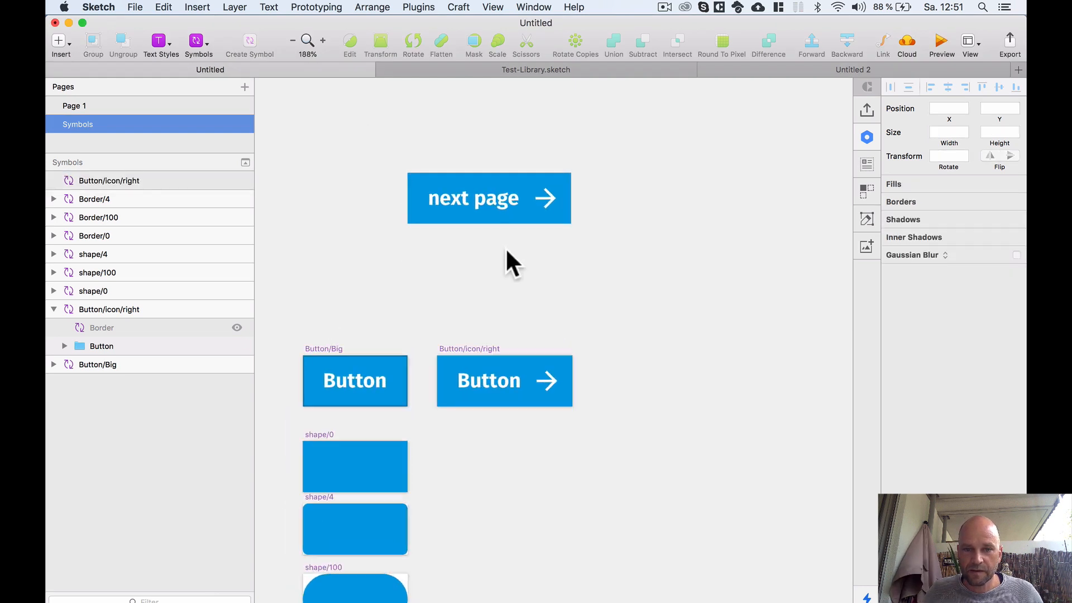
{"action": "scroll", "coordinate": [505, 247], "scroll_direction": "down", "scroll_amount": 2}
{"action": "left_click", "coordinate": [491, 213]}
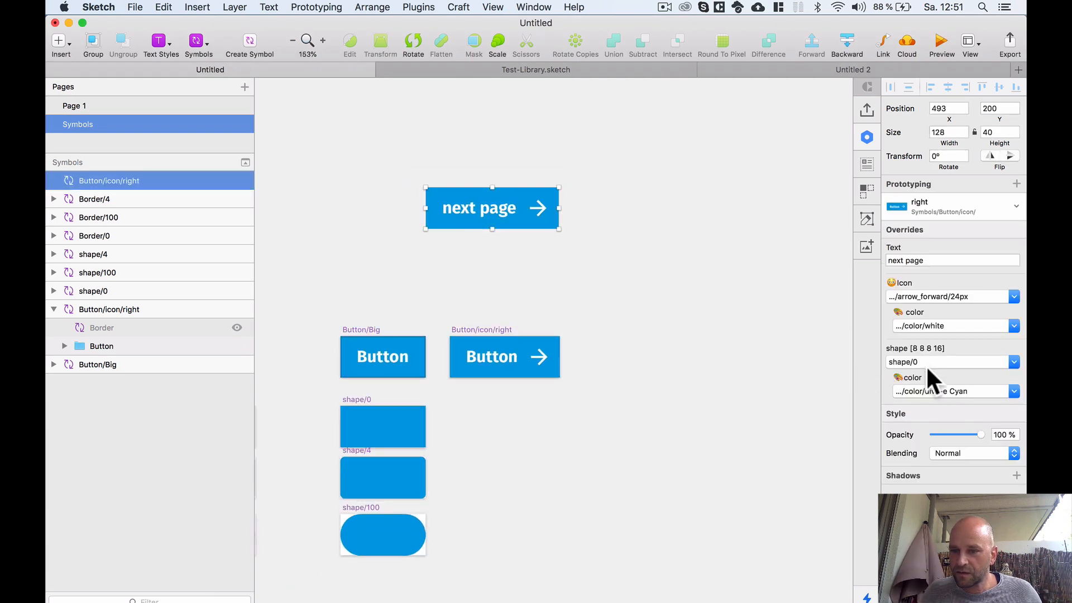
{"action": "left_click", "coordinate": [922, 362]}
{"action": "left_click", "coordinate": [930, 437]}
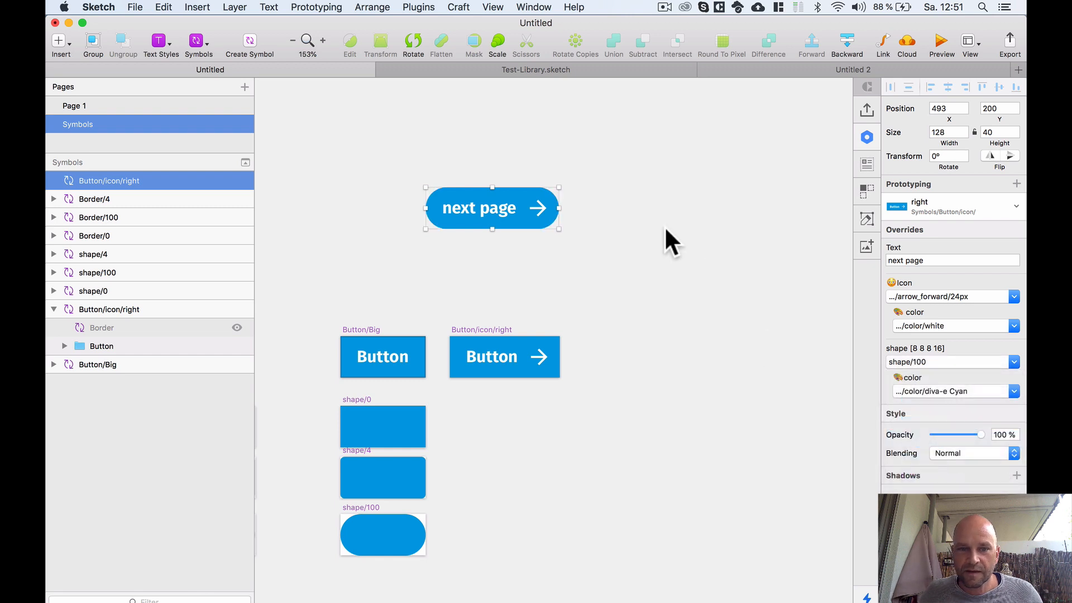
{"action": "left_click", "coordinate": [615, 179]}
{"action": "scroll", "coordinate": [567, 281], "scroll_direction": "up", "scroll_amount": 3}
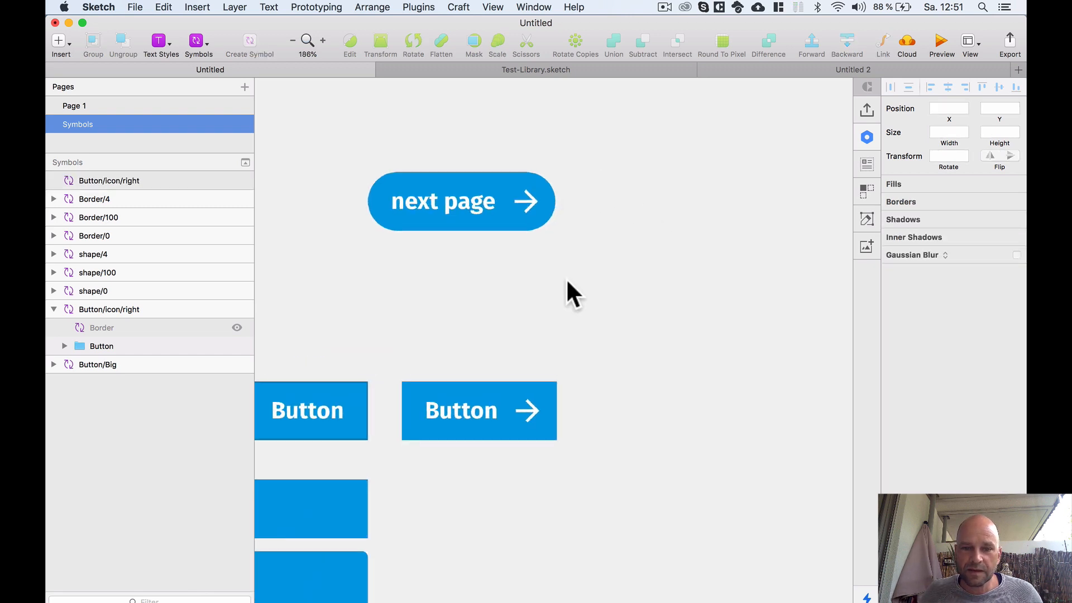
{"action": "scroll", "coordinate": [567, 278], "scroll_direction": "down", "scroll_amount": 2}
{"action": "scroll", "coordinate": [400, 275], "scroll_direction": "up", "scroll_amount": 2}
{"action": "scroll", "coordinate": [433, 301], "scroll_direction": "down", "scroll_amount": 2}
{"action": "left_click_drag", "start_coordinate": [433, 302], "coordinate": [506, 261]}
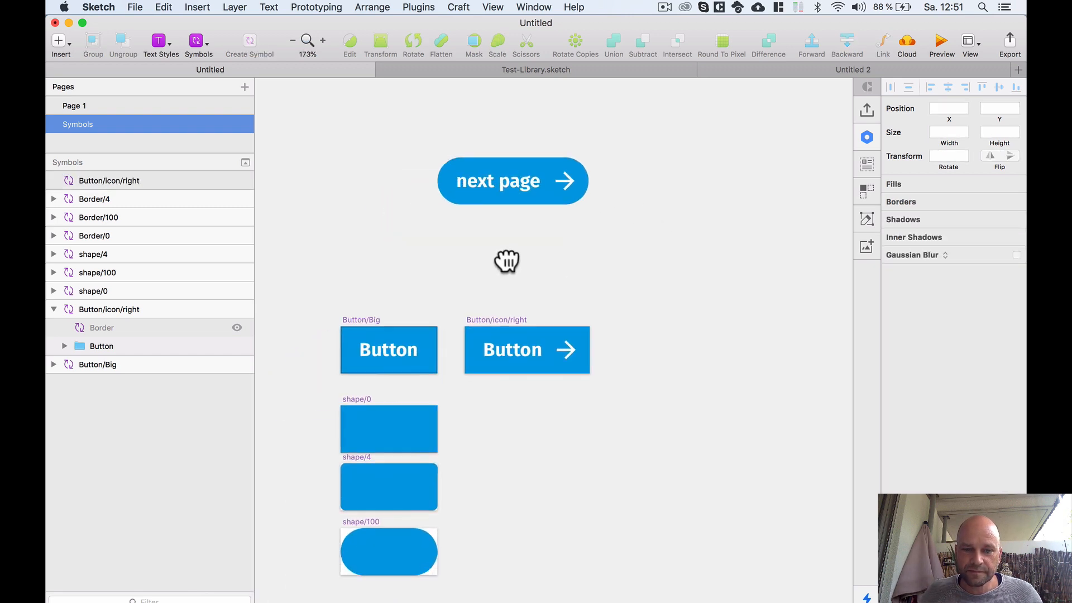
{"action": "scroll", "coordinate": [506, 261], "scroll_direction": "up", "scroll_amount": 3}
- Set the shape override of the "next page" button instance to shape/4
{"action": "left_click", "coordinate": [507, 166]}
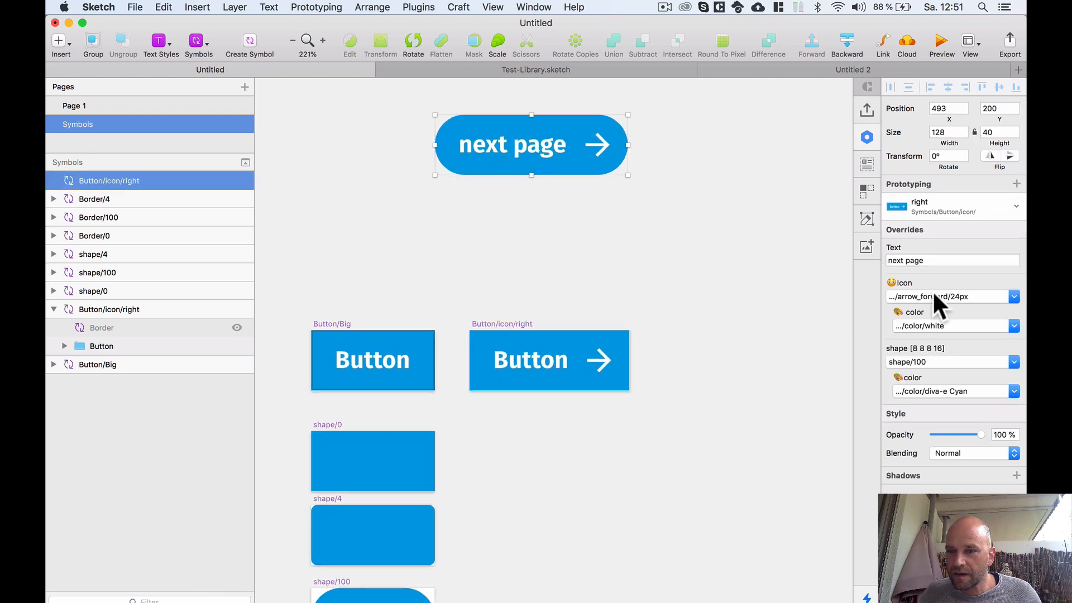
{"action": "scroll", "coordinate": [501, 303], "scroll_direction": "down", "scroll_amount": 2}
{"action": "scroll", "coordinate": [478, 252], "scroll_direction": "up", "scroll_amount": 3}
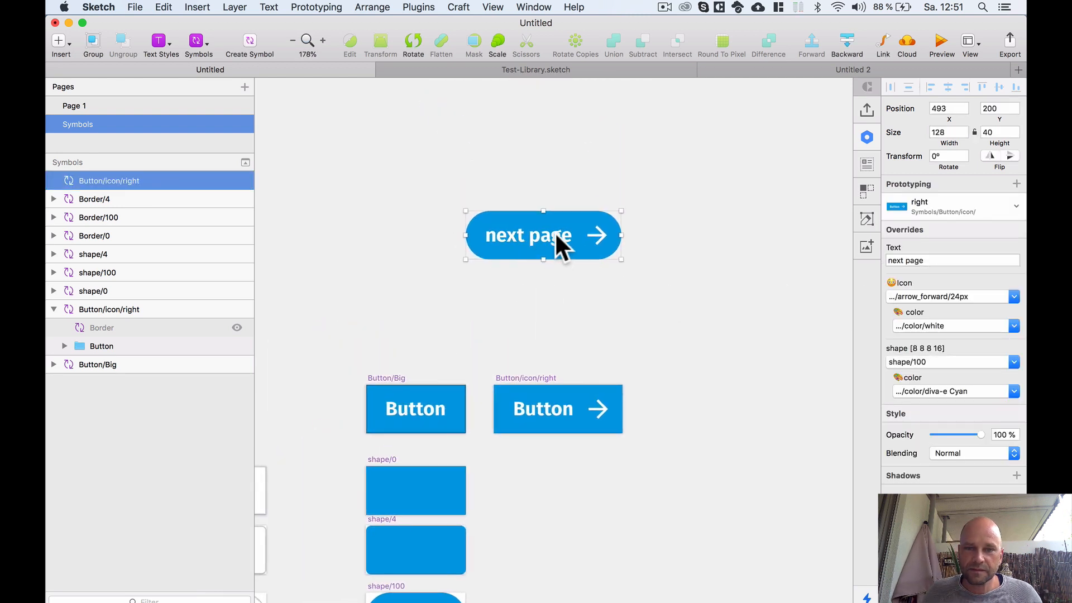
{"action": "left_click", "coordinate": [927, 389]}
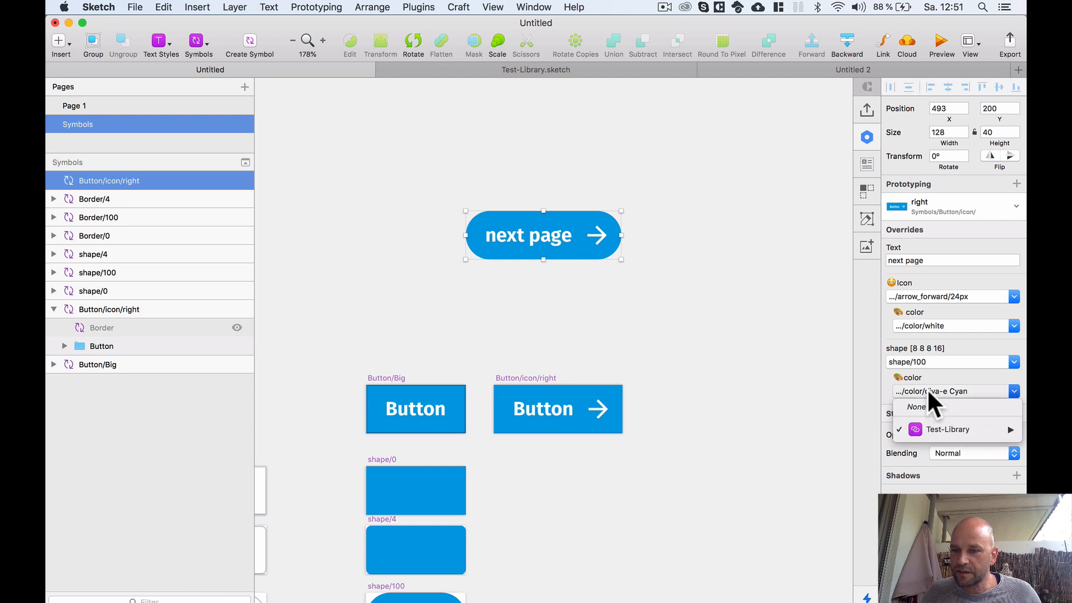
{"action": "left_click", "coordinate": [924, 361]}
{"action": "left_click", "coordinate": [920, 361]}
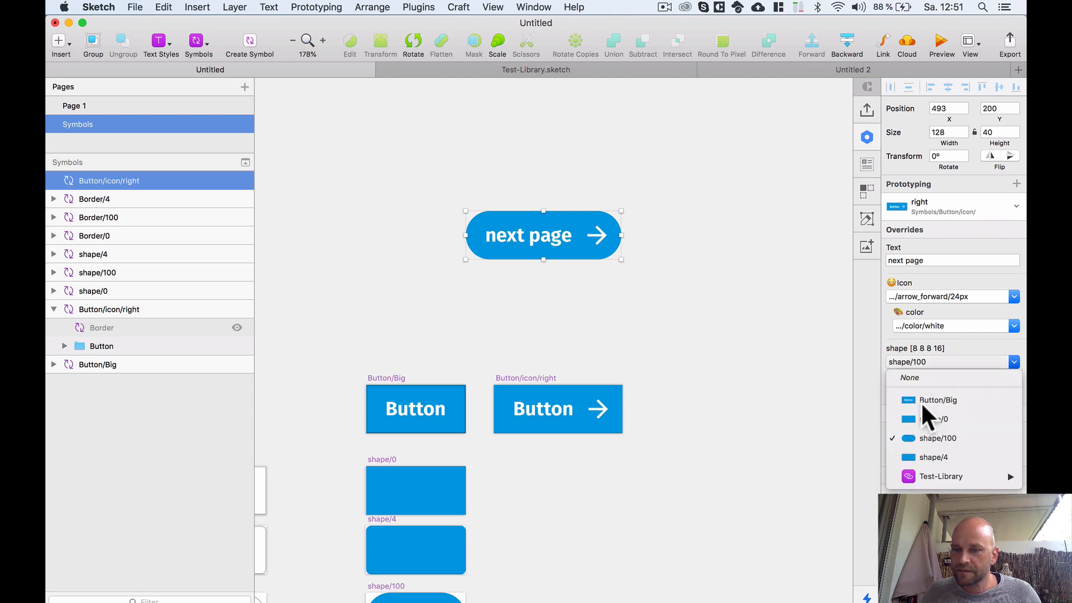
{"action": "left_click", "coordinate": [935, 453]}
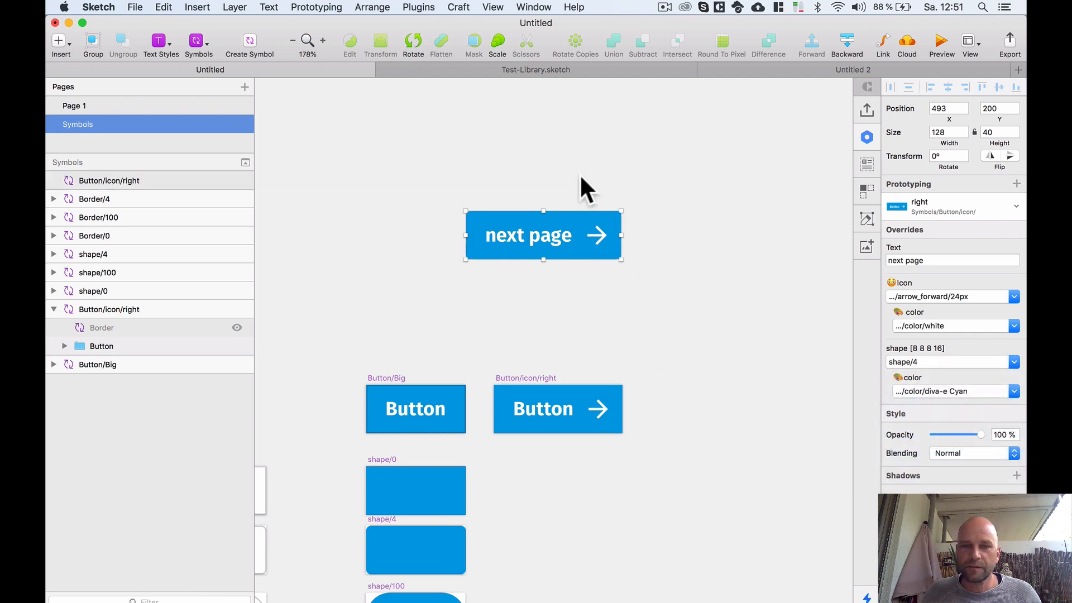
{"action": "left_click", "coordinate": [580, 175]}
- Compare the "next page" instance with the Button/Big and Button/icon/right symbol masters
{"action": "scroll", "coordinate": [580, 175], "scroll_direction": "down", "scroll_amount": 3}
{"action": "scroll", "coordinate": [580, 175], "scroll_direction": "up", "scroll_amount": 1}
{"action": "left_click_drag", "start_coordinate": [543, 277], "coordinate": [552, 225]}
{"action": "scroll", "coordinate": [518, 321], "scroll_direction": "up", "scroll_amount": 3}
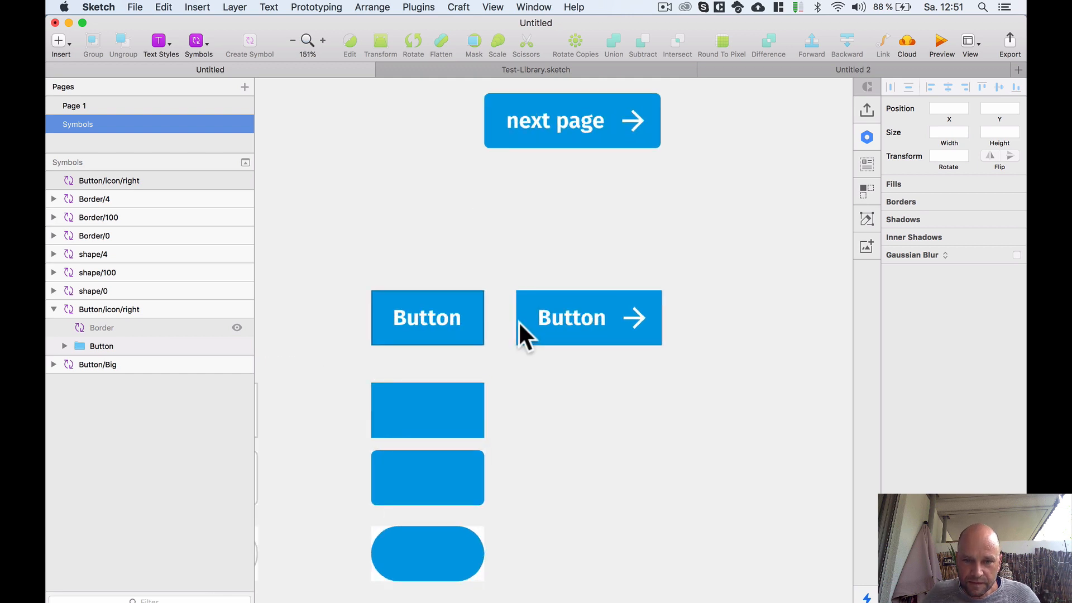
{"action": "scroll", "coordinate": [519, 321], "scroll_direction": "up", "scroll_amount": 2}
{"action": "left_click_drag", "start_coordinate": [547, 390], "coordinate": [556, 355]}
{"action": "scroll", "coordinate": [555, 347], "scroll_direction": "up", "scroll_amount": 2}
{"action": "scroll", "coordinate": [517, 152], "scroll_direction": "down", "scroll_amount": 1}
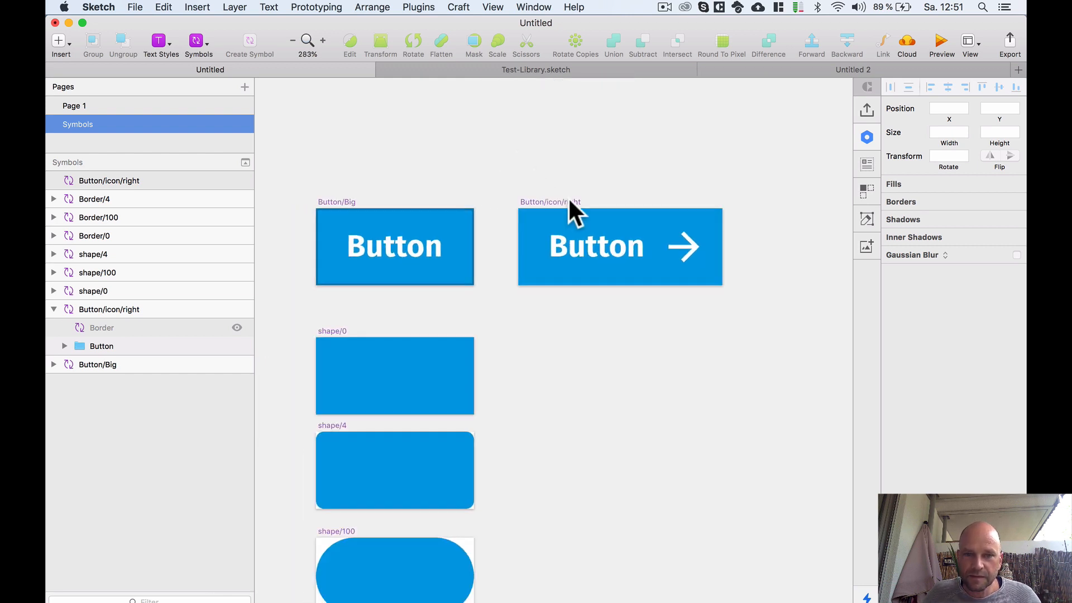
- Make the hidden Border layer visible in the Button/icon/right symbol master
{"action": "left_click", "coordinate": [201, 311]}
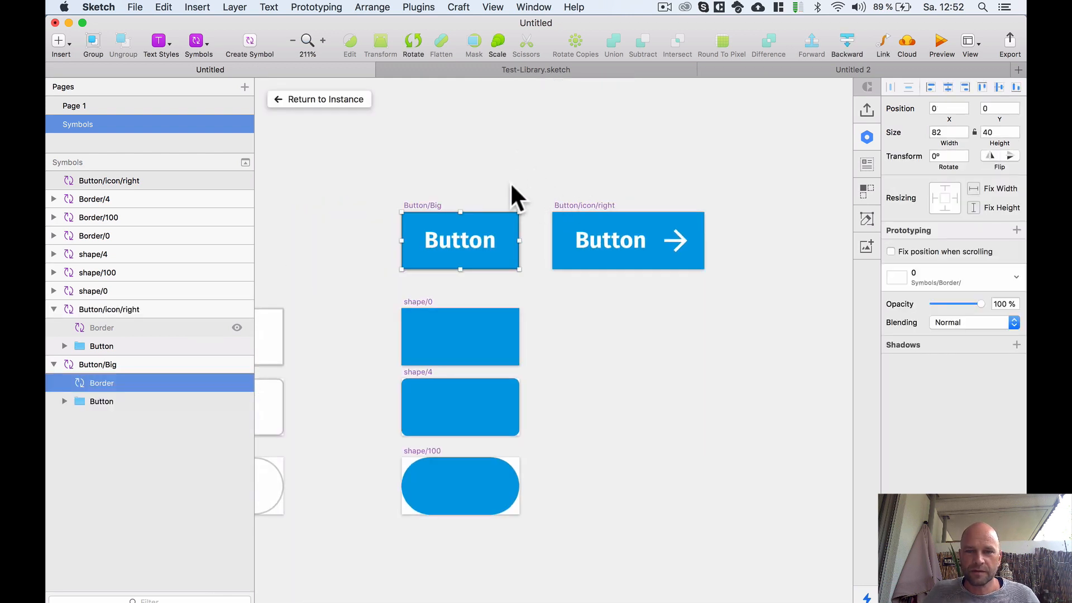
{"action": "left_click_drag", "start_coordinate": [512, 186], "coordinate": [601, 205]}
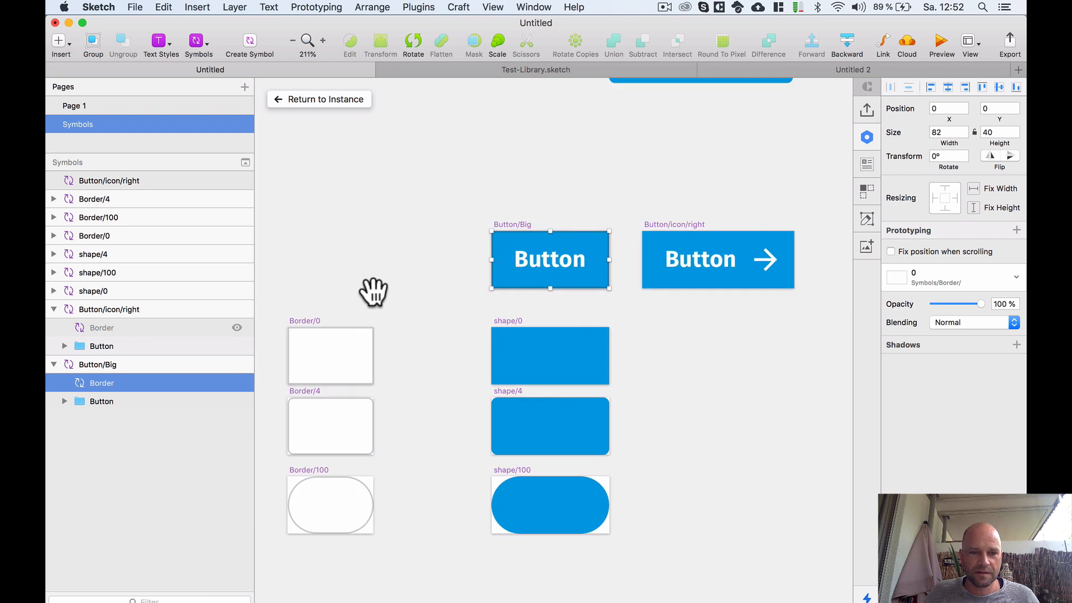
{"action": "scroll", "coordinate": [403, 260], "scroll_direction": "up", "scroll_amount": 2}
{"action": "left_click_drag", "start_coordinate": [517, 194], "coordinate": [483, 191]}
{"action": "left_click_drag", "start_coordinate": [567, 184], "coordinate": [437, 202]}
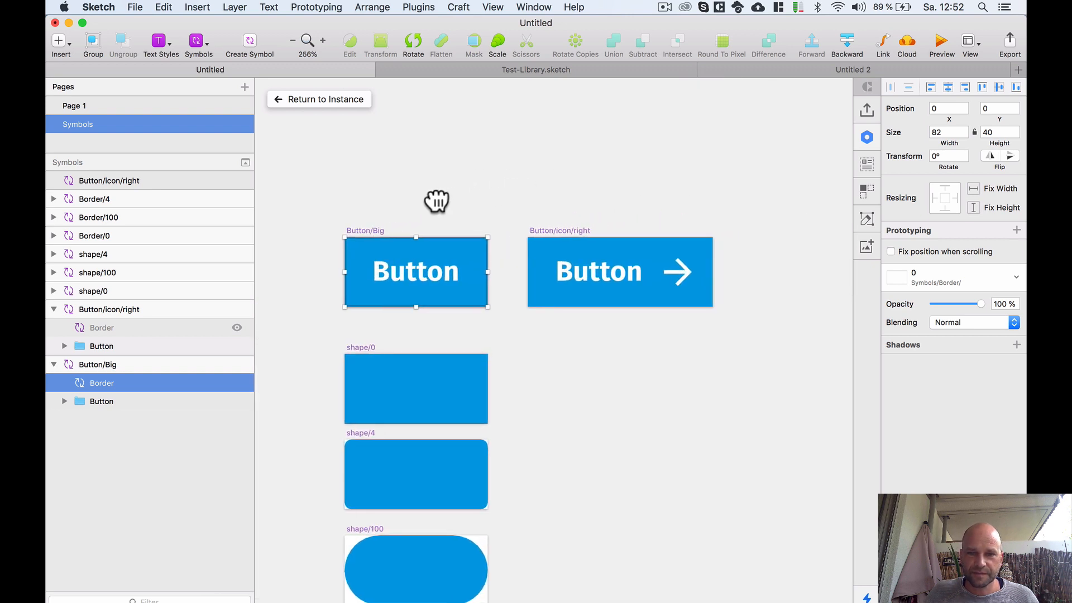
{"action": "left_click", "coordinate": [548, 246]}
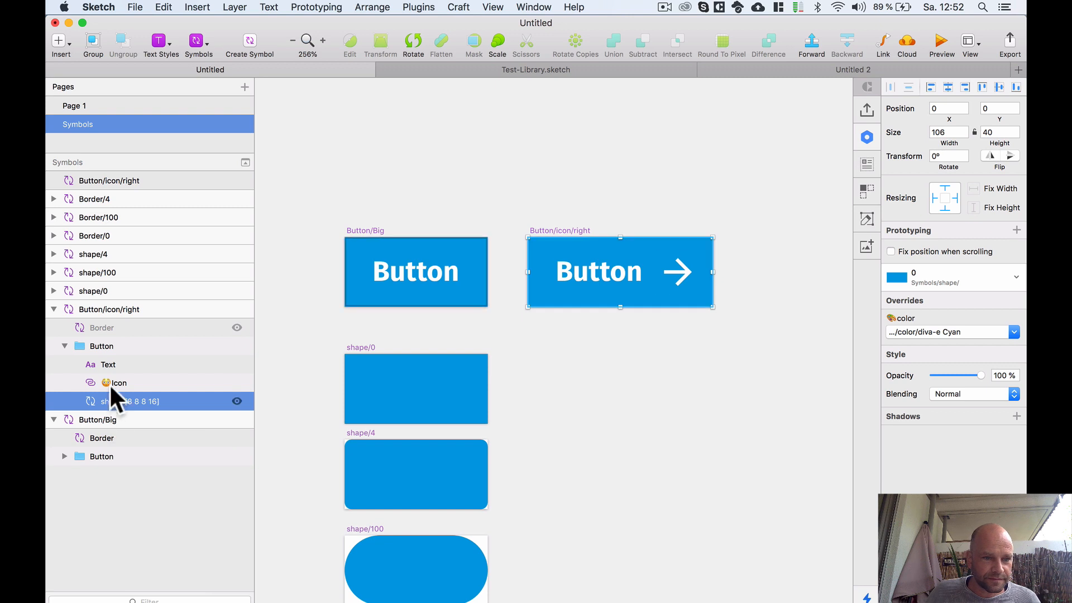
{"action": "left_click", "coordinate": [236, 326]}
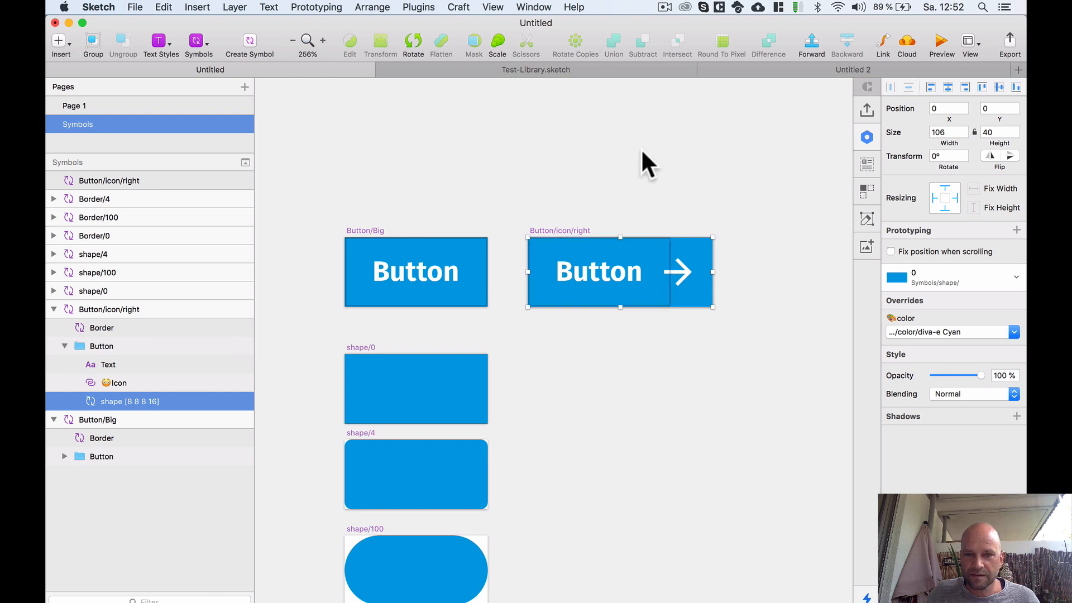
- Widen the Border layer of the Button/icon/right symbol to 106 so it spans the whole button
{"action": "scroll", "coordinate": [653, 154], "scroll_direction": "up", "scroll_amount": 2}
{"action": "scroll", "coordinate": [625, 172], "scroll_direction": "right", "scroll_amount": 3}
{"action": "scroll", "coordinate": [624, 173], "scroll_direction": "up", "scroll_amount": 2}
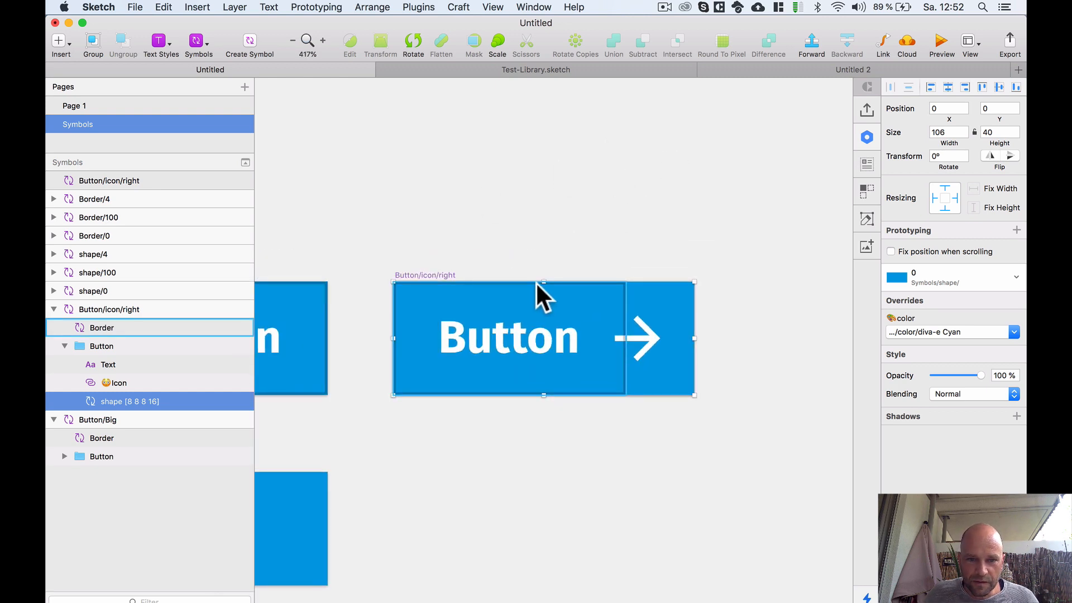
{"action": "left_click", "coordinate": [118, 327]}
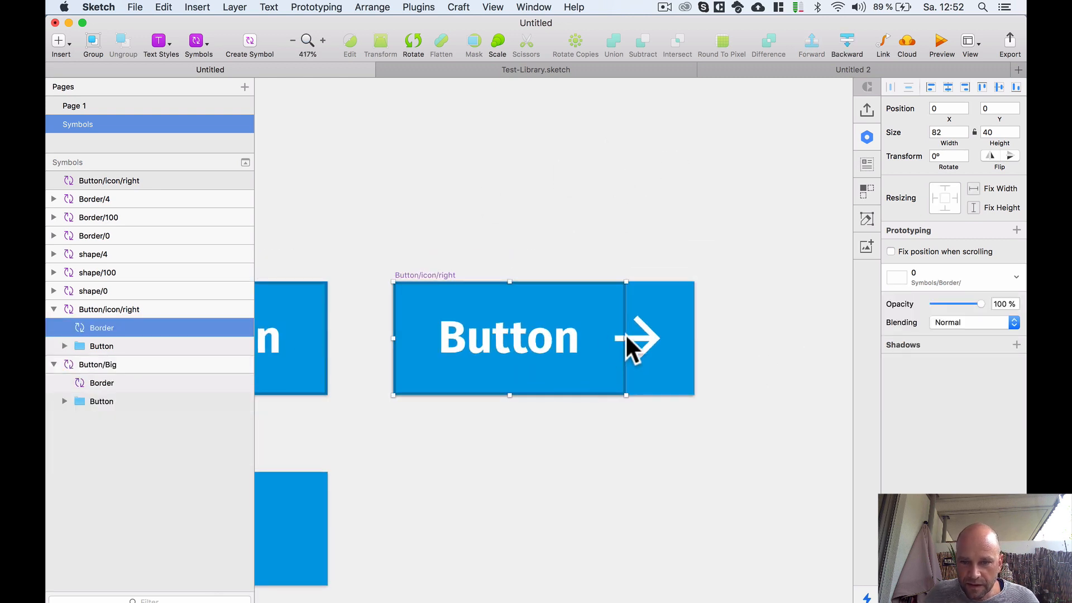
{"action": "left_click_drag", "start_coordinate": [627, 337], "coordinate": [695, 337]}
{"action": "scroll", "coordinate": [728, 334], "scroll_direction": "down", "scroll_amount": 2}
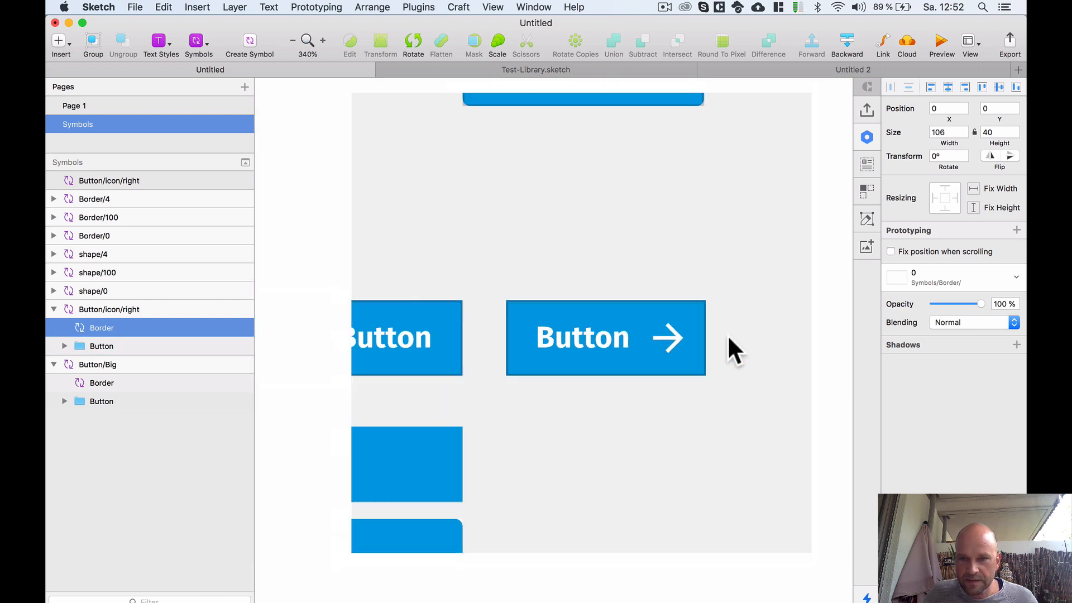
- Try Border/100 as the border override of the "next page" instance, and restore Border/0
{"action": "scroll", "coordinate": [728, 334], "scroll_direction": "down", "scroll_amount": 5}
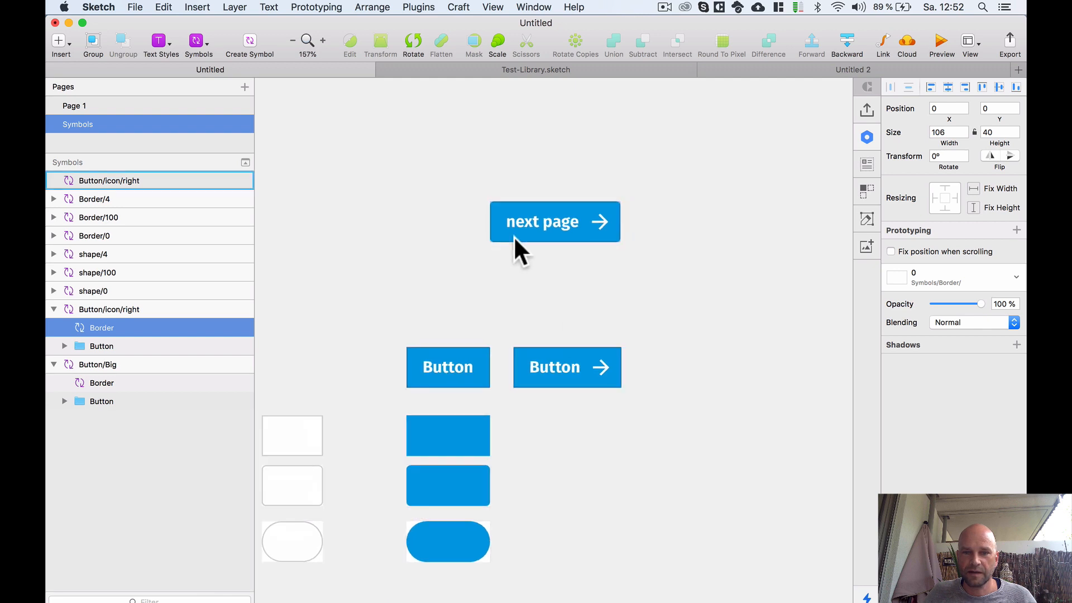
{"action": "scroll", "coordinate": [535, 218], "scroll_direction": "up", "scroll_amount": 4}
{"action": "left_click", "coordinate": [555, 197]}
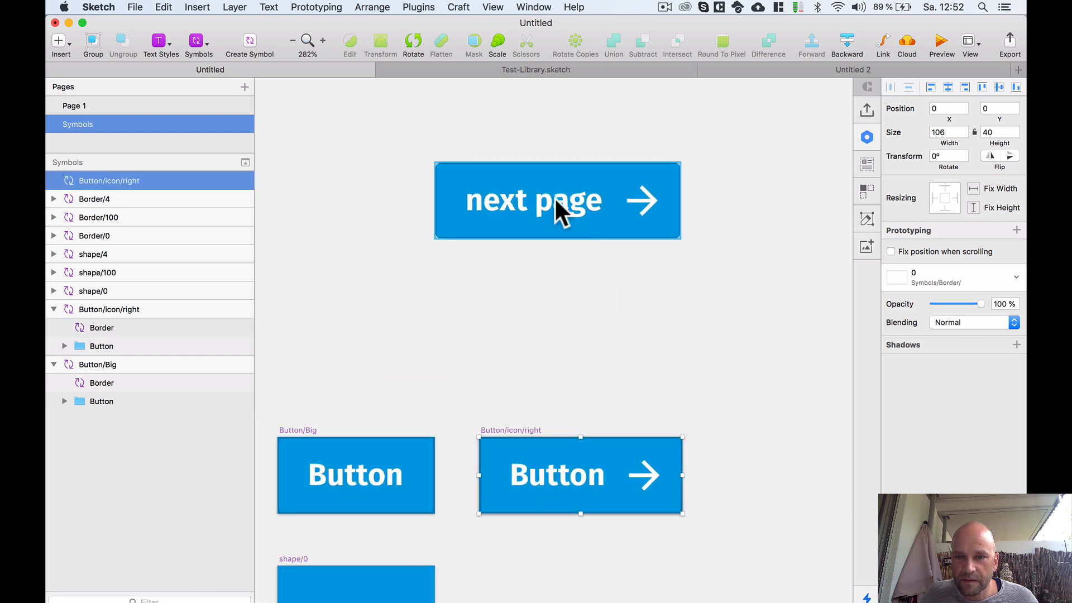
{"action": "scroll", "coordinate": [584, 145], "scroll_direction": "up", "scroll_amount": 2}
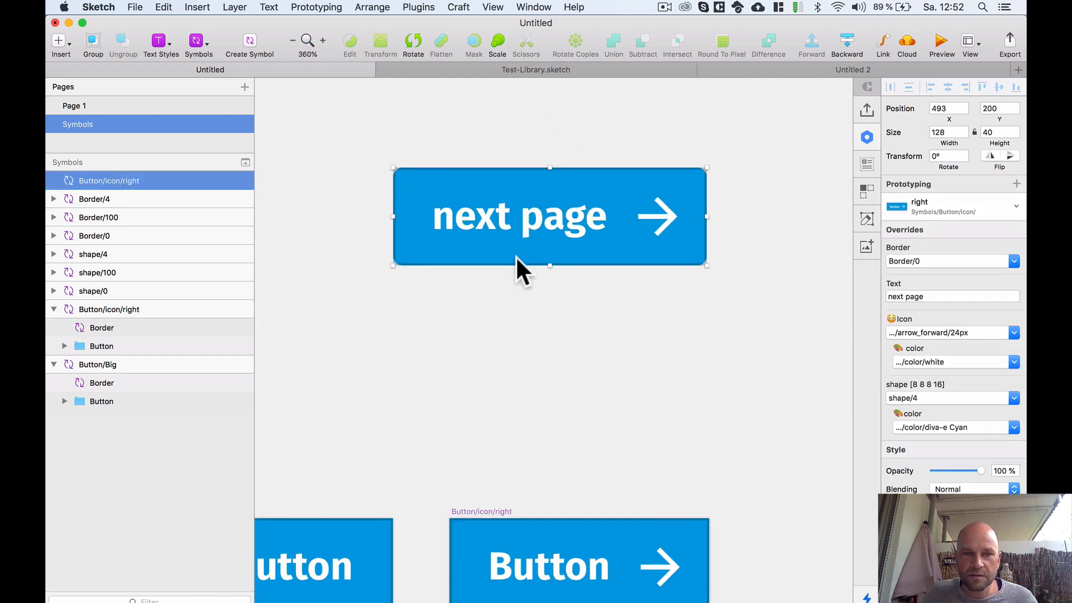
{"action": "left_click", "coordinate": [917, 261]}
{"action": "left_click", "coordinate": [950, 319]}
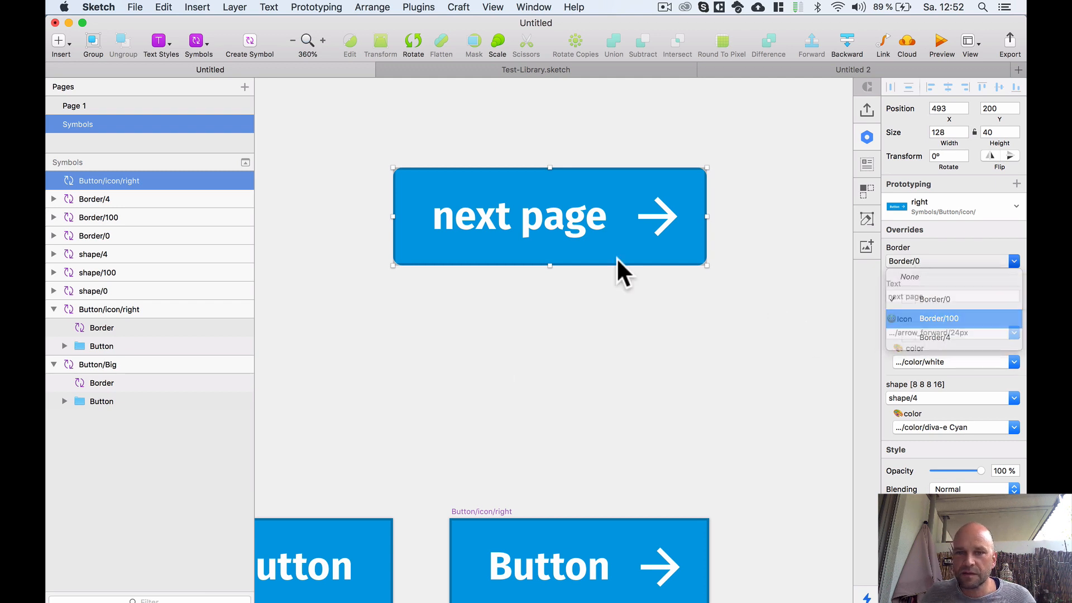
{"action": "left_click", "coordinate": [937, 261]}
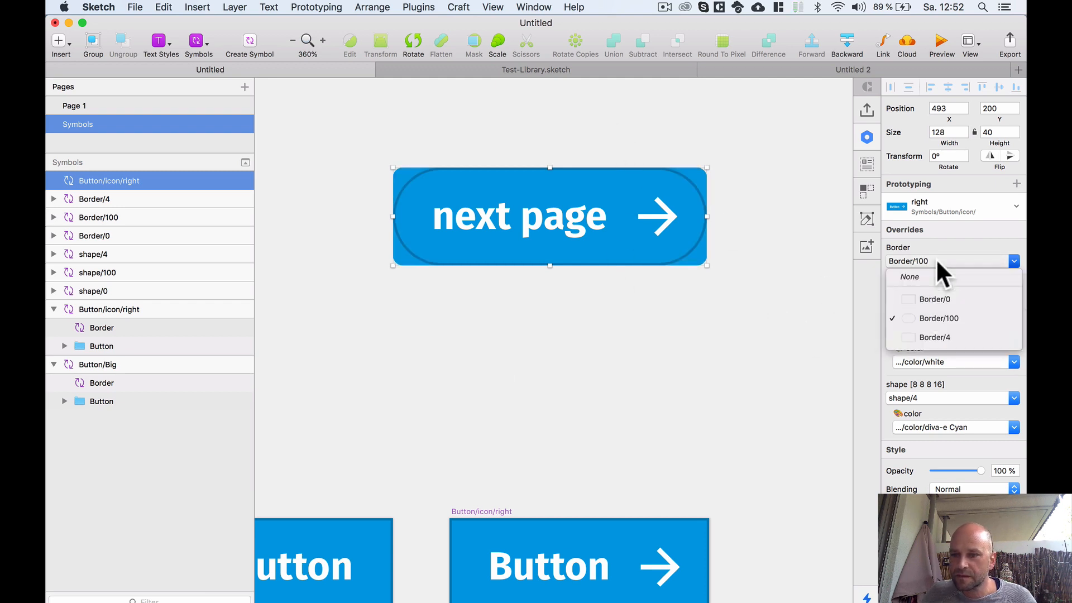
{"action": "left_click", "coordinate": [950, 296]}
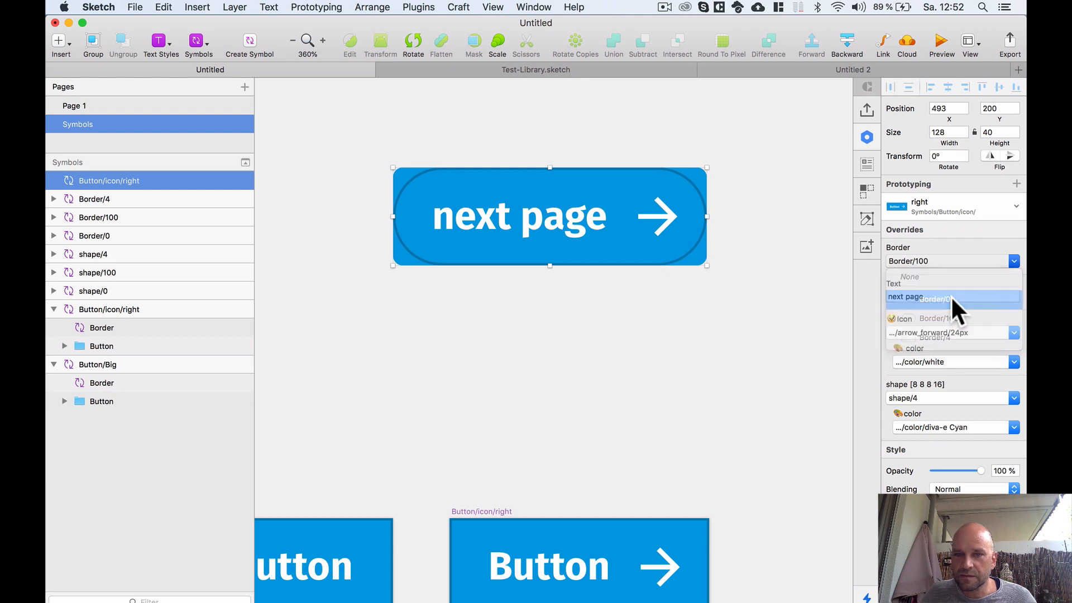
- Set the border override of the "next page" instance to Border/4
{"action": "left_click", "coordinate": [893, 259]}
{"action": "left_click", "coordinate": [593, 145]}
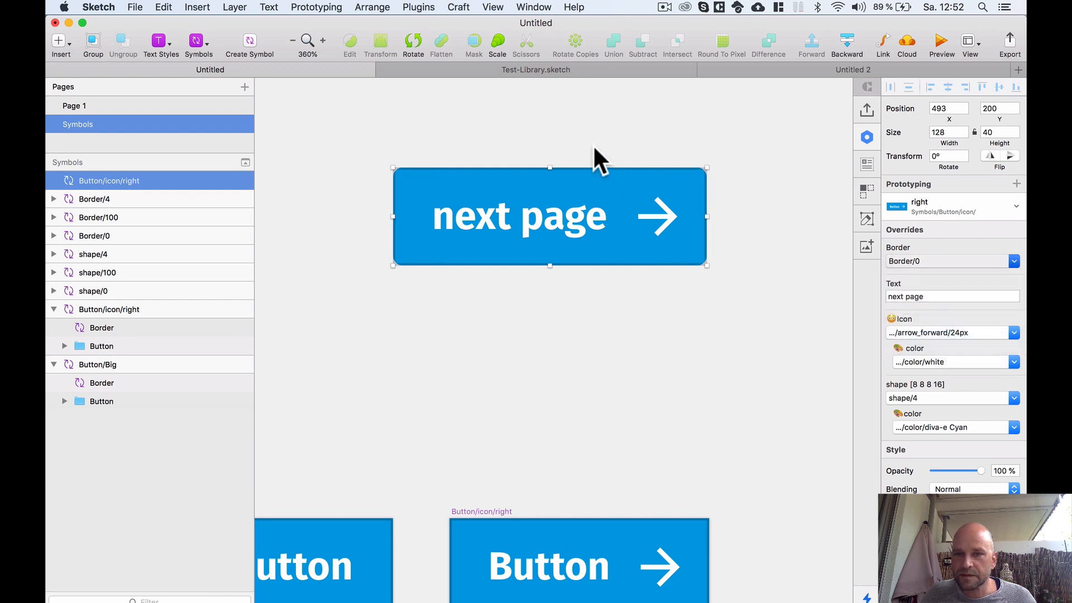
{"action": "left_click", "coordinate": [586, 143]}
{"action": "scroll", "coordinate": [586, 144], "scroll_direction": "down", "scroll_amount": 3}
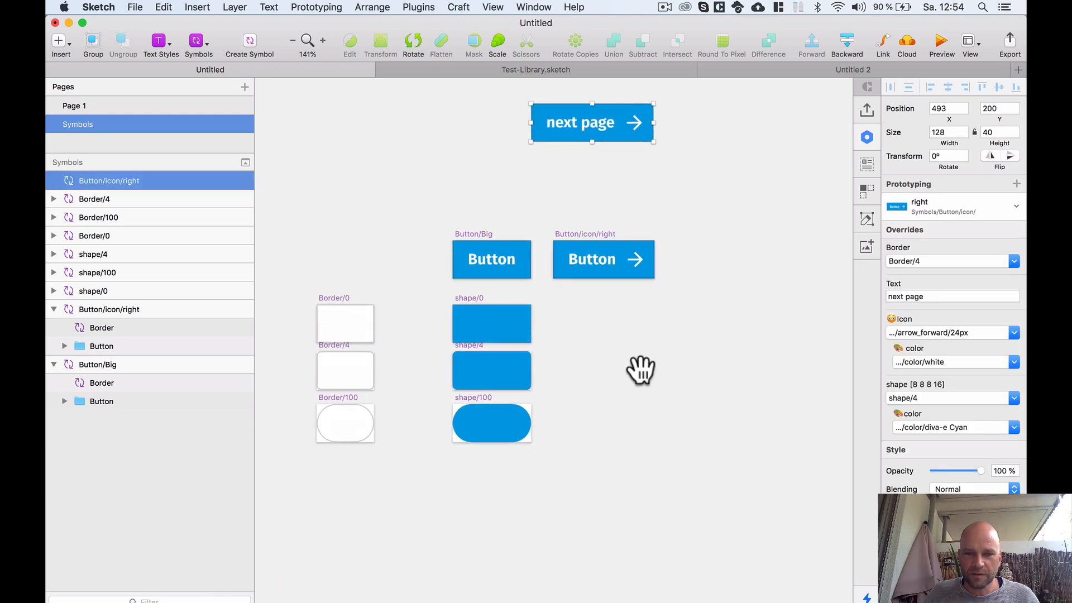
- Duplicate the shape/0, shape/4 and shape/100 symbol masters and place the copies beside the originals at X 527
{"action": "scroll", "coordinate": [557, 371], "scroll_direction": "up", "scroll_amount": 5}
{"action": "left_click_drag", "start_coordinate": [546, 354], "coordinate": [682, 342]}
{"action": "scroll", "coordinate": [682, 341], "scroll_direction": "down", "scroll_amount": 3}
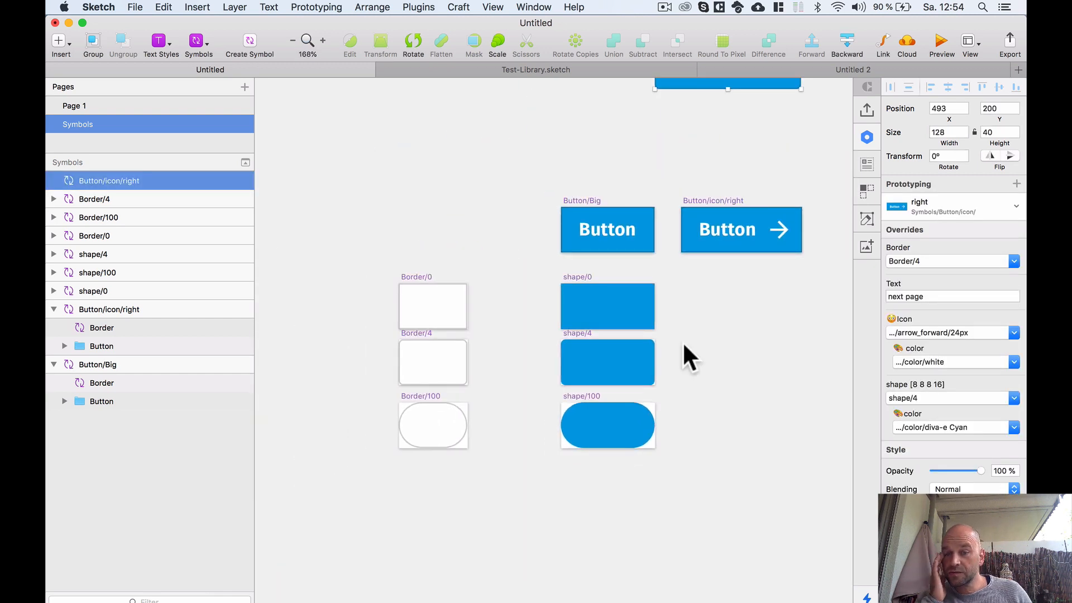
{"action": "scroll", "coordinate": [683, 340], "scroll_direction": "up", "scroll_amount": 4}
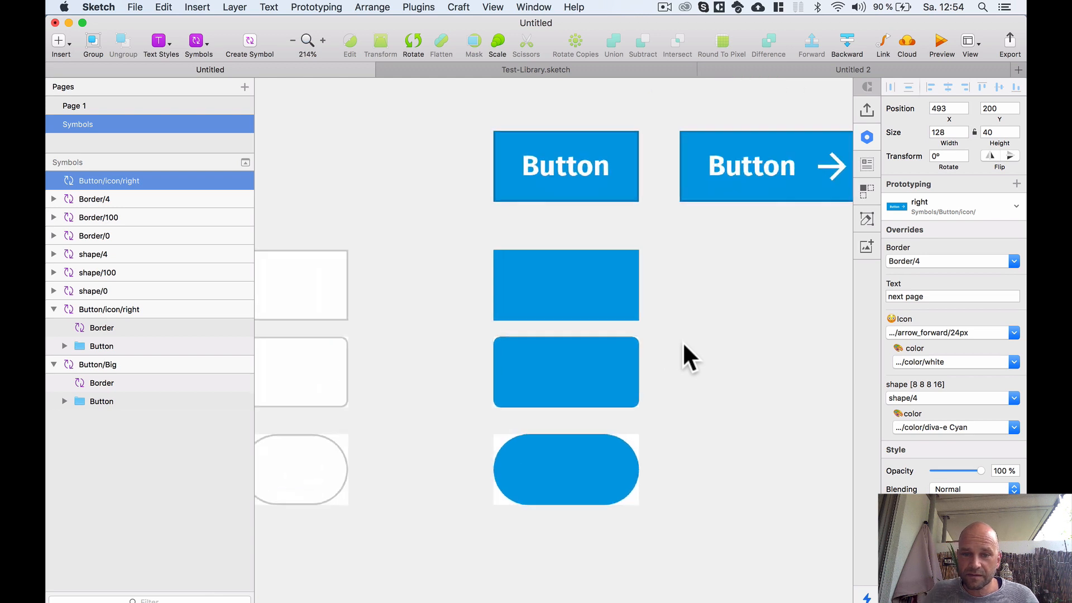
{"action": "left_click", "coordinate": [376, 258]}
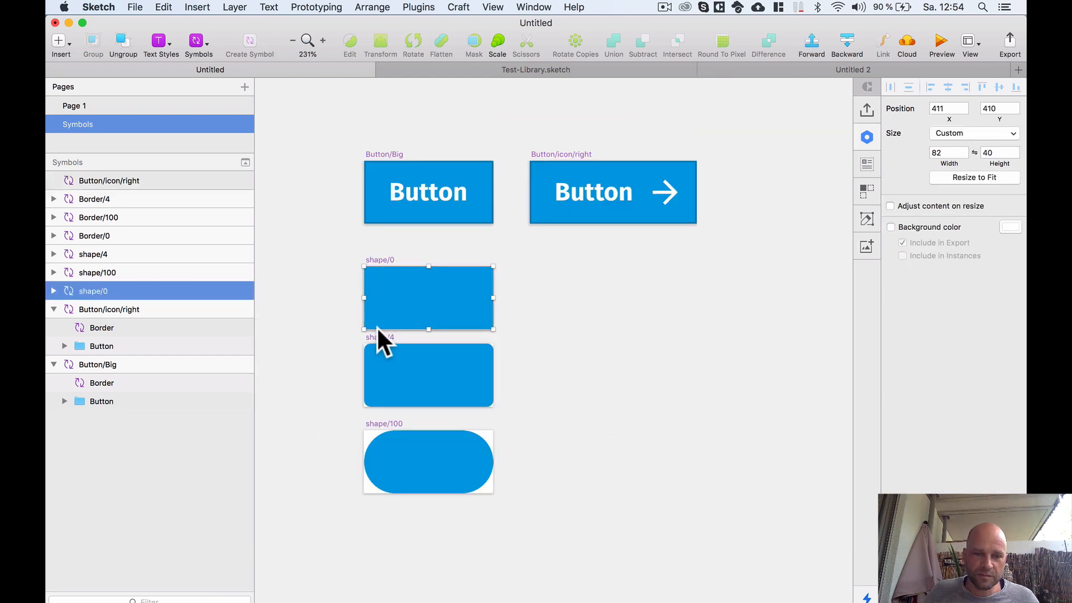
{"action": "left_click", "coordinate": [375, 335], "text": "shift"}
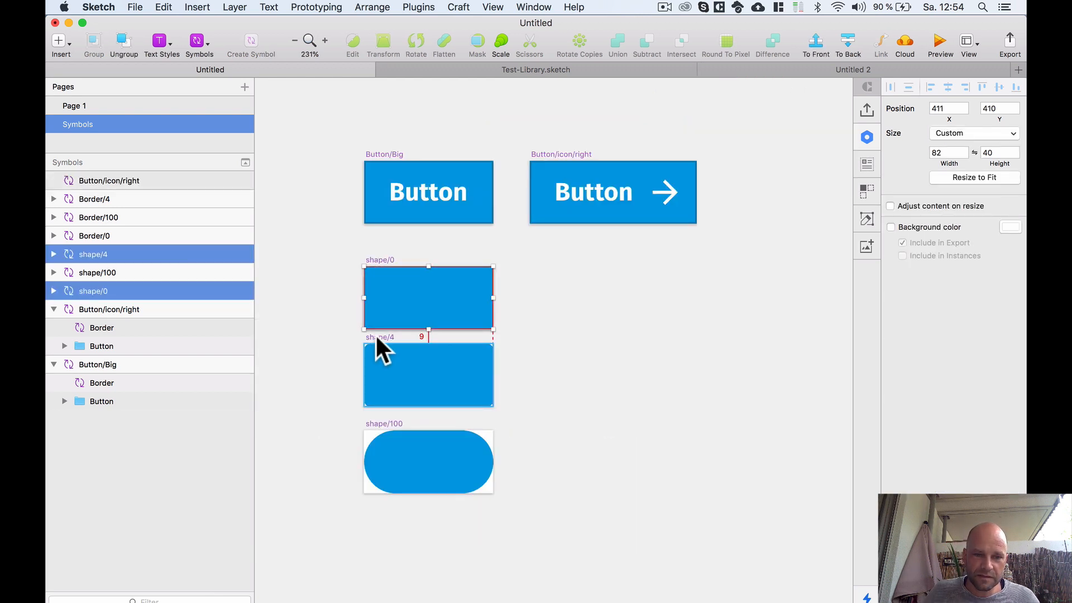
{"action": "left_click", "coordinate": [378, 424], "text": "shift"}
{"action": "key", "text": "alt"}
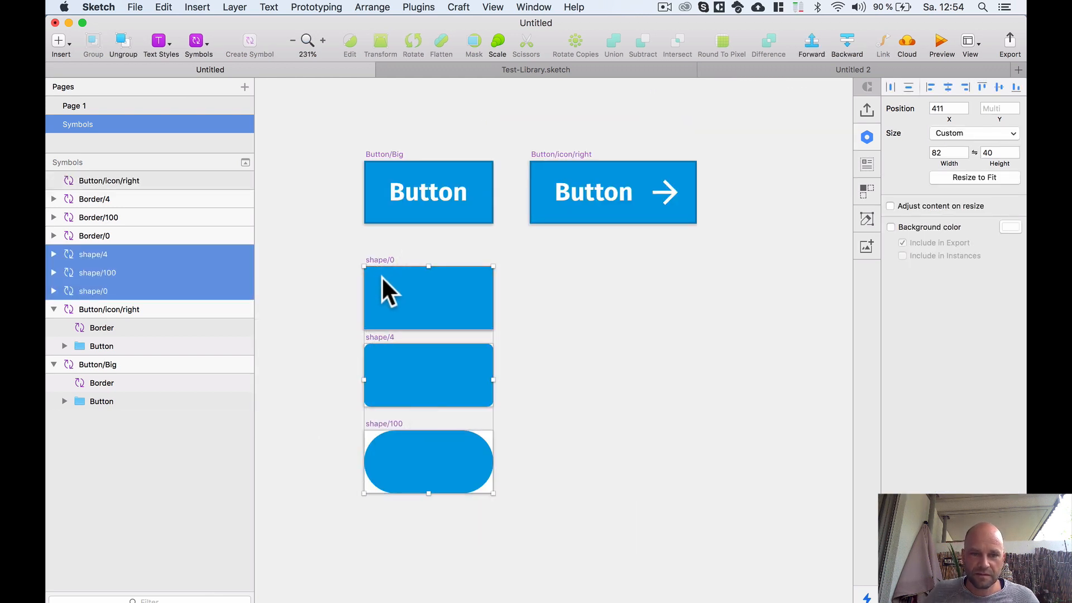
{"action": "left_click", "coordinate": [542, 263]}
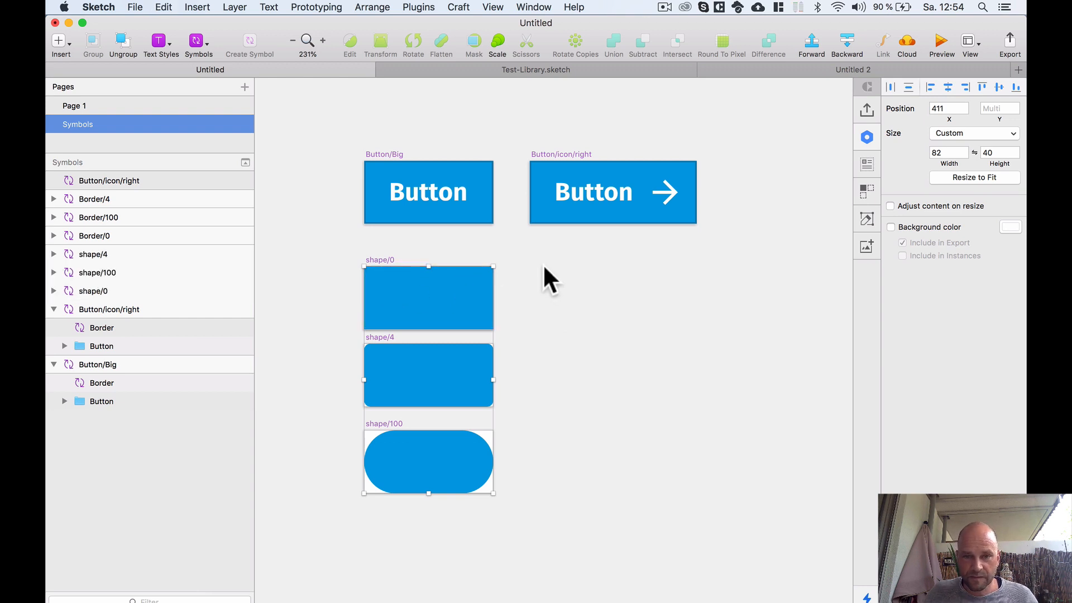
{"action": "right_click", "coordinate": [546, 272]}
{"action": "left_click", "coordinate": [608, 280]}
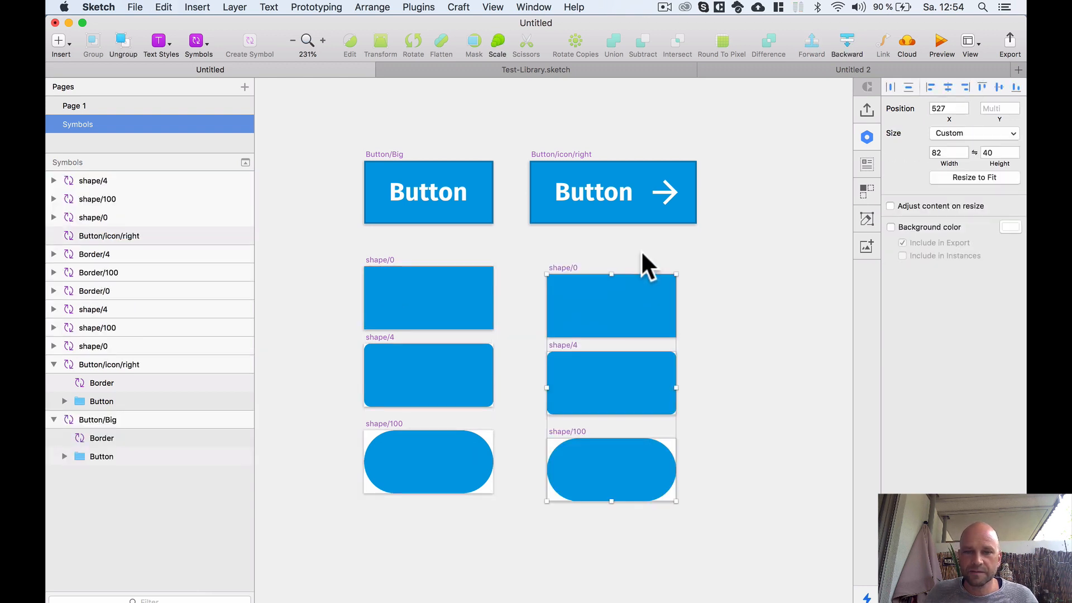
{"action": "left_click", "coordinate": [641, 250]}
{"action": "key", "text": "space"}
{"action": "left_click_drag", "start_coordinate": [641, 250], "coordinate": [622, 236]}
{"action": "left_click", "coordinate": [565, 276]}
{"action": "left_click", "coordinate": [563, 380], "text": "shift"}
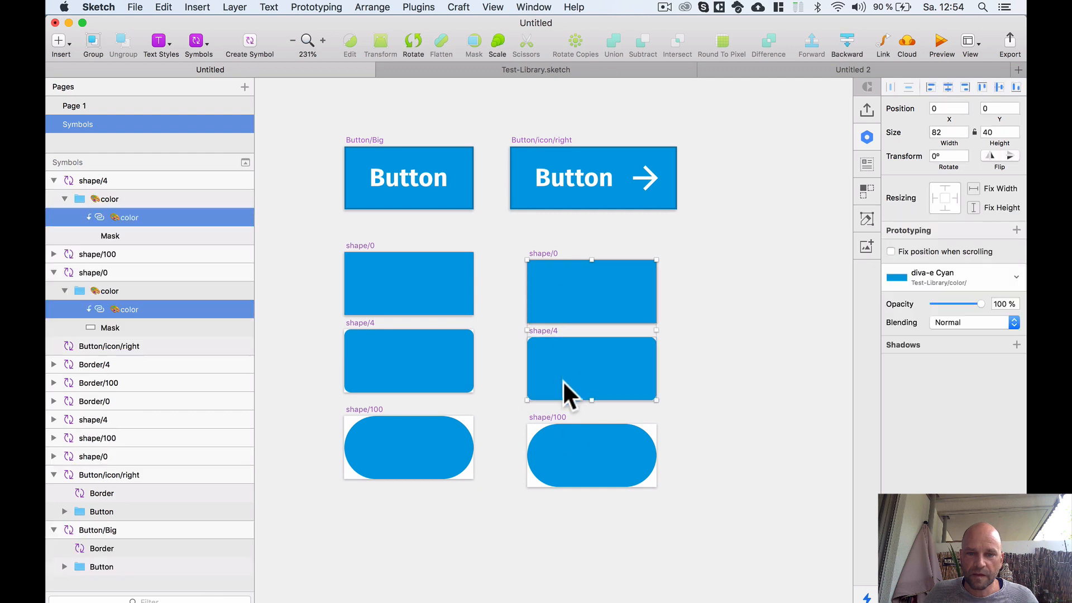
{"action": "left_click", "coordinate": [572, 465], "text": "shift"}
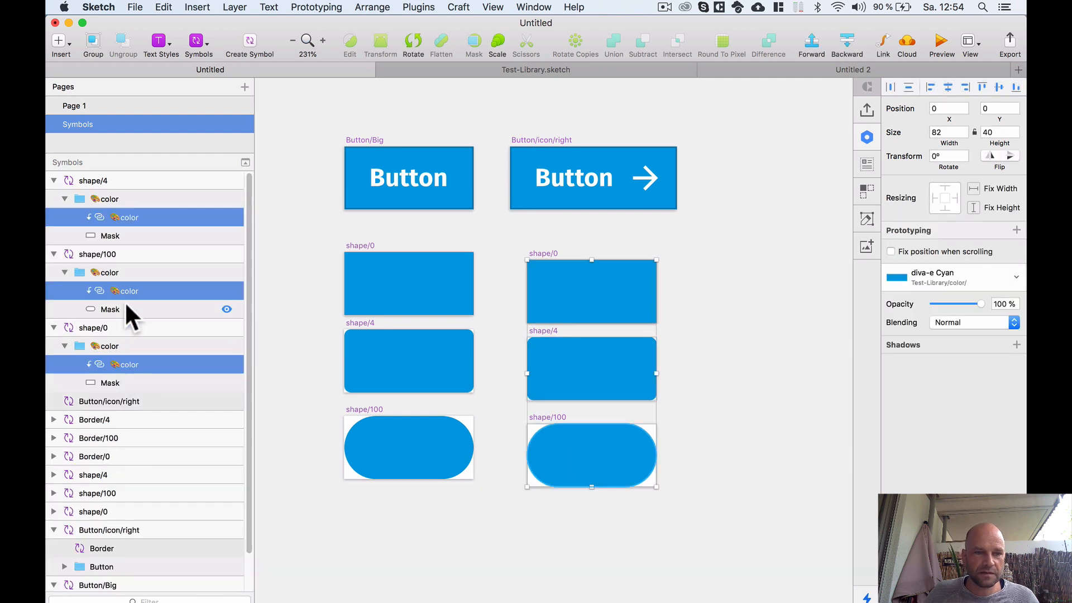
{"action": "left_click", "coordinate": [726, 323]}
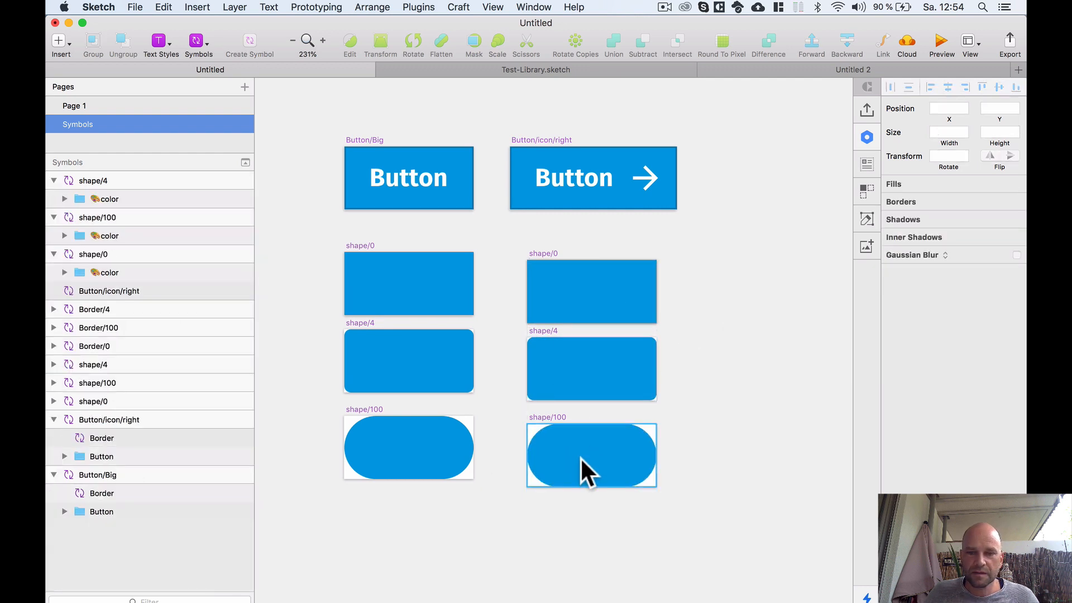
- Delete the copied shape/100 symbol and the color symbol layers inside the shape/4 and shape/0 copies
{"action": "left_click", "coordinate": [580, 457]}
{"action": "left_click", "coordinate": [546, 417]}
{"action": "key", "text": "BackSpace"}
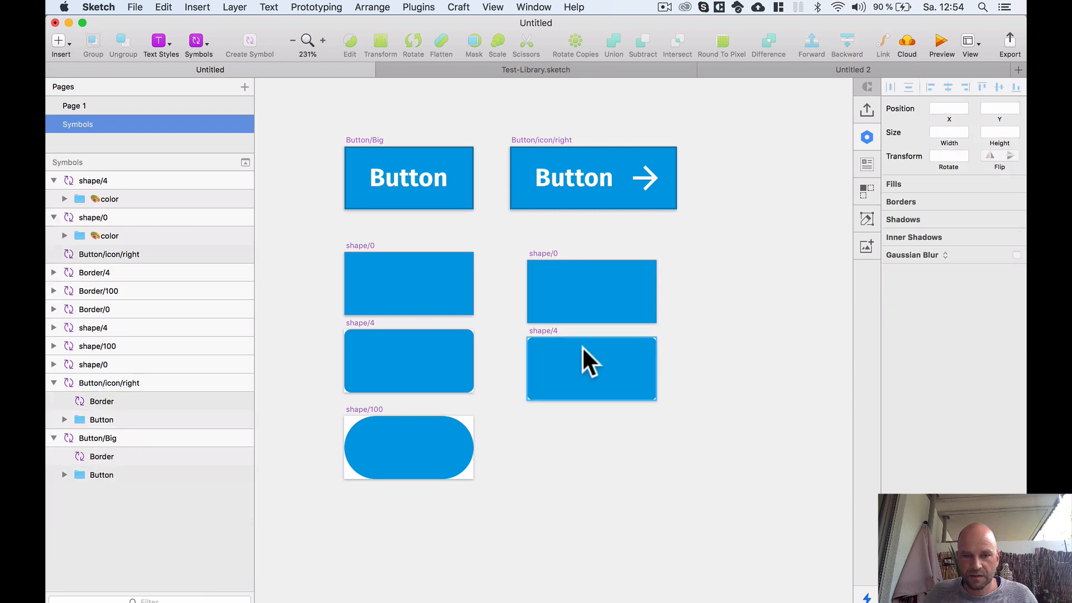
{"action": "left_click", "coordinate": [567, 352]}
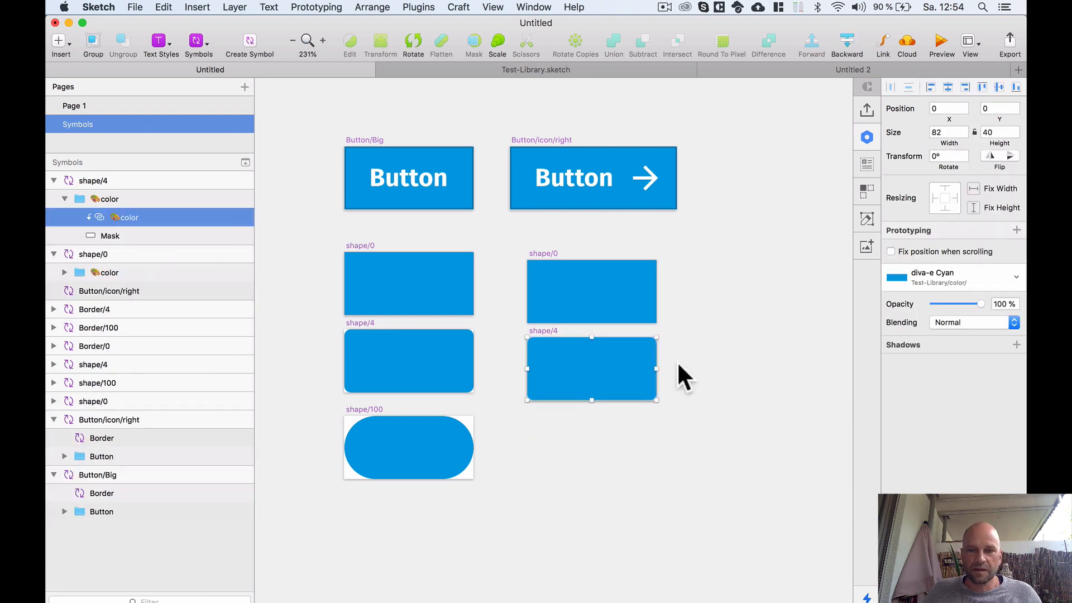
{"action": "left_click", "coordinate": [596, 311], "text": "shift"}
{"action": "key", "text": "BackSpace"}
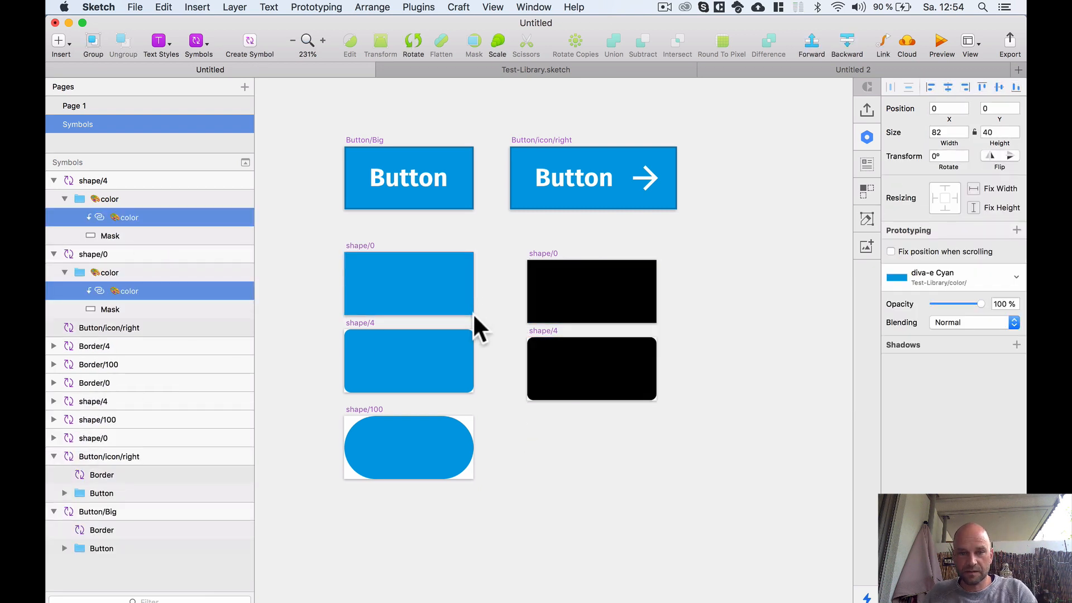
- Set the corner radius of the Mask in the copied shape/4 symbol to 0
{"action": "scroll", "coordinate": [621, 383], "scroll_direction": "up", "scroll_amount": 3}
{"action": "left_click", "coordinate": [523, 392]}
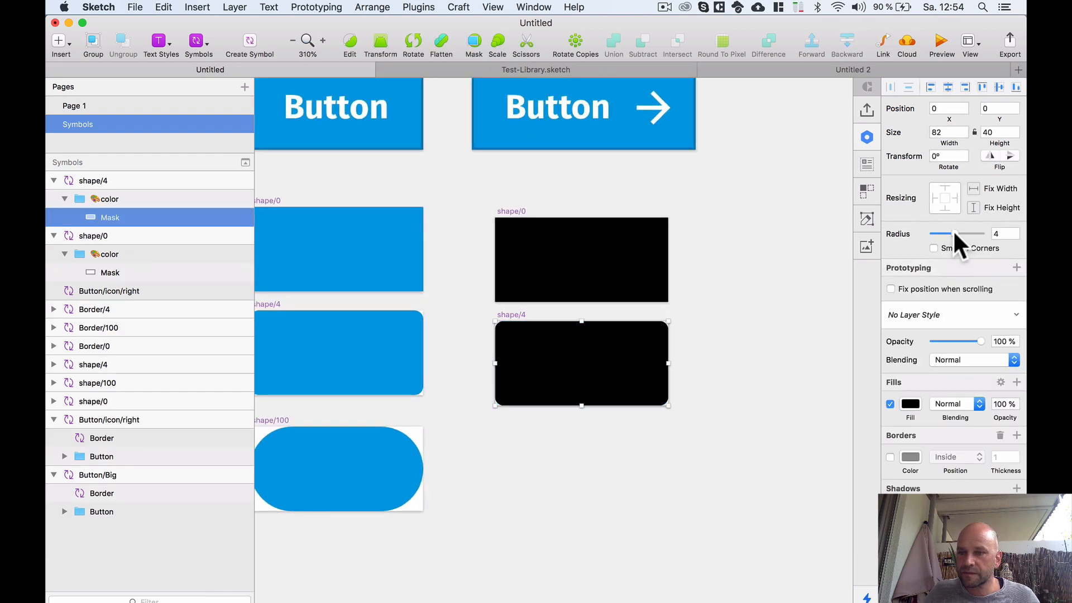
{"action": "left_click_drag", "start_coordinate": [952, 229], "coordinate": [906, 232]}
{"action": "scroll", "coordinate": [708, 267], "scroll_direction": "down", "scroll_amount": 3}
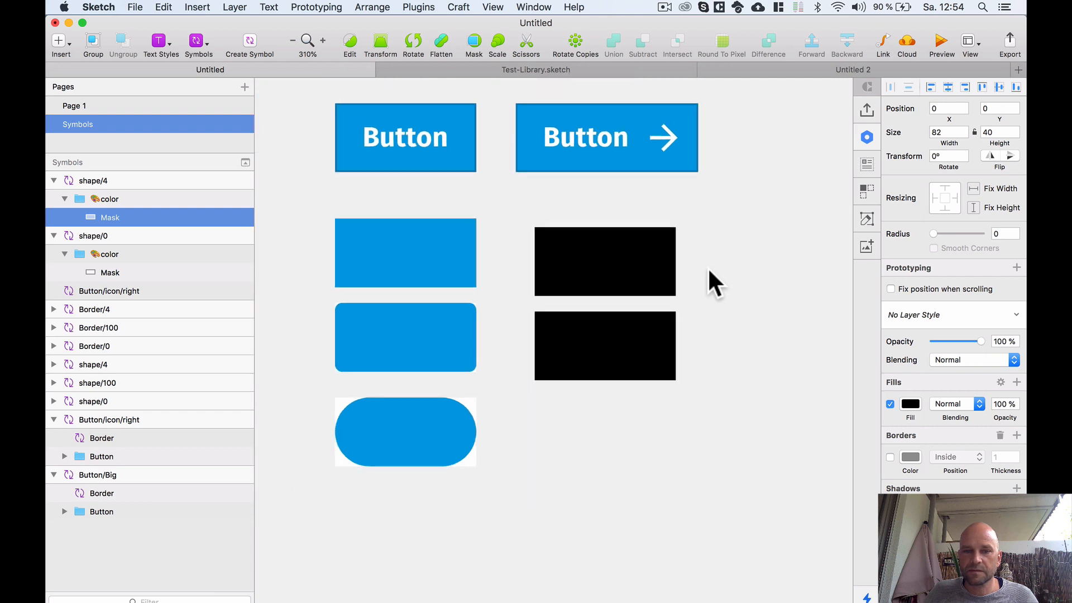
- Move the shape/0 and shape/4 copies up together to align with the originals, with the shape/0 copy at Y 410
{"action": "scroll", "coordinate": [698, 296], "scroll_direction": "up", "scroll_amount": 2}
{"action": "left_click", "coordinate": [520, 261]}
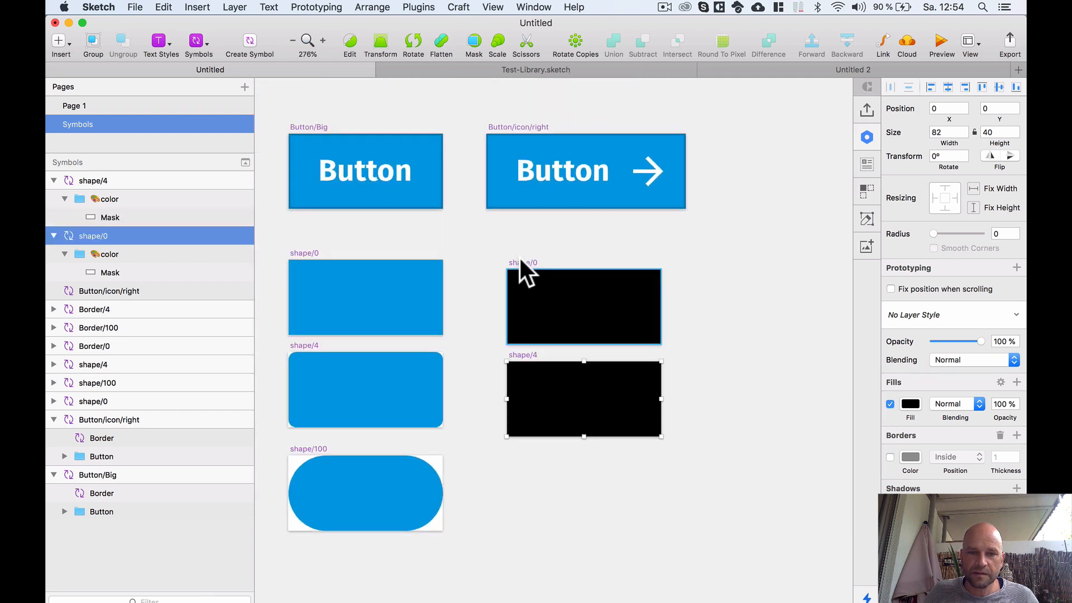
{"action": "left_click", "coordinate": [524, 355], "text": "shift"}
{"action": "left_click_drag", "start_coordinate": [531, 264], "coordinate": [528, 247]}
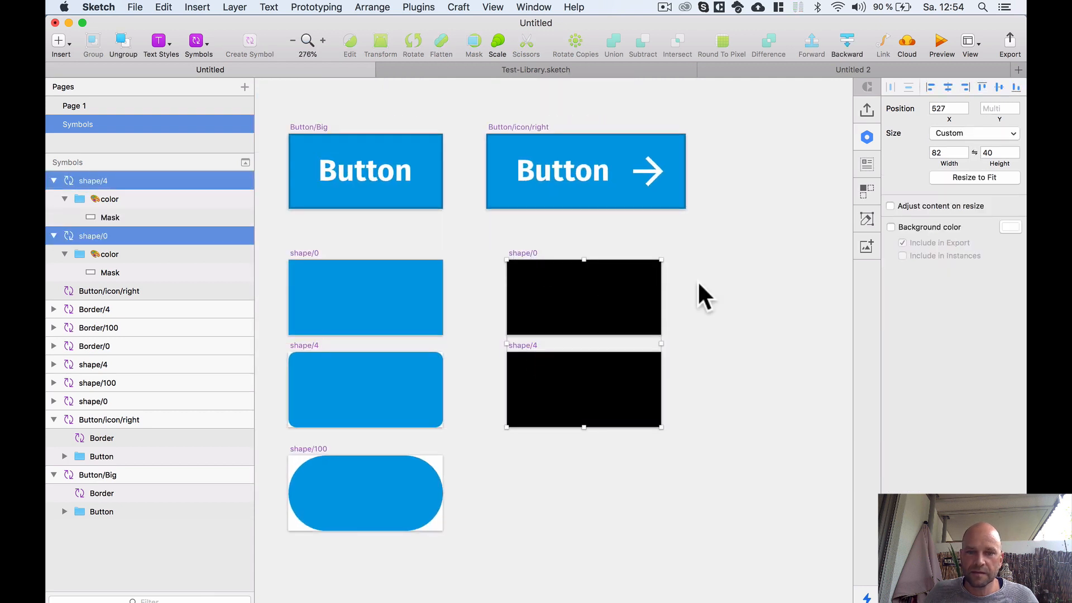
{"action": "left_click", "coordinate": [698, 280]}
{"action": "left_click", "coordinate": [526, 253]}
{"action": "left_click", "coordinate": [530, 346], "text": "shift"}
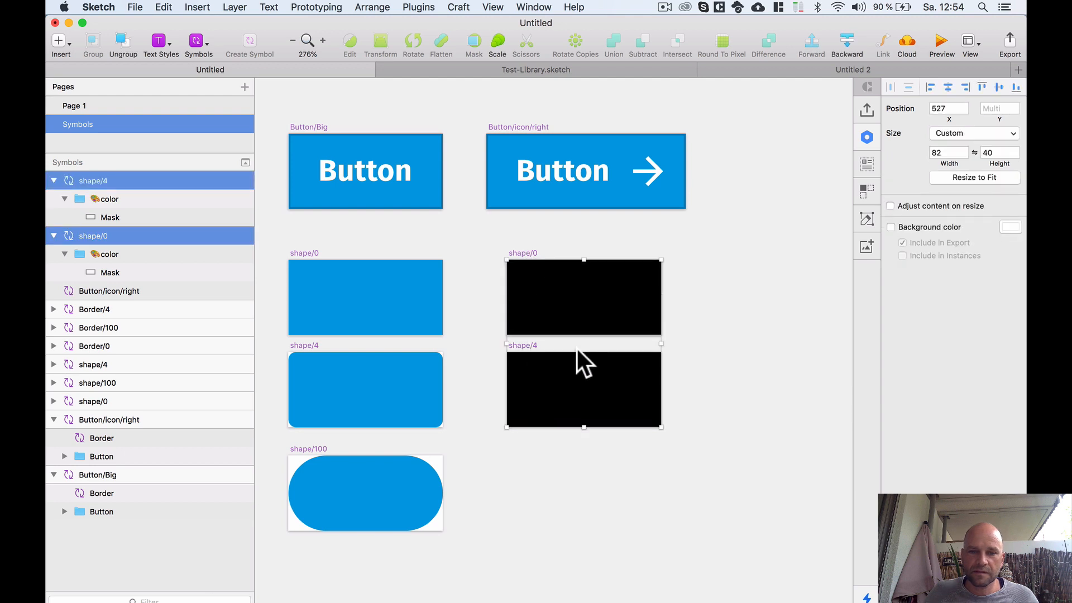
- Rename the copied shape/0 symbol to state/hover
{"action": "left_click", "coordinate": [522, 253]}
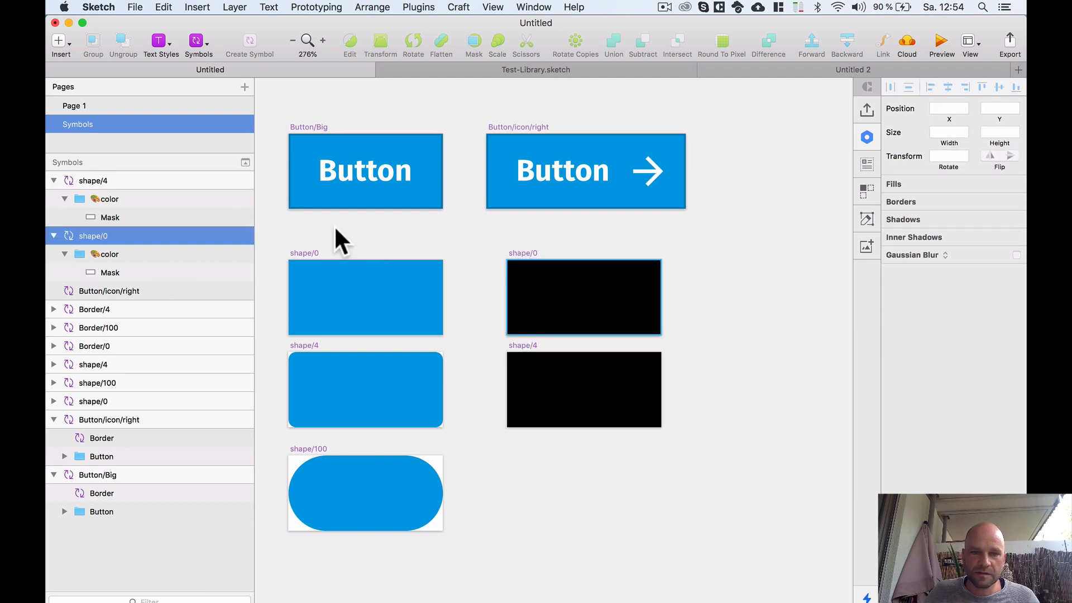
{"action": "double_click", "coordinate": [85, 235]}
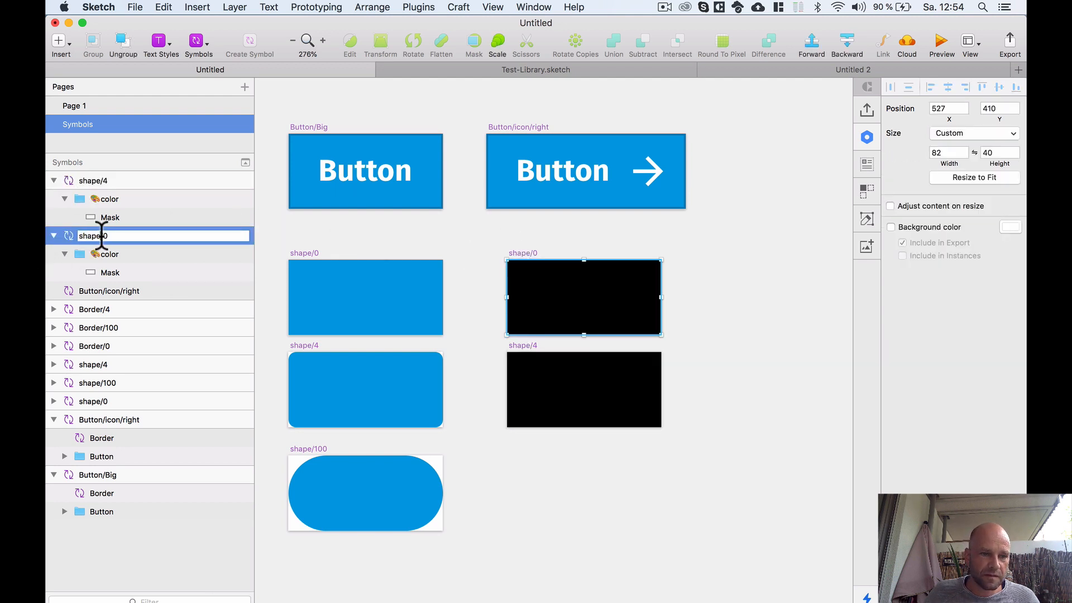
{"action": "type", "text": "stat"}
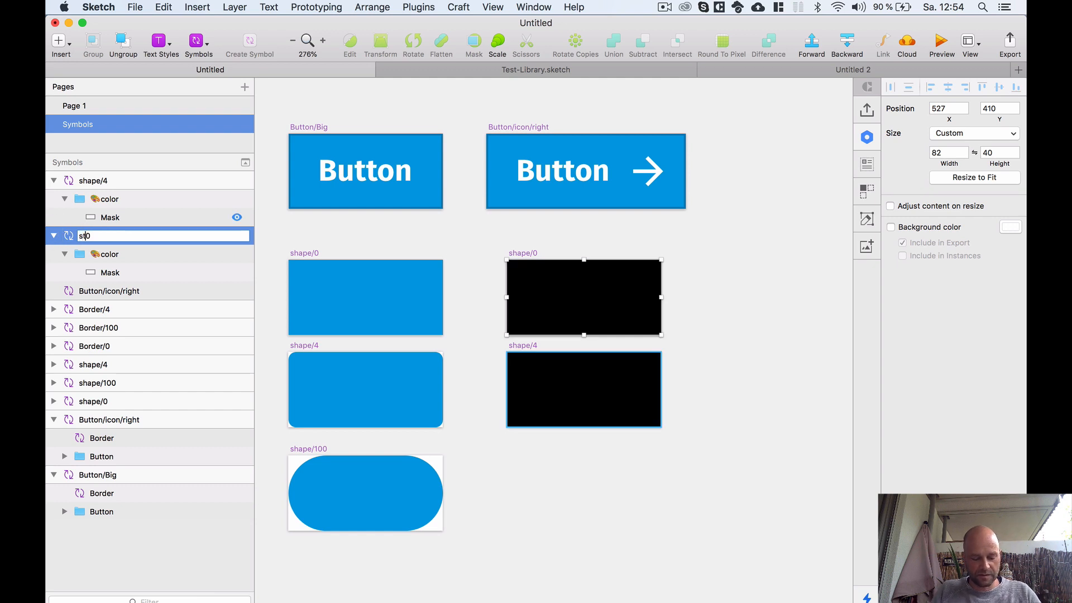
{"action": "type", "text": "e"}
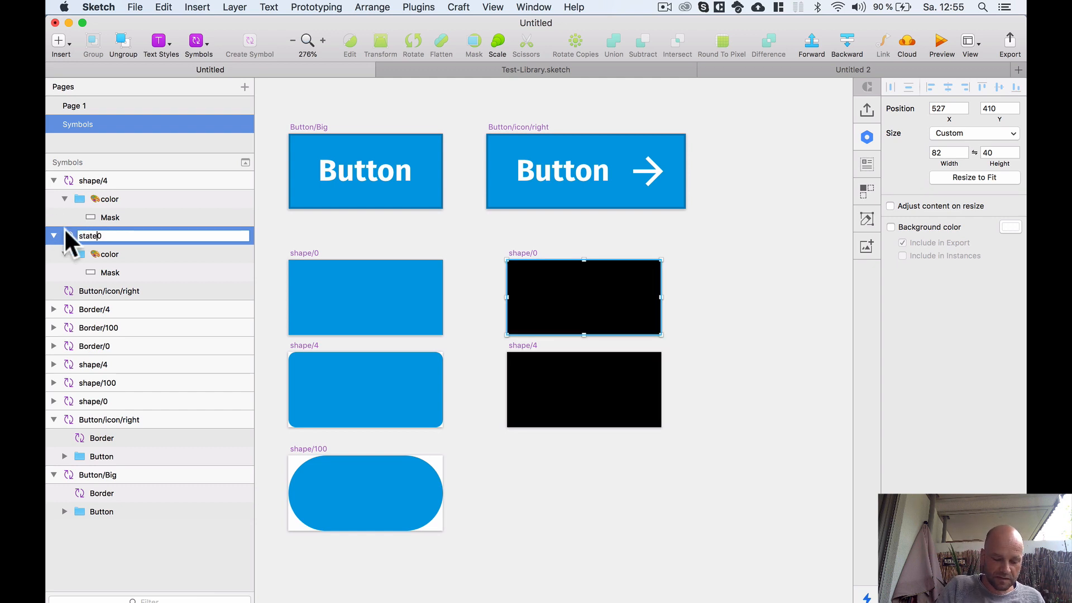
{"action": "type", "text": "/hover"}
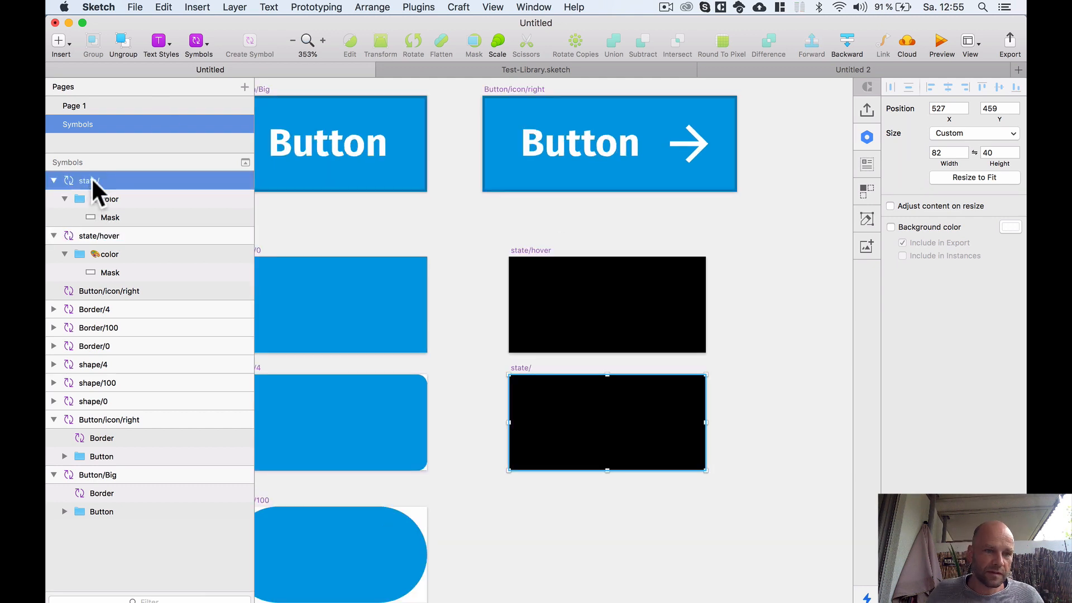
- Rename the copied shape/4 symbol to "state/ pressed"
{"action": "double_click", "coordinate": [92, 179]}
{"action": "left_click", "coordinate": [104, 181]}
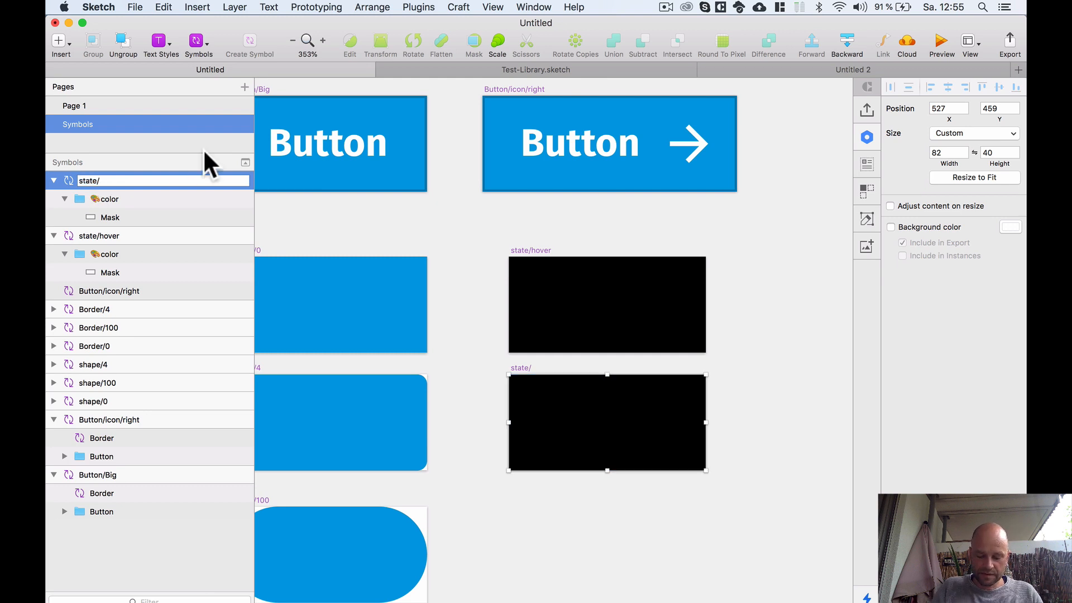
{"action": "type", "text": "press"}
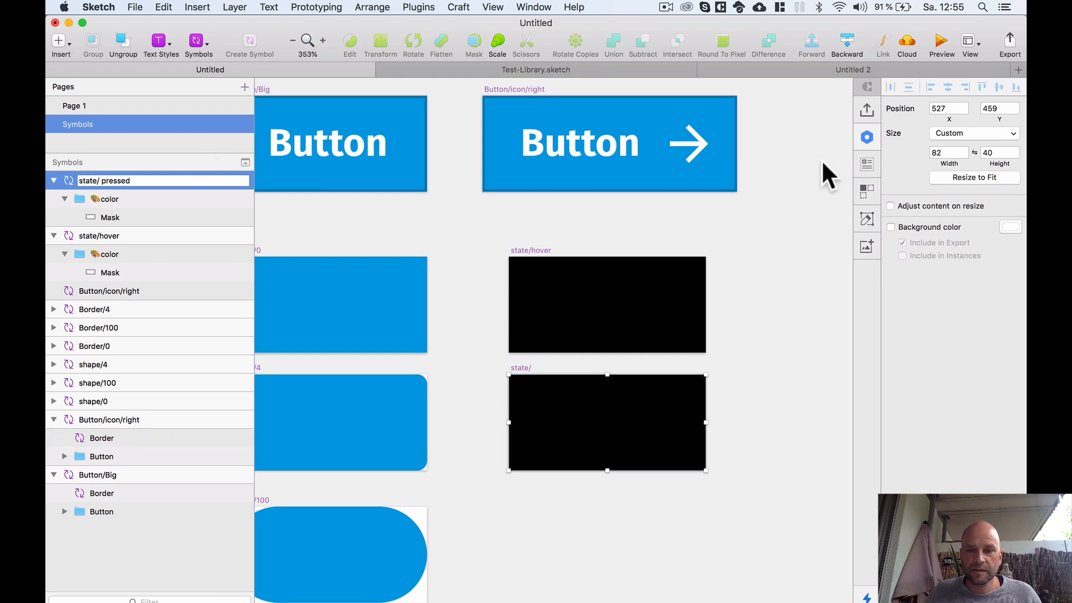
{"action": "type", "text": "ed"}
{"action": "key", "text": "Return"}
- Change the fill of the Mask in state/hover to white and set the fill opacity to 10%
{"action": "scroll", "coordinate": [603, 215], "scroll_direction": "down", "scroll_amount": 2}
{"action": "scroll", "coordinate": [580, 251], "scroll_direction": "right", "scroll_amount": 2}
{"action": "left_click", "coordinate": [572, 289]}
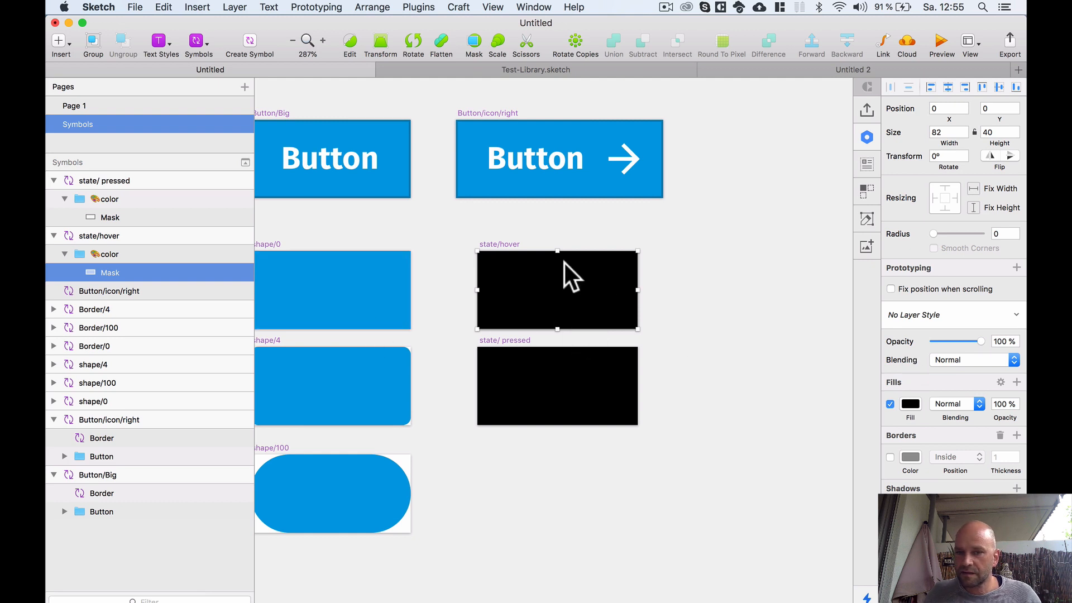
{"action": "left_click", "coordinate": [910, 408]}
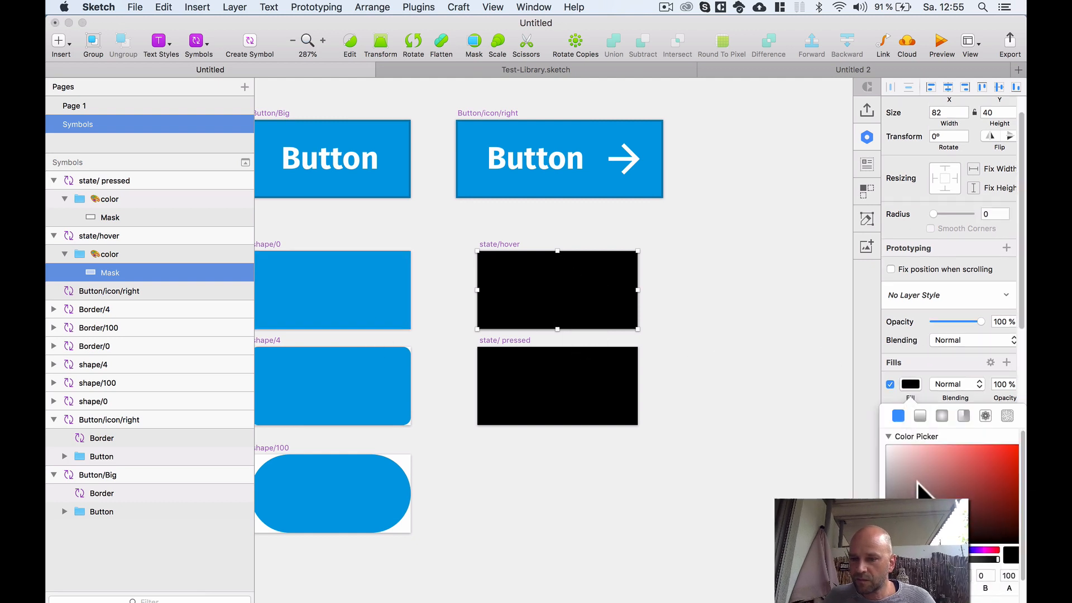
{"action": "left_click_drag", "start_coordinate": [919, 482], "coordinate": [772, 374]}
{"action": "left_click", "coordinate": [560, 272]}
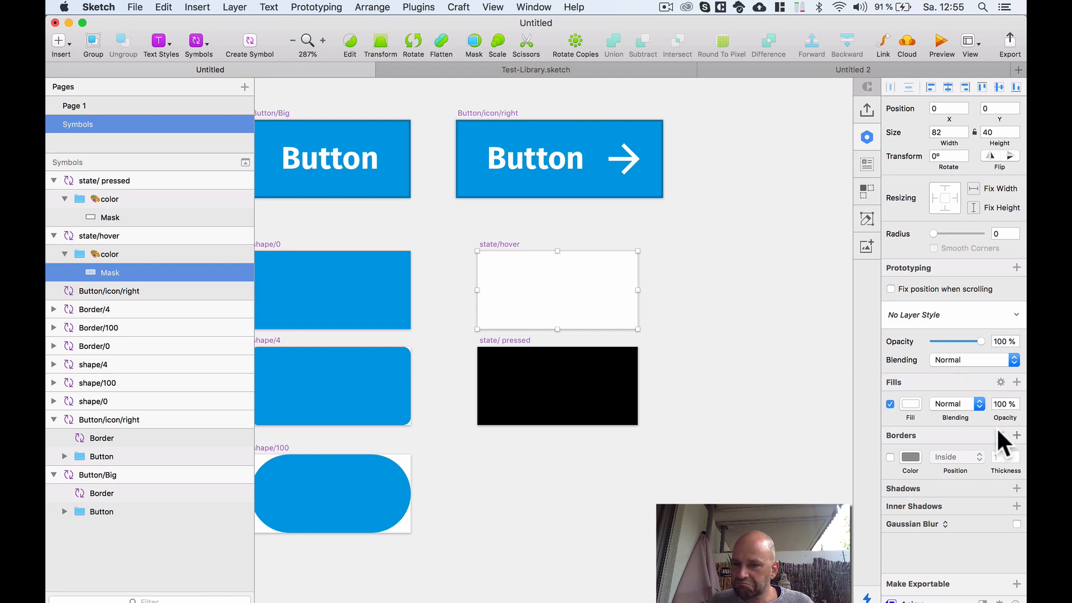
{"action": "left_click", "coordinate": [1002, 404]}
{"action": "type", "text": "10"}
{"action": "key", "text": "Return"}
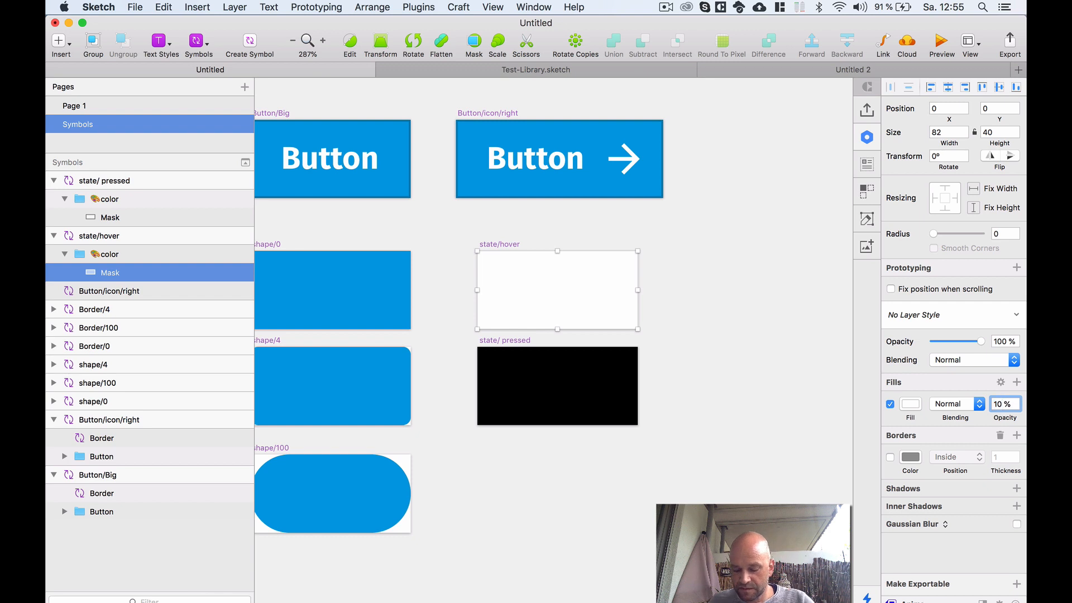
{"action": "left_click", "coordinate": [703, 369]}
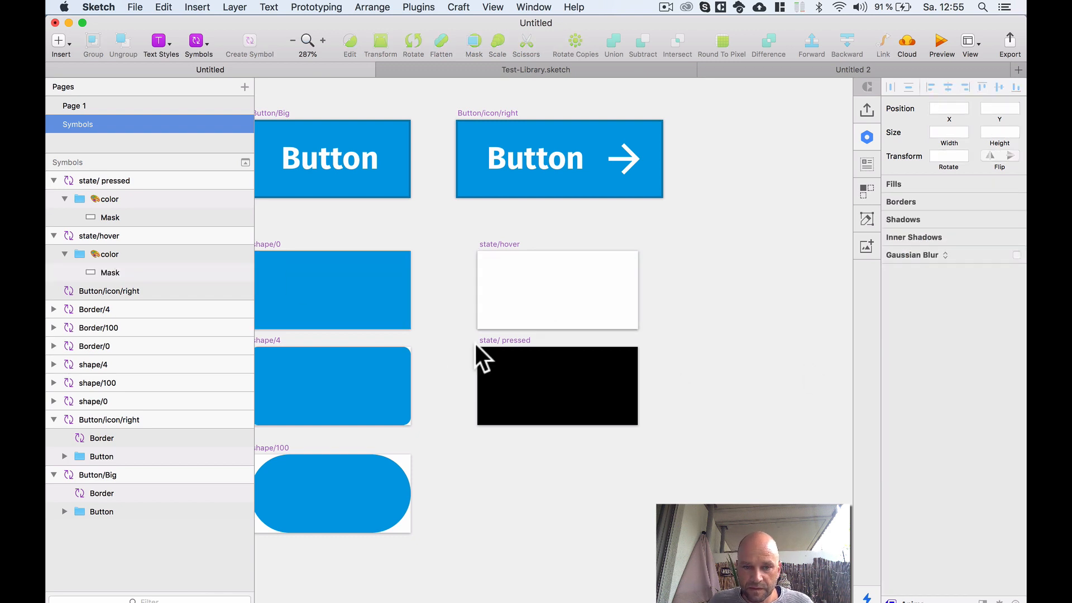
- Set the black fill of the Mask in the state/ pressed symbol to 12% opacity
{"action": "left_click", "coordinate": [504, 342]}
{"action": "left_click", "coordinate": [484, 385]}
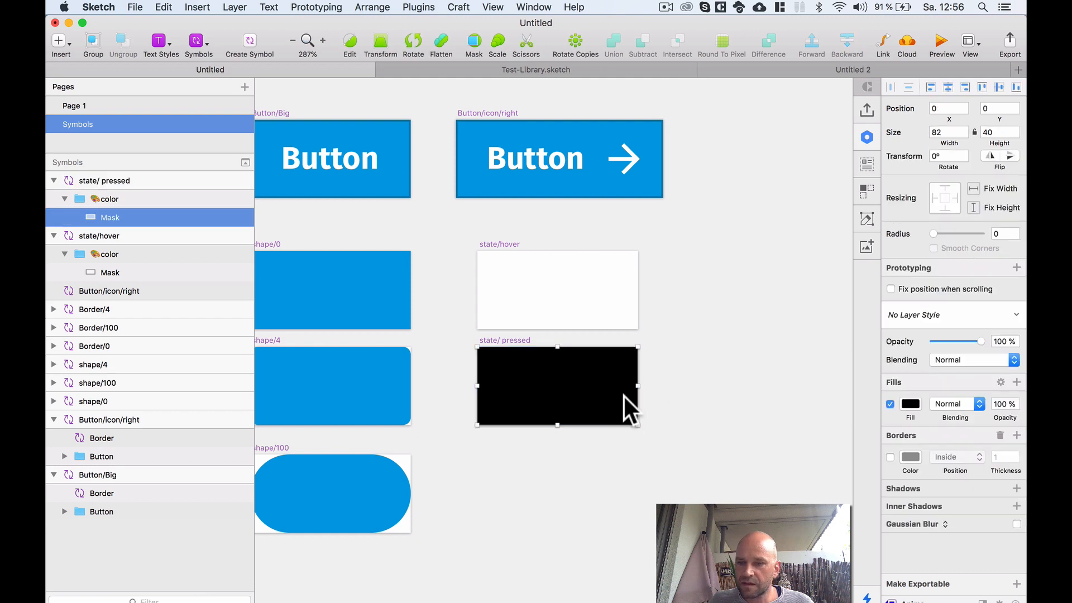
{"action": "left_click", "coordinate": [906, 403]}
{"action": "left_click", "coordinate": [585, 393]}
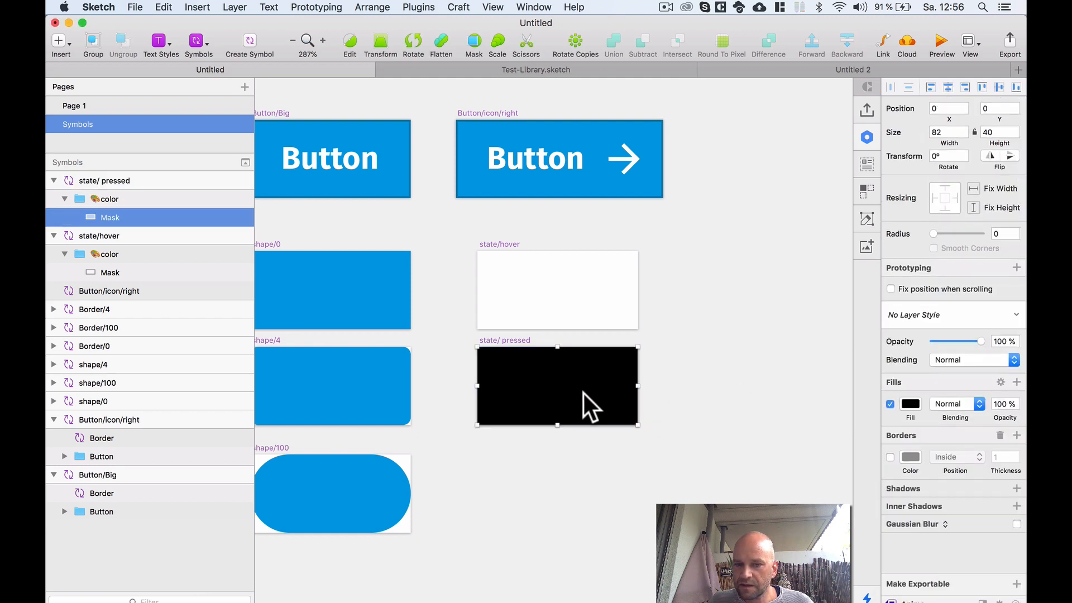
{"action": "double_click", "coordinate": [1001, 404]}
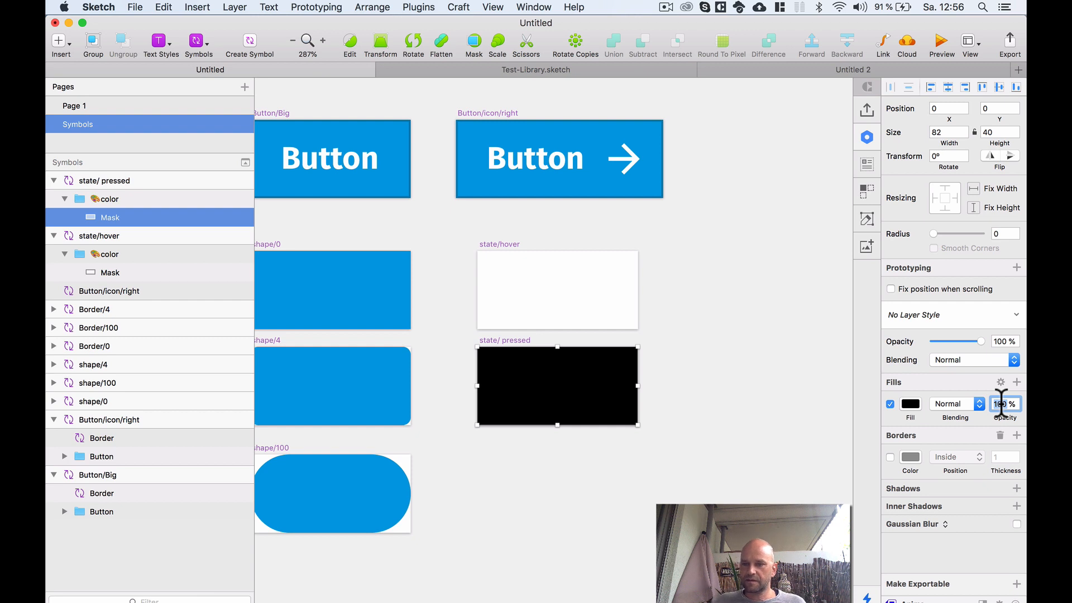
{"action": "type", "text": "12"}
{"action": "key", "text": "Return"}
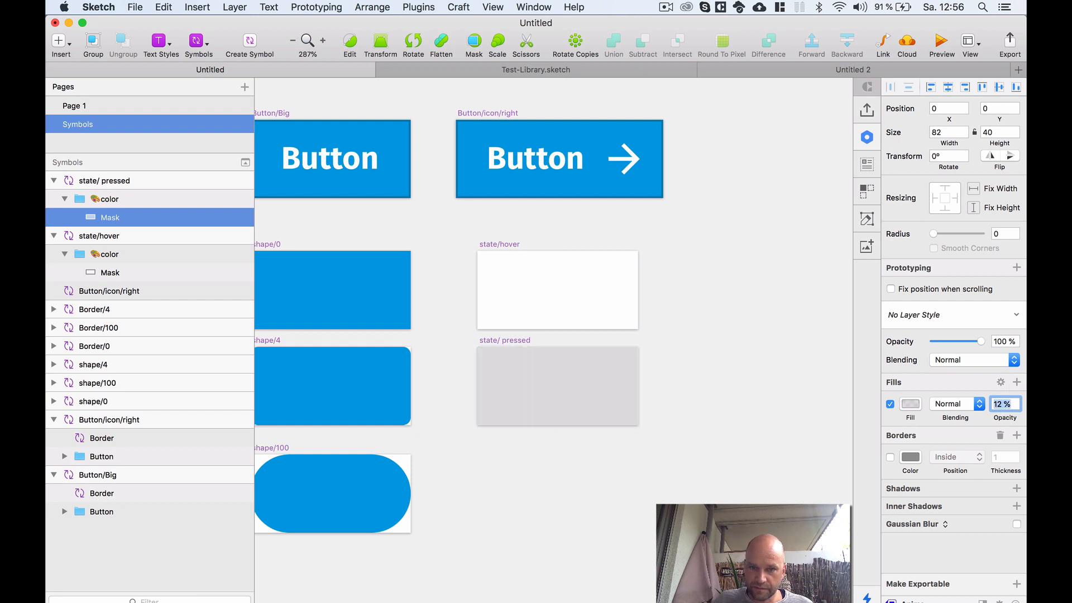
{"action": "left_click", "coordinate": [725, 353]}
- Turn on content adjustment on resize for the state/hover and state/ pressed symbols and set their width to 41
{"action": "scroll", "coordinate": [725, 353], "scroll_direction": "down", "scroll_amount": 2}
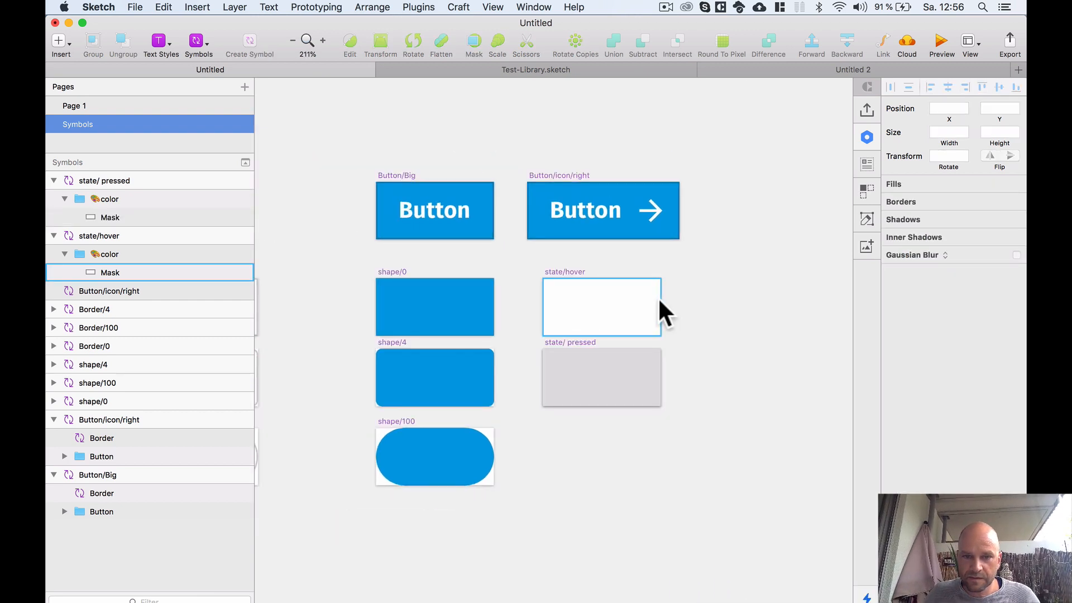
{"action": "scroll", "coordinate": [665, 305], "scroll_direction": "up", "scroll_amount": 3}
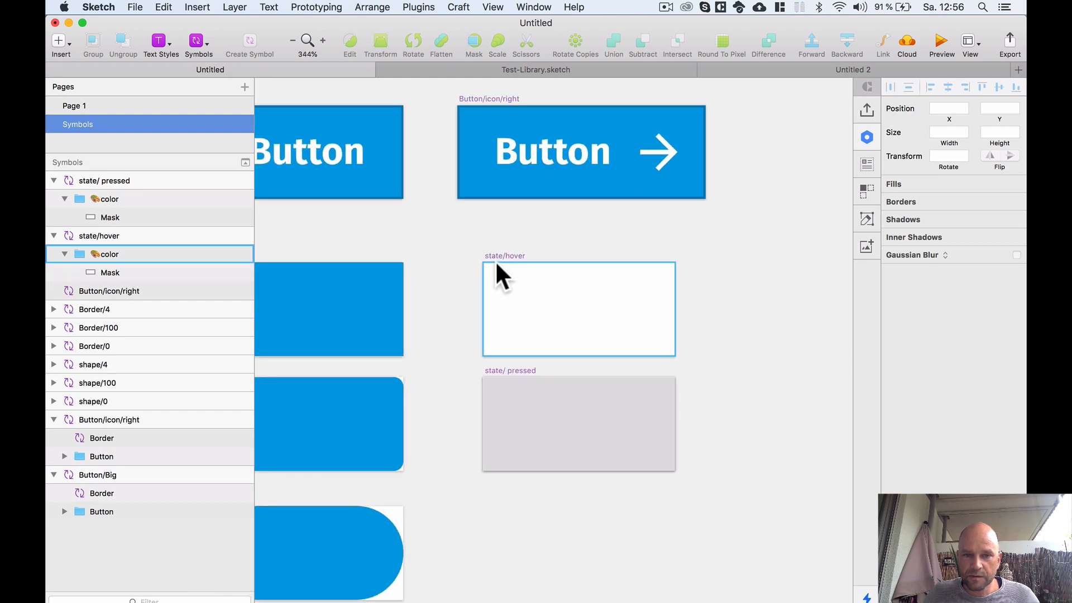
{"action": "scroll", "coordinate": [616, 291], "scroll_direction": "down", "scroll_amount": 3}
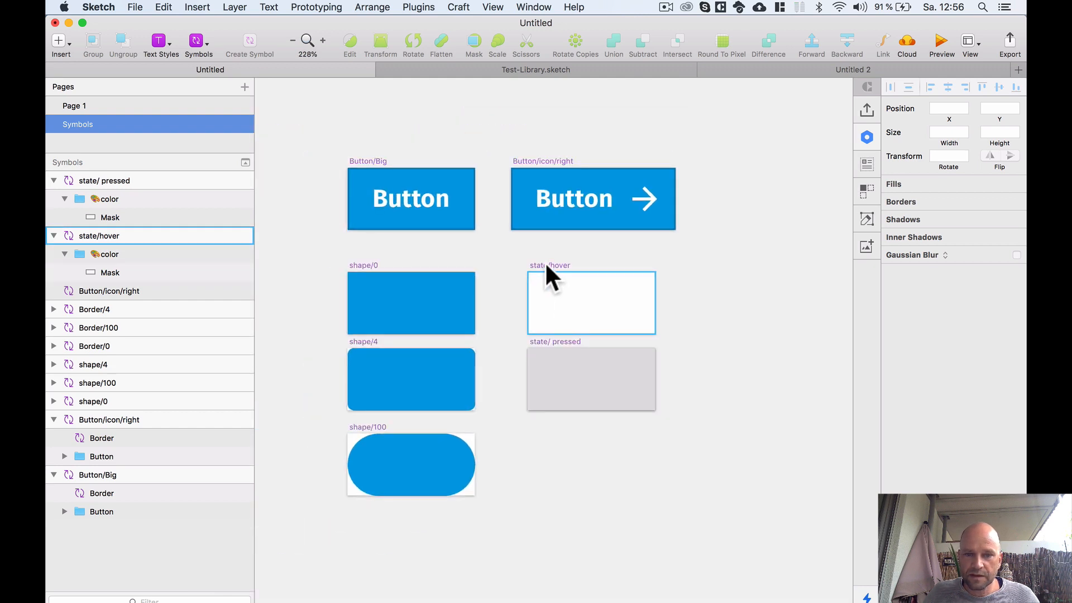
{"action": "left_click", "coordinate": [545, 264]}
{"action": "left_click", "coordinate": [550, 341], "text": "shift"}
{"action": "scroll", "coordinate": [598, 341], "scroll_direction": "down", "scroll_amount": 2}
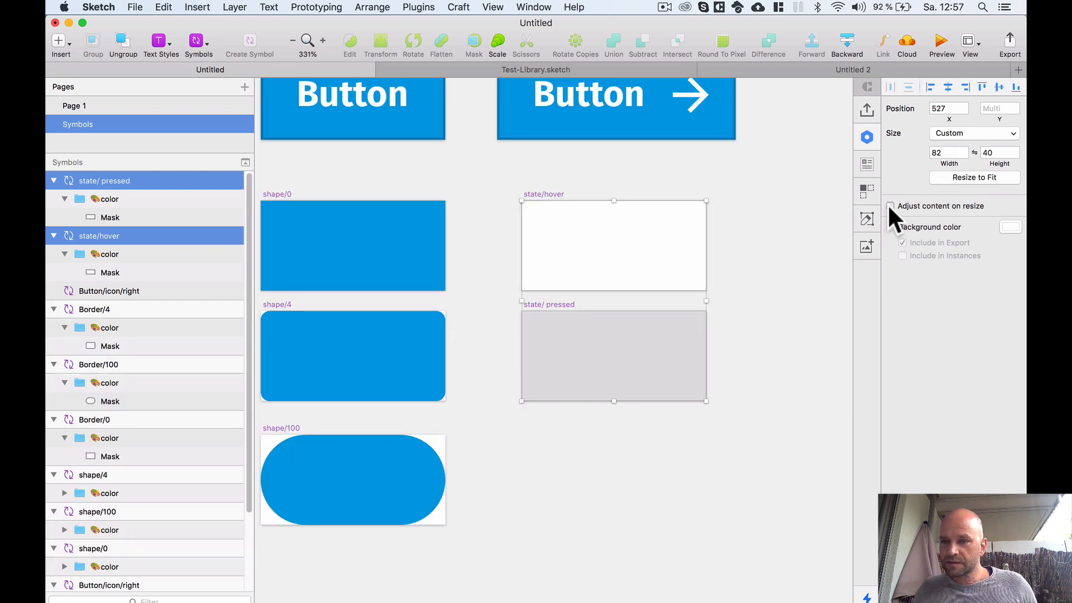
{"action": "left_click", "coordinate": [944, 154]}
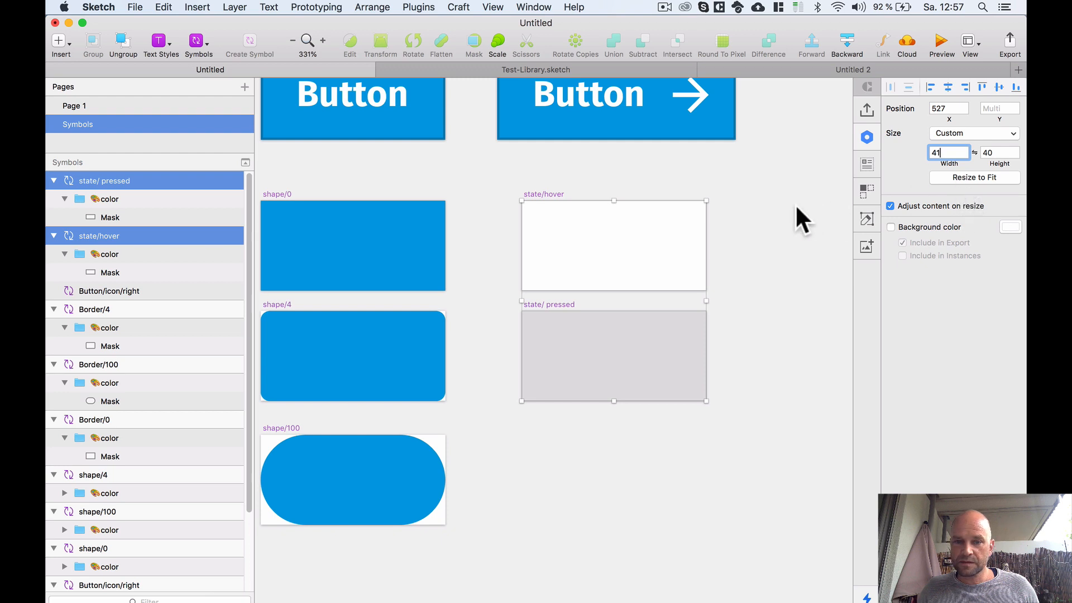
{"action": "left_click", "coordinate": [679, 169]}
{"action": "scroll", "coordinate": [591, 185], "scroll_direction": "down", "scroll_amount": 5}
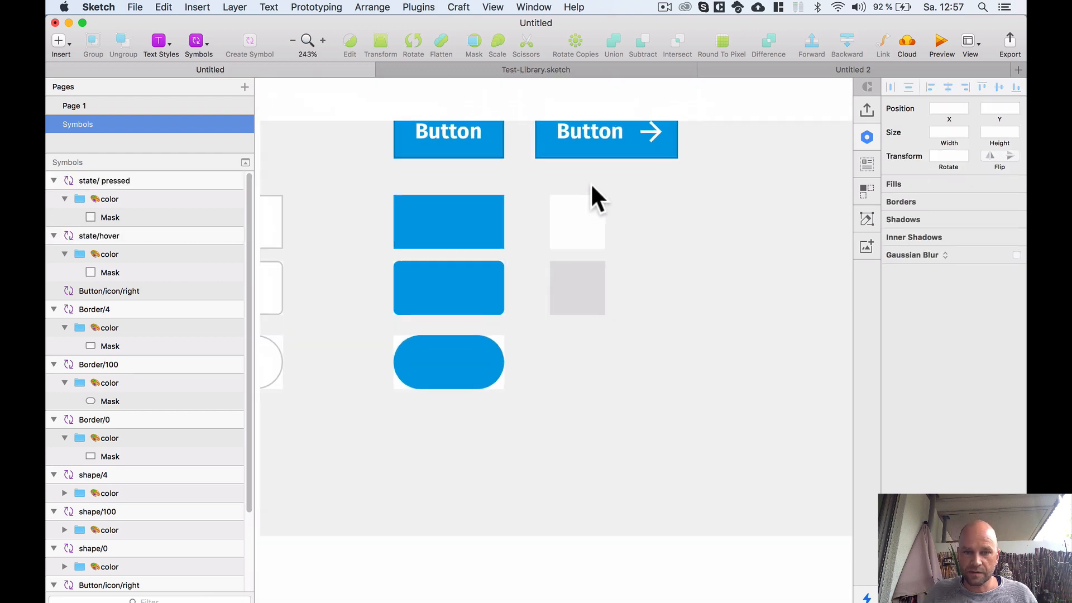
{"action": "scroll", "coordinate": [662, 231], "scroll_direction": "up", "scroll_amount": 5}
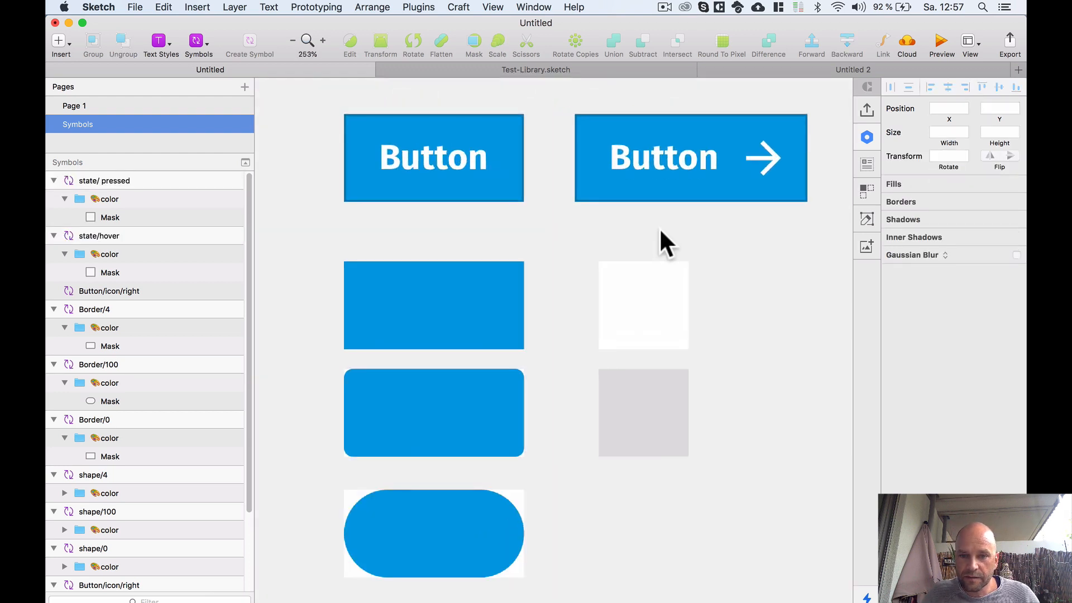
{"action": "scroll", "coordinate": [659, 228], "scroll_direction": "up", "scroll_amount": 3}
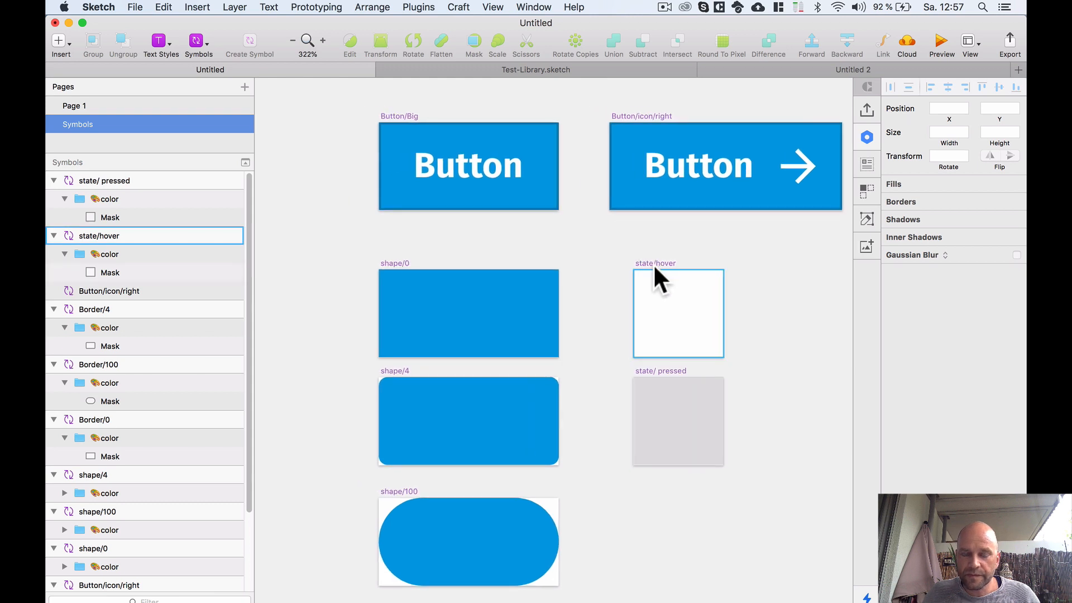
{"action": "scroll", "coordinate": [654, 267], "scroll_direction": "down", "scroll_amount": 1}
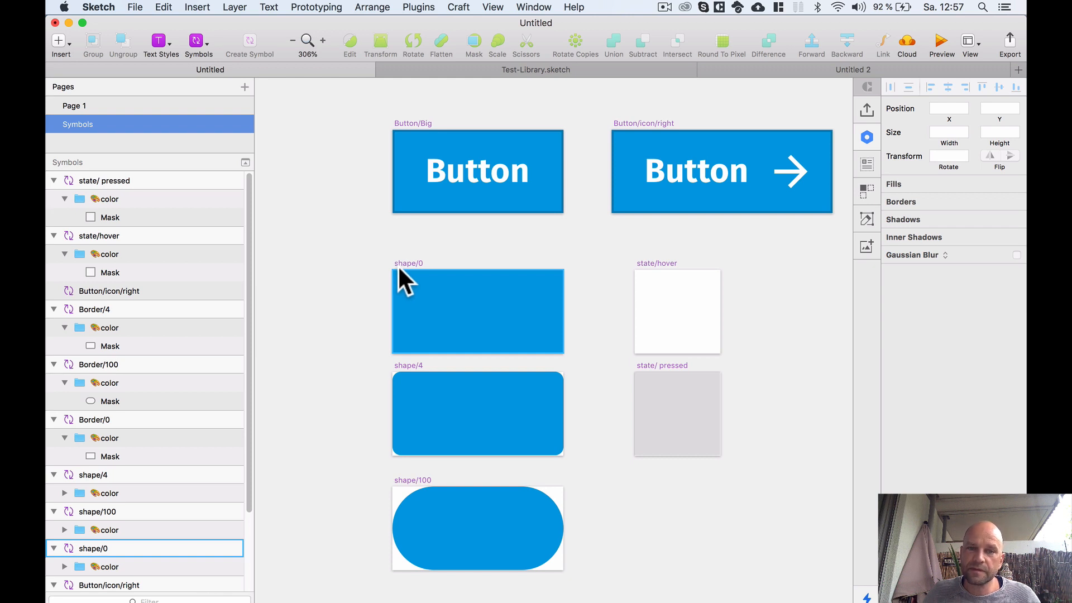
{"action": "scroll", "coordinate": [398, 270], "scroll_direction": "down", "scroll_amount": 3}
{"action": "scroll", "coordinate": [678, 329], "scroll_direction": "down", "scroll_amount": 1}
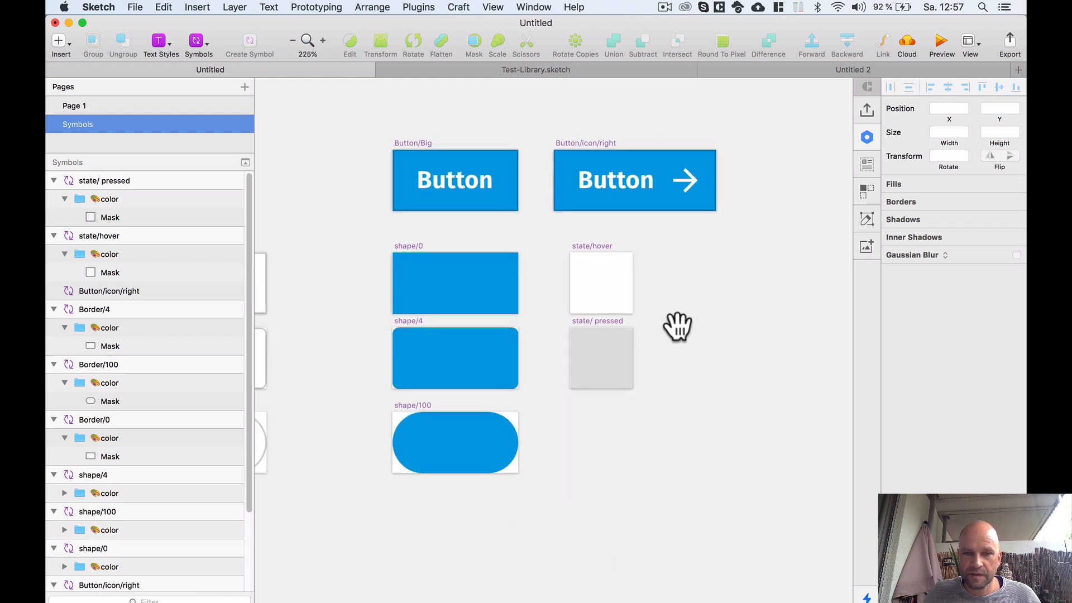
{"action": "scroll", "coordinate": [662, 329], "scroll_direction": "up", "scroll_amount": 3}
{"action": "left_click_drag", "start_coordinate": [651, 323], "coordinate": [721, 338]}
{"action": "scroll", "coordinate": [698, 336], "scroll_direction": "down", "scroll_amount": 3}
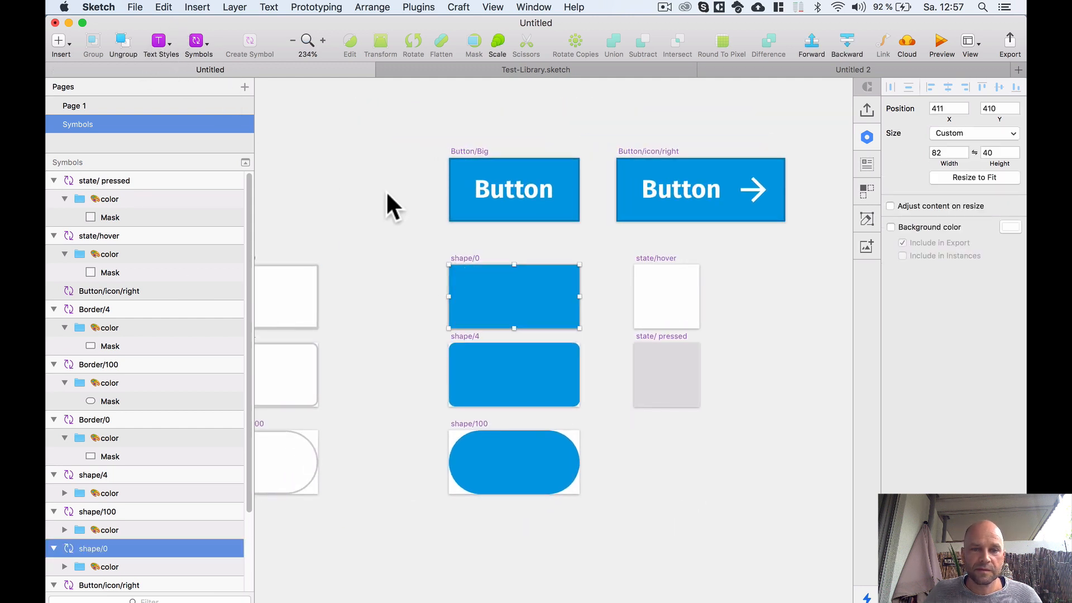
- Insert an instance of the document's state/hover symbol into shape/0, aligned with its top-left corner
{"action": "left_click", "coordinate": [159, 40]}
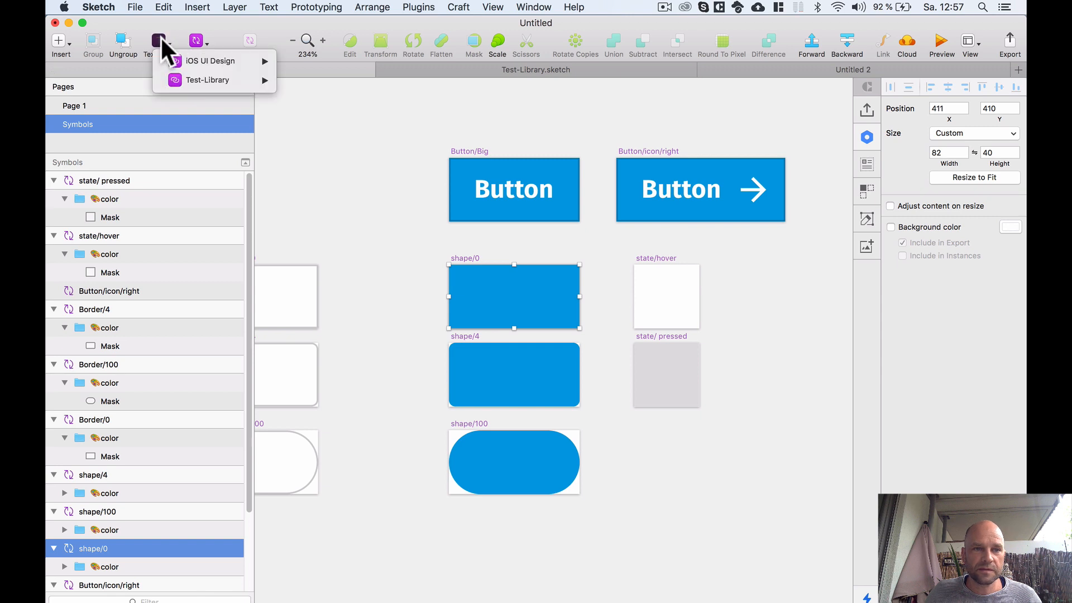
{"action": "left_click", "coordinate": [200, 41]}
{"action": "left_click", "coordinate": [198, 41]}
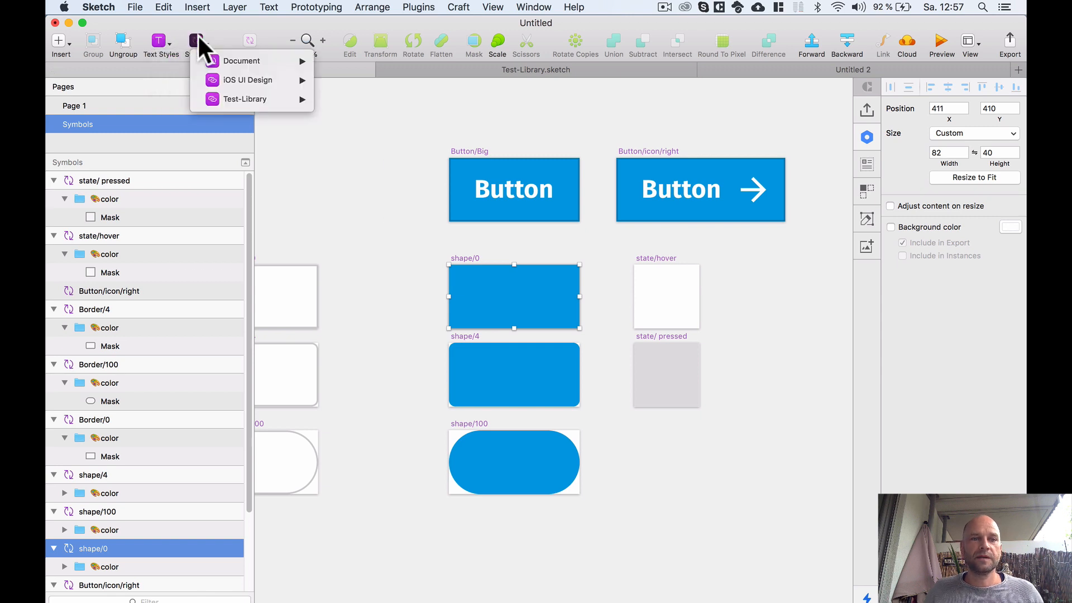
{"action": "mouse_move", "coordinate": [216, 58]}
{"action": "mouse_move", "coordinate": [386, 118]}
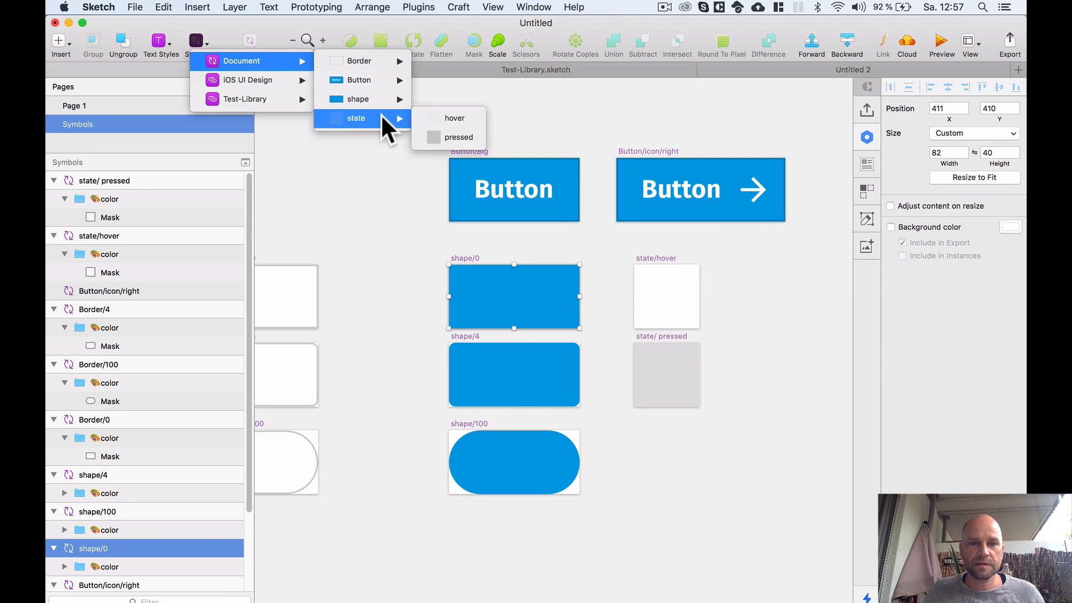
{"action": "left_click", "coordinate": [441, 118]}
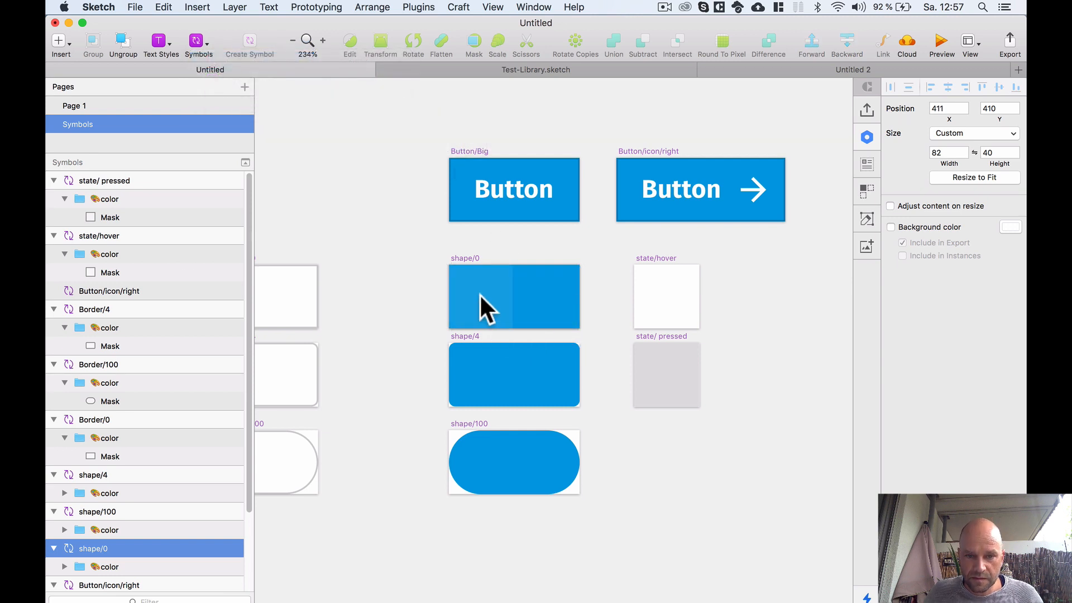
{"action": "scroll", "coordinate": [481, 294], "scroll_direction": "up", "scroll_amount": 5}
{"action": "left_click", "coordinate": [478, 299]}
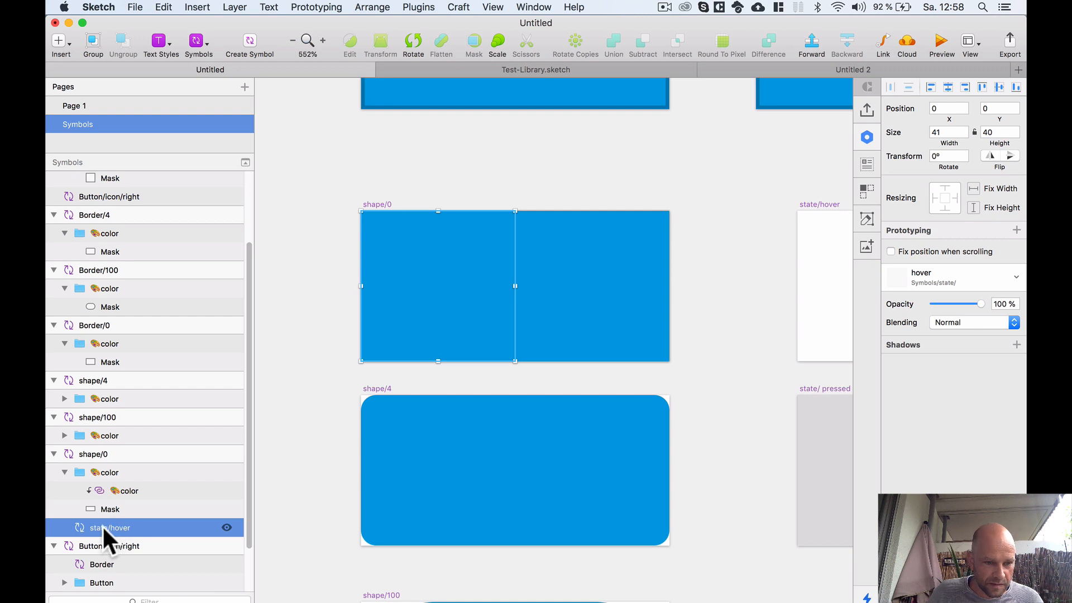
- Move the state/hover instance above the color layer in shape/0's color group and stretch it to 82 wide
{"action": "left_click_drag", "start_coordinate": [101, 527], "coordinate": [111, 481]}
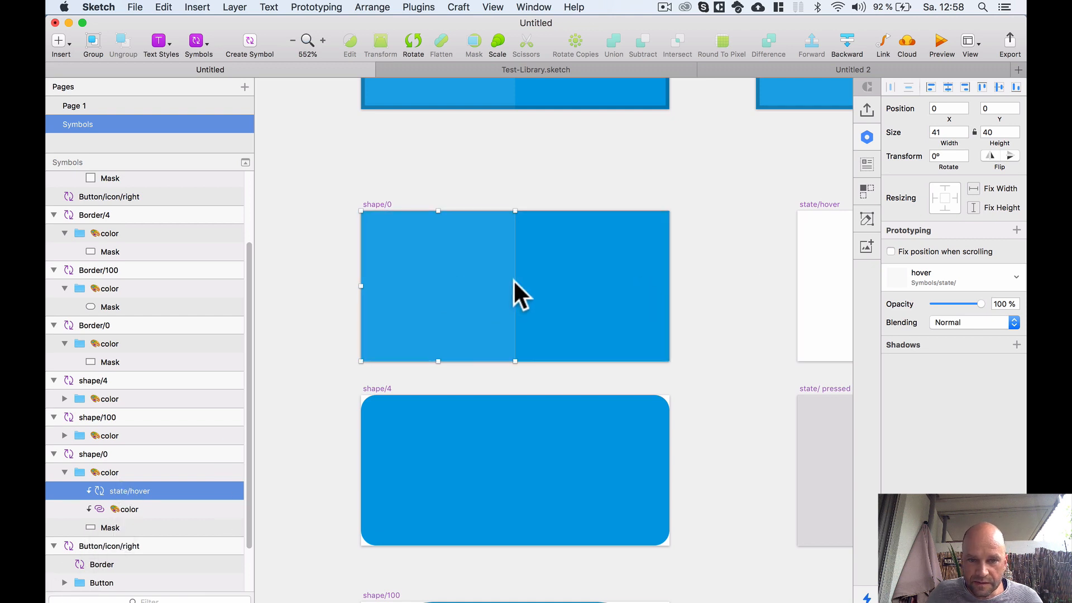
{"action": "left_click_drag", "start_coordinate": [515, 286], "coordinate": [669, 285]}
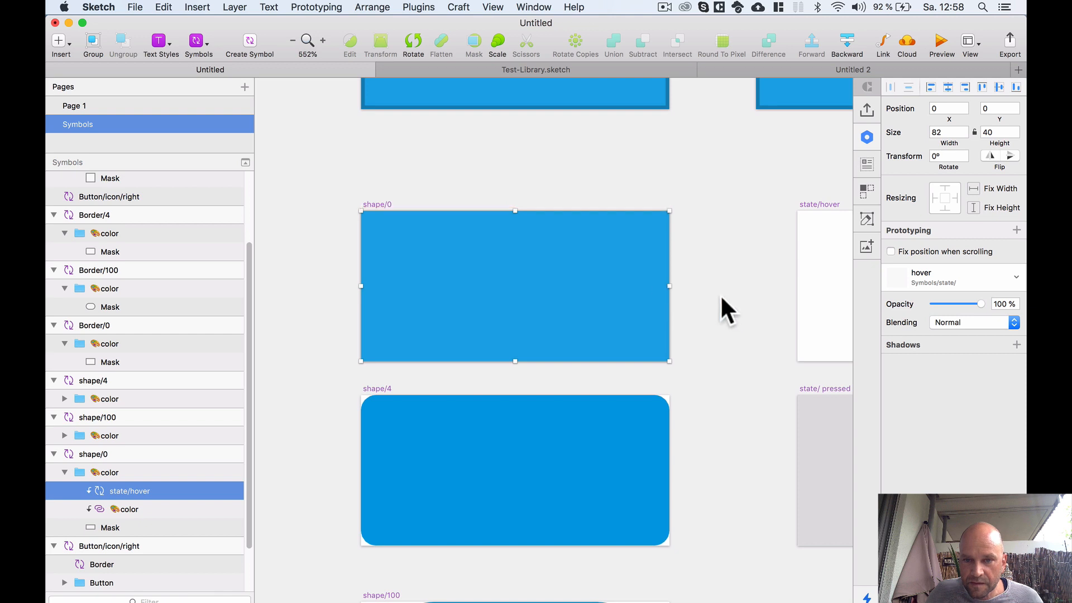
{"action": "scroll", "coordinate": [675, 302], "scroll_direction": "down", "scroll_amount": 5}
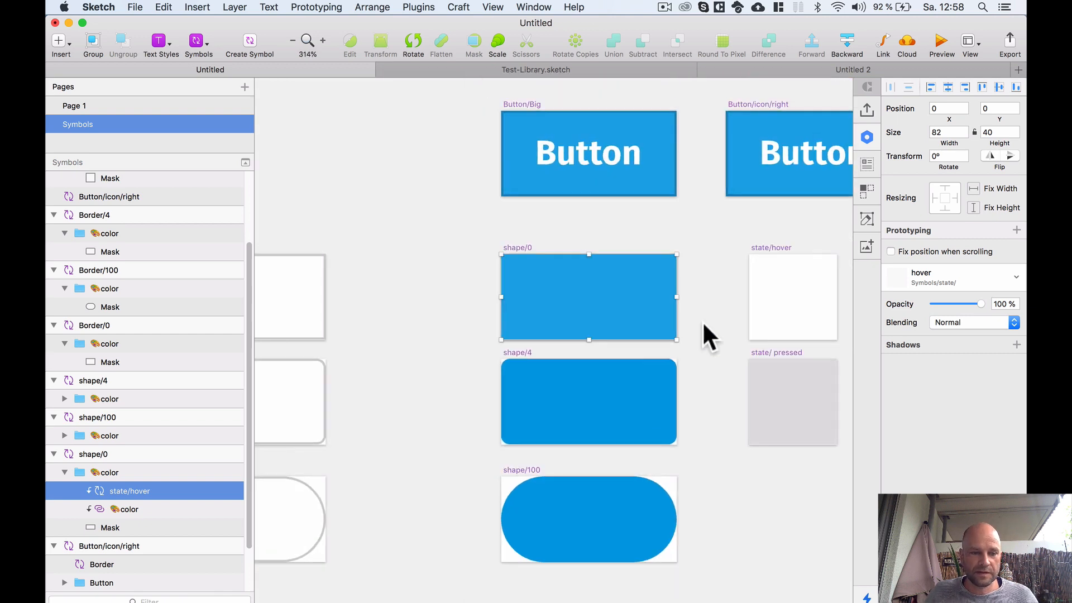
{"action": "scroll", "coordinate": [421, 283], "scroll_direction": "right", "scroll_amount": 3}
{"action": "scroll", "coordinate": [421, 292], "scroll_direction": "down", "scroll_amount": 2}
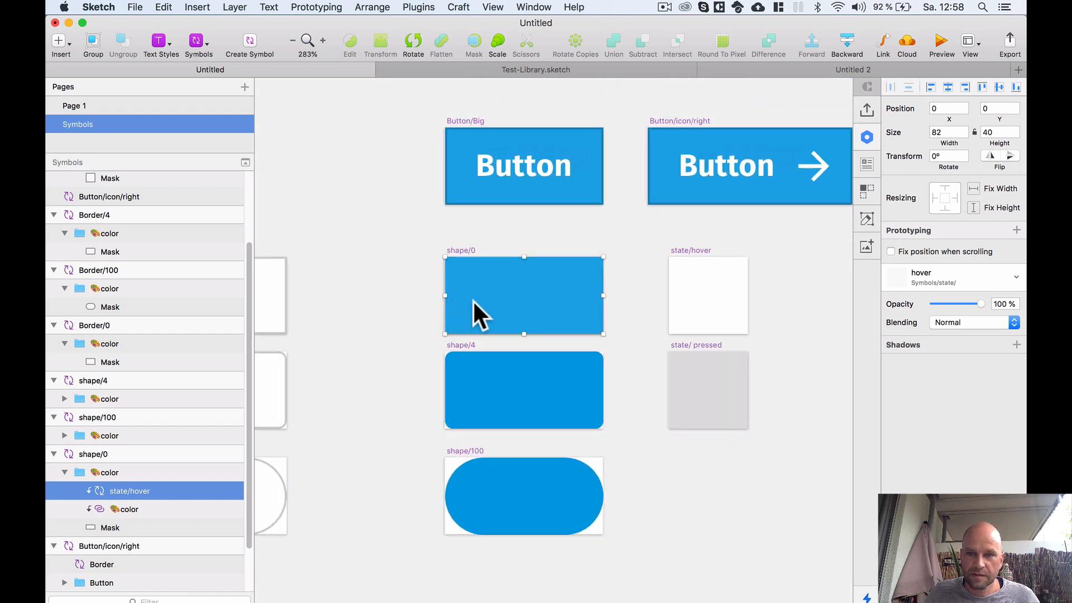
{"action": "scroll", "coordinate": [489, 350], "scroll_direction": "up", "scroll_amount": 2}
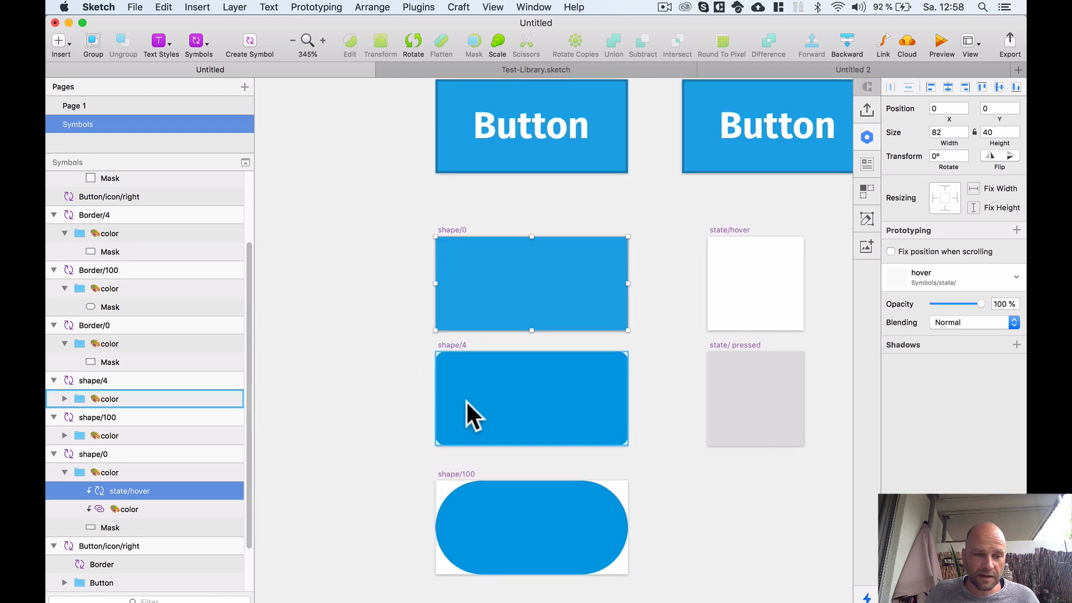
- Copy the state/hover instance from shape/0 into the color group of shape/4, above its color layer
{"action": "left_click", "coordinate": [475, 373]}
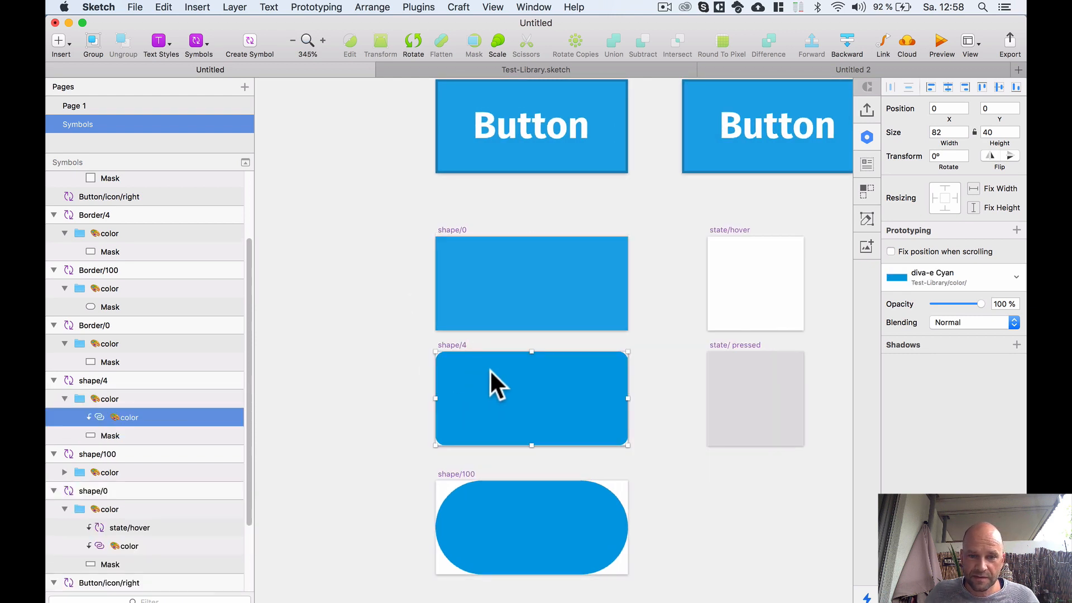
{"action": "scroll", "coordinate": [488, 303], "scroll_direction": "down", "scroll_amount": 2}
{"action": "scroll", "coordinate": [419, 322], "scroll_direction": "down", "scroll_amount": 1}
{"action": "scroll", "coordinate": [419, 322], "scroll_direction": "up", "scroll_amount": 2}
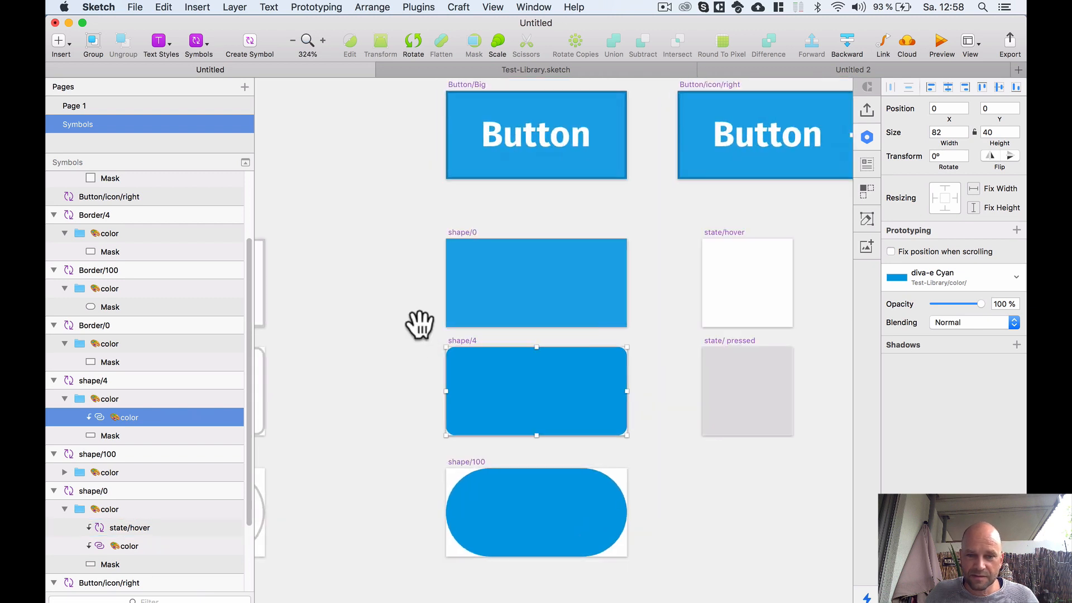
{"action": "left_click_drag", "start_coordinate": [419, 323], "coordinate": [379, 303]}
{"action": "scroll", "coordinate": [449, 369], "scroll_direction": "up", "scroll_amount": 2}
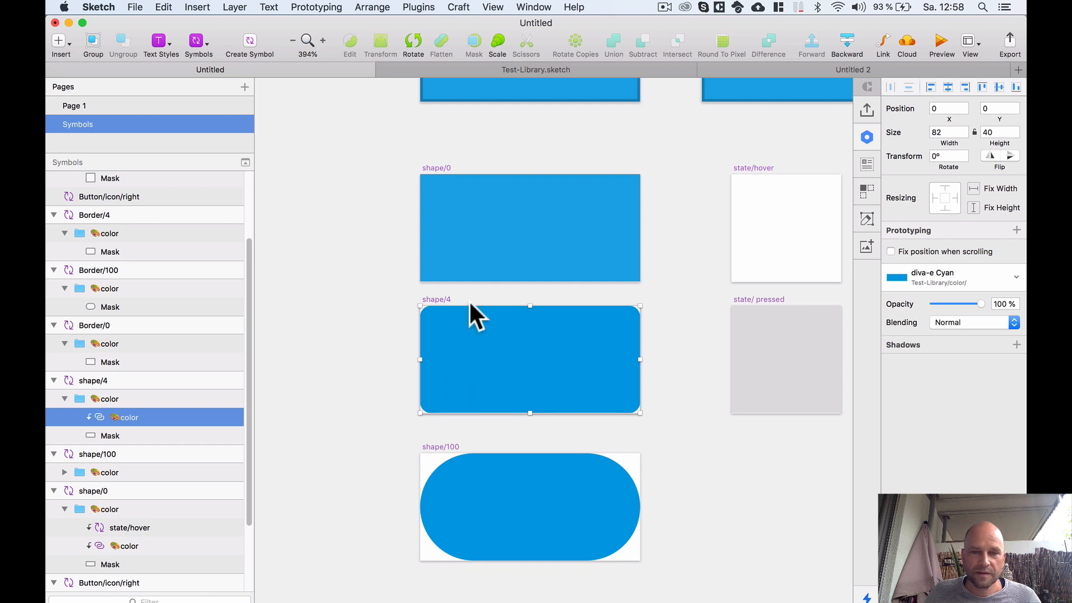
{"action": "left_click", "coordinate": [444, 212]}
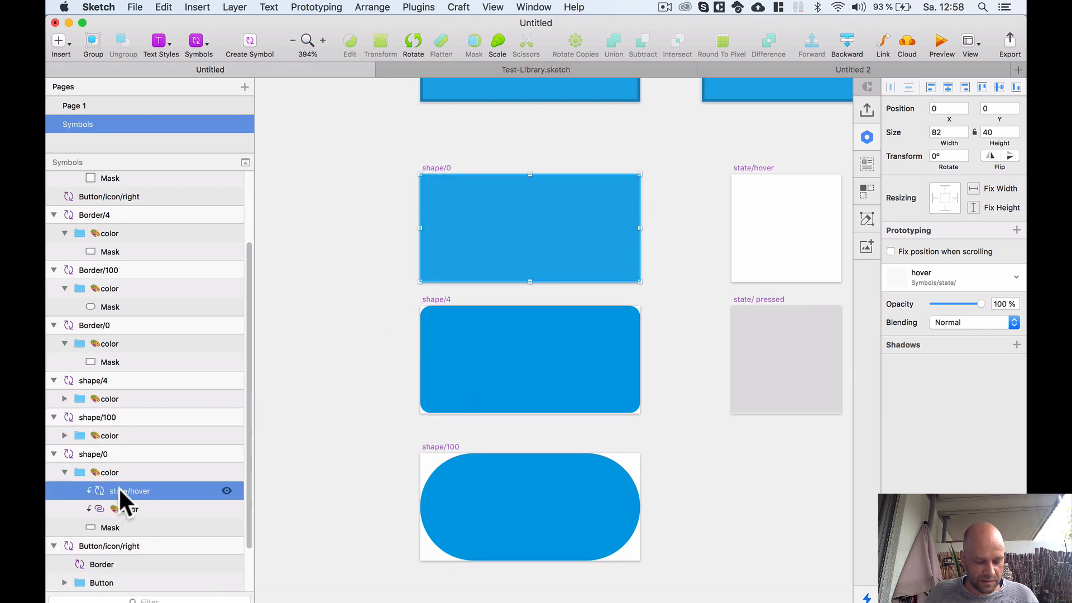
{"action": "left_click", "coordinate": [223, 383]}
{"action": "left_click", "coordinate": [528, 334]}
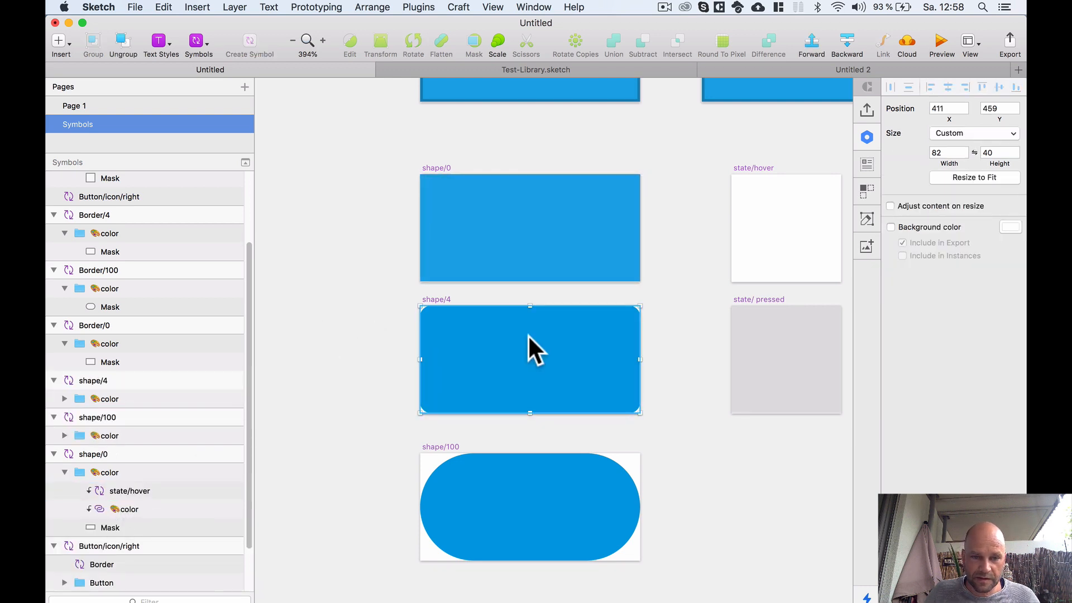
{"action": "left_click", "coordinate": [528, 334]}
{"action": "key", "text": "super+v"}
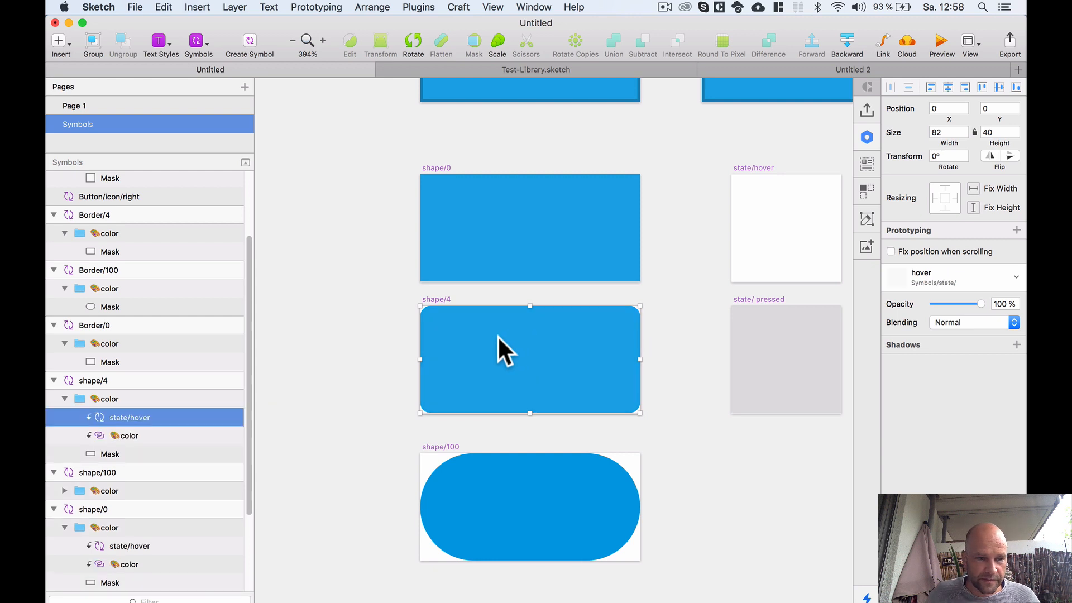
- Rename the state/hover layers inside shape/4 and shape/0 to "state"
{"action": "double_click", "coordinate": [130, 417]}
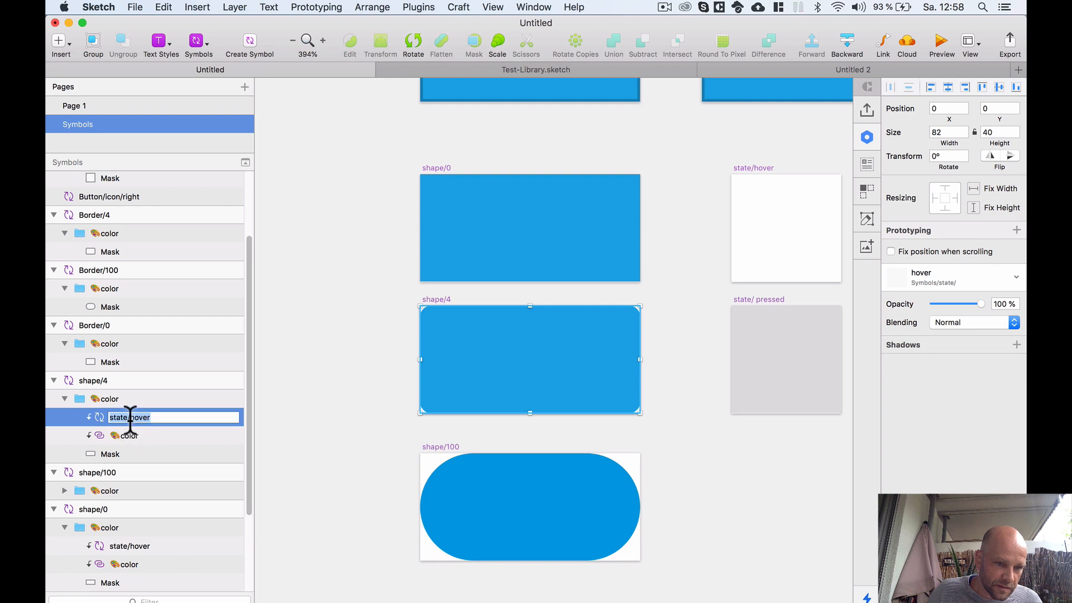
{"action": "left_click_drag", "start_coordinate": [128, 417], "coordinate": [214, 418]}
{"action": "key", "text": "BackSpace"}
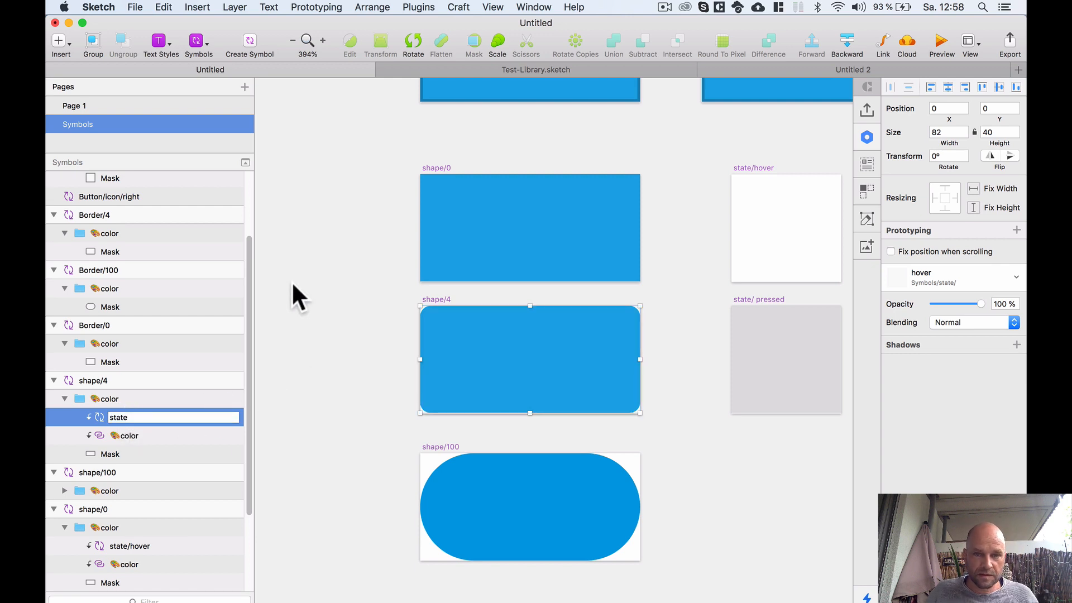
{"action": "left_click", "coordinate": [449, 237]}
{"action": "double_click", "coordinate": [135, 491]}
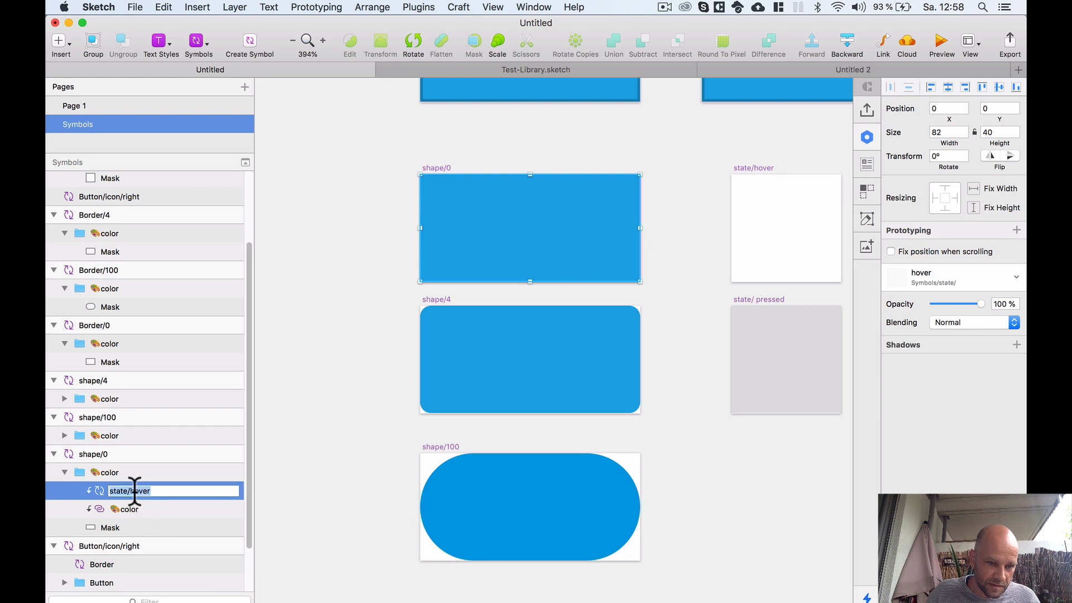
{"action": "left_click_drag", "start_coordinate": [127, 491], "coordinate": [201, 491]}
{"action": "key", "text": "BackSpace"}
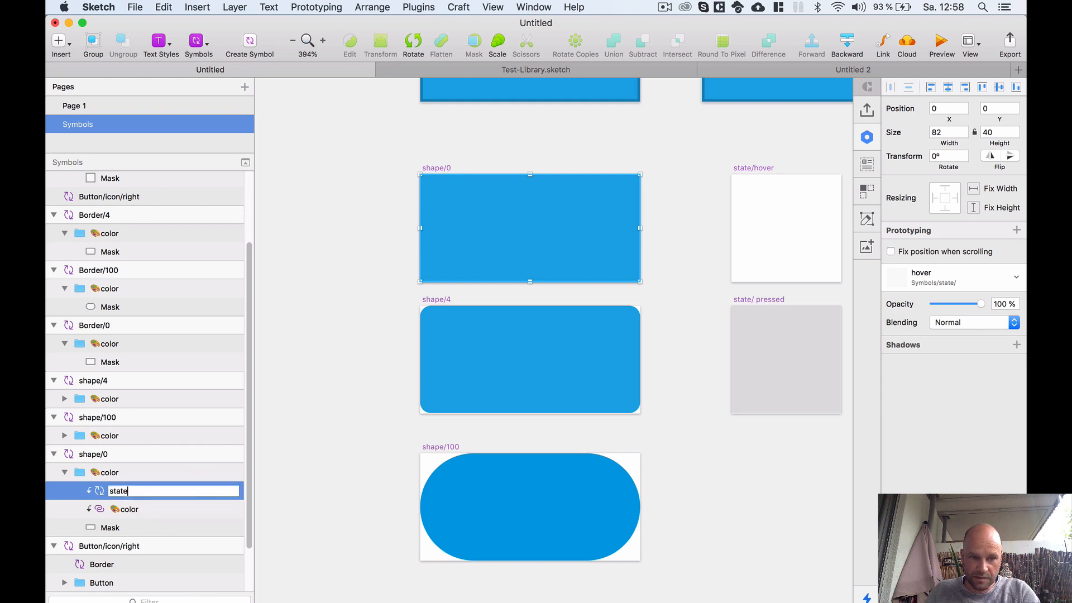
{"action": "left_click", "coordinate": [320, 320]}
- Paste the copied state/hover instance into the color group of shape/100, above its color layer
{"action": "scroll", "coordinate": [503, 389], "scroll_direction": "down", "scroll_amount": 2}
{"action": "left_click_drag", "start_coordinate": [686, 481], "coordinate": [660, 407]}
{"action": "left_click", "coordinate": [464, 411]}
{"action": "key", "text": "super+v"}
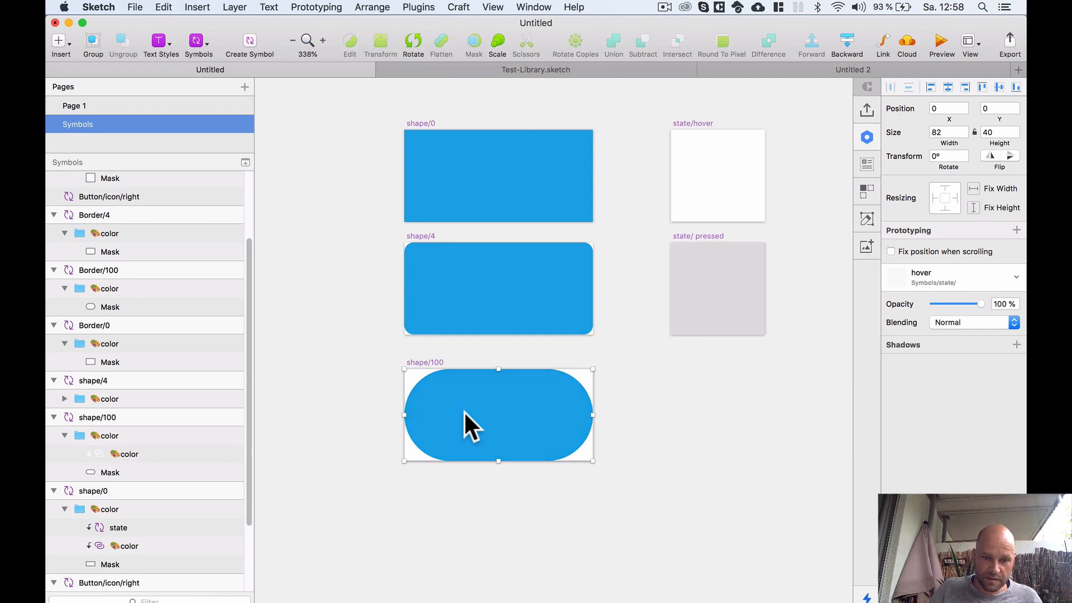
- Rename the state/hover layer inside shape/100 to "state"
{"action": "double_click", "coordinate": [127, 452]}
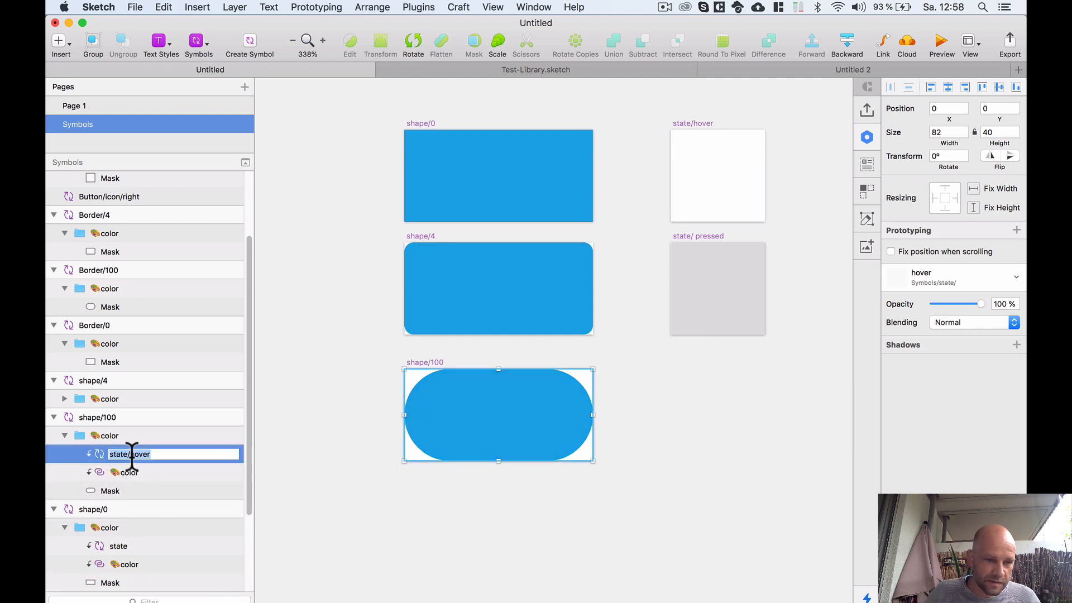
{"action": "left_click", "coordinate": [131, 454]}
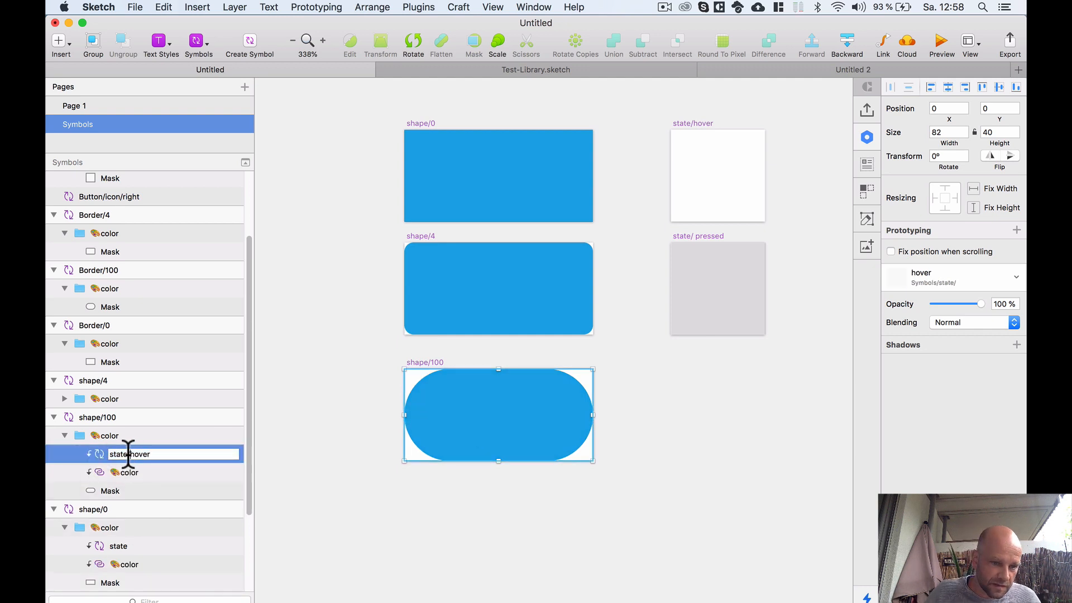
{"action": "left_click_drag", "start_coordinate": [129, 454], "coordinate": [158, 455]}
{"action": "key", "text": "BackSpace"}
{"action": "left_click", "coordinate": [283, 373]}
- Set the state override of the "next page" button instance to state/ pressed
{"action": "scroll", "coordinate": [307, 301], "scroll_direction": "down", "scroll_amount": 5}
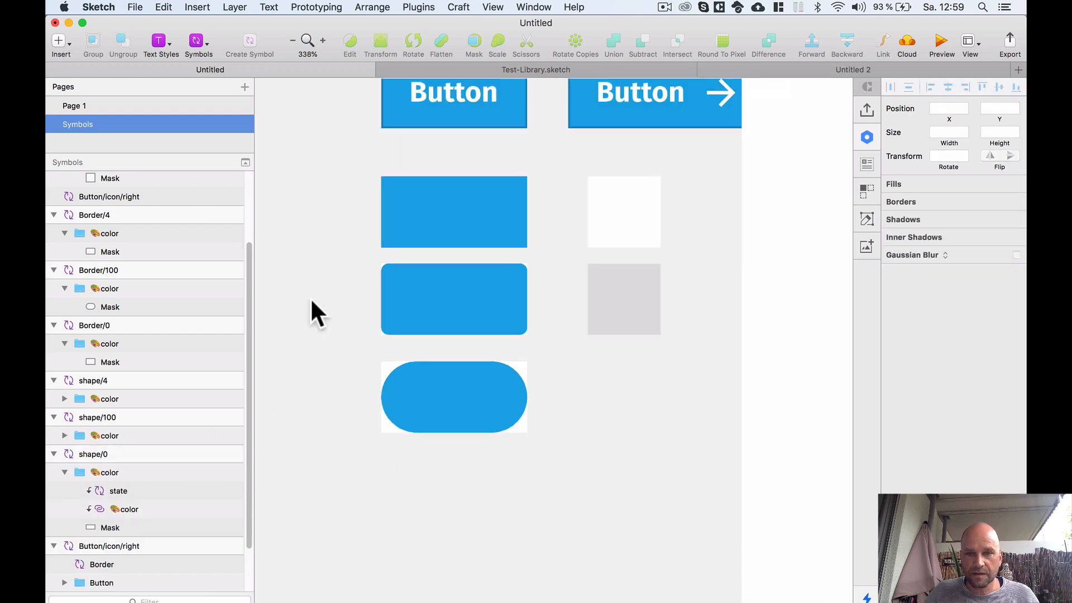
{"action": "key", "text": "space"}
{"action": "left_click_drag", "start_coordinate": [638, 229], "coordinate": [647, 340]}
{"action": "scroll", "coordinate": [653, 335], "scroll_direction": "up", "scroll_amount": 3}
{"action": "scroll", "coordinate": [654, 326], "scroll_direction": "down", "scroll_amount": 3}
{"action": "scroll", "coordinate": [647, 391], "scroll_direction": "up", "scroll_amount": 5}
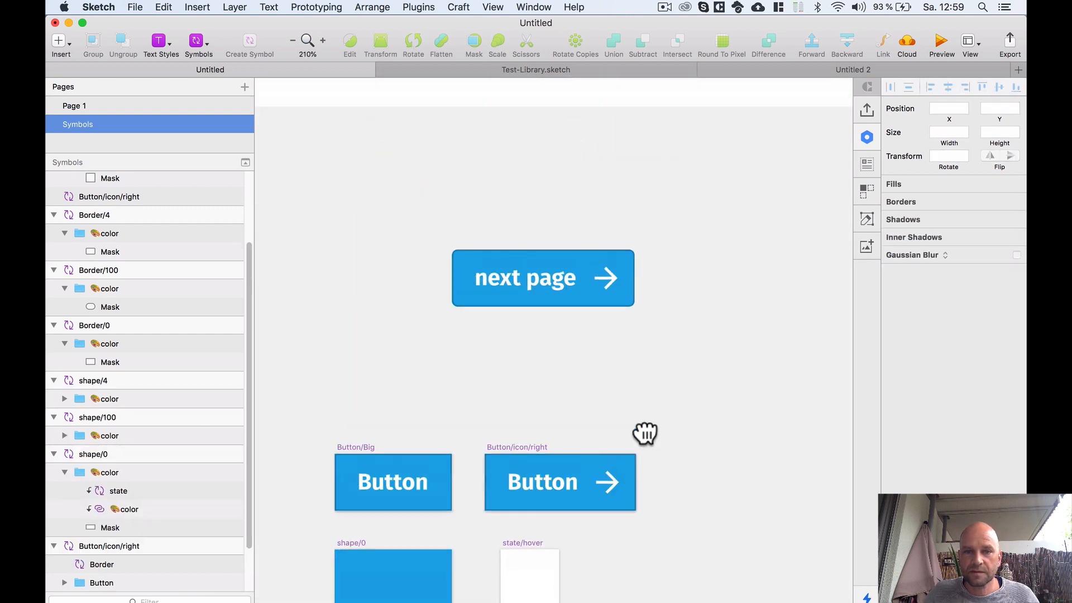
{"action": "scroll", "coordinate": [642, 426], "scroll_direction": "up", "scroll_amount": 3}
{"action": "left_click", "coordinate": [472, 300]}
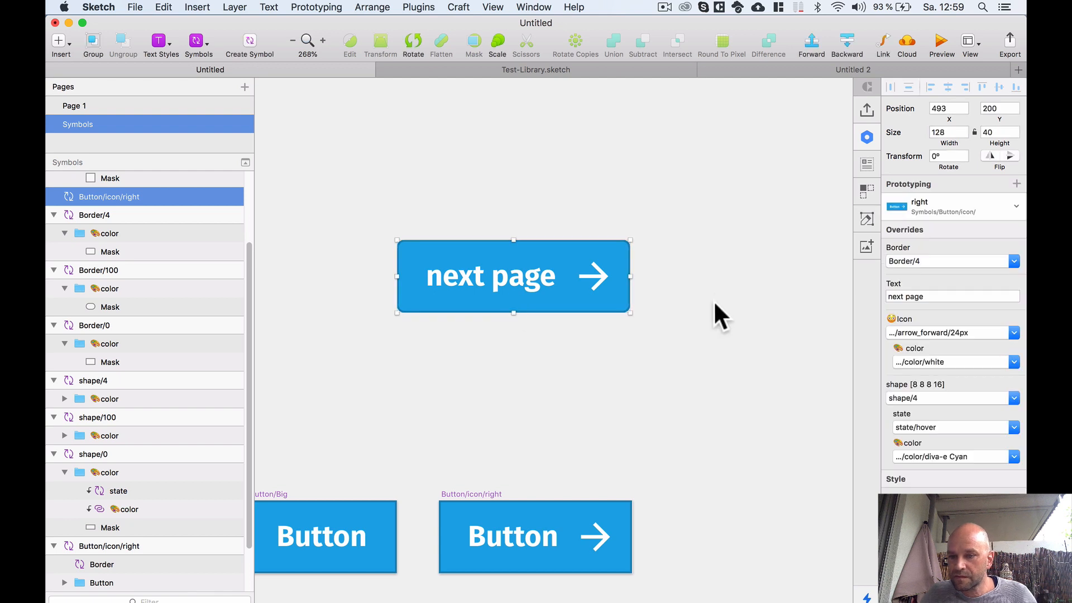
{"action": "left_click", "coordinate": [939, 428]}
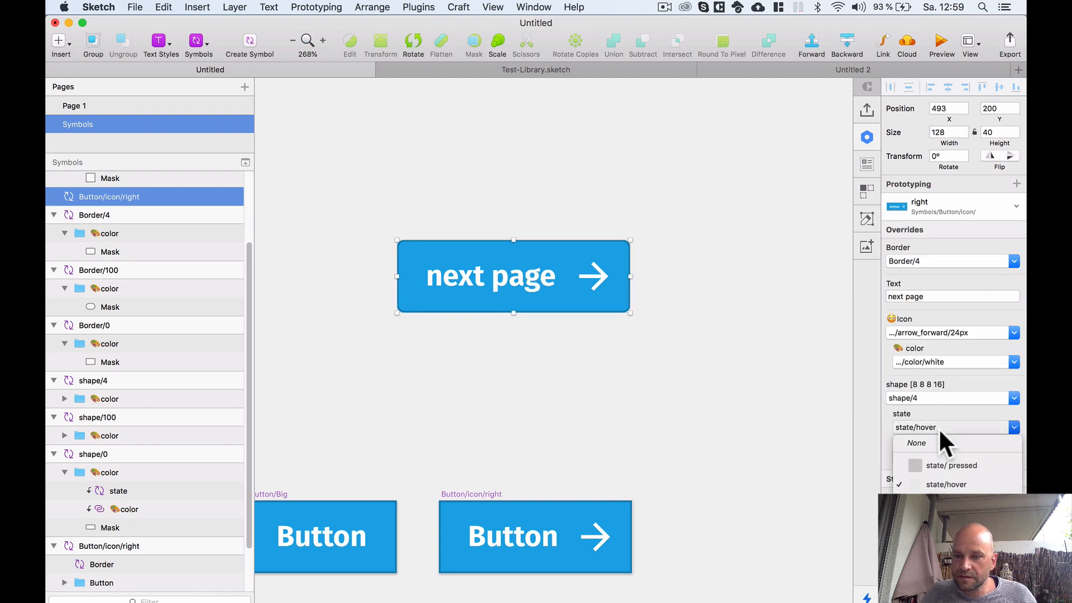
{"action": "left_click", "coordinate": [915, 464]}
- Duplicate the "next page" button twice, placing one copy to its left at X 299 and one to its right at X 615
{"action": "scroll", "coordinate": [557, 253], "scroll_direction": "down", "scroll_amount": 4}
{"action": "left_click_drag", "start_coordinate": [624, 260], "coordinate": [563, 263]}
{"action": "scroll", "coordinate": [455, 217], "scroll_direction": "down", "scroll_amount": 2}
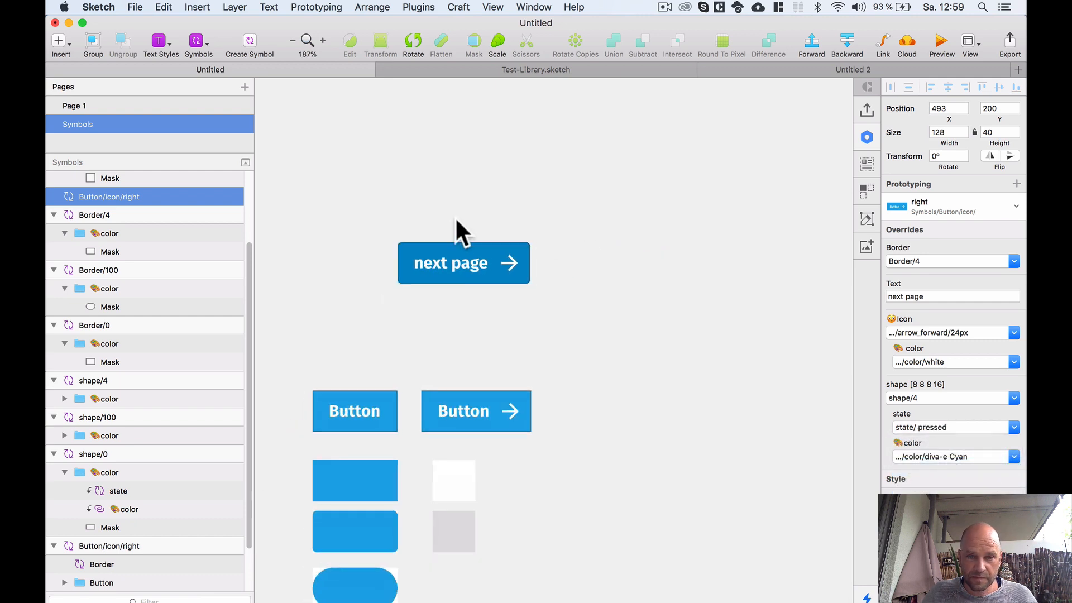
{"action": "left_click_drag", "start_coordinate": [504, 231], "coordinate": [629, 230]}
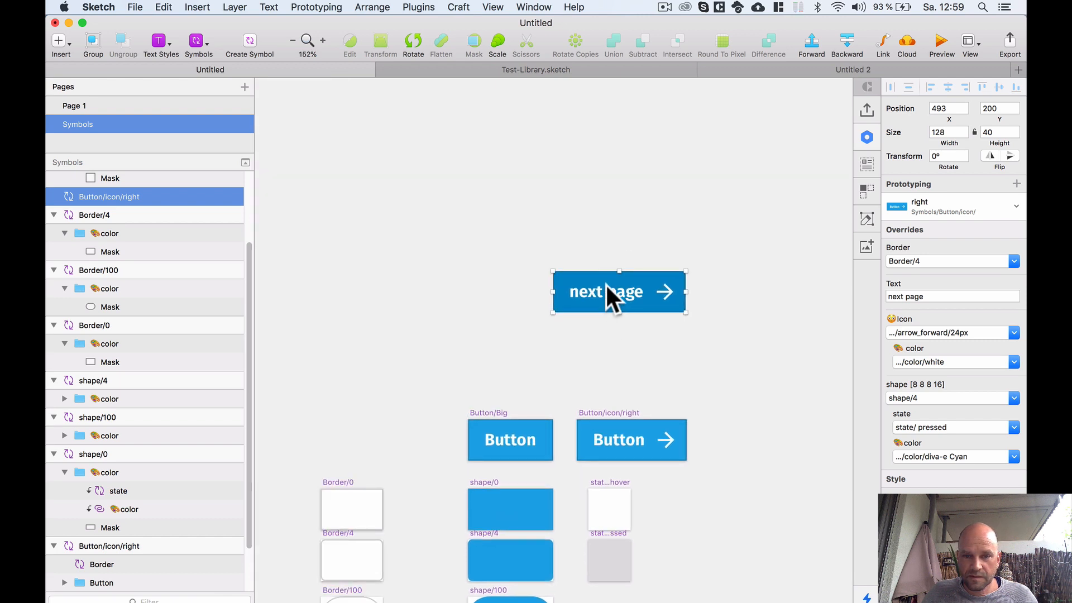
{"action": "left_click_drag", "start_coordinate": [608, 296], "coordinate": [409, 285]}
{"action": "left_click_drag", "start_coordinate": [619, 290], "coordinate": [660, 298]}
{"action": "scroll", "coordinate": [585, 251], "scroll_direction": "down", "scroll_amount": 1}
{"action": "scroll", "coordinate": [584, 249], "scroll_direction": "down", "scroll_amount": 1}
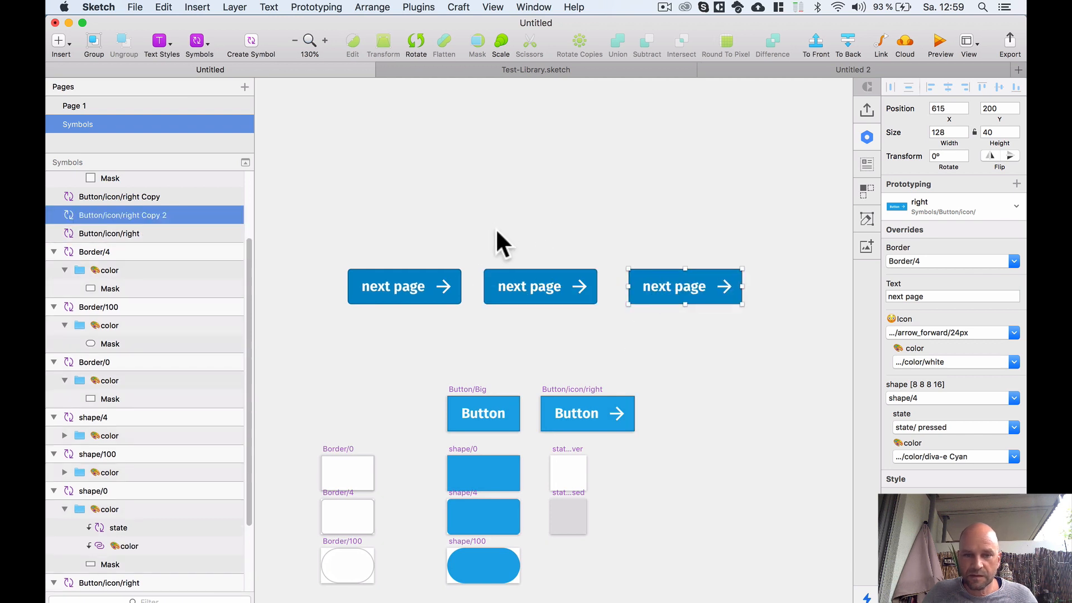
- Set the state override to None on the left "next page" button and to state/hover on the middle one
{"action": "left_click", "coordinate": [414, 286]}
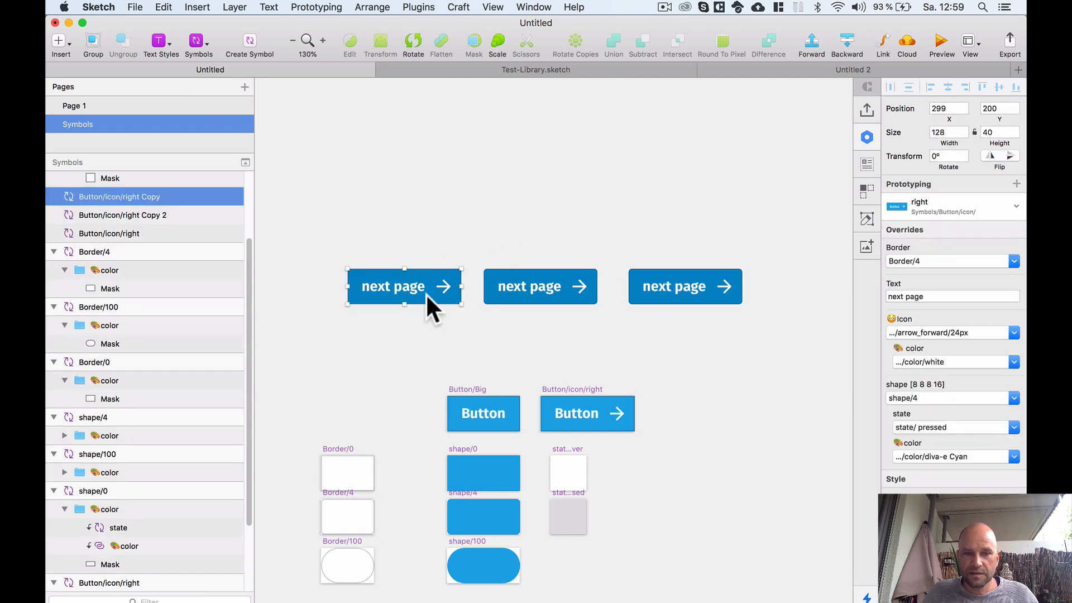
{"action": "left_click", "coordinate": [927, 429]}
{"action": "left_click", "coordinate": [498, 220]}
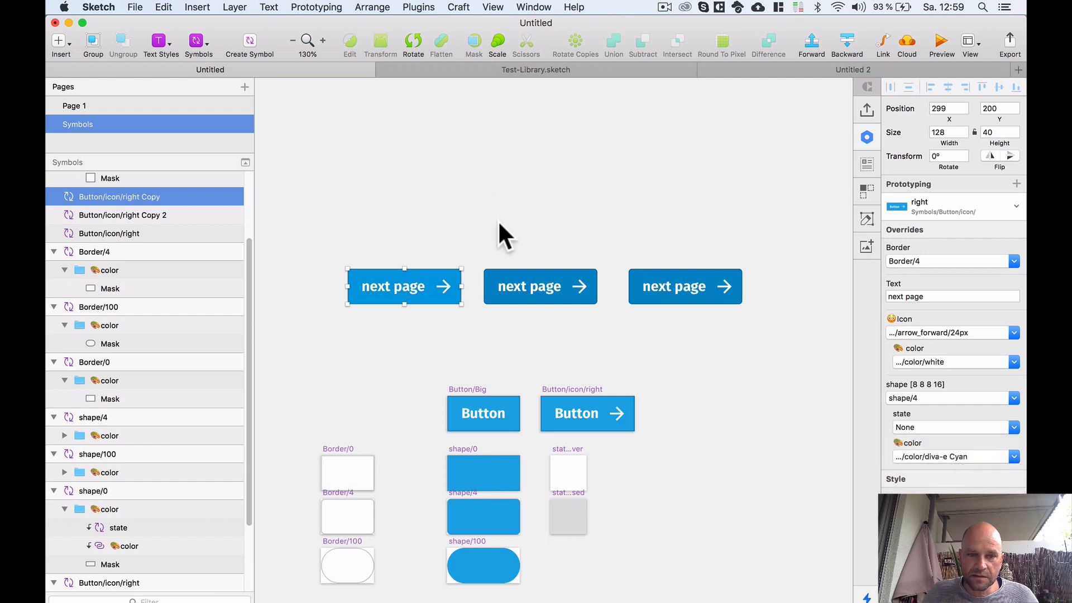
{"action": "left_click", "coordinate": [512, 283]}
{"action": "left_click", "coordinate": [933, 427]}
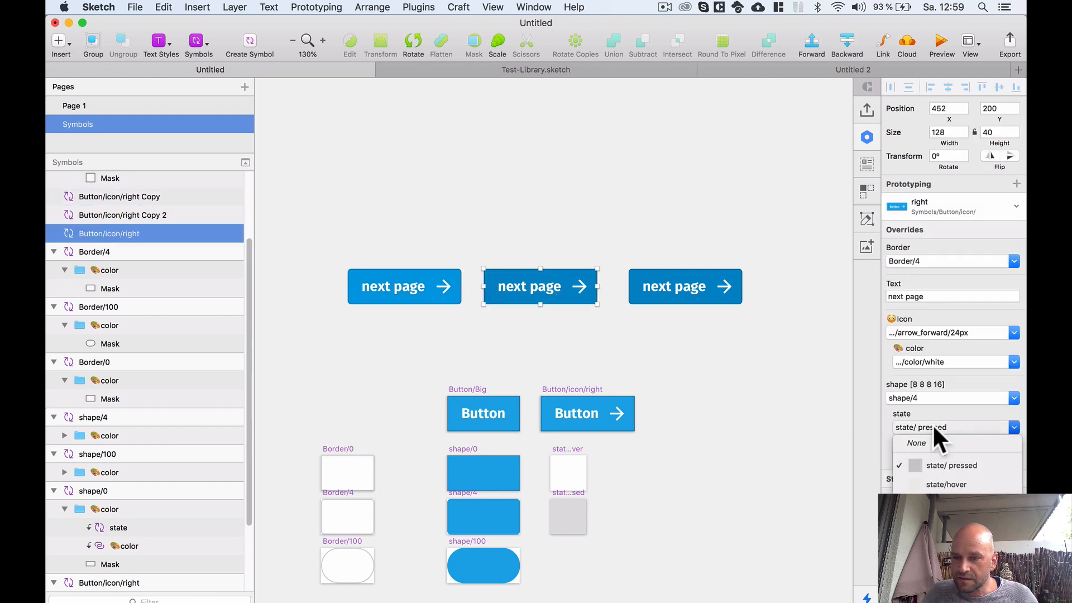
{"action": "left_click", "coordinate": [953, 485]}
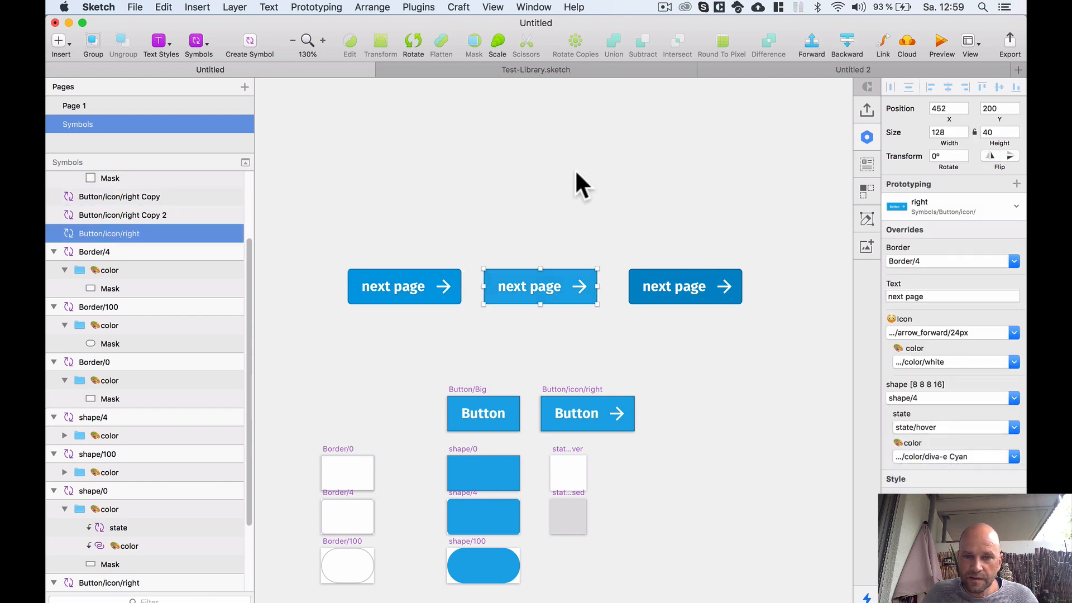
{"action": "left_click", "coordinate": [691, 285]}
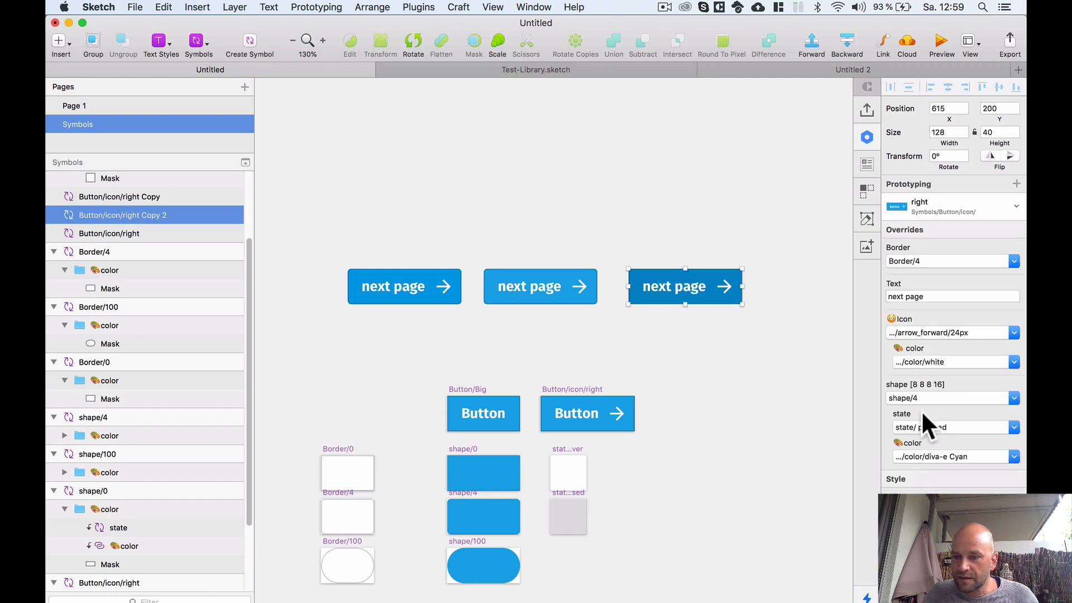
- Select all three "next page" buttons and move the row up to Y 99
{"action": "left_click", "coordinate": [648, 215]}
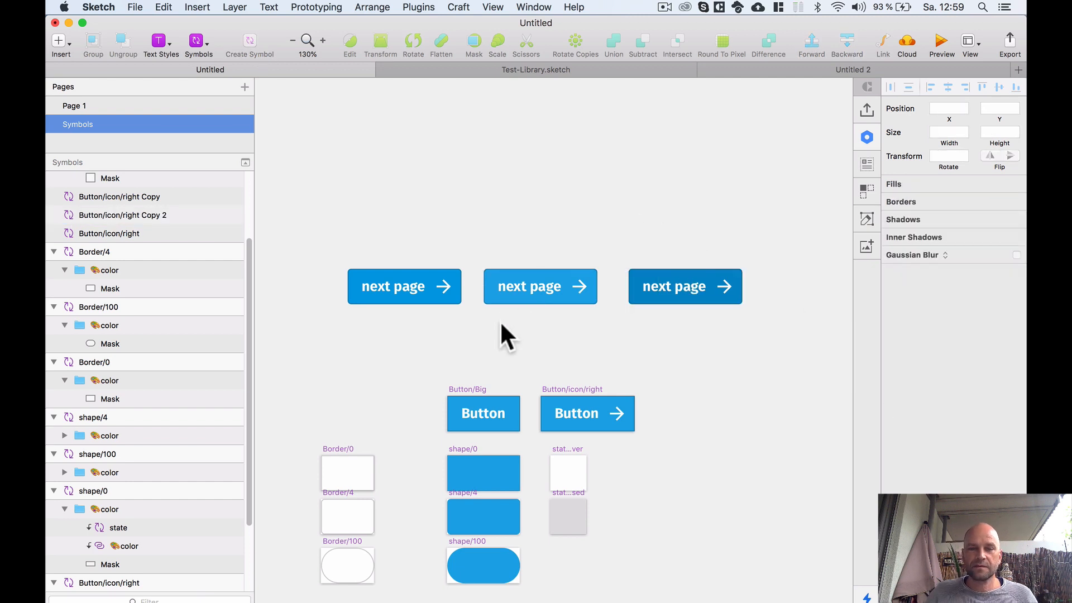
{"action": "scroll", "coordinate": [499, 310], "scroll_direction": "up", "scroll_amount": 2}
{"action": "left_click", "coordinate": [419, 287]}
{"action": "left_click", "coordinate": [567, 294], "text": "shift"}
{"action": "left_click", "coordinate": [728, 279], "text": "shift"}
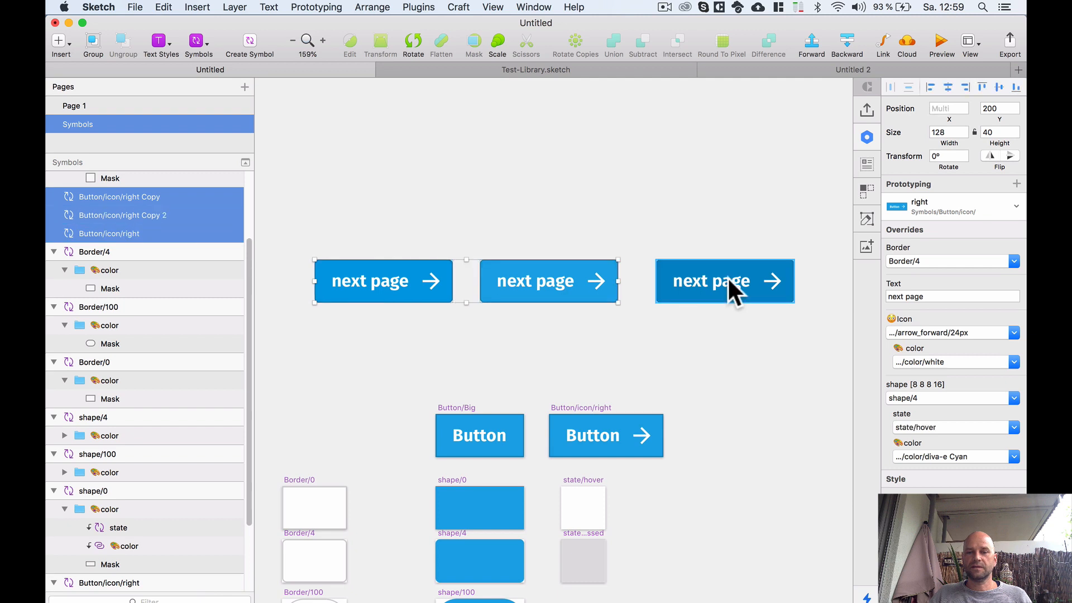
{"action": "scroll", "coordinate": [528, 257], "scroll_direction": "down", "scroll_amount": 1}
{"action": "scroll", "coordinate": [527, 255], "scroll_direction": "down", "scroll_amount": 2}
{"action": "left_click_drag", "start_coordinate": [551, 282], "coordinate": [543, 184]}
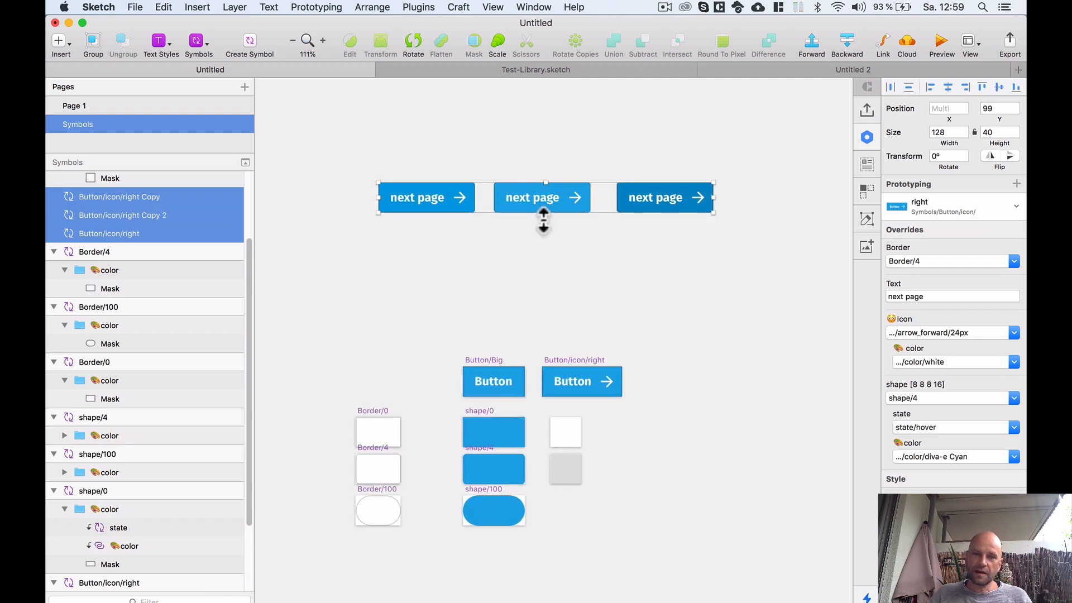
- Move the row of three "next page" buttons up to Y 55 and undo the attempted duplicate below it
{"action": "scroll", "coordinate": [500, 274], "scroll_direction": "up", "scroll_amount": 2}
{"action": "left_click_drag", "start_coordinate": [508, 241], "coordinate": [450, 304]}
{"action": "scroll", "coordinate": [523, 335], "scroll_direction": "up", "scroll_amount": 2}
{"action": "scroll", "coordinate": [450, 303], "scroll_direction": "down", "scroll_amount": 2}
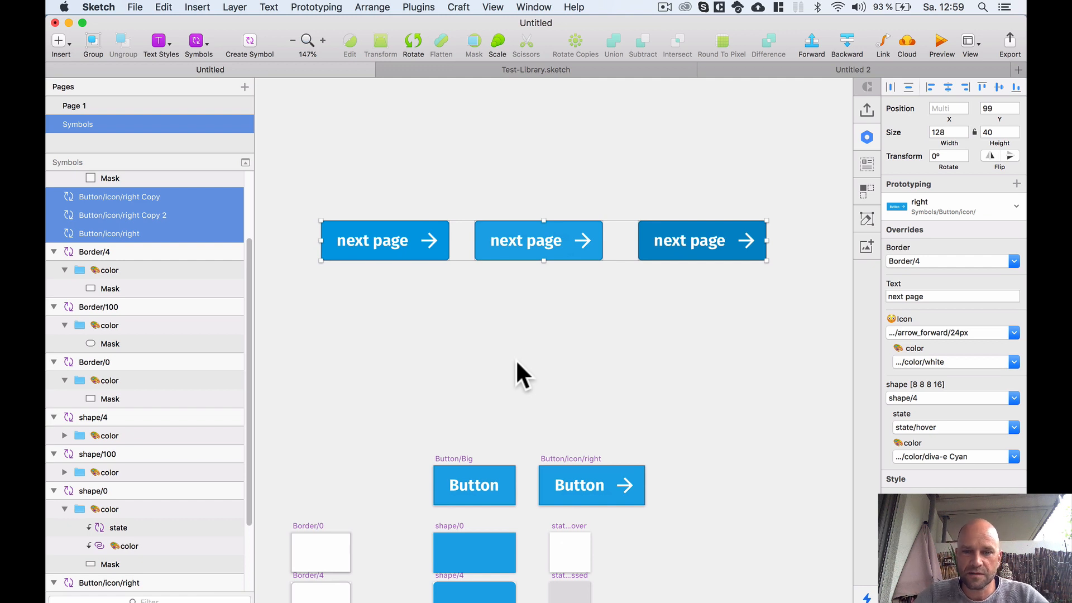
{"action": "scroll", "coordinate": [515, 359], "scroll_direction": "down", "scroll_amount": 2}
{"action": "left_click_drag", "start_coordinate": [541, 309], "coordinate": [544, 283]}
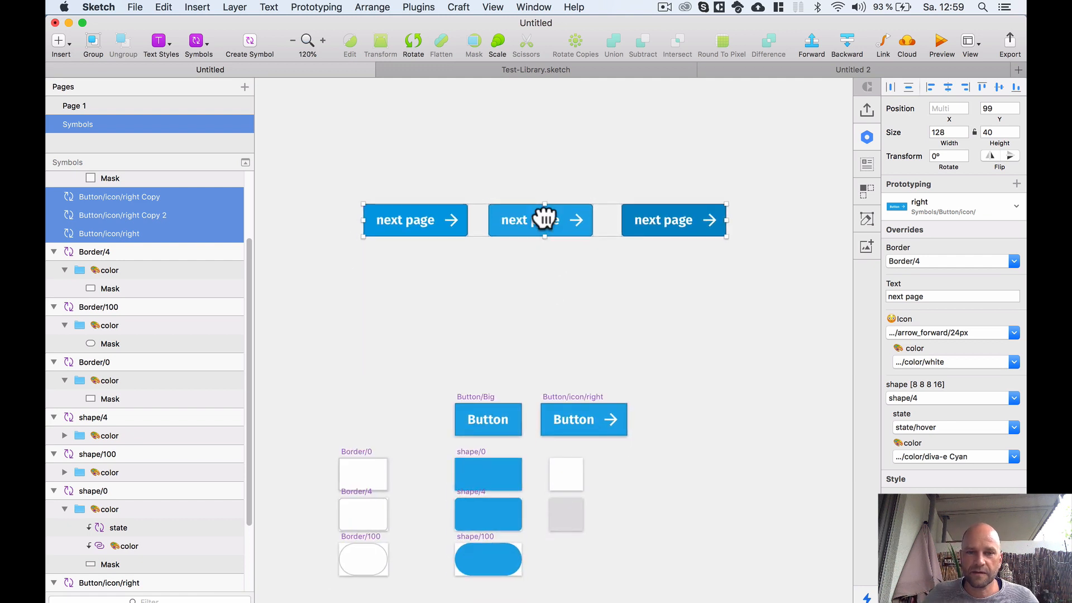
{"action": "left_click_drag", "start_coordinate": [544, 218], "coordinate": [542, 247]}
{"action": "left_click", "coordinate": [539, 182], "text": "shift"}
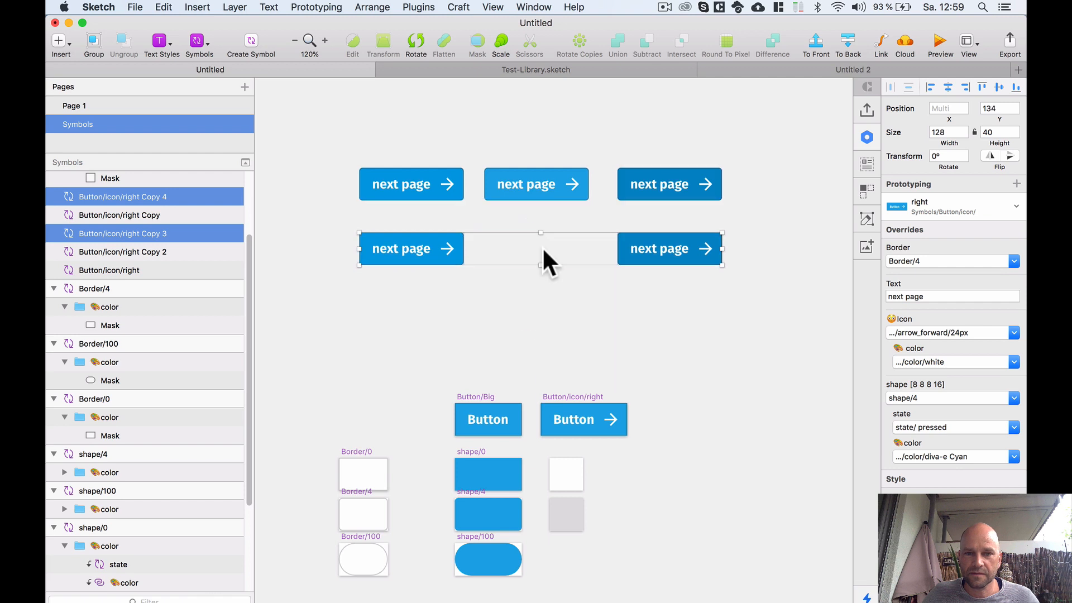
{"action": "key", "text": "super+z"}
- Select all three "next page" buttons and duplicate them as a second row directly below at Y 126
{"action": "left_click", "coordinate": [447, 184]}
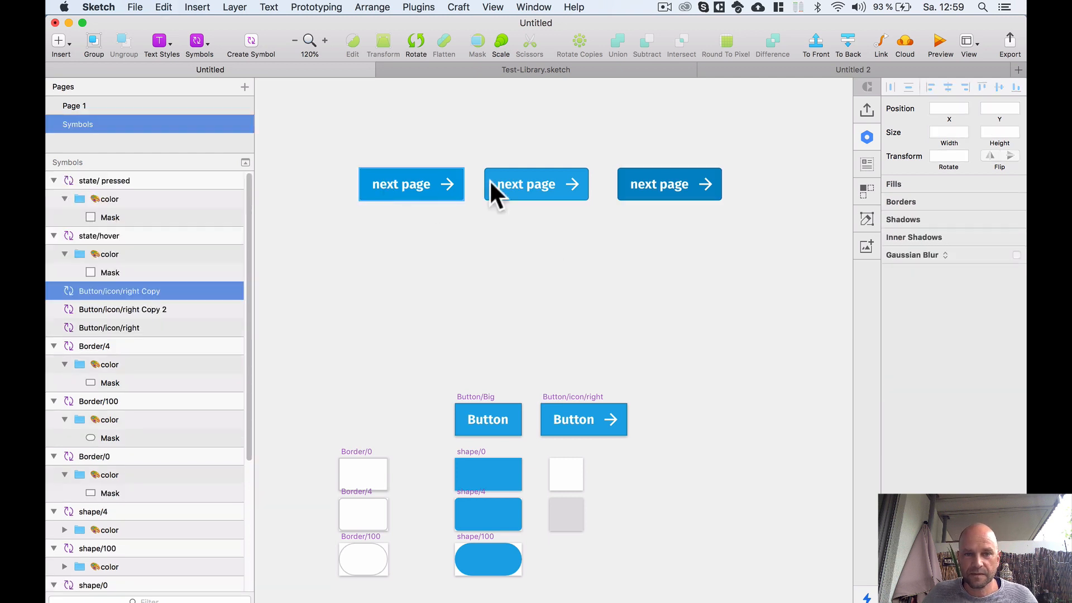
{"action": "left_click", "coordinate": [531, 184], "text": "shift"}
{"action": "left_click", "coordinate": [651, 184], "text": "shift"}
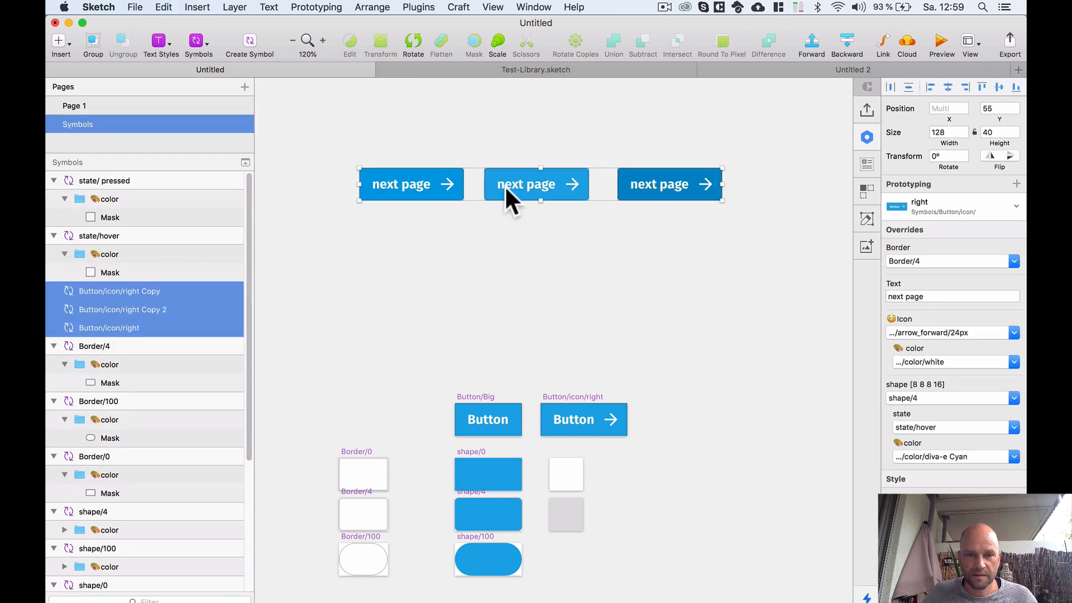
{"action": "left_click_drag", "start_coordinate": [506, 189], "coordinate": [503, 247]}
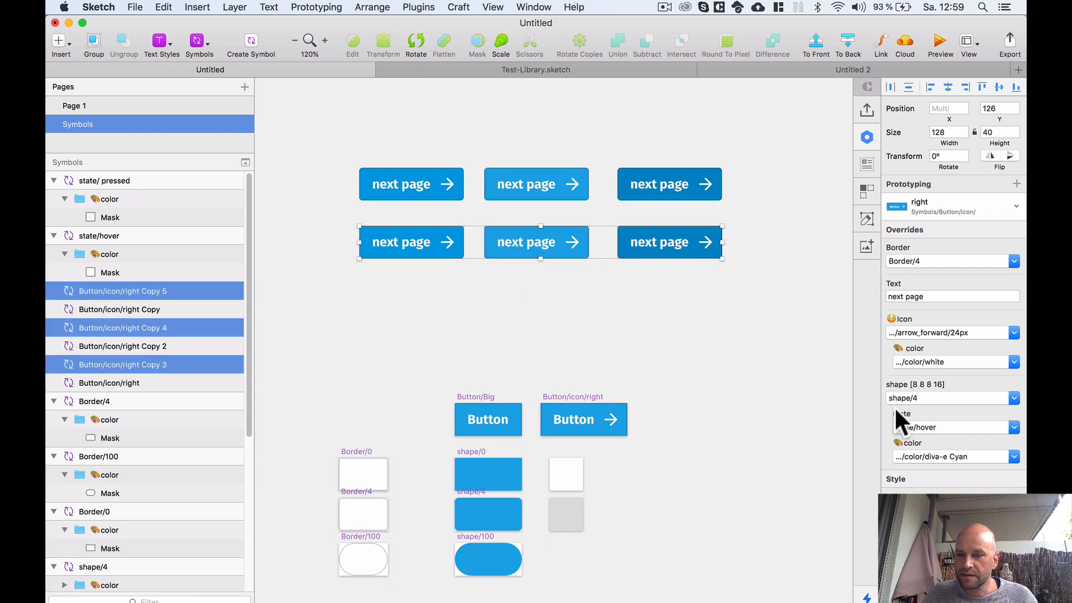
- Set the shape color override of the three duplicated buttons to color/diva-e Gold
{"action": "left_click", "coordinate": [939, 455]}
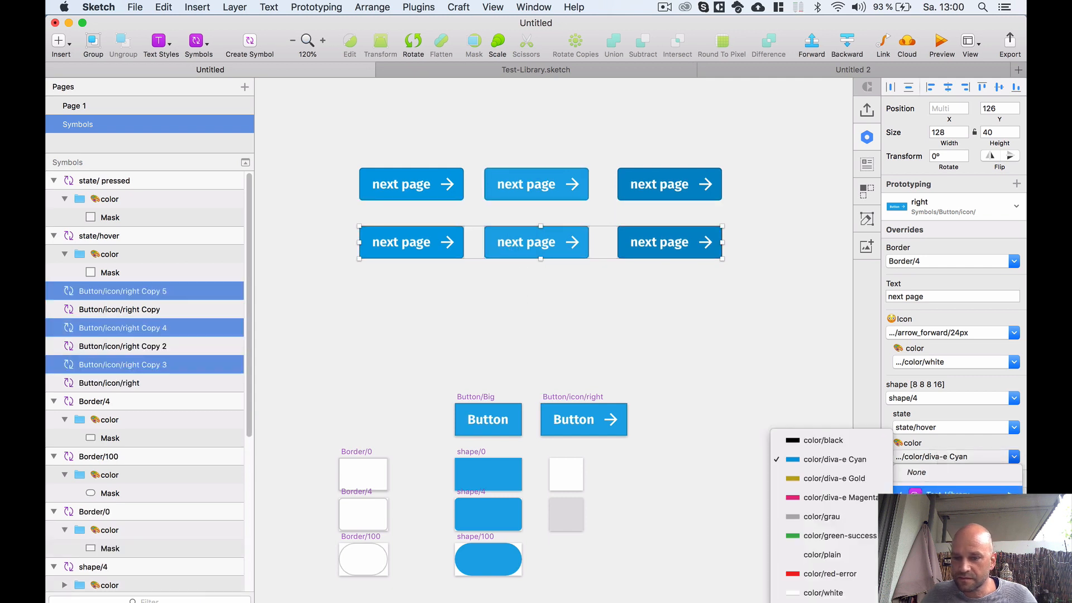
{"action": "left_click", "coordinate": [821, 478]}
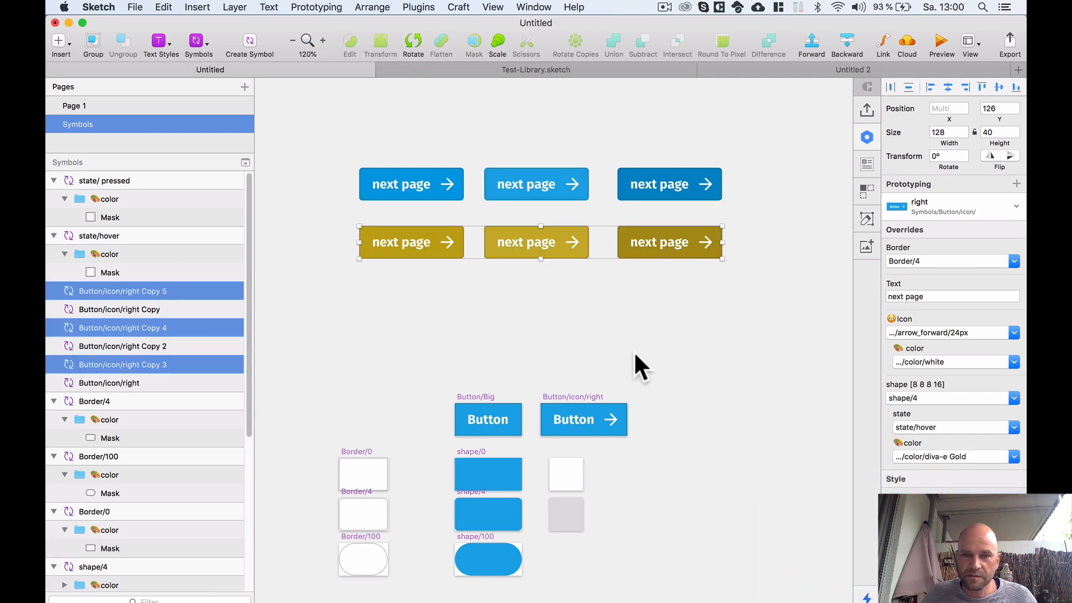
{"action": "left_click", "coordinate": [626, 329]}
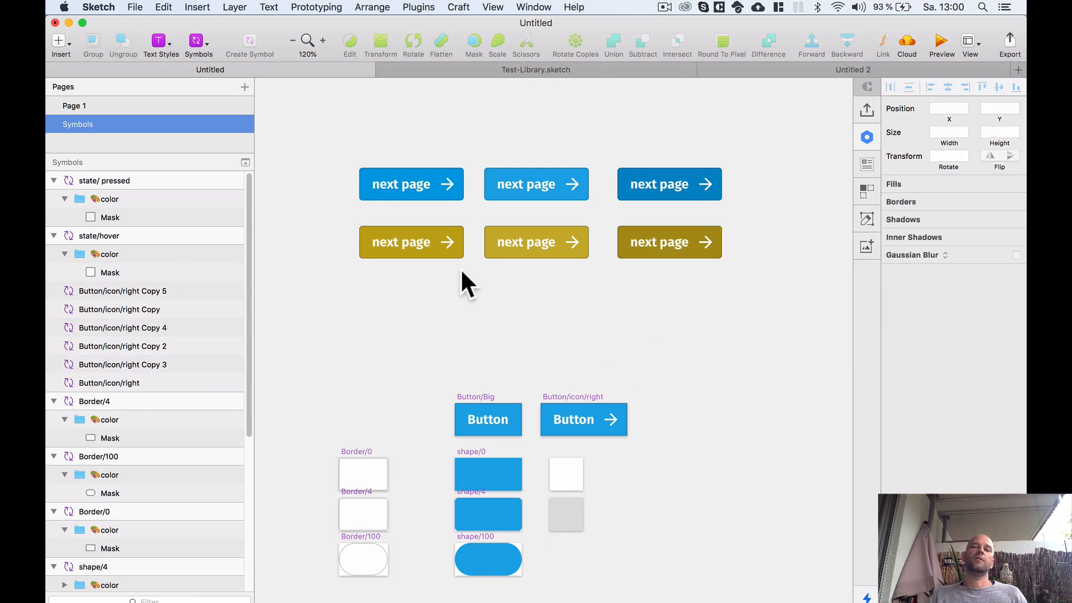
{"action": "scroll", "coordinate": [460, 268], "scroll_direction": "up", "scroll_amount": 3}
{"action": "left_click_drag", "start_coordinate": [540, 317], "coordinate": [519, 352]}
{"action": "left_click_drag", "start_coordinate": [513, 455], "coordinate": [435, 448]}
{"action": "left_click_drag", "start_coordinate": [540, 242], "coordinate": [583, 228]}
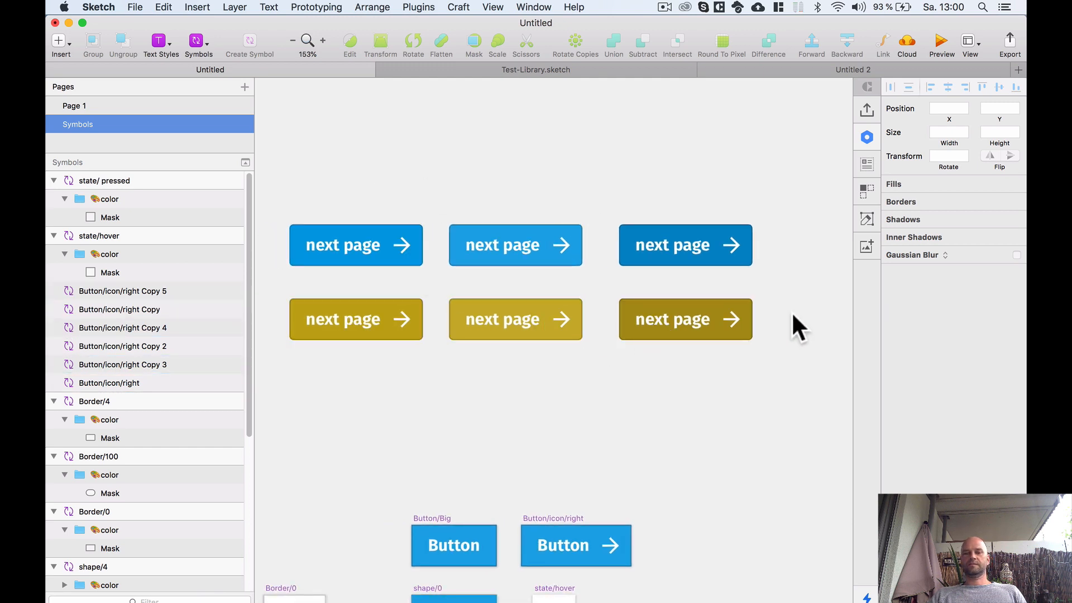
{"action": "scroll", "coordinate": [578, 360], "scroll_direction": "down", "scroll_amount": 3}
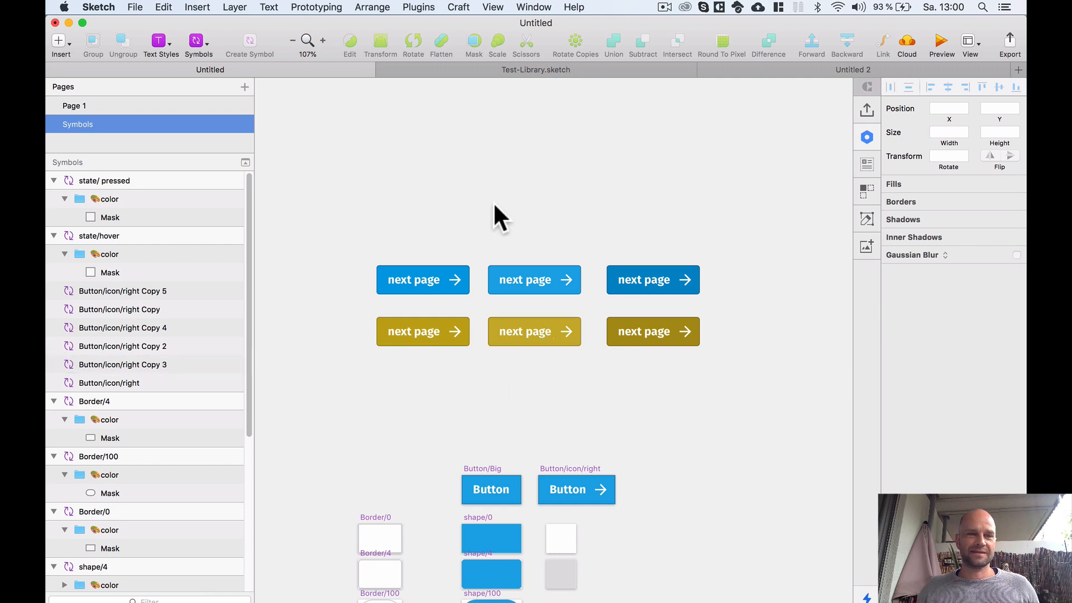
{"action": "scroll", "coordinate": [494, 206], "scroll_direction": "down", "scroll_amount": 1}
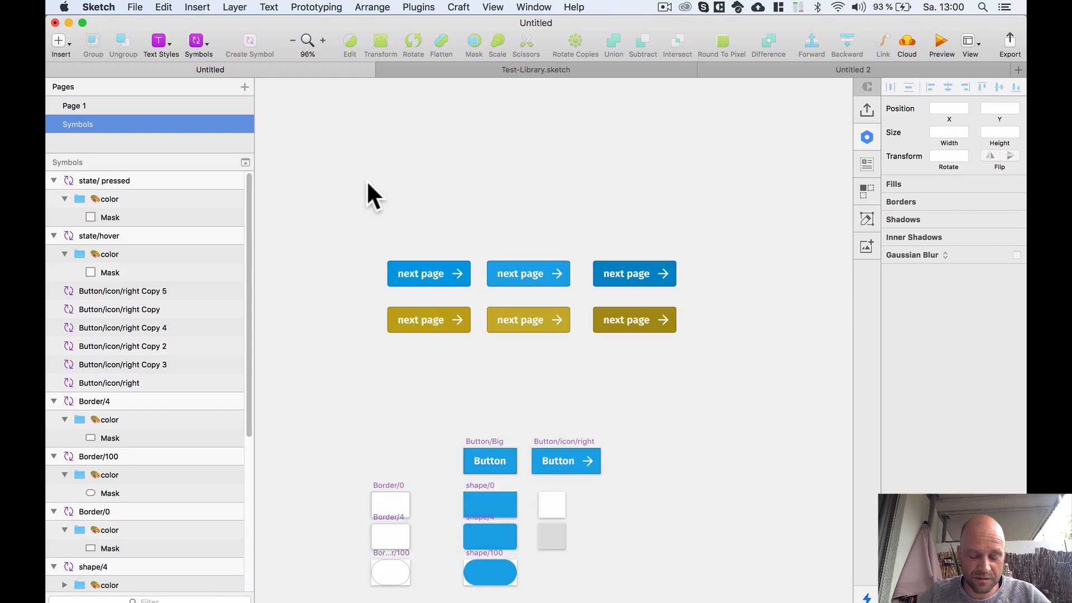
- Switch to the Test-Library.sketch document and examine the button states on the Buttons&Inputs artboard
{"action": "key", "text": "ctrl+Tab"}
{"action": "left_click_drag", "start_coordinate": [370, 171], "coordinate": [387, 257]}
{"action": "scroll", "coordinate": [387, 257], "scroll_direction": "up", "scroll_amount": 2}
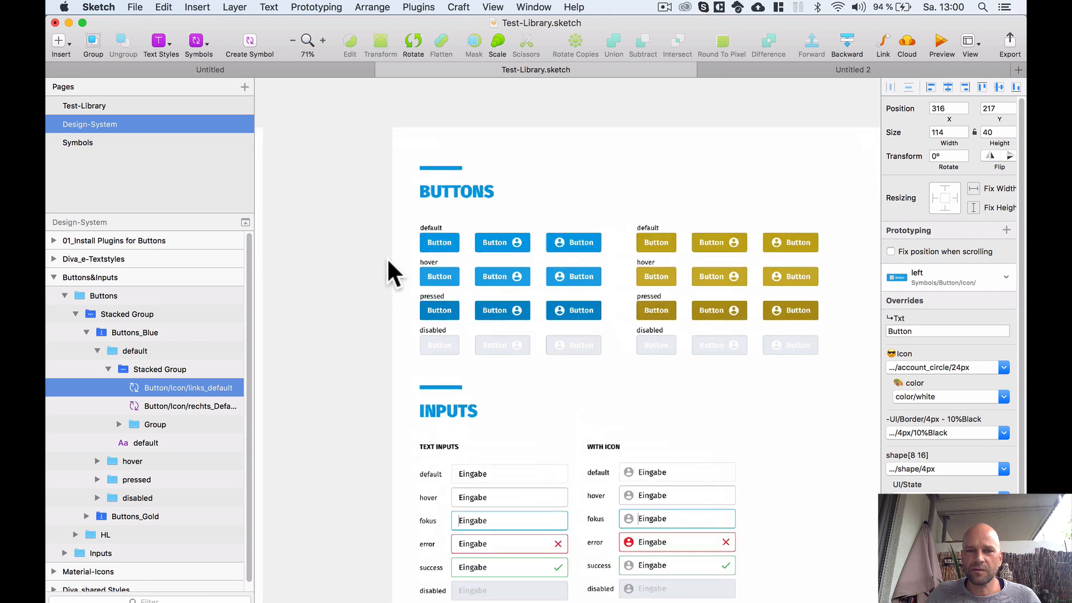
{"action": "scroll", "coordinate": [387, 257], "scroll_direction": "down", "scroll_amount": 2}
{"action": "scroll", "coordinate": [449, 249], "scroll_direction": "down", "scroll_amount": 2}
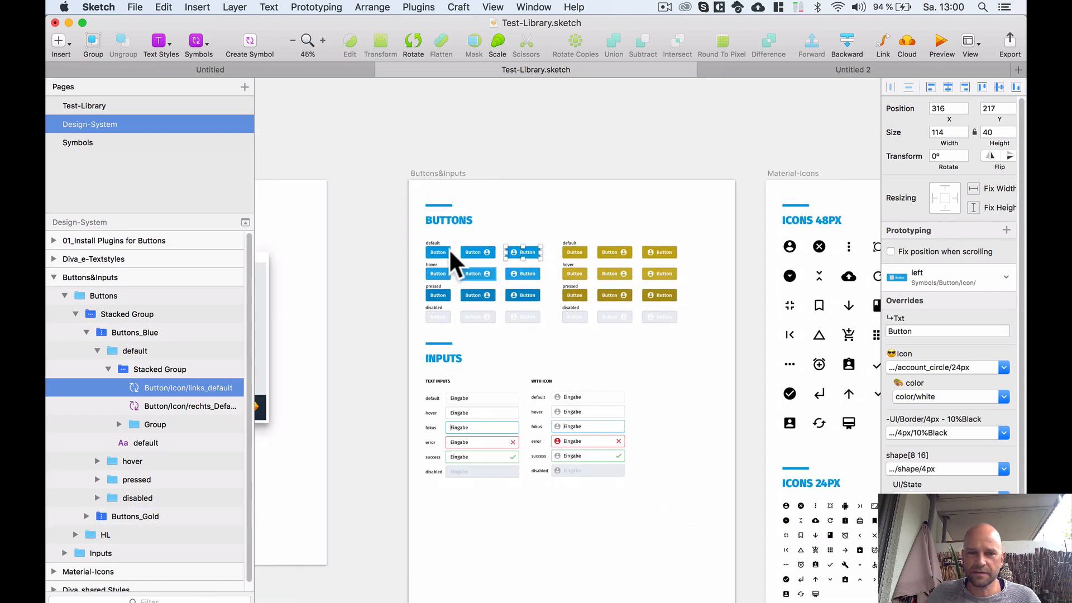